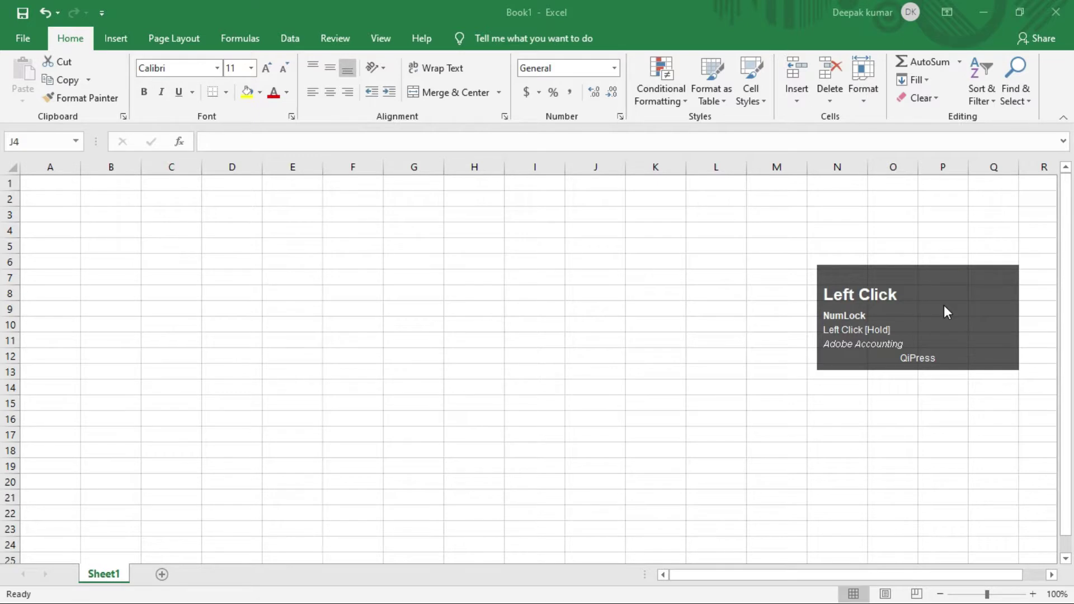
Step: Open the Home > Format dropdown, look at Hide & Unhide, close it, then reopen it
{"action": "left_click_drag", "start_coordinate": [944, 311], "coordinate": [1014, 405]}
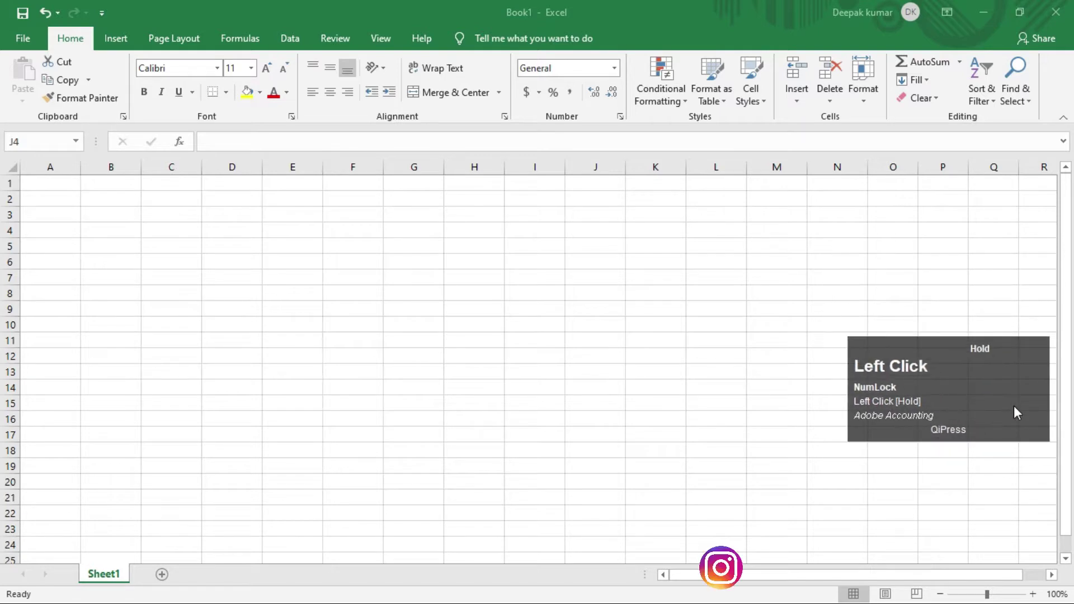
{"action": "left_click", "coordinate": [671, 256]}
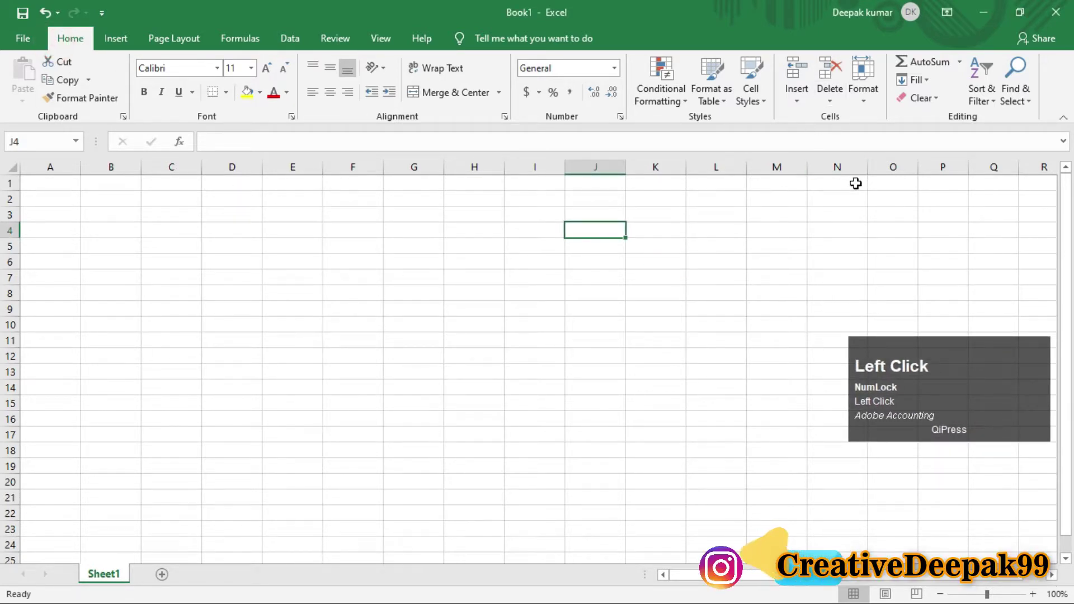
{"action": "key", "text": "ctrl+2"}
{"action": "left_click_drag", "start_coordinate": [844, 47], "coordinate": [887, 108]}
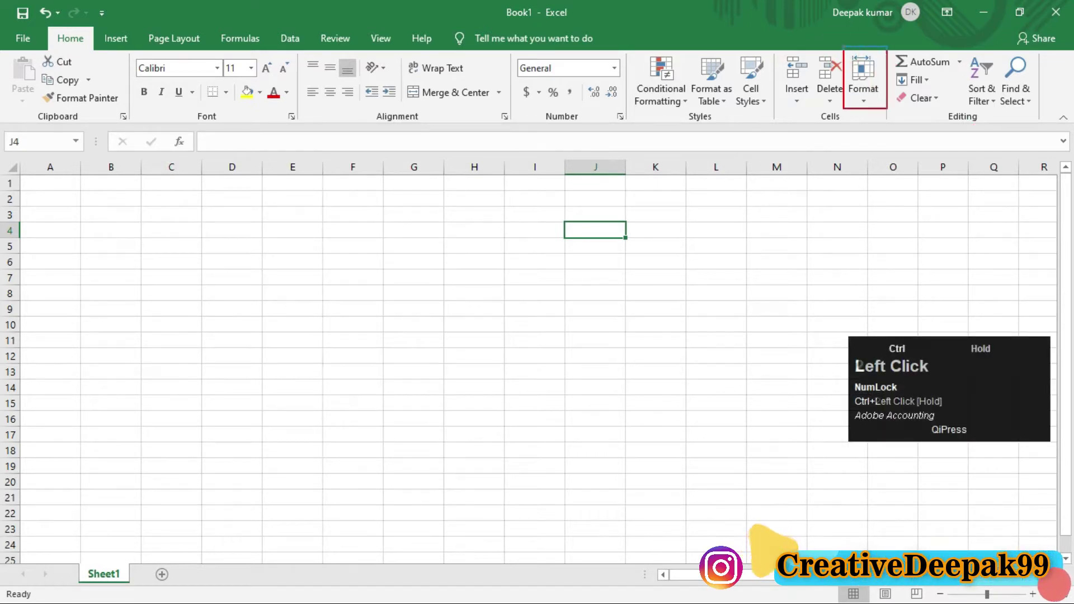
{"action": "left_click", "coordinate": [868, 100]}
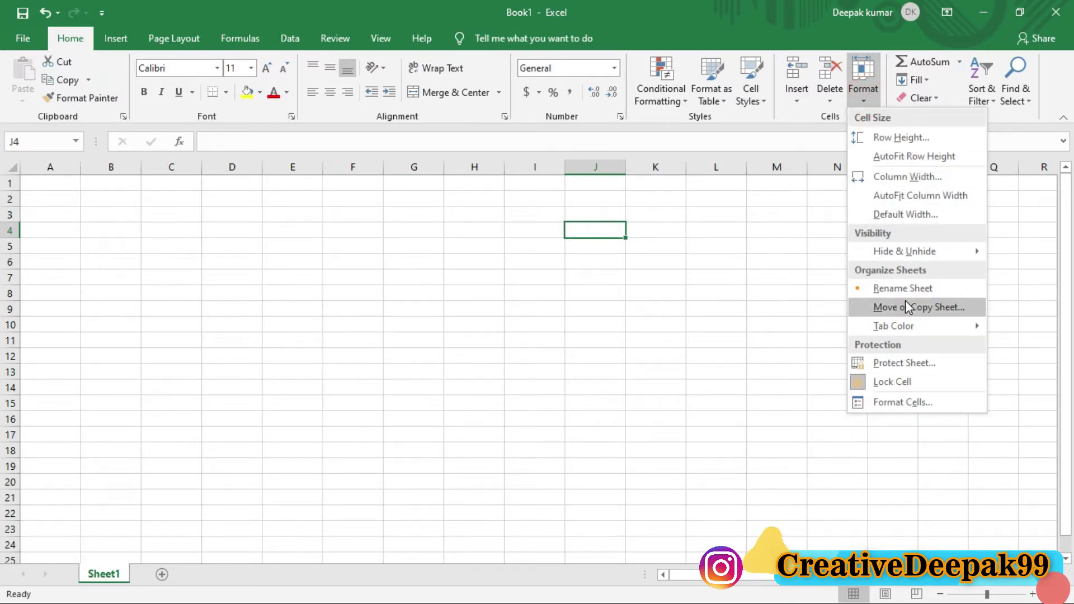
{"action": "mouse_move", "coordinate": [906, 250]}
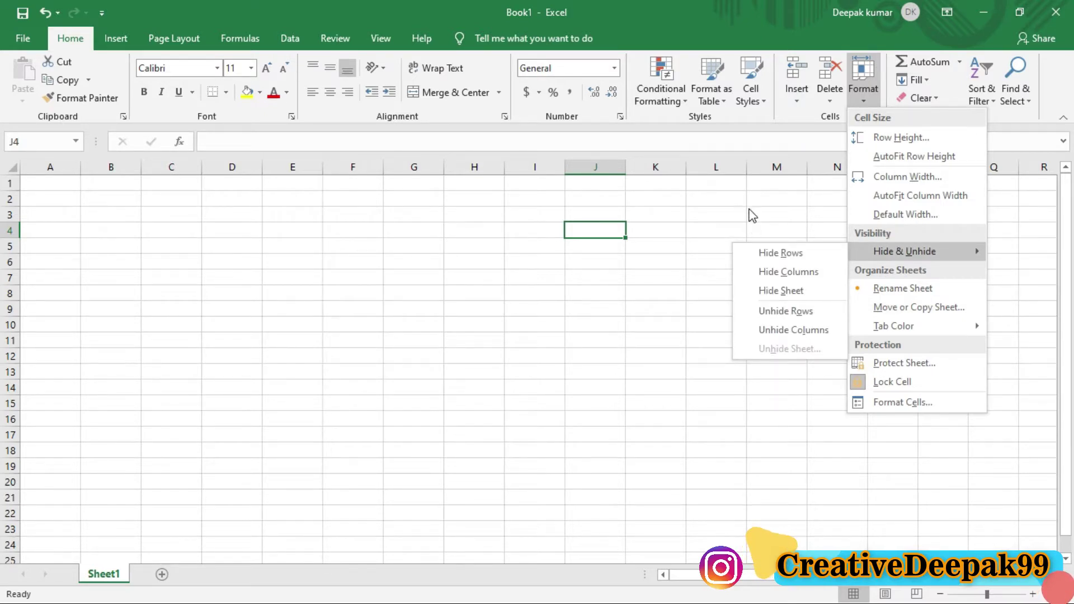
{"action": "left_click", "coordinate": [707, 216]}
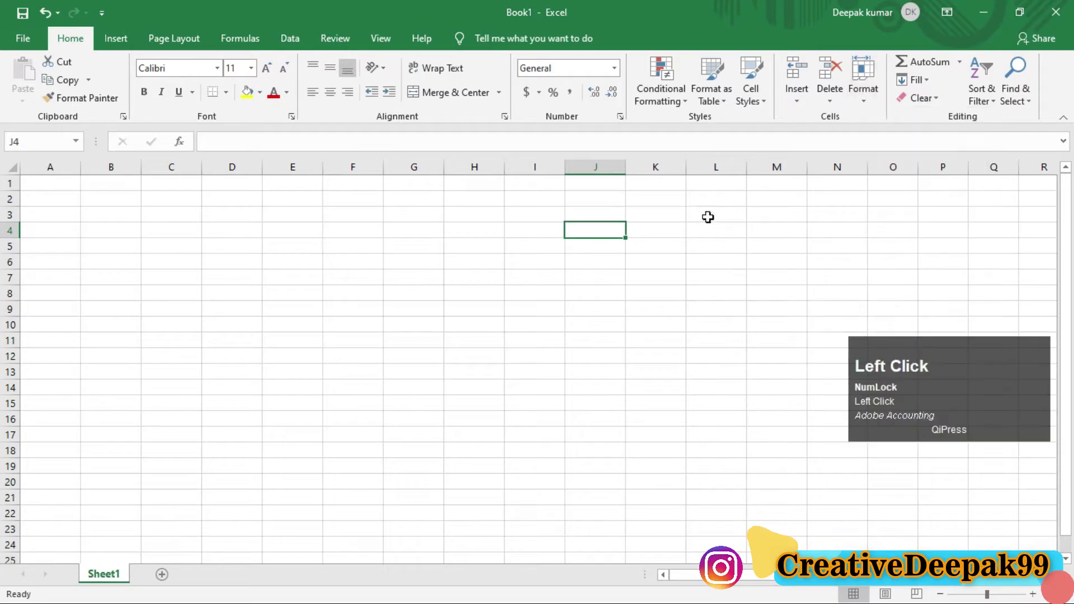
{"action": "left_click", "coordinate": [863, 84]}
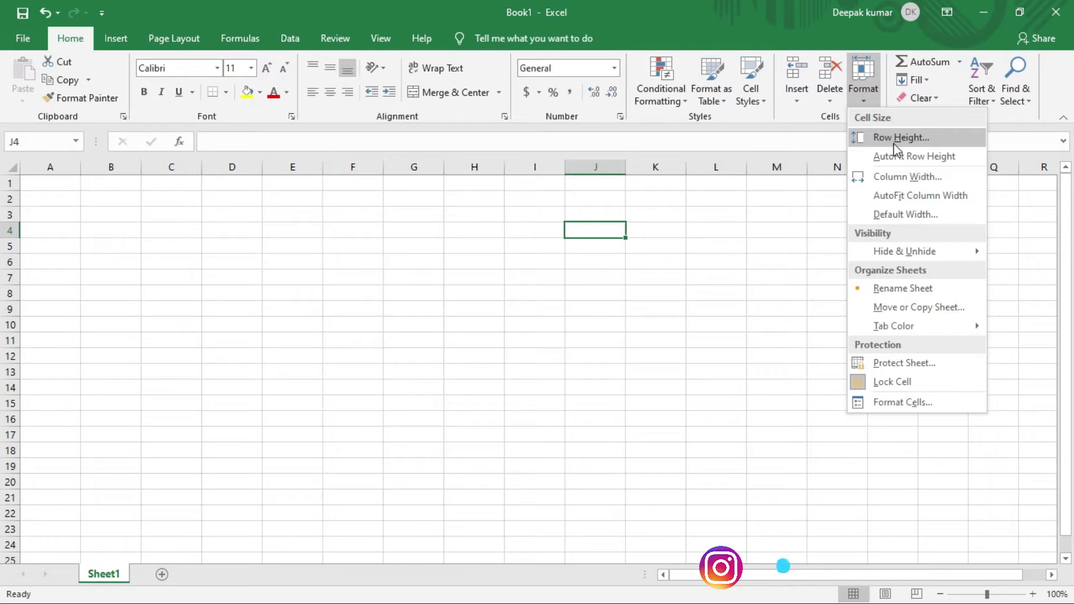
Step: Close the Format menu and drag row 1's bottom border down to make it taller
{"action": "left_click", "coordinate": [712, 236]}
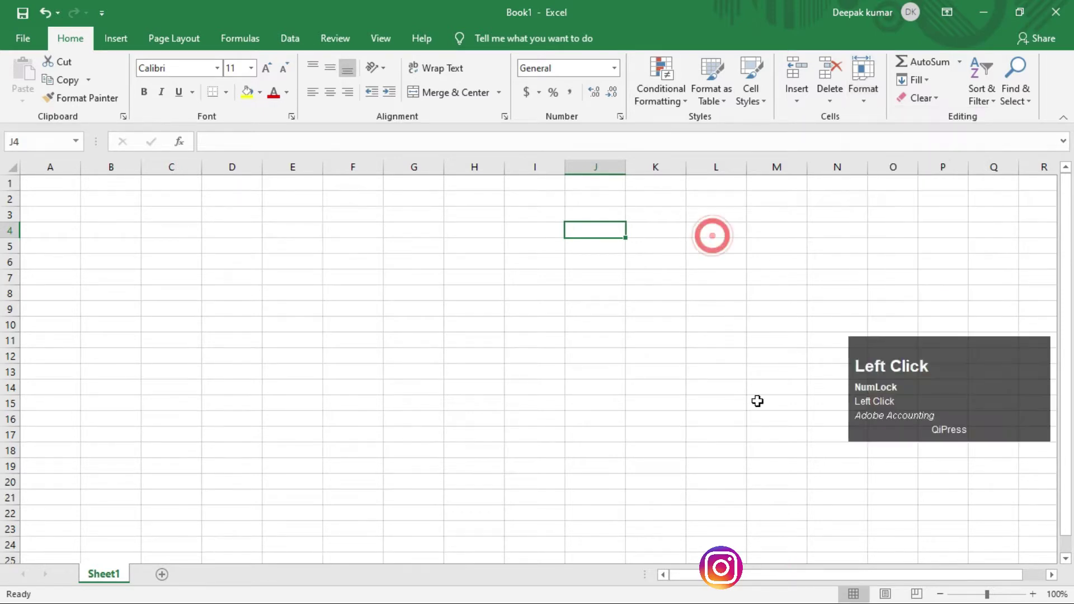
{"action": "left_click", "coordinate": [96, 200]}
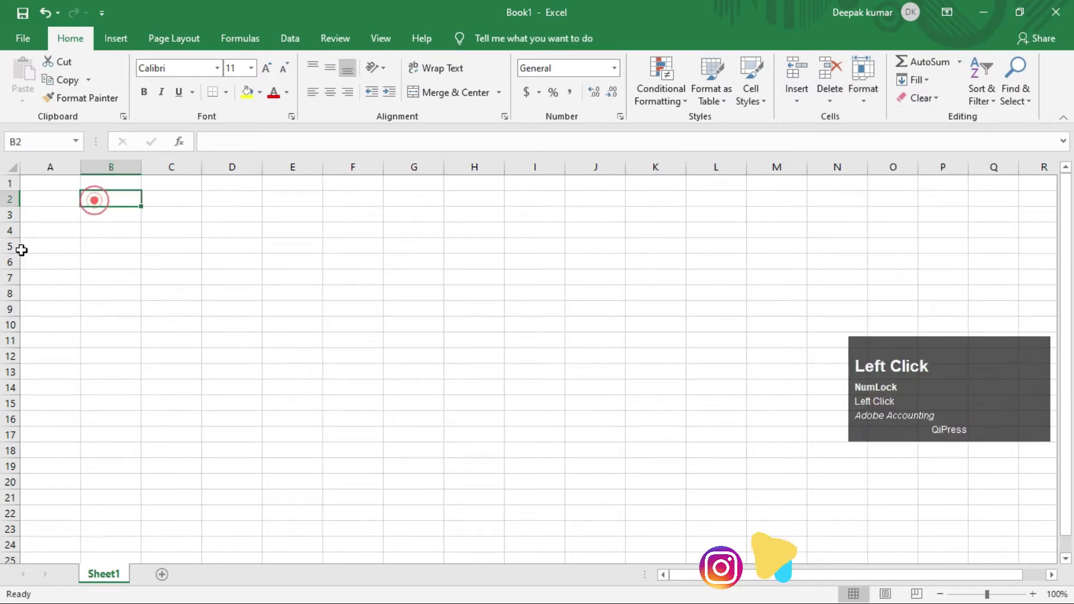
{"action": "left_click_drag", "start_coordinate": [8, 189], "coordinate": [9, 223]}
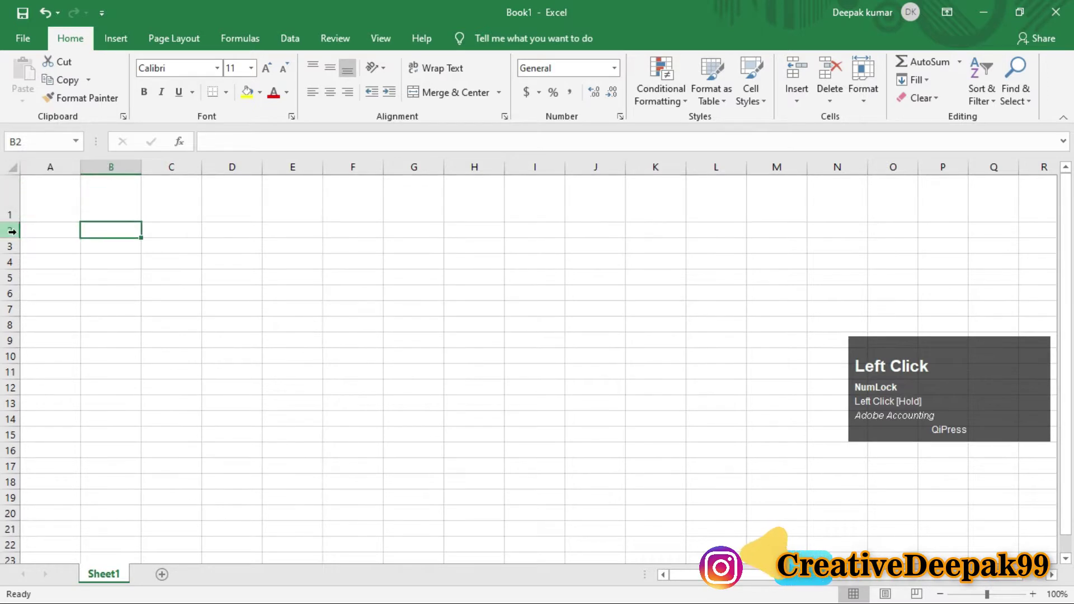
{"action": "left_click", "coordinate": [116, 205]}
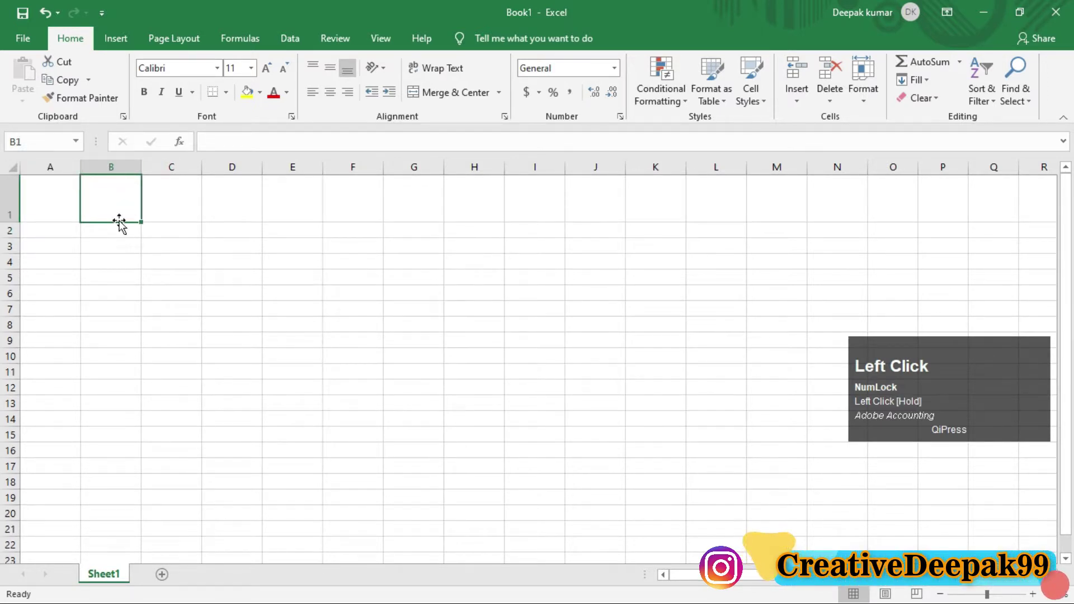
{"action": "left_click_drag", "start_coordinate": [110, 194], "coordinate": [118, 219]}
{"action": "left_click", "coordinate": [115, 202]}
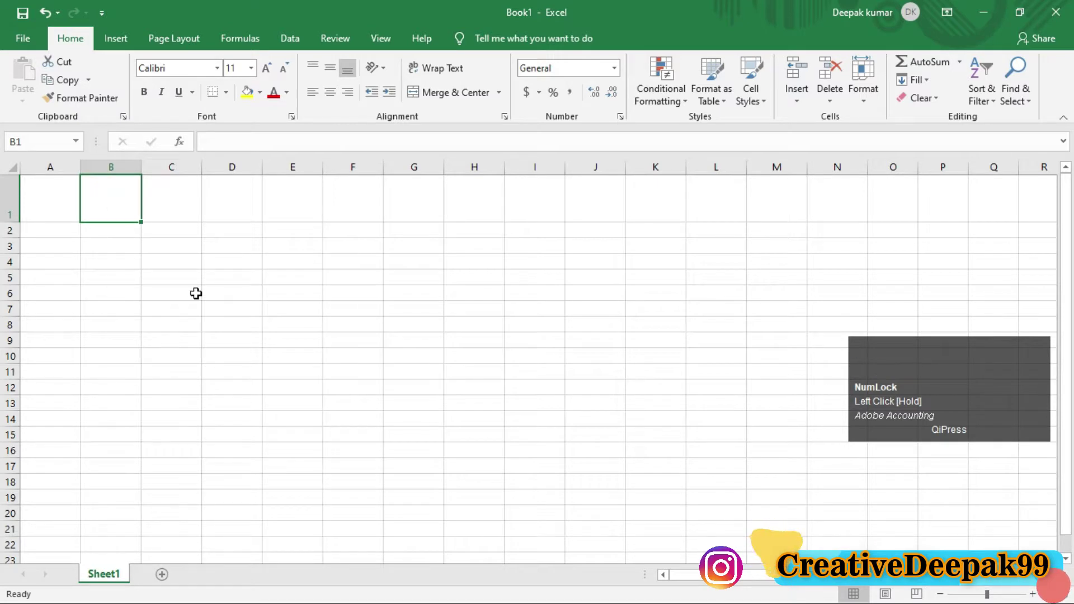
Step: Draw annotation strokes over the enlarged row, then nudge row 1 slightly shorter
{"action": "key", "text": "ctrl+2"}
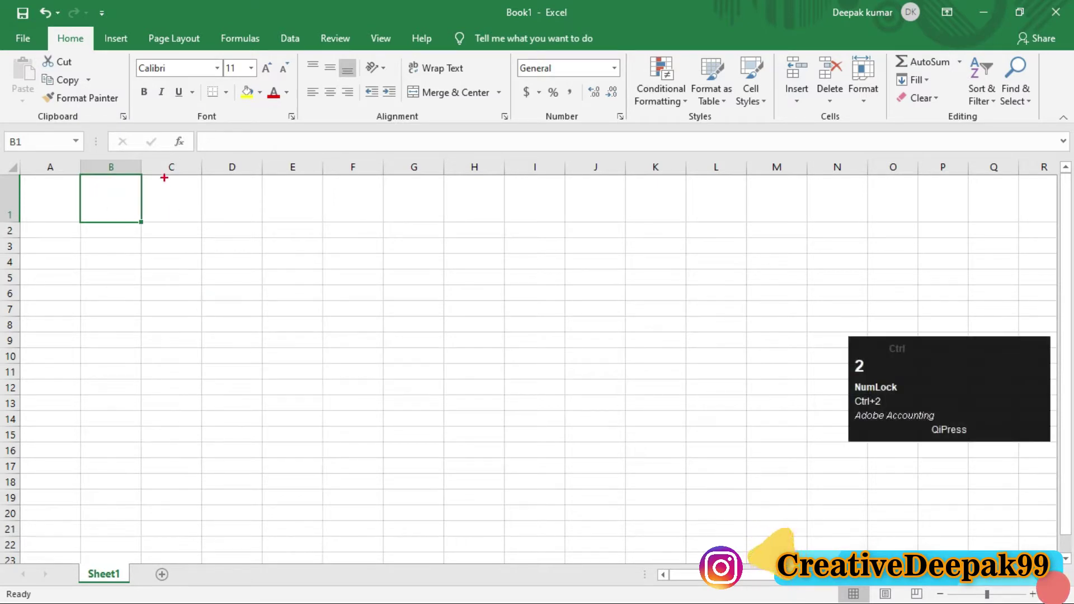
{"action": "left_click_drag", "start_coordinate": [164, 177], "coordinate": [164, 218]}
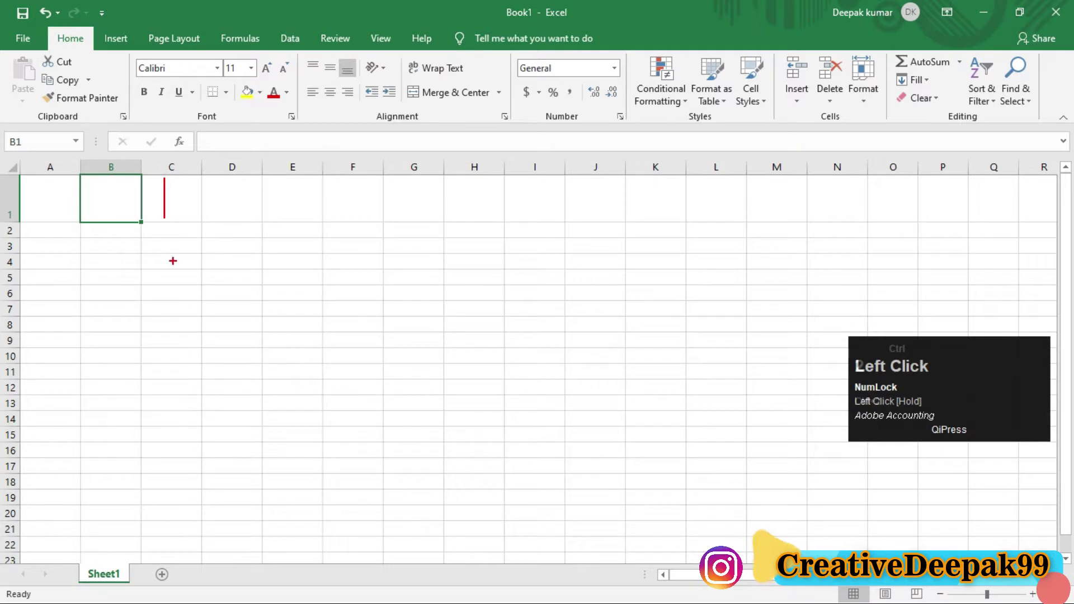
{"action": "left_click_drag", "start_coordinate": [209, 248], "coordinate": [284, 247]}
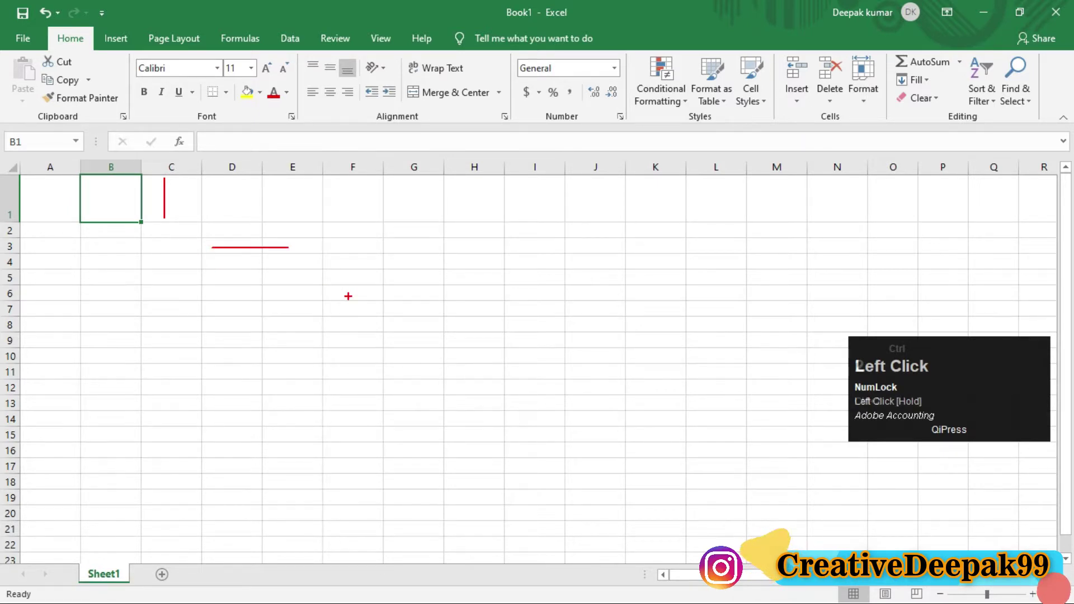
{"action": "key", "text": "ctrl+2"}
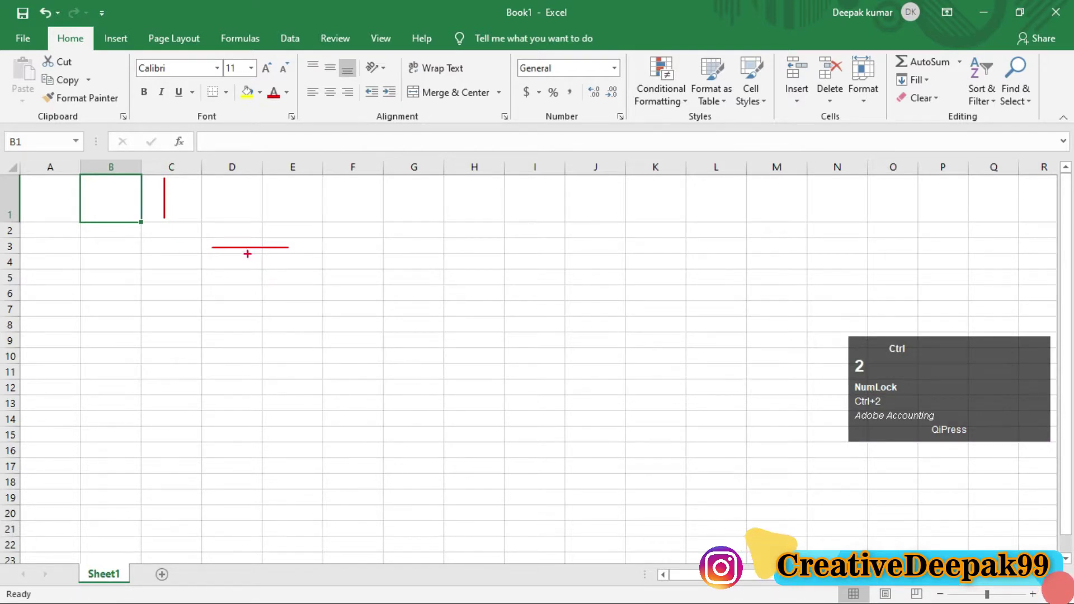
{"action": "left_click_drag", "start_coordinate": [247, 253], "coordinate": [236, 282]}
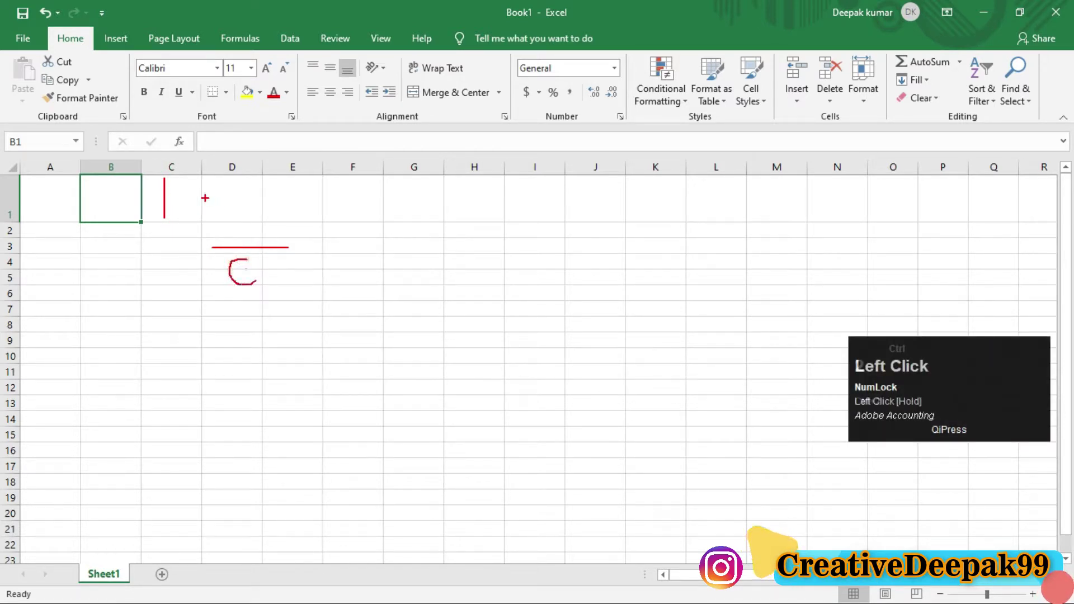
{"action": "mouse_move", "coordinate": [181, 195]}
{"action": "left_mouse_down"}
{"action": "mouse_move", "coordinate": [194, 225]}
{"action": "mouse_move", "coordinate": [193, 196]}
{"action": "mouse_move", "coordinate": [187, 208]}
{"action": "mouse_move", "coordinate": [219, 227]}
{"action": "left_mouse_up"}
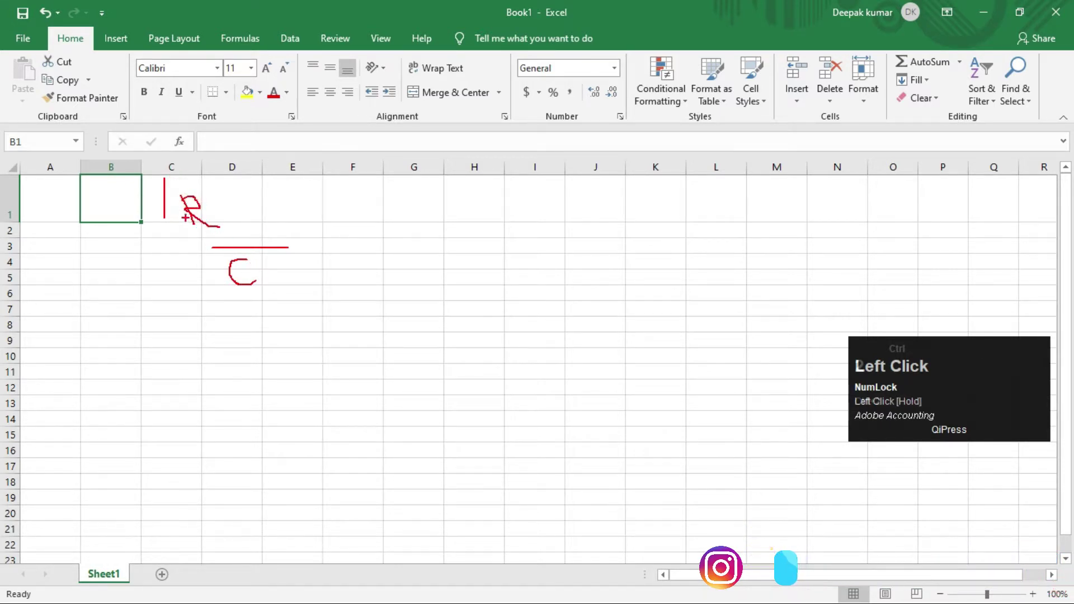
{"action": "key", "text": "ctrl+2"}
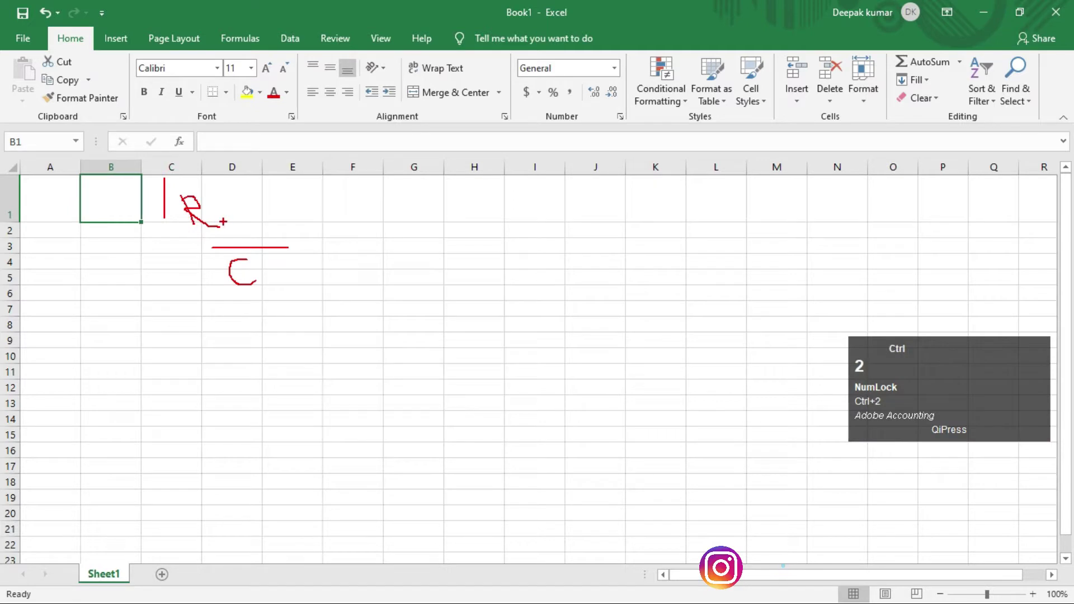
{"action": "key", "text": "Escape"}
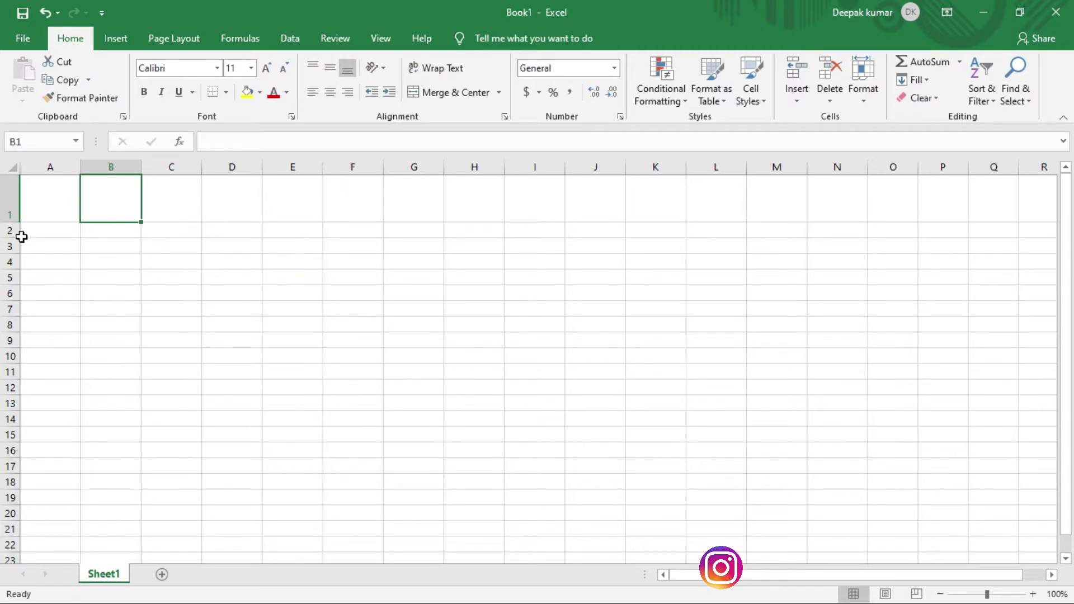
{"action": "mouse_move", "coordinate": [10, 222]}
{"action": "left_mouse_down"}
{"action": "mouse_move", "coordinate": [10, 197]}
{"action": "mouse_move", "coordinate": [10, 237]}
{"action": "mouse_move", "coordinate": [10, 223]}
{"action": "left_mouse_up"}
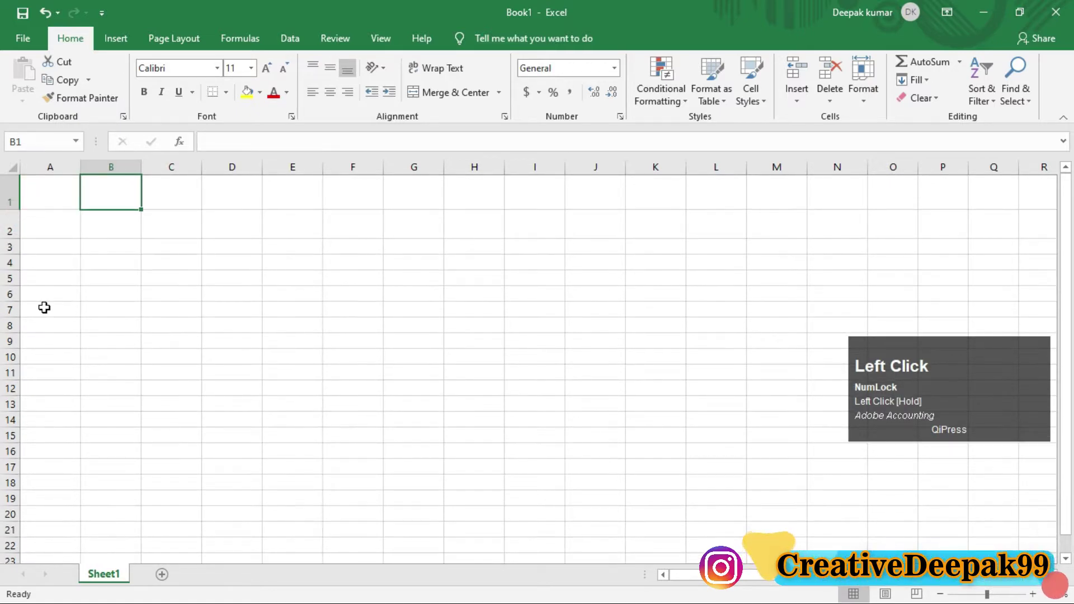
Step: Make row 3 taller and click through cells B1 to B4 to compare row heights
{"action": "left_click", "coordinate": [111, 226]}
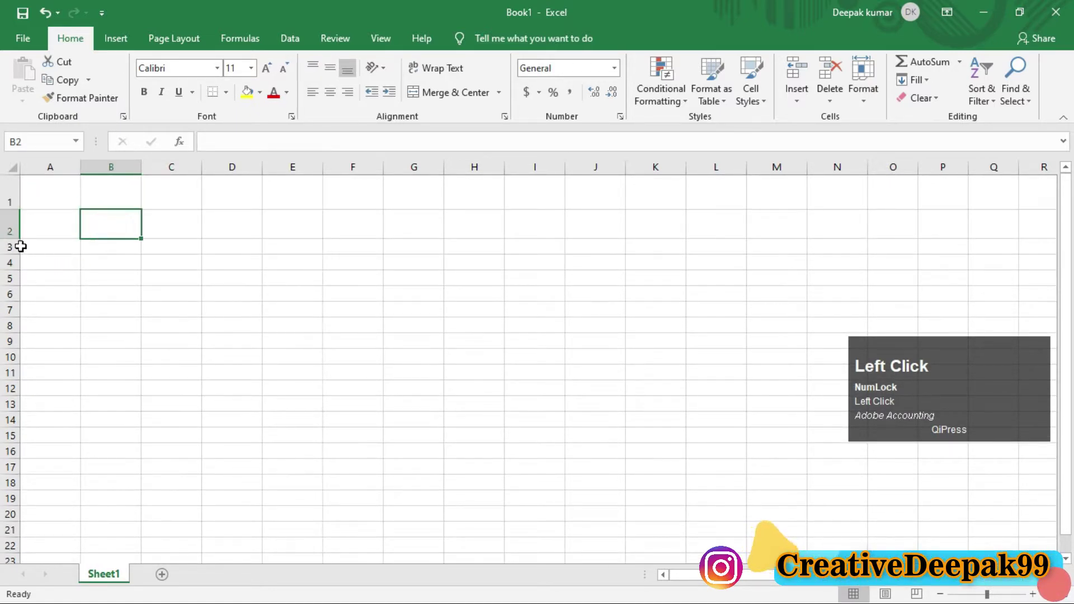
{"action": "left_click_drag", "start_coordinate": [12, 255], "coordinate": [16, 302]}
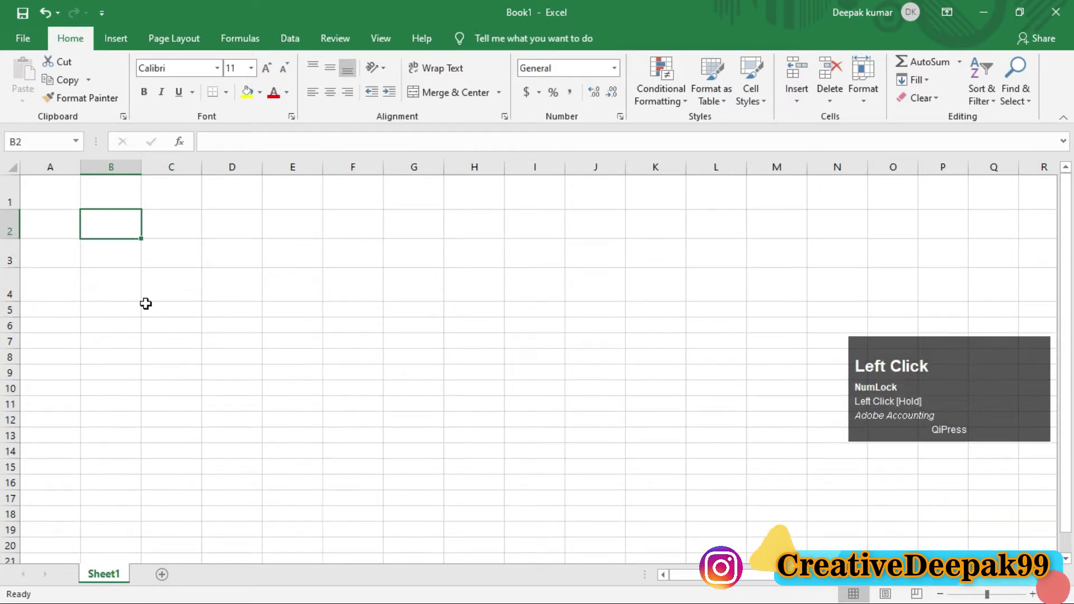
{"action": "left_click", "coordinate": [112, 287]}
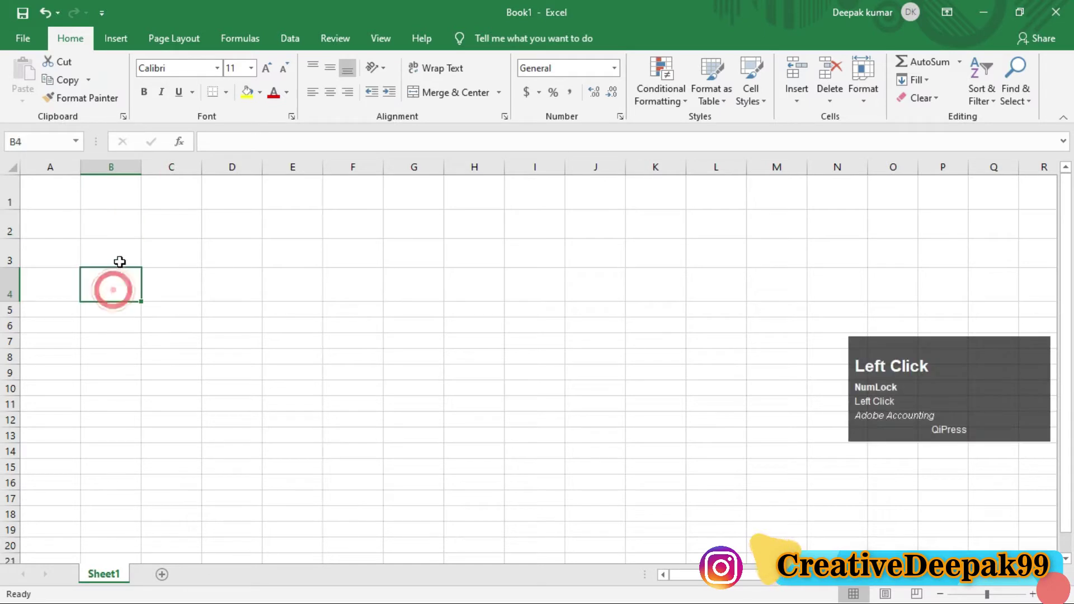
{"action": "left_click", "coordinate": [115, 253]}
{"action": "left_click", "coordinate": [113, 224]}
{"action": "left_click", "coordinate": [113, 191]}
{"action": "left_click", "coordinate": [113, 246]}
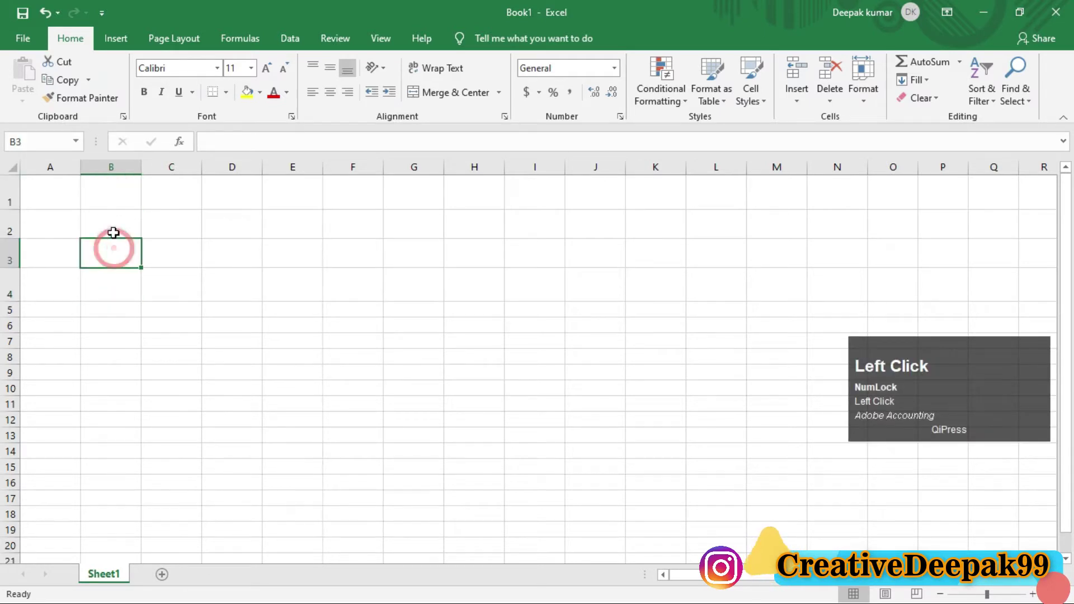
{"action": "left_click", "coordinate": [113, 229]}
{"action": "left_click", "coordinate": [110, 286]}
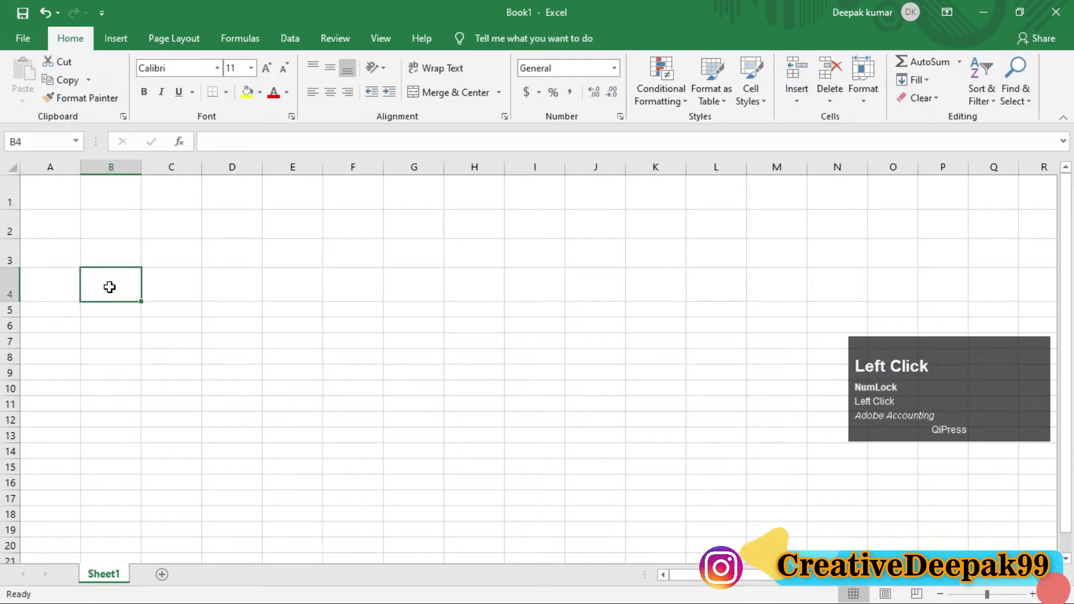
{"action": "left_click", "coordinate": [98, 254]}
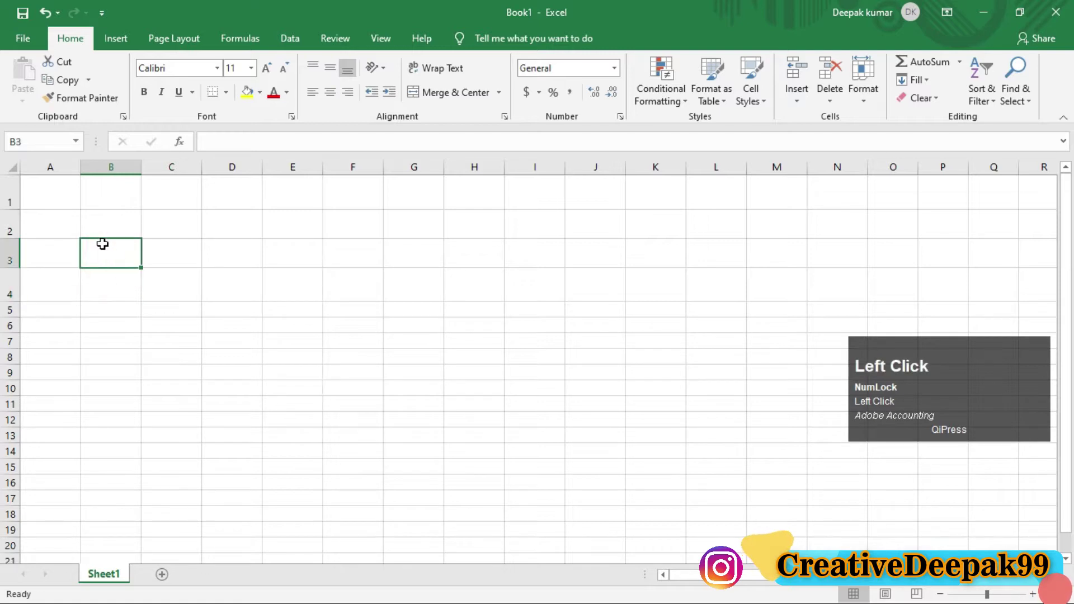
{"action": "left_click", "coordinate": [98, 227]}
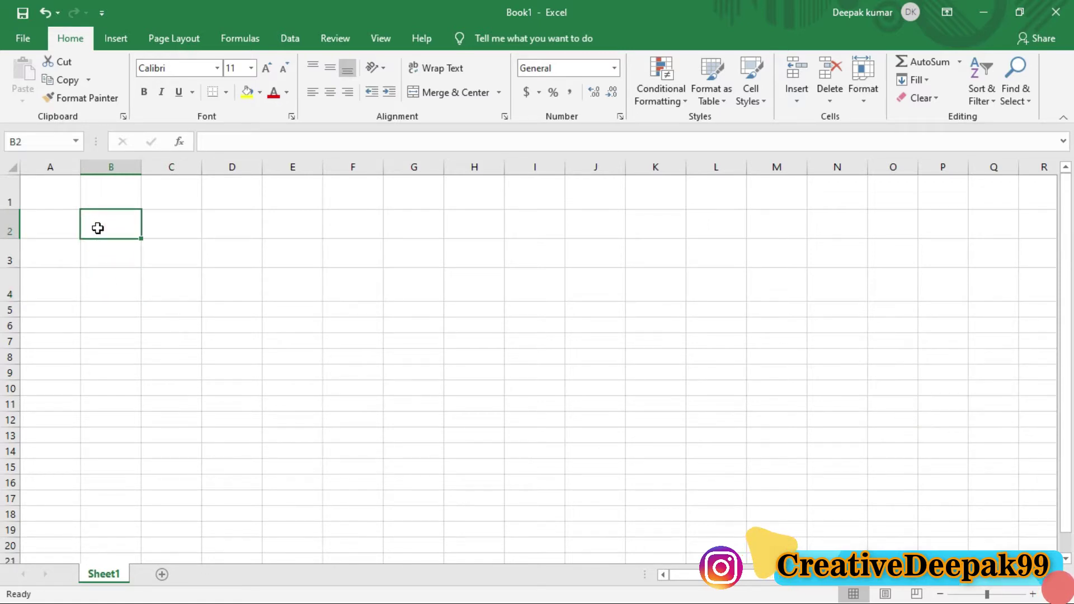
Step: Undo the recent row height changes on rows 1 to 3 with Ctrl+Z
{"action": "key", "text": "ctrl"}
{"action": "key", "text": "ctrl+z"}
{"action": "key", "text": "ctrl+z"}
{"action": "key", "text": "ctrl+z"}
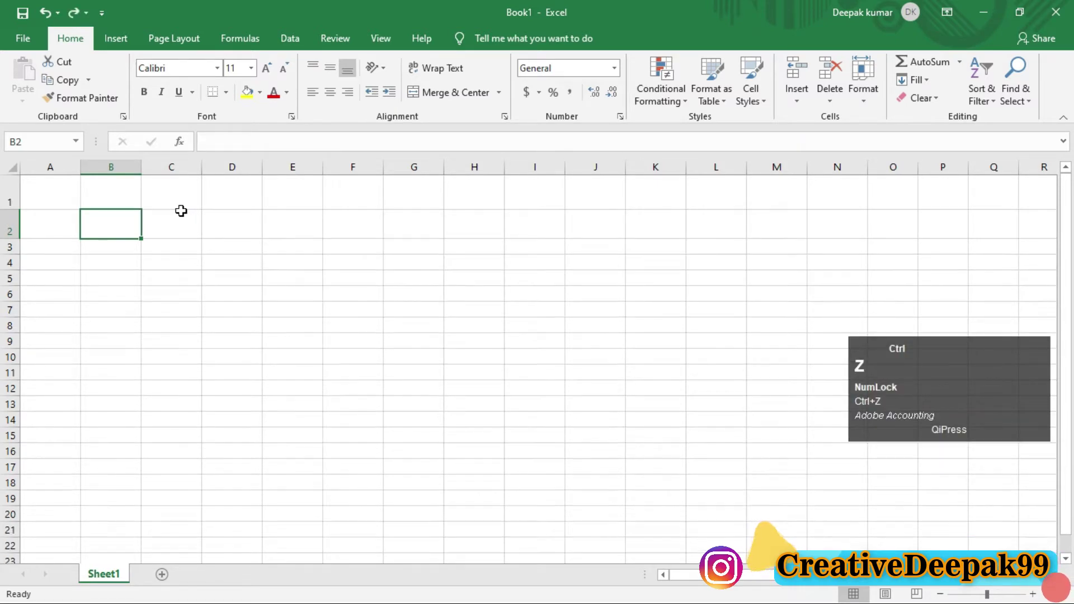
{"action": "key", "text": "ctrl+z"}
{"action": "key", "text": "ctrl+z"}
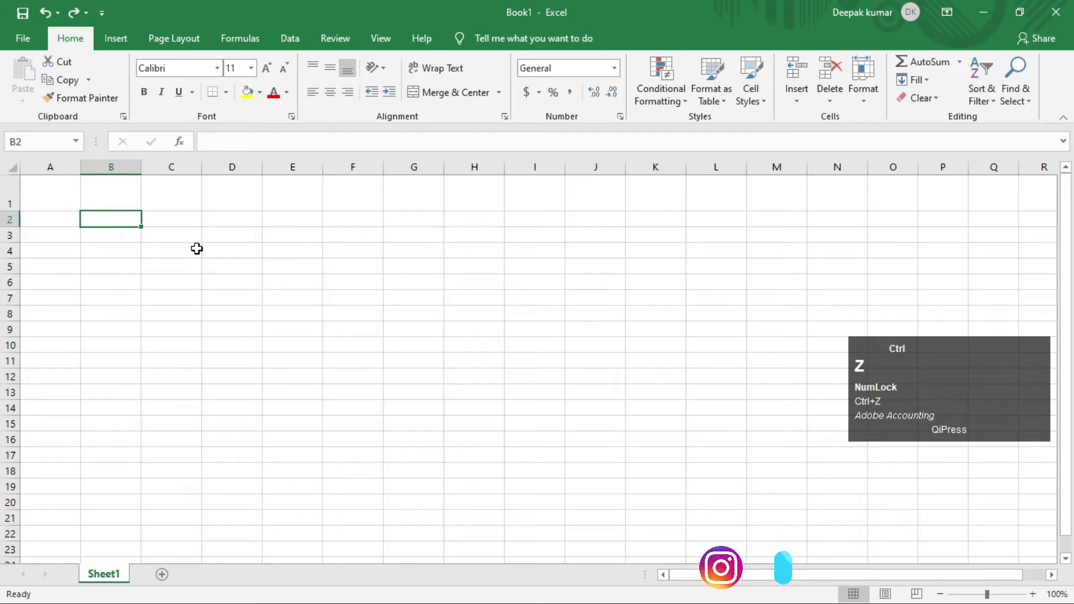
{"action": "key", "text": "ctrl+z"}
{"action": "key", "text": "ctrl+z"}
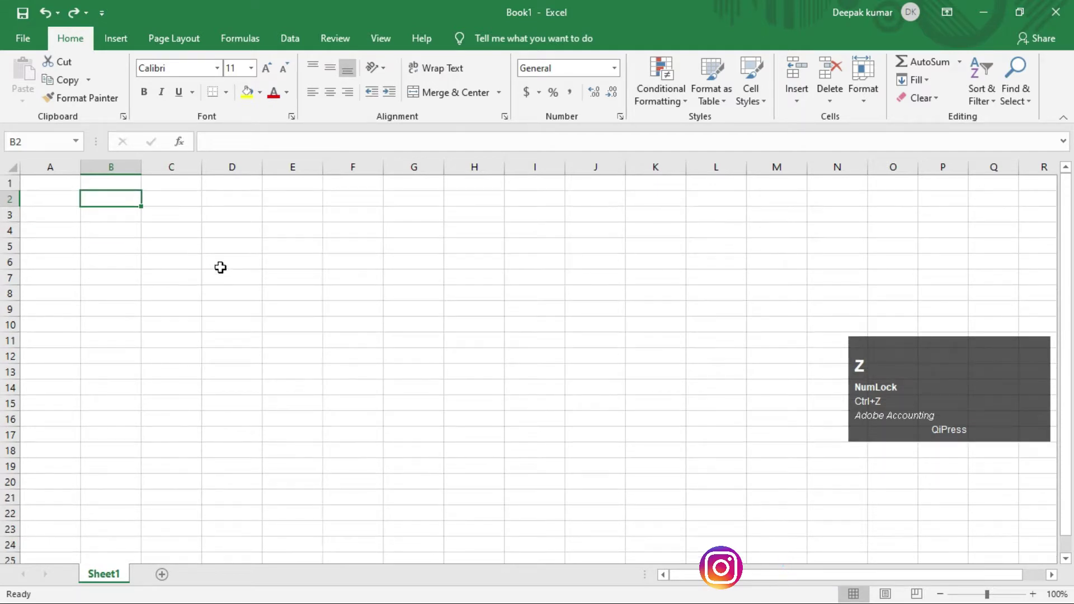
Step: Set rows 1 through 10 (A1:A10) to a row height of 22
{"action": "left_click", "coordinate": [220, 260]}
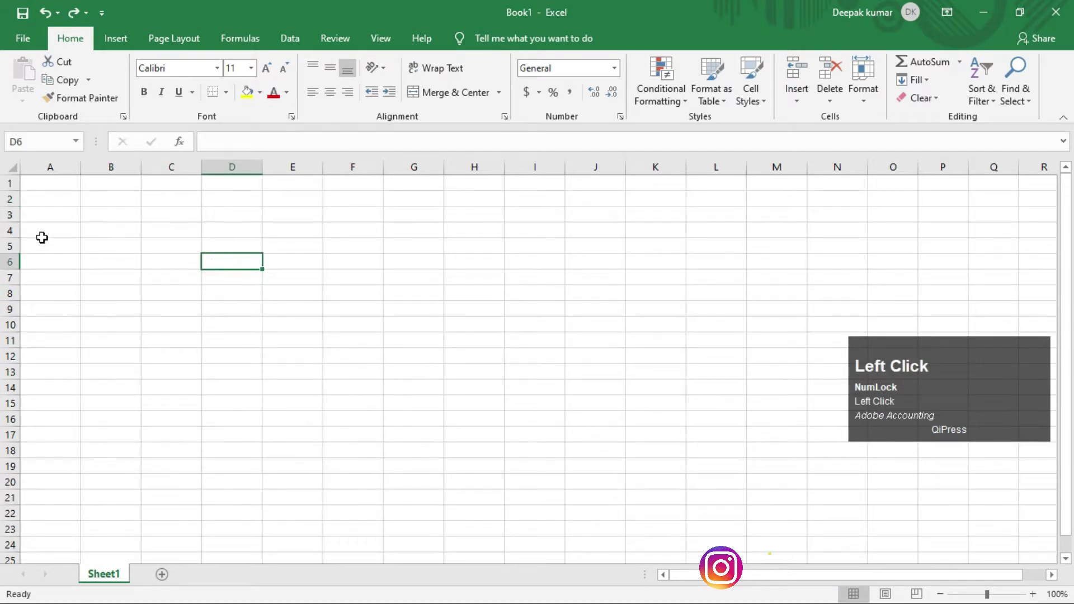
{"action": "left_click_drag", "start_coordinate": [58, 185], "coordinate": [68, 322]}
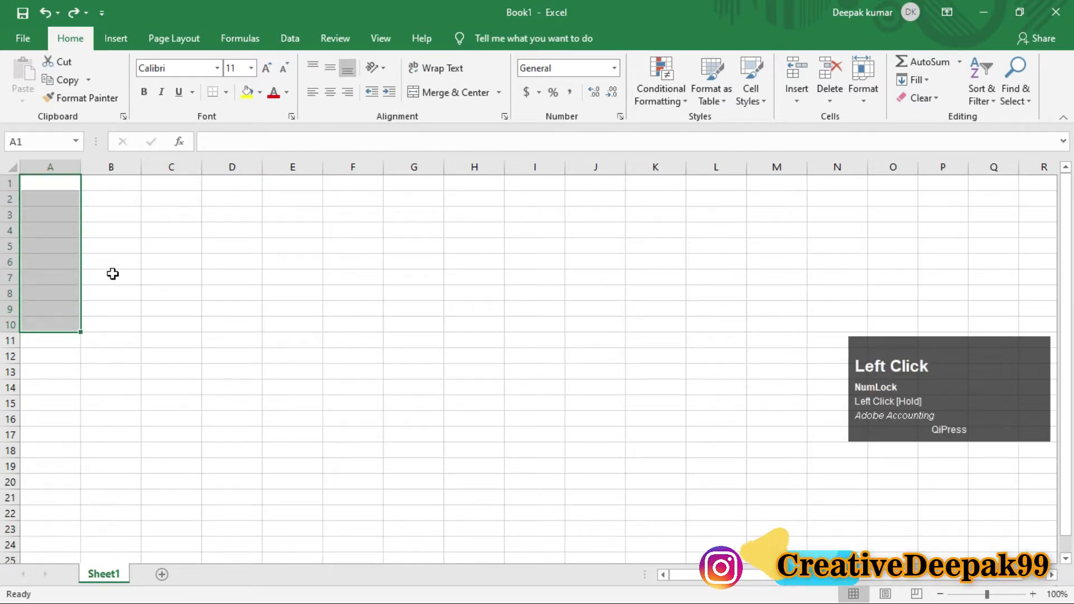
{"action": "left_click", "coordinate": [862, 93]}
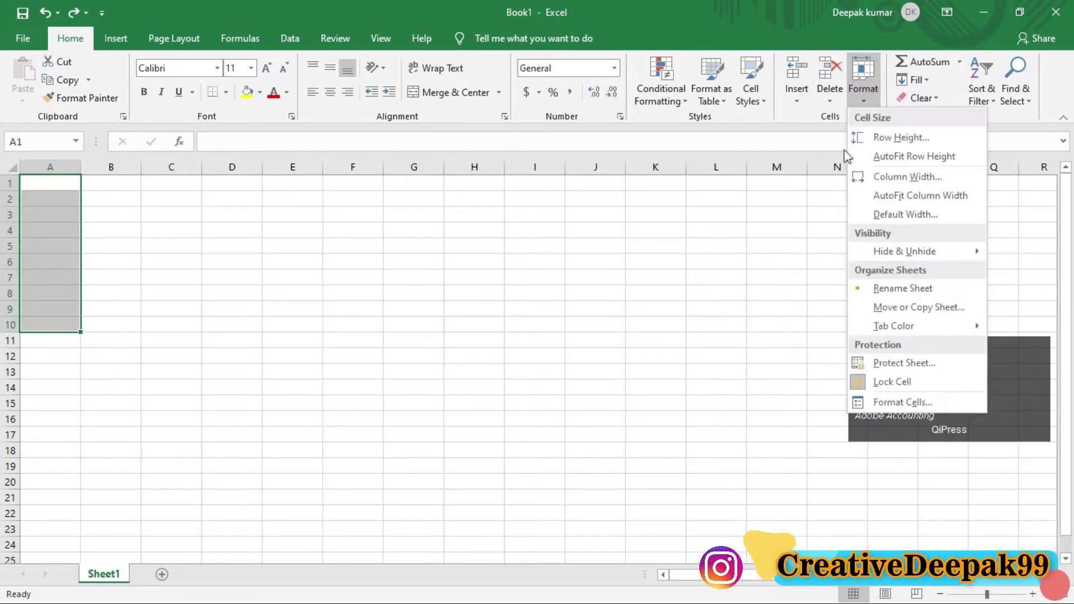
{"action": "left_click", "coordinate": [923, 138]}
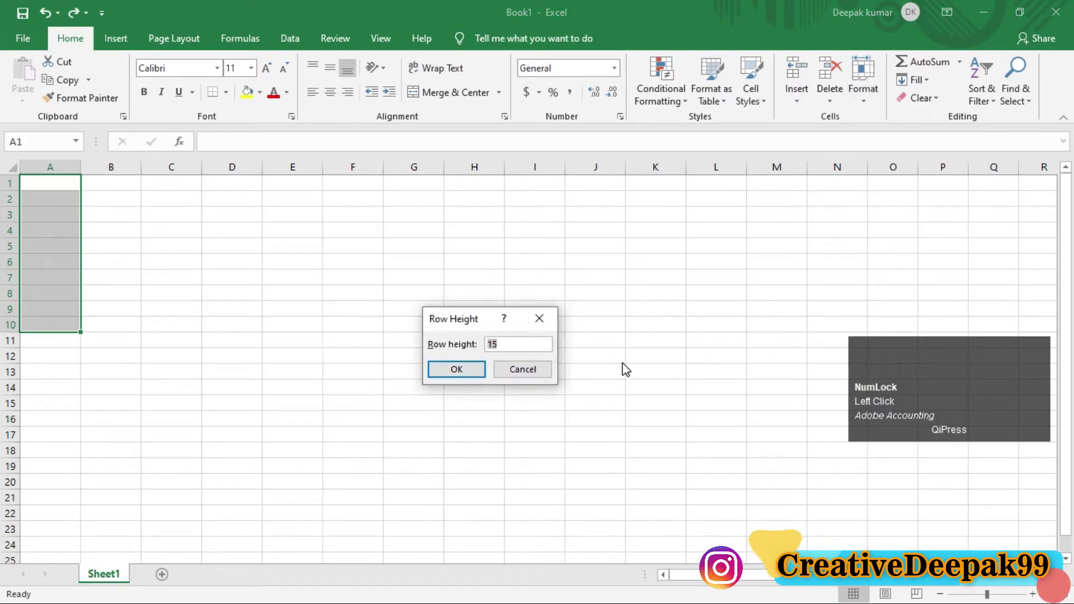
{"action": "type", "text": "22"}
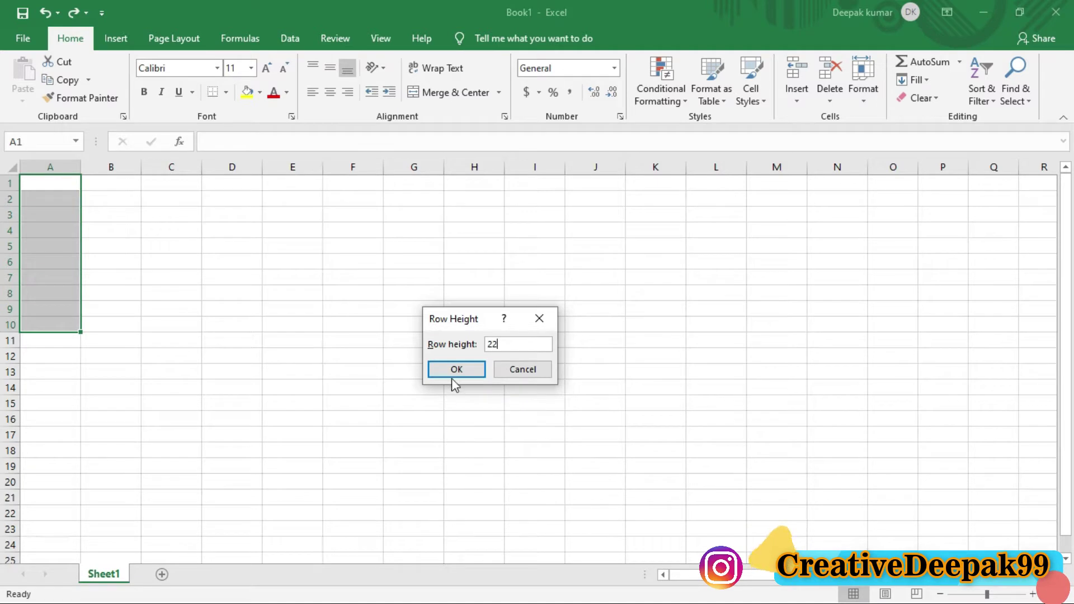
{"action": "left_click", "coordinate": [456, 371]}
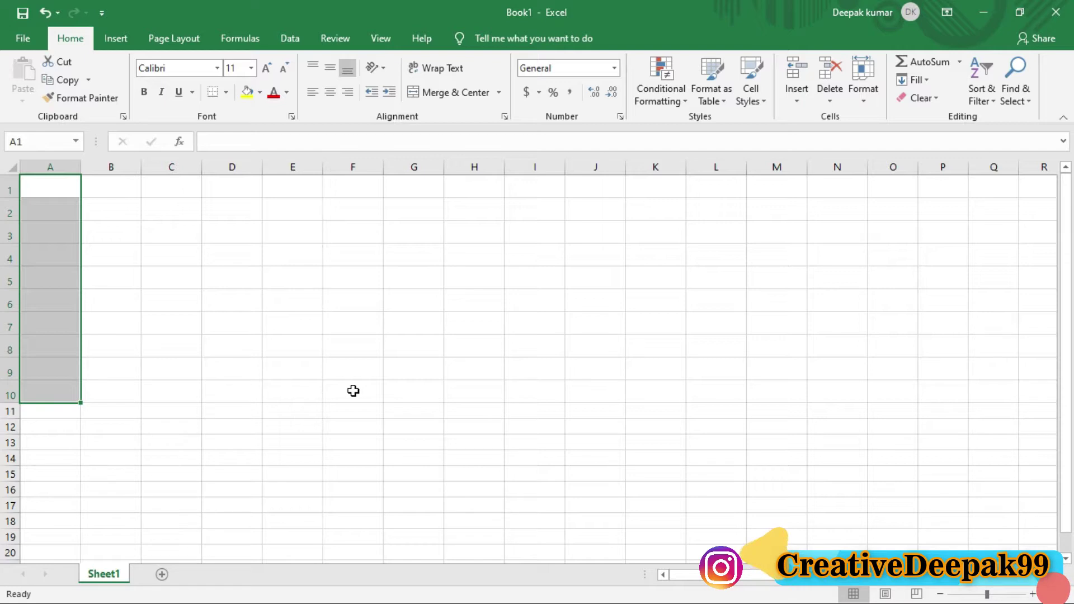
Step: Mark up the sheet with annotation strokes, then undo the height-22 change on rows 1–10
{"action": "left_click", "coordinate": [230, 351]}
{"action": "key", "text": "ctrl+2"}
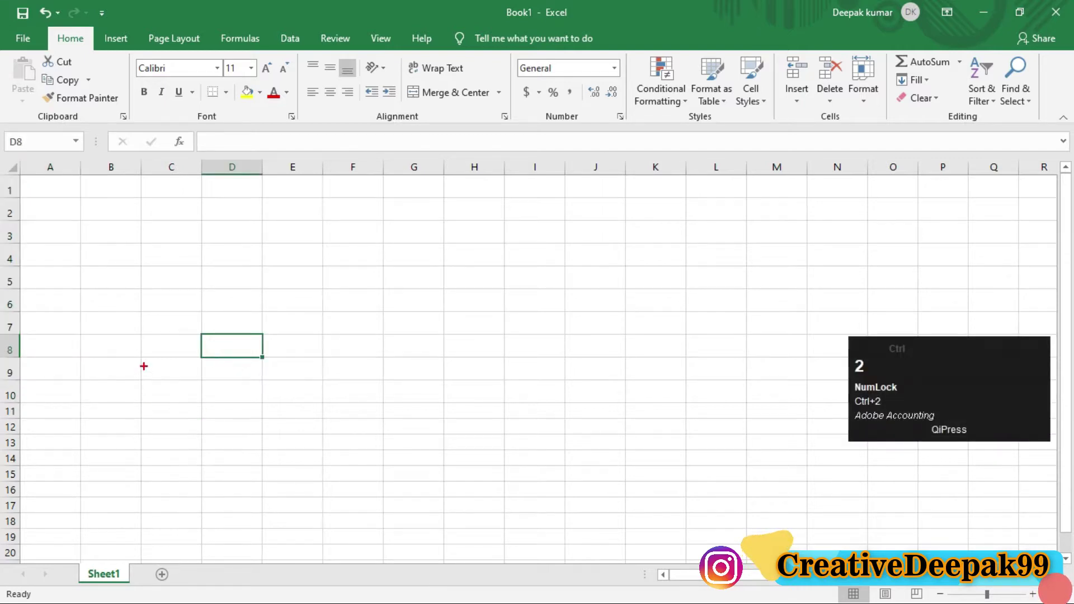
{"action": "left_click_drag", "start_coordinate": [142, 355], "coordinate": [266, 382]}
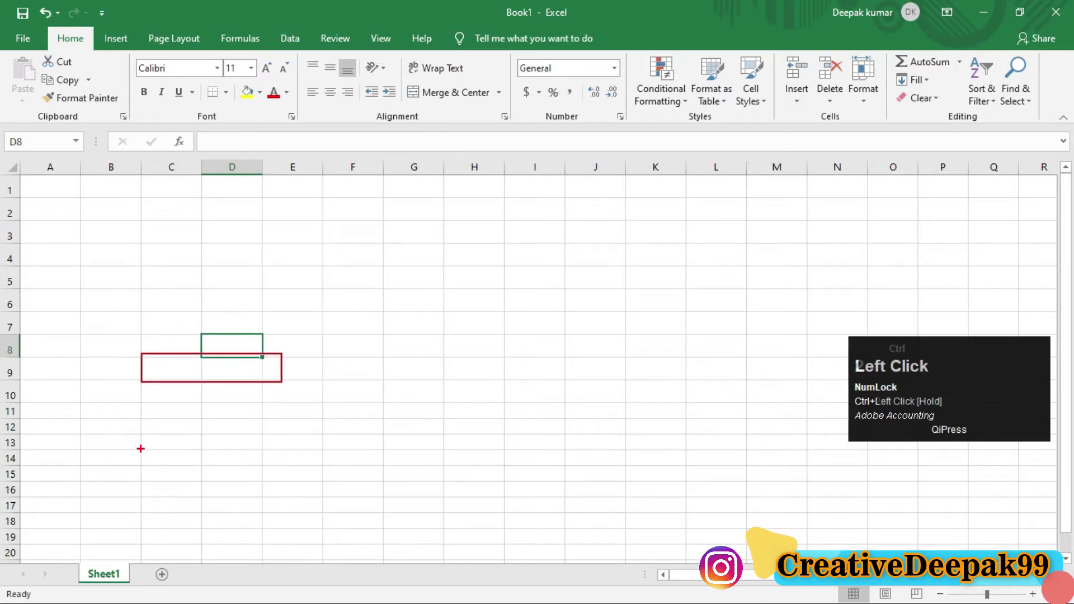
{"action": "left_click_drag", "start_coordinate": [139, 432], "coordinate": [284, 450]}
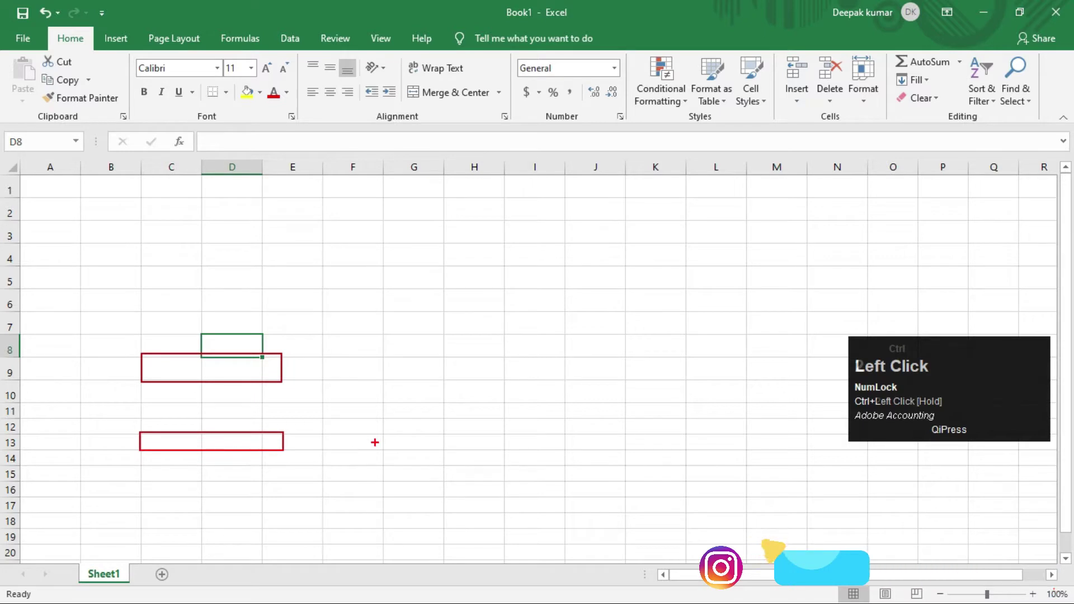
{"action": "key", "text": "ctrl+2"}
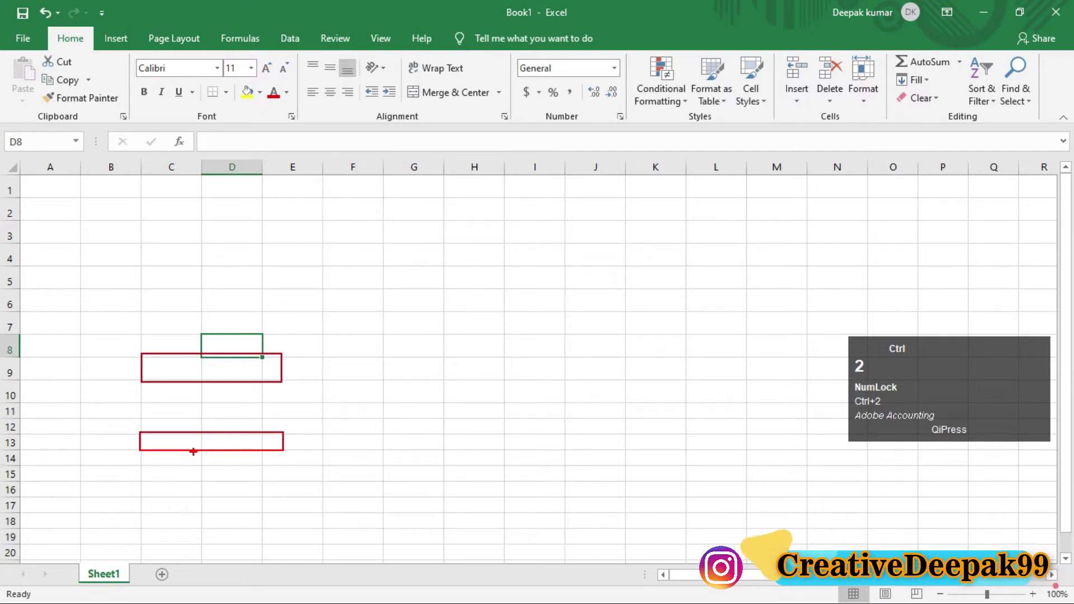
{"action": "left_click", "coordinate": [180, 407]}
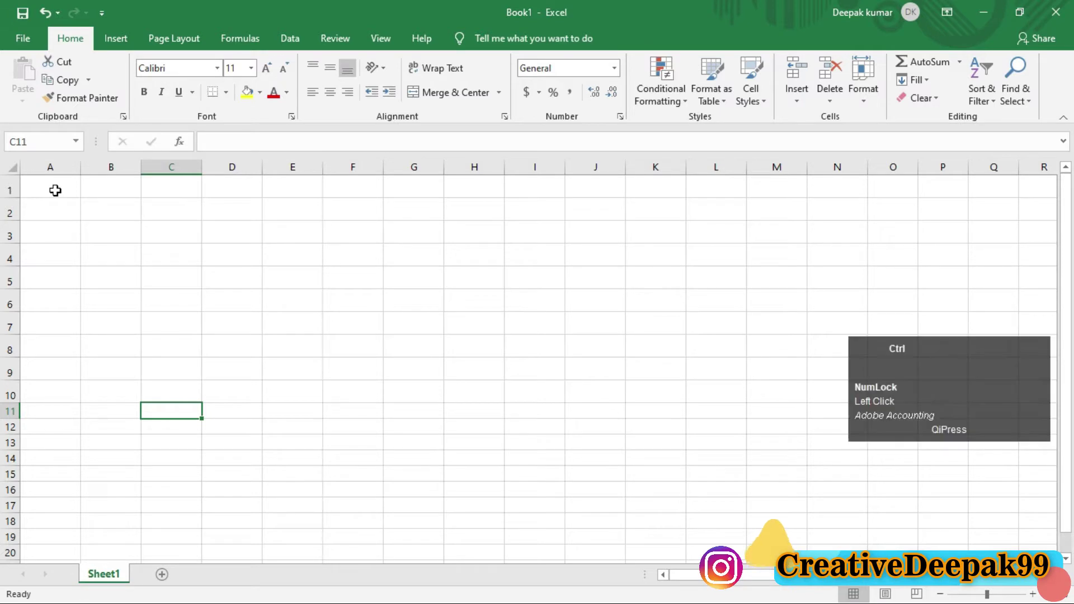
{"action": "key", "text": "ctrl+z"}
Step: Apply Format > AutoFit Row Height to the row of cell C6
{"action": "left_click", "coordinate": [144, 262]}
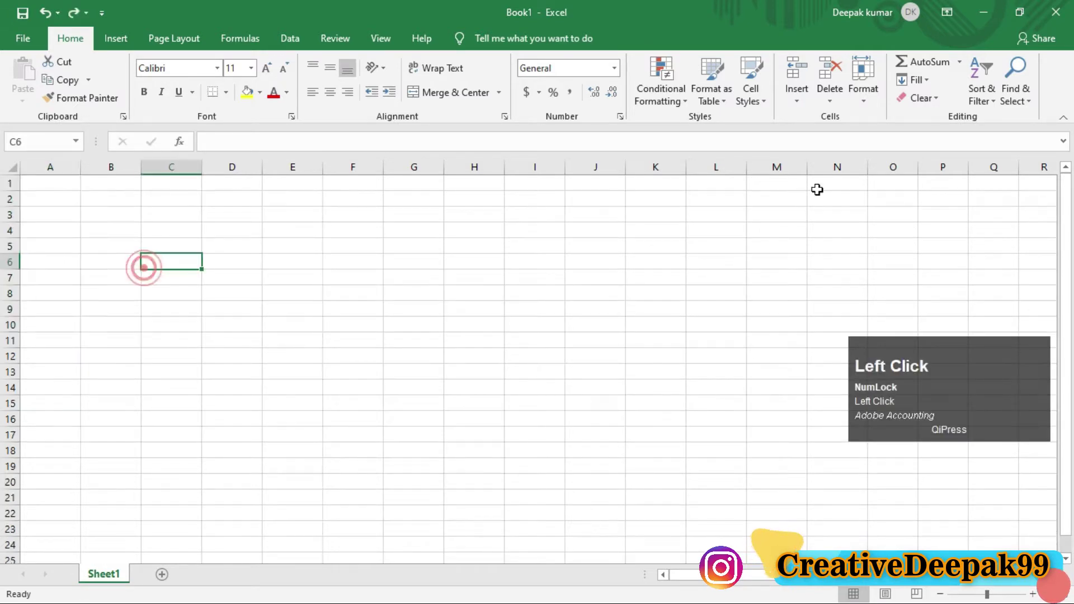
{"action": "left_click", "coordinate": [862, 93]}
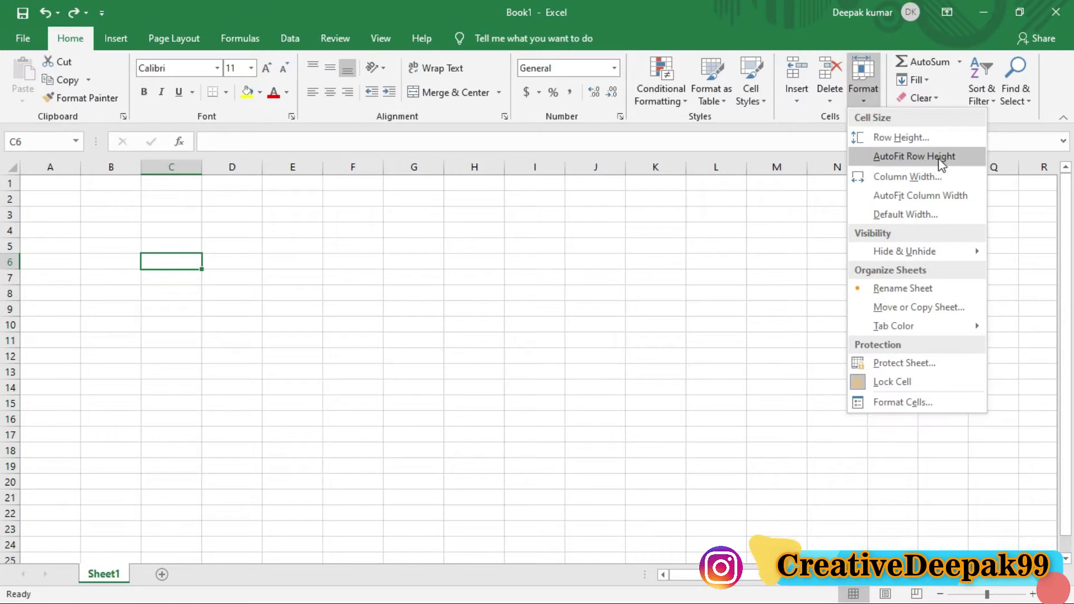
{"action": "left_click", "coordinate": [927, 159]}
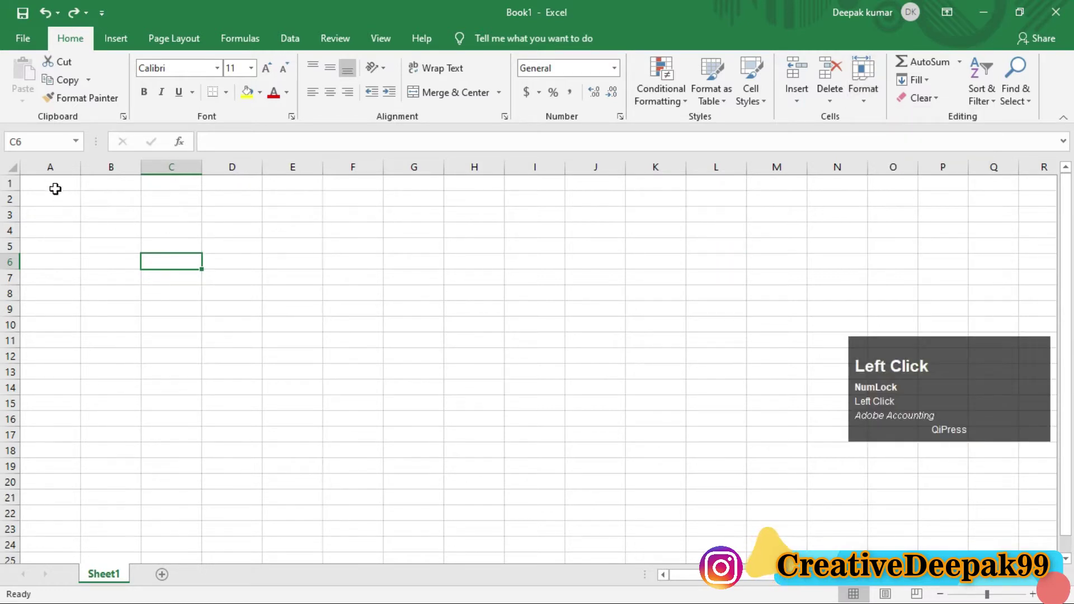
Step: Drag row 1 much taller and start typing 'tally excel' into A1
{"action": "left_click_drag", "start_coordinate": [15, 192], "coordinate": [18, 235]}
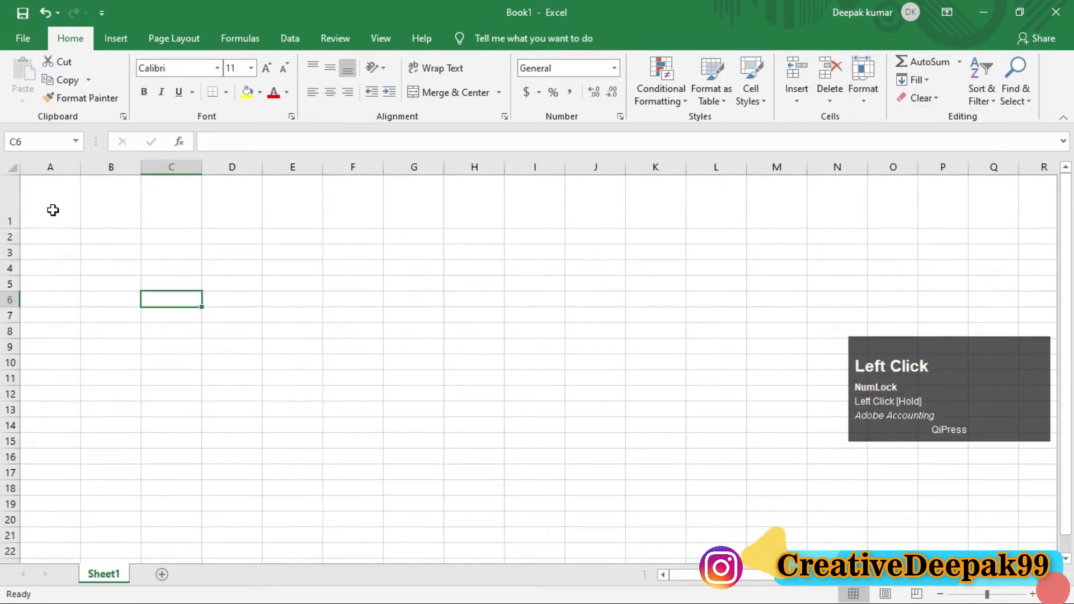
{"action": "left_click", "coordinate": [53, 209]}
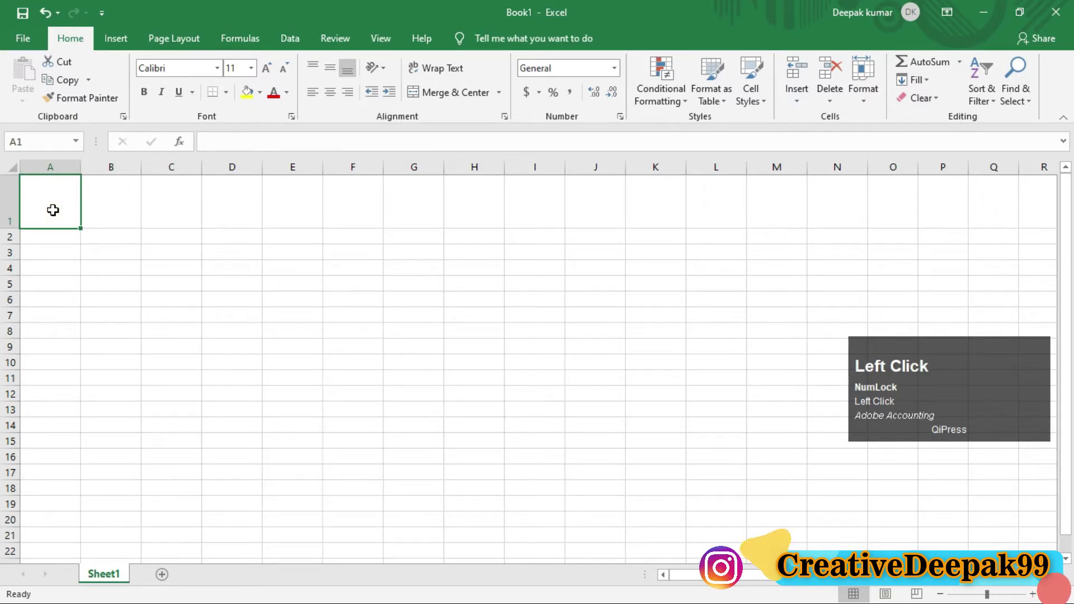
{"action": "type", "text": "tally"}
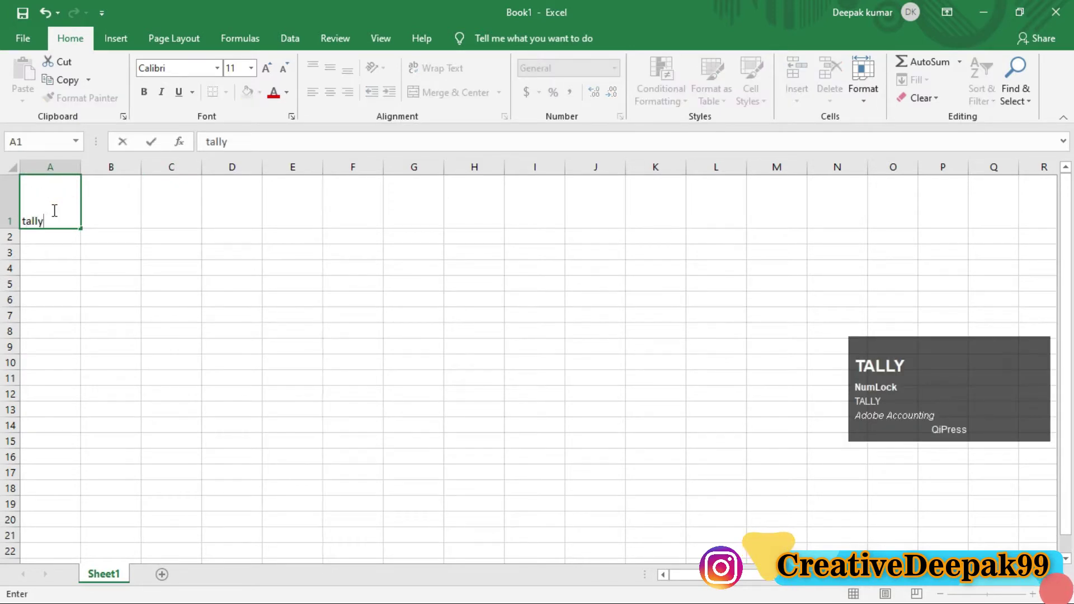
{"action": "type", "text": " excel"}
Step: Commit 'tally excel' in A1 and AutoFit row 1's height to the text
{"action": "key", "text": "Return"}
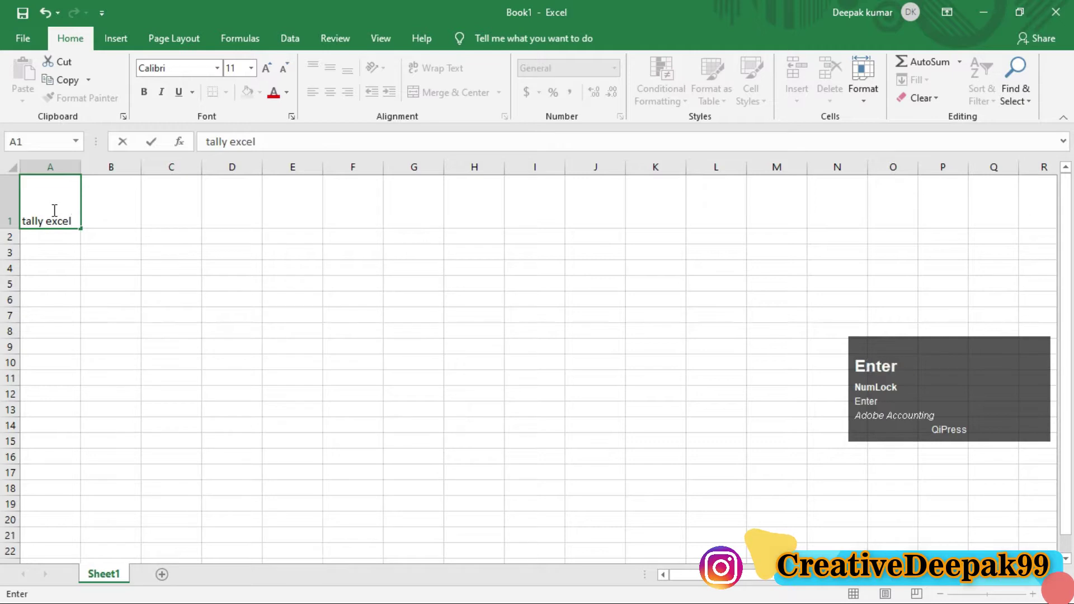
{"action": "left_click", "coordinate": [52, 211]}
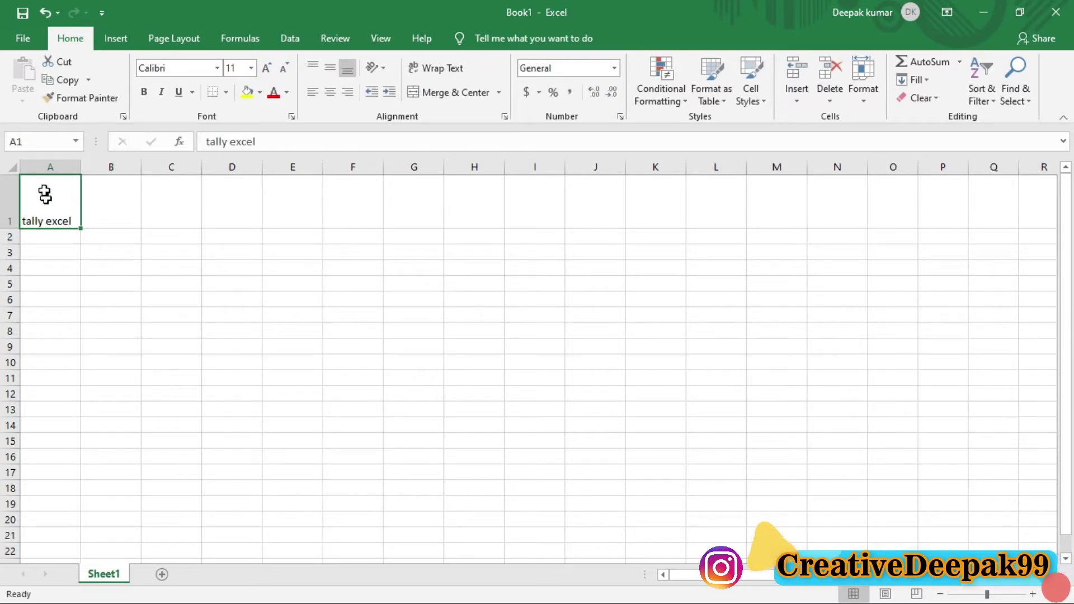
{"action": "mouse_move", "coordinate": [13, 223]}
{"action": "left_mouse_down"}
{"action": "mouse_move", "coordinate": [10, 191]}
{"action": "mouse_move", "coordinate": [10, 225]}
{"action": "left_mouse_up"}
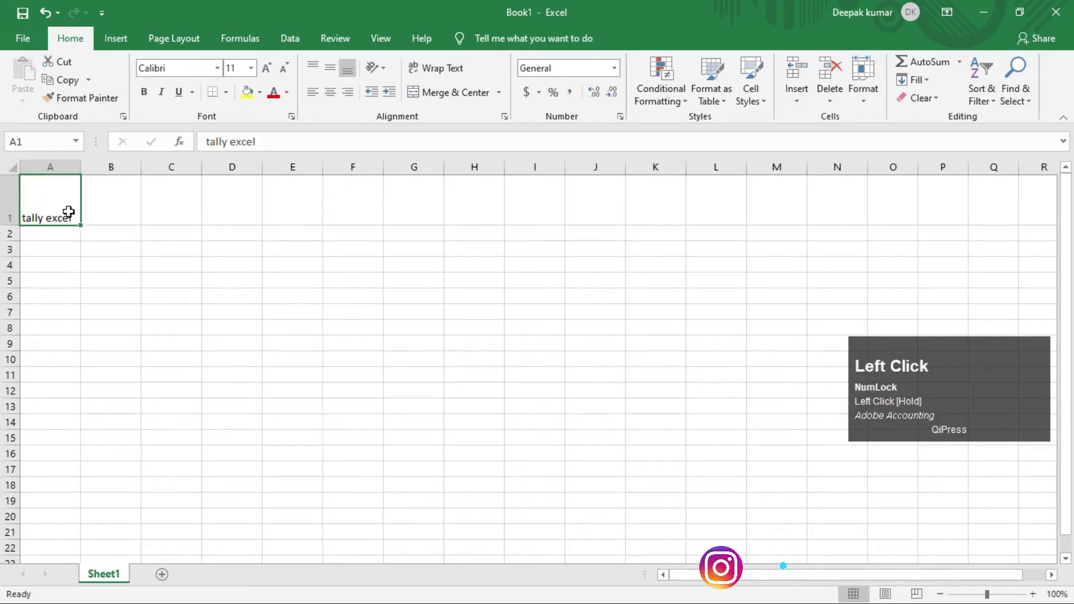
{"action": "left_click", "coordinate": [868, 108]}
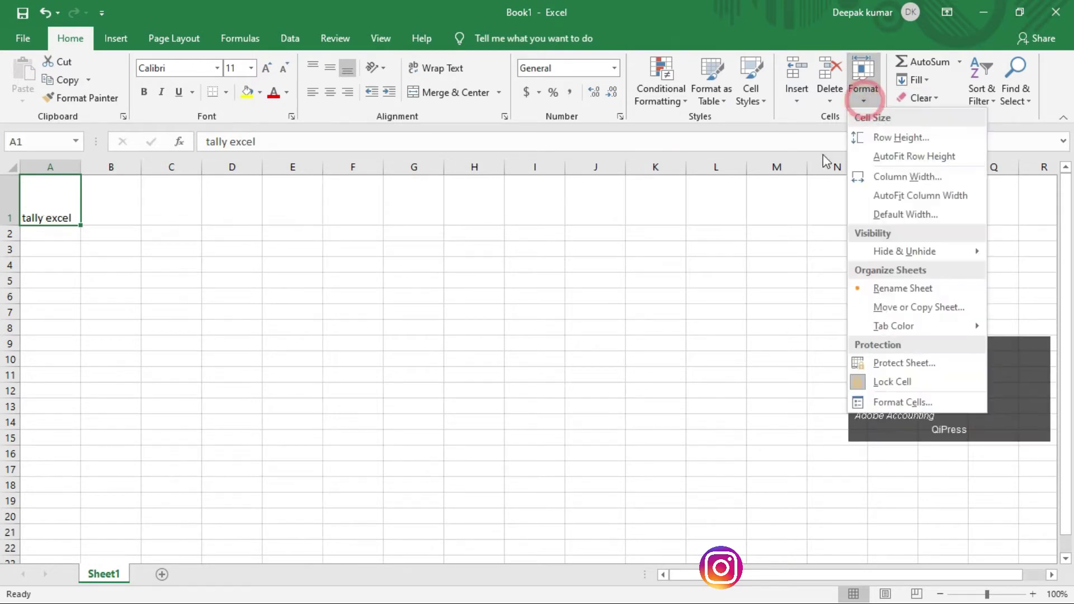
{"action": "left_click", "coordinate": [955, 156]}
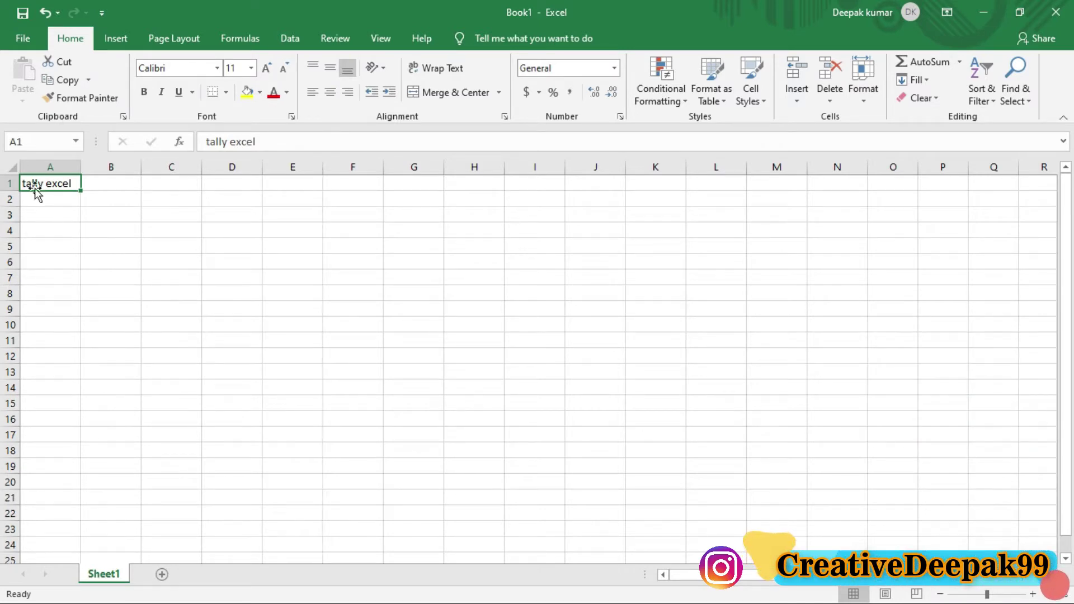
Step: Stretch row 1 taller and raise the A1 text to font size 24
{"action": "left_click_drag", "start_coordinate": [12, 193], "coordinate": [11, 245]}
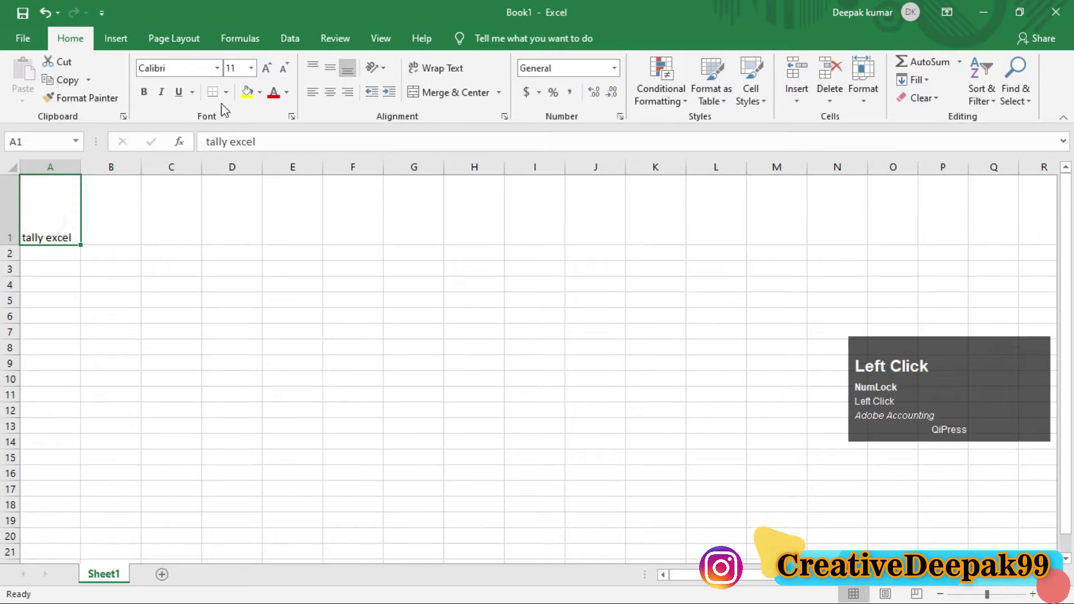
{"action": "left_click", "coordinate": [265, 69]}
{"action": "left_click", "coordinate": [265, 68]}
{"action": "left_click", "coordinate": [265, 69]}
{"action": "left_click", "coordinate": [266, 69]}
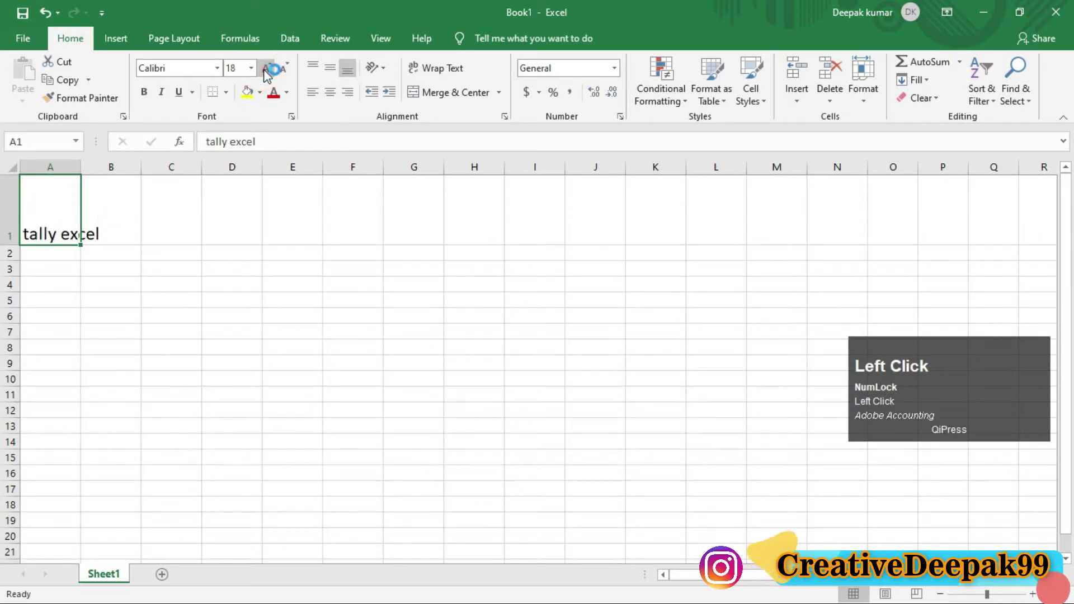
{"action": "left_click", "coordinate": [266, 69]}
{"action": "left_click", "coordinate": [266, 69]}
{"action": "left_click", "coordinate": [266, 69]}
Step: AutoFit row 1's height to the size-24 text, then select C1
{"action": "left_click", "coordinate": [161, 304]}
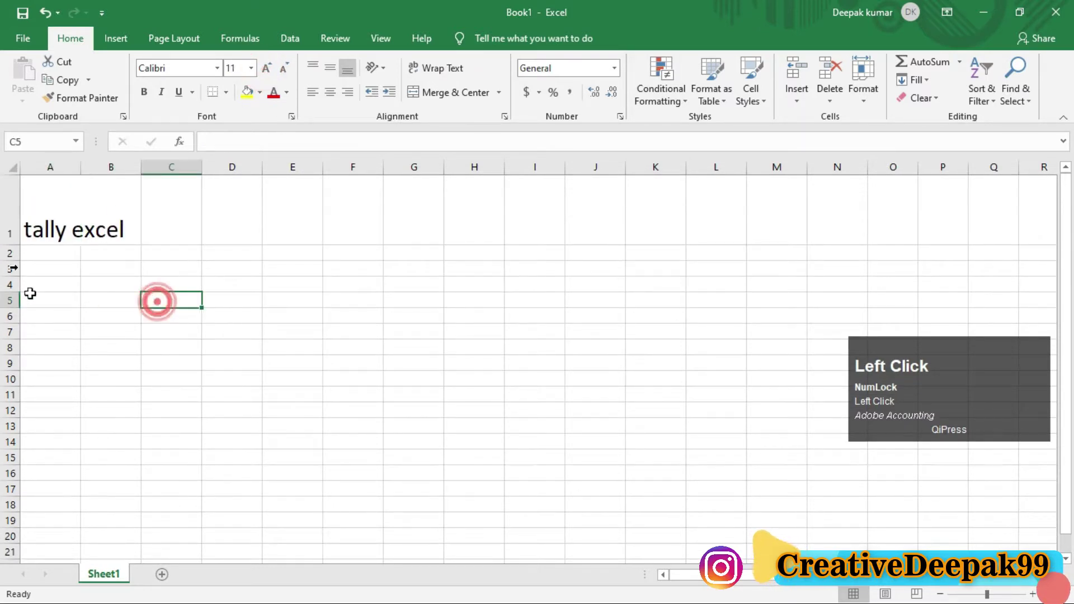
{"action": "left_click", "coordinate": [48, 224]}
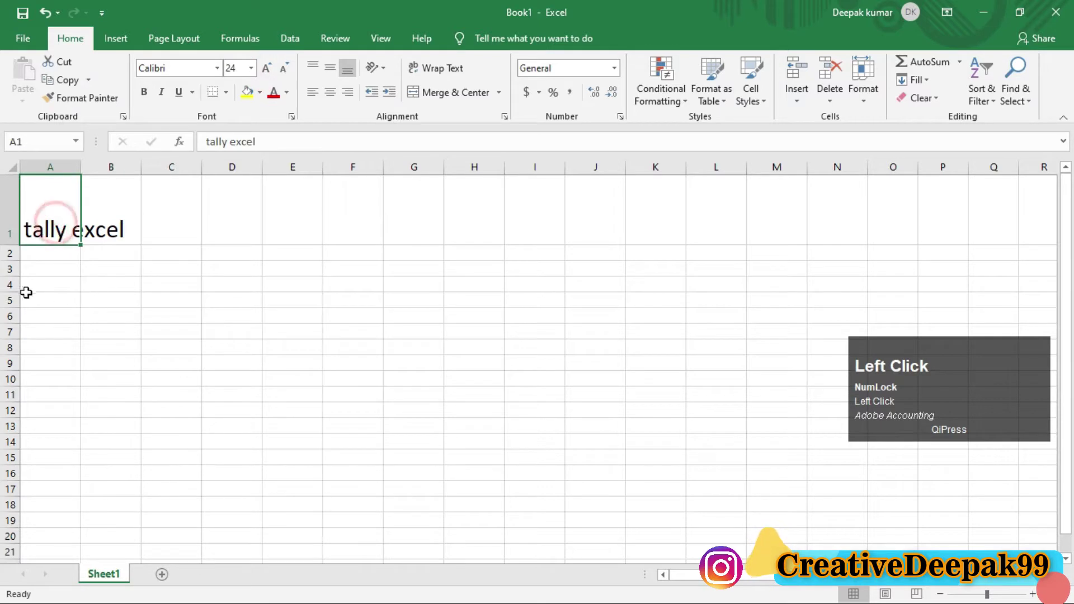
{"action": "left_click", "coordinate": [865, 97]}
{"action": "left_click", "coordinate": [904, 158]}
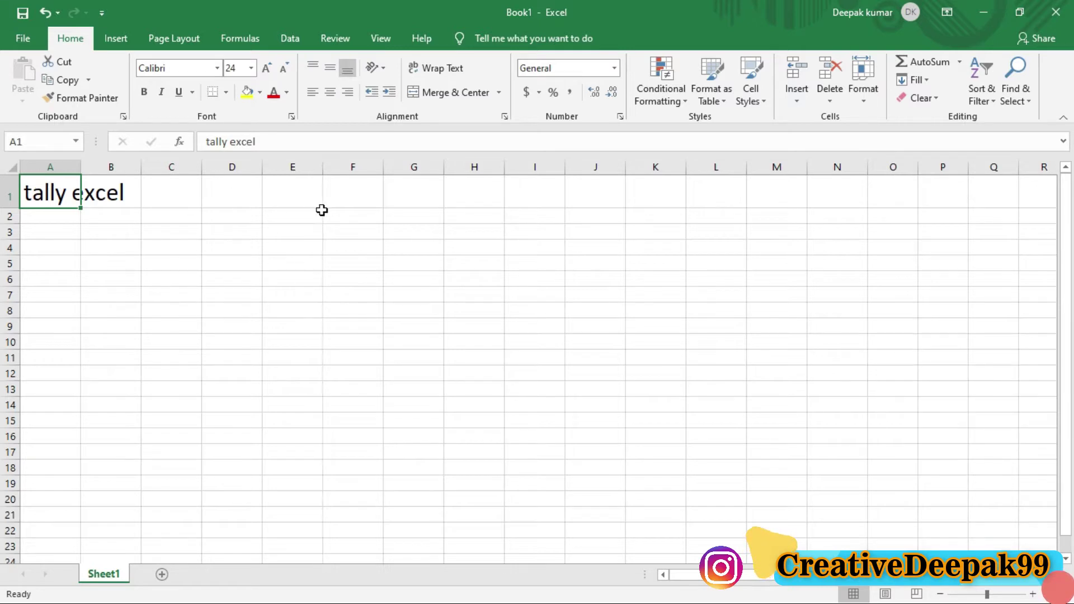
{"action": "left_click", "coordinate": [169, 199]}
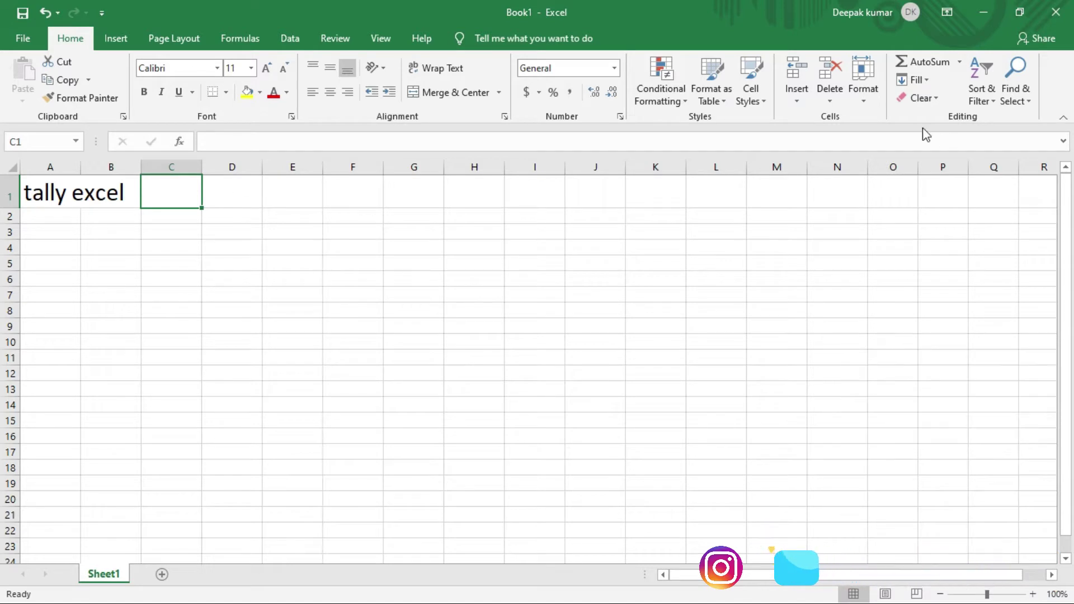
Step: Widen column G, undo the column H and I widenings, and select D2:I13
{"action": "left_click", "coordinate": [861, 94]}
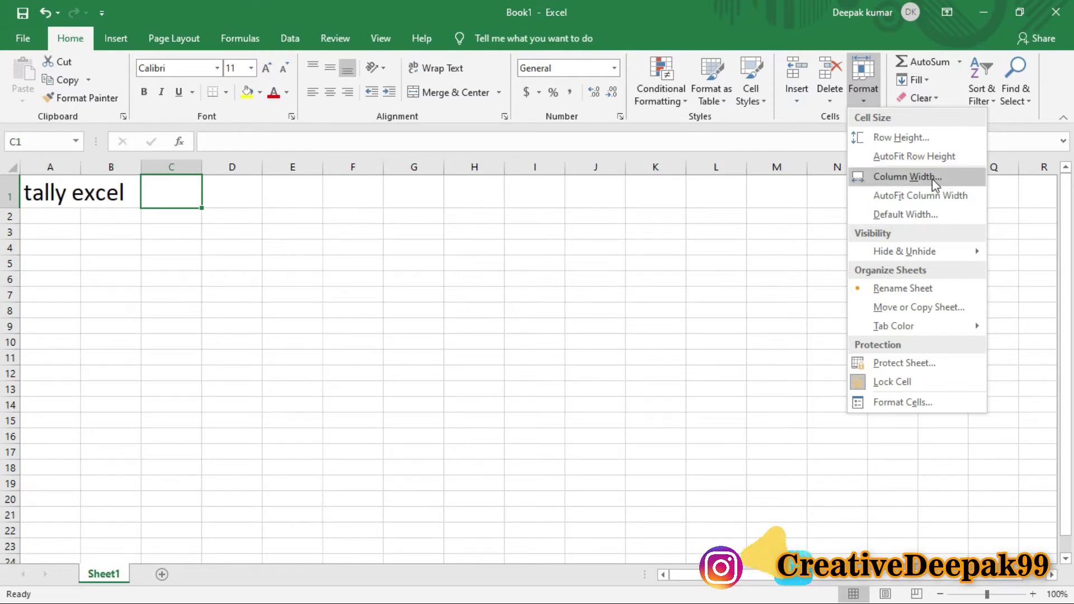
{"action": "left_click", "coordinate": [554, 228]}
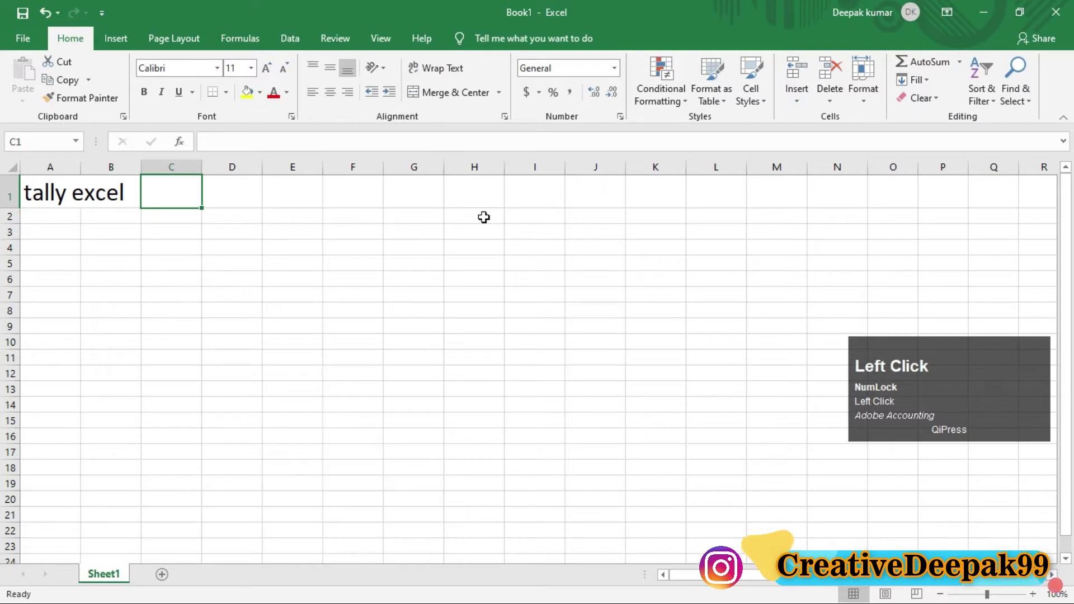
{"action": "left_click_drag", "start_coordinate": [442, 167], "coordinate": [473, 168]}
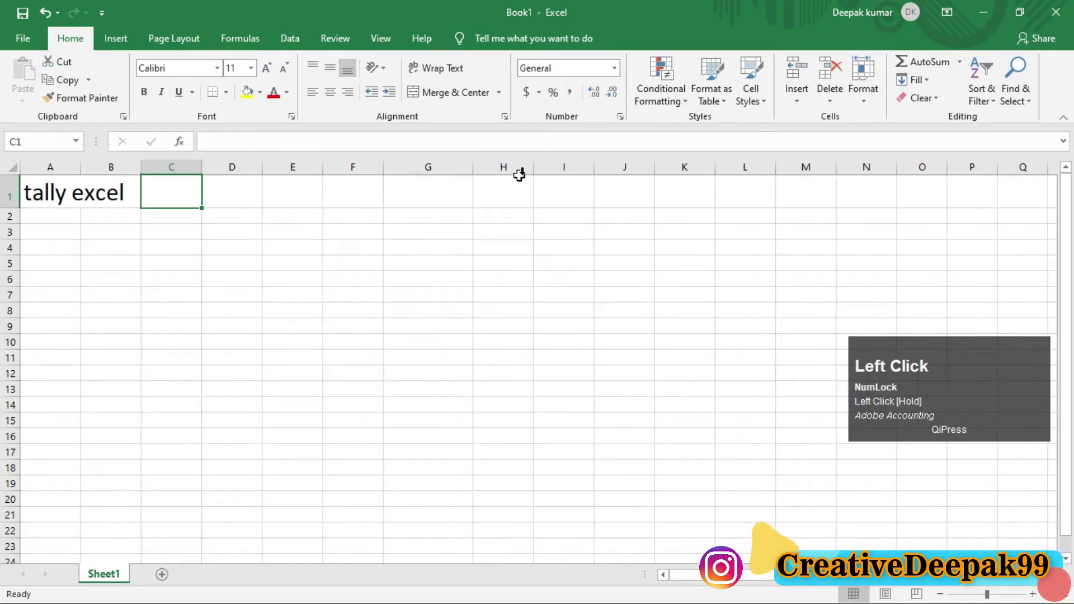
{"action": "left_click_drag", "start_coordinate": [540, 170], "coordinate": [643, 166]}
{"action": "key", "text": "ctrl+z"}
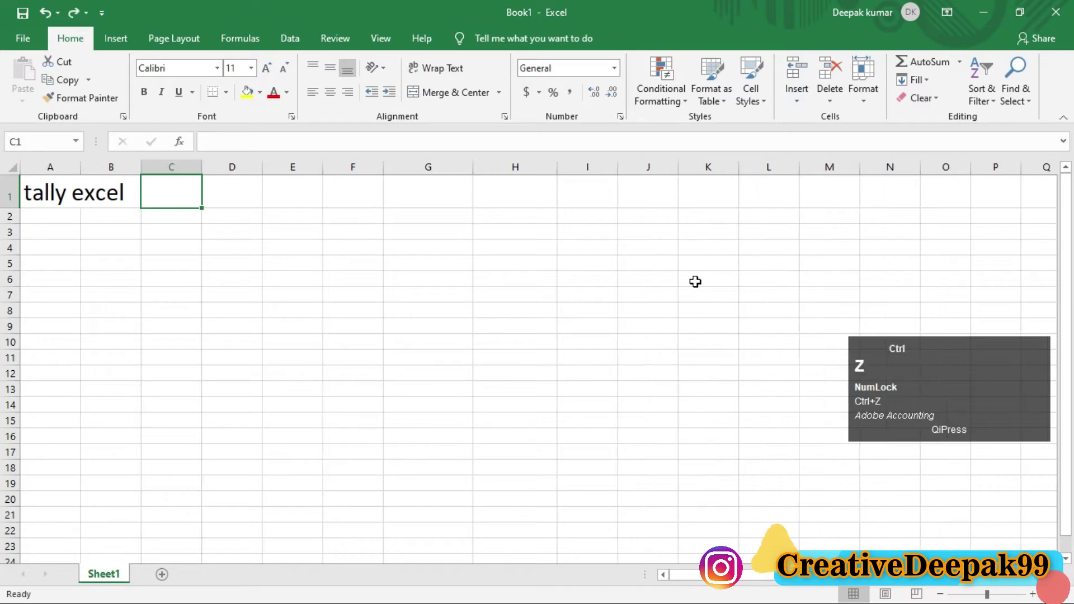
{"action": "key", "text": "ctrl+z"}
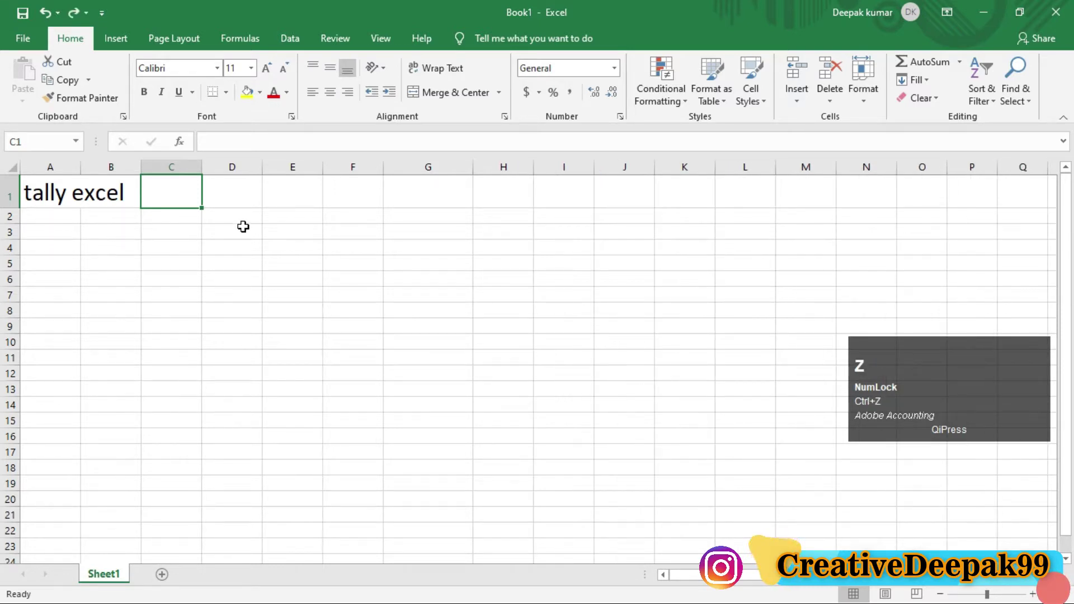
{"action": "left_click_drag", "start_coordinate": [218, 221], "coordinate": [566, 384]}
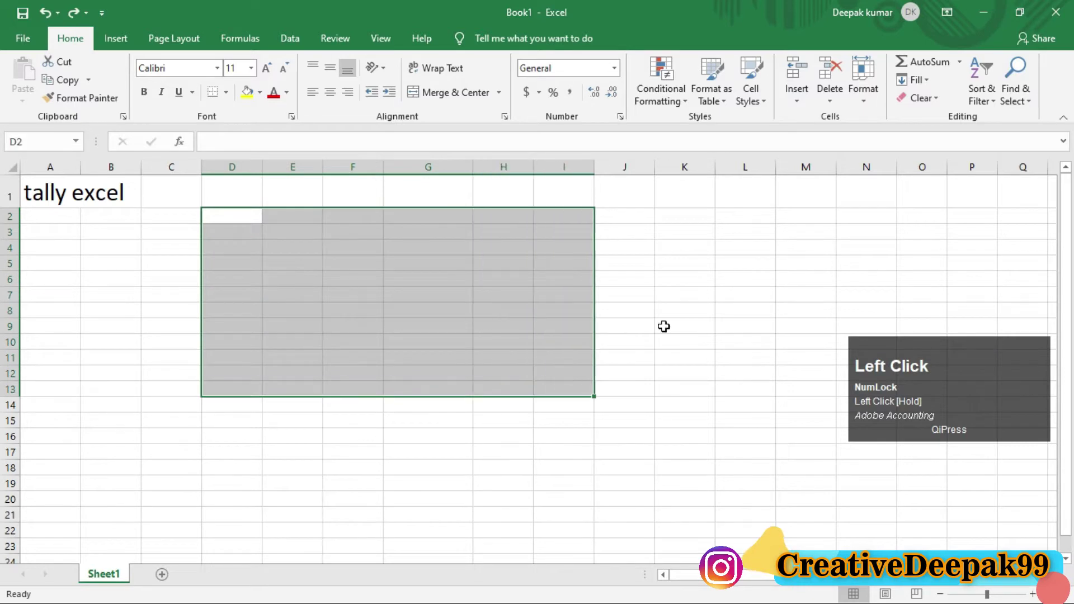
Step: Set the column width of D through I to 16 and deselect the range
{"action": "left_click", "coordinate": [860, 101]}
{"action": "left_click", "coordinate": [880, 177]}
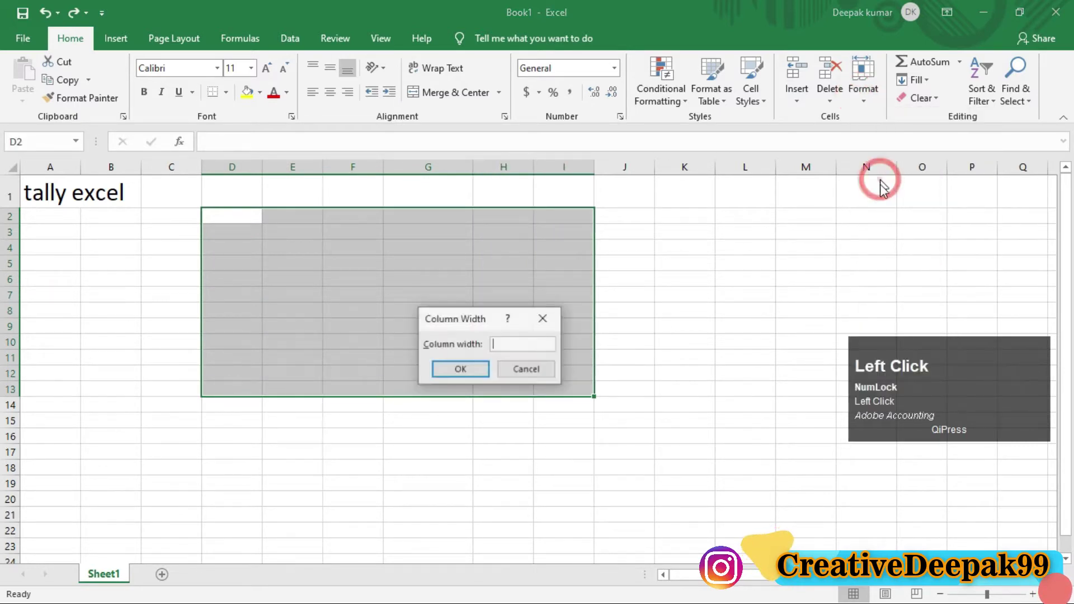
{"action": "type", "text": "16"}
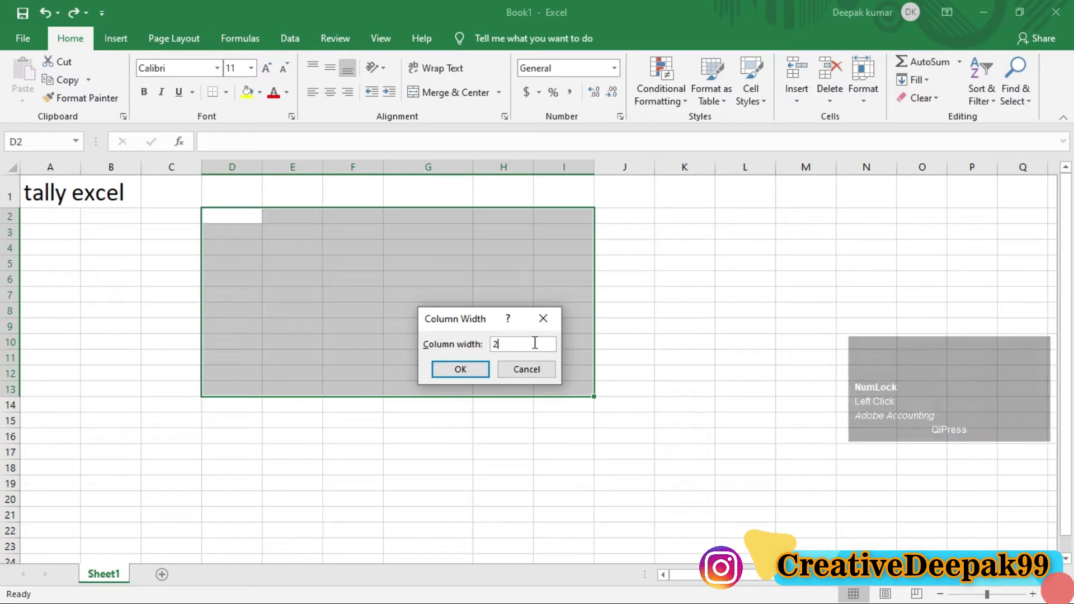
{"action": "key", "text": "Return"}
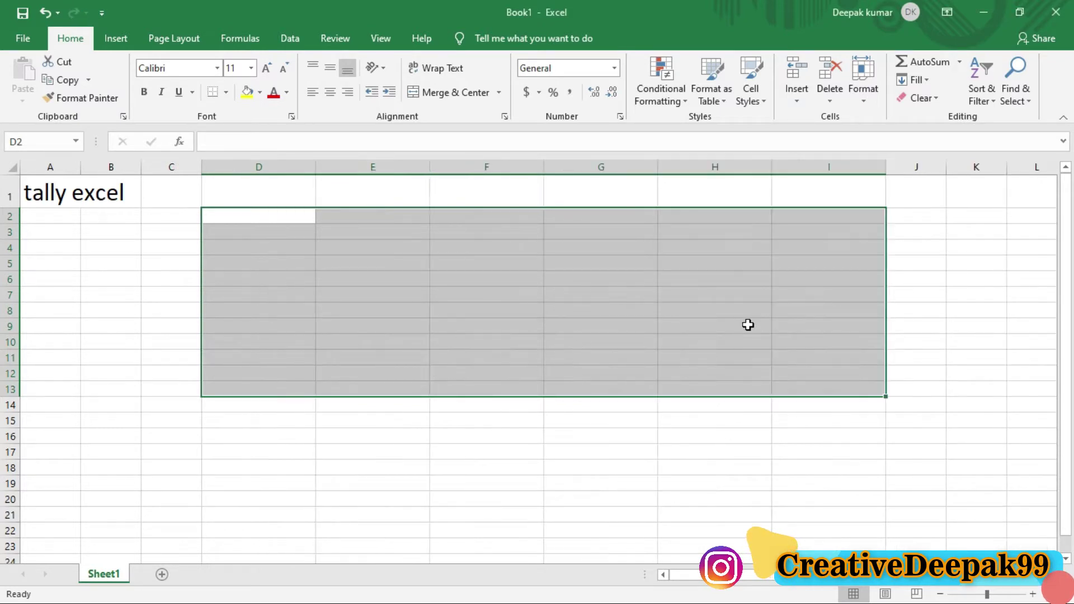
{"action": "left_click", "coordinate": [728, 307]}
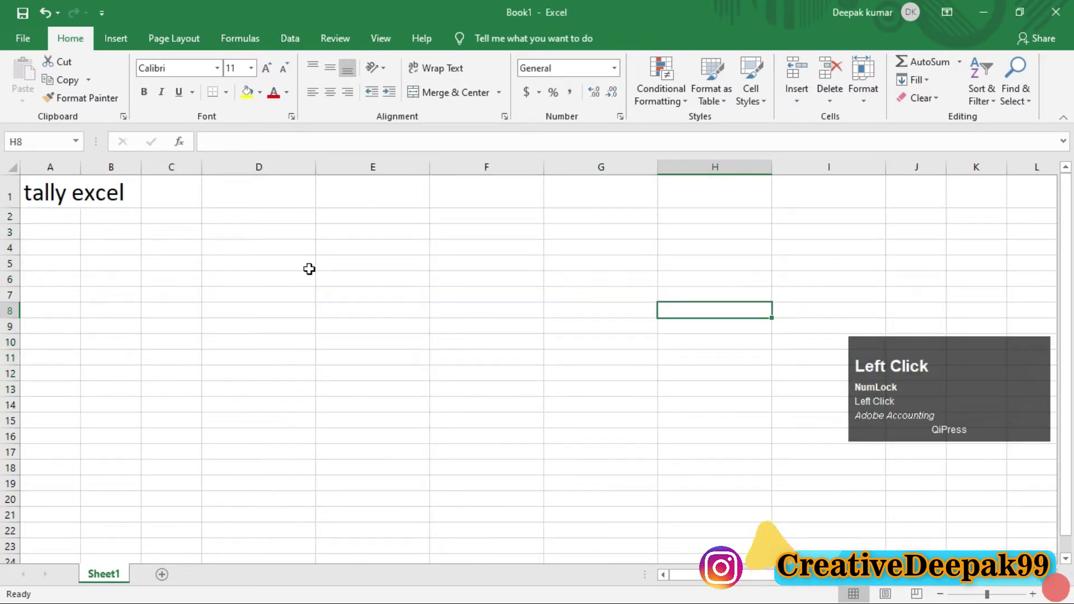
Step: Draw annotation strokes over the widened columns and cell A1
{"action": "key", "text": "ctrl+2"}
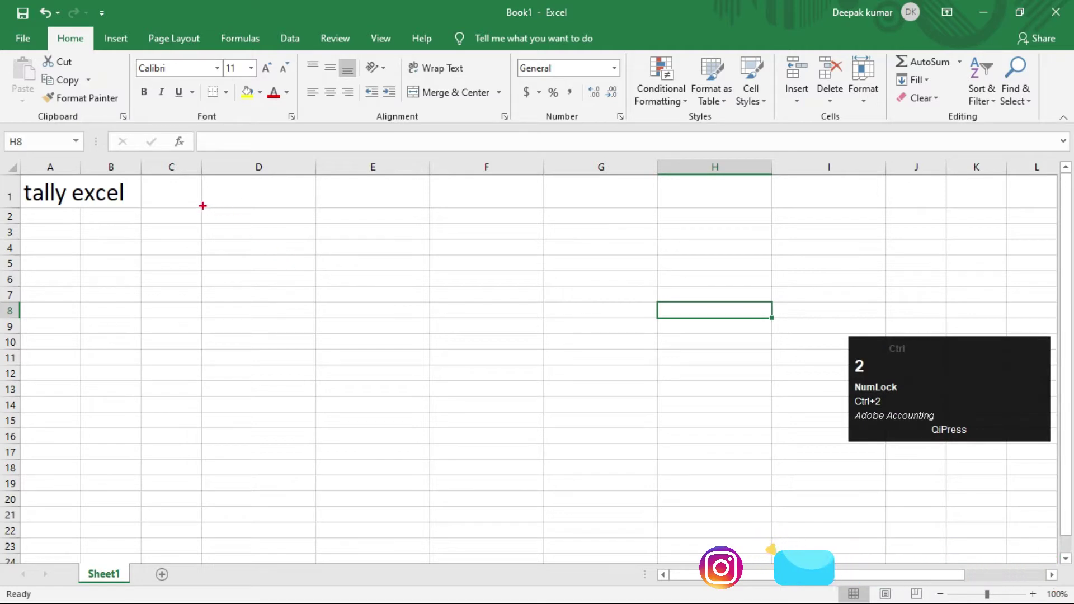
{"action": "mouse_move", "coordinate": [202, 206]}
{"action": "left_mouse_down"}
{"action": "mouse_move", "coordinate": [244, 223]}
{"action": "mouse_move", "coordinate": [316, 224]}
{"action": "left_mouse_up"}
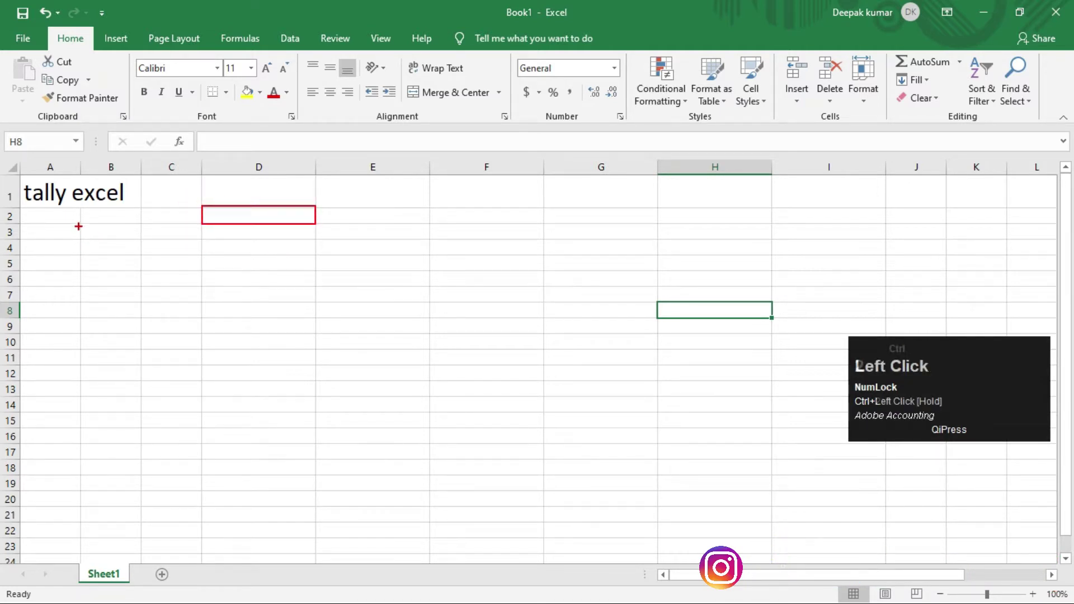
{"action": "key", "text": "ctrl+2"}
{"action": "left_click_drag", "start_coordinate": [79, 225], "coordinate": [140, 240]}
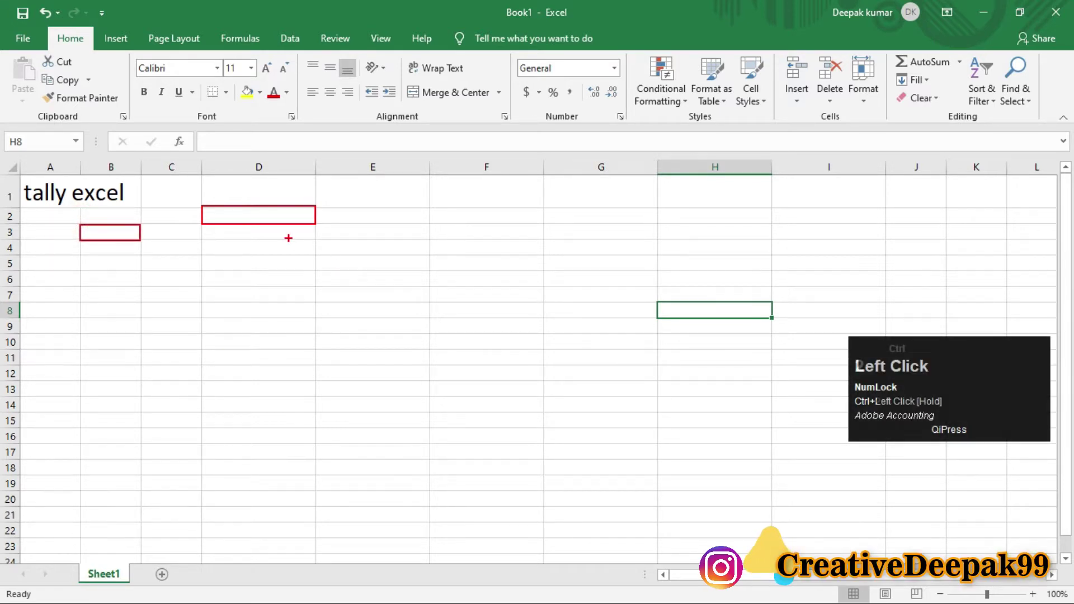
{"action": "key", "text": "ctrl+2"}
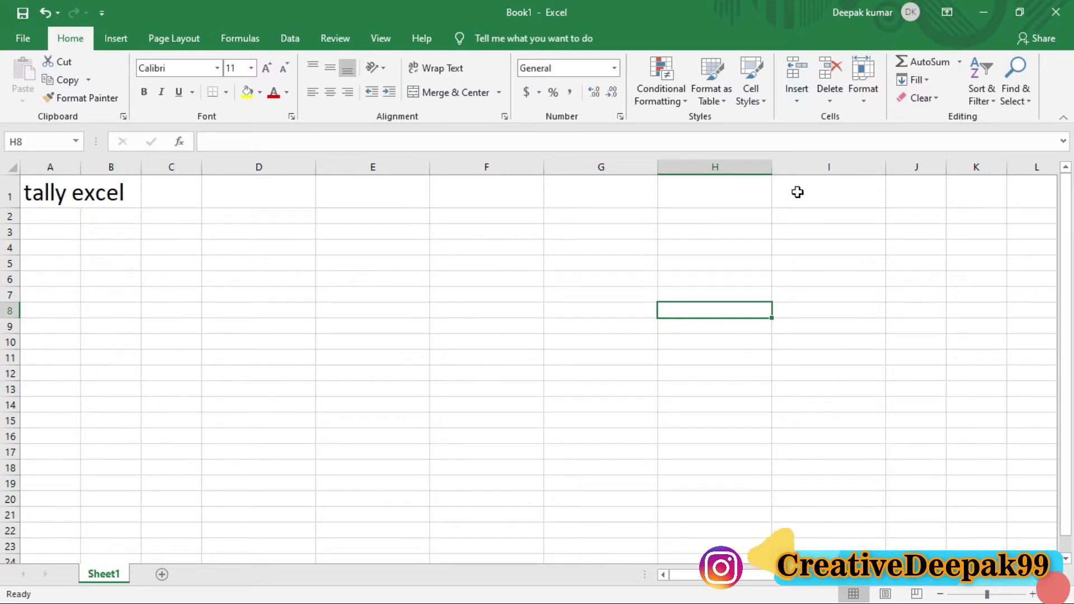
Step: Undo the column width change so the columns return to their original width
{"action": "left_click", "coordinate": [863, 93]}
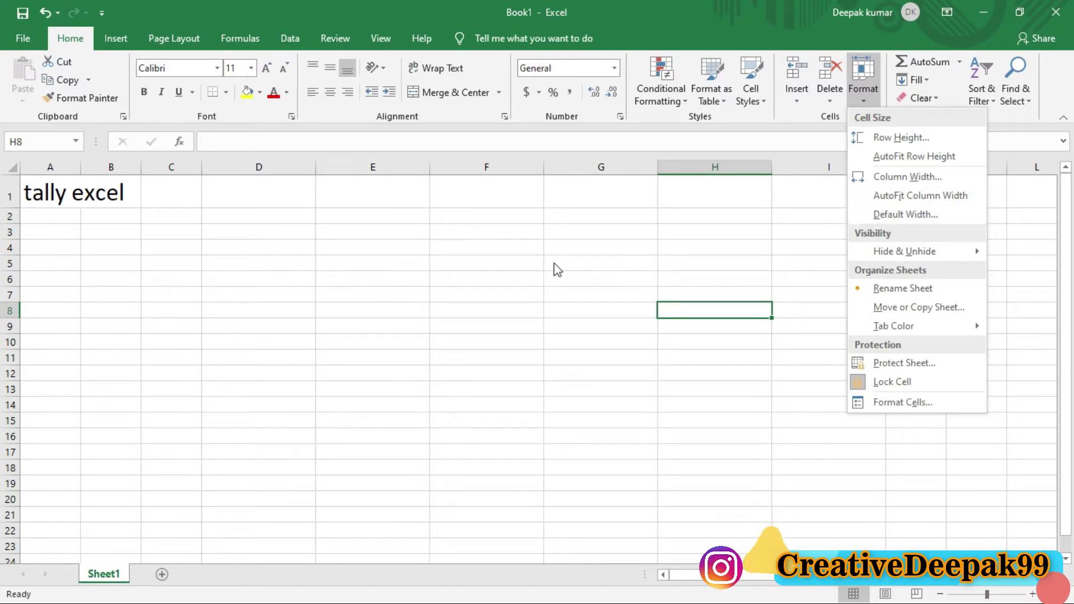
{"action": "left_click", "coordinate": [532, 258]}
{"action": "key", "text": "ctrl+z"}
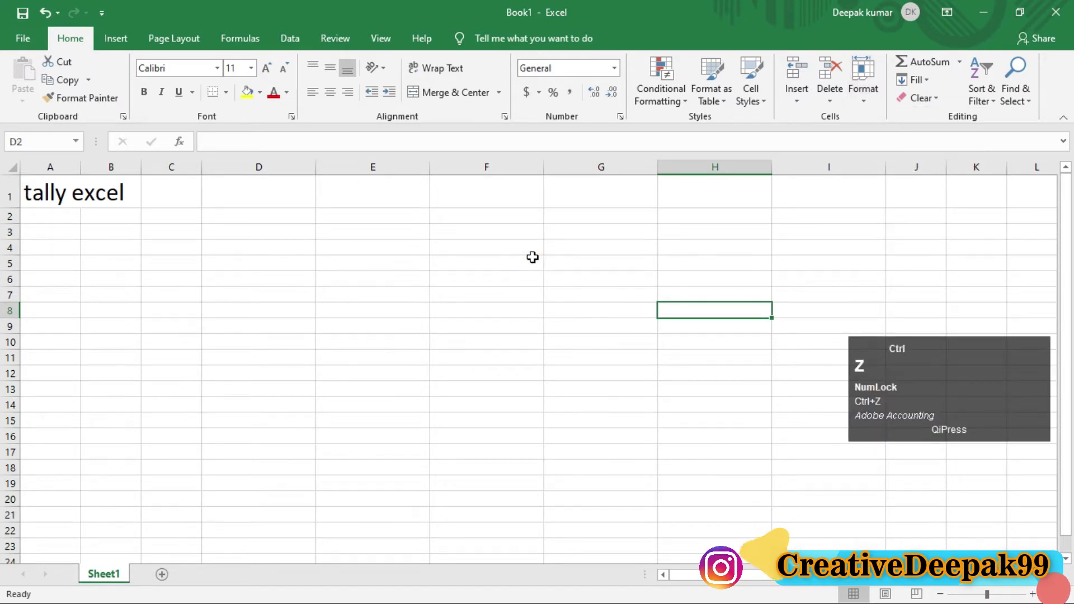
{"action": "left_click", "coordinate": [453, 269]}
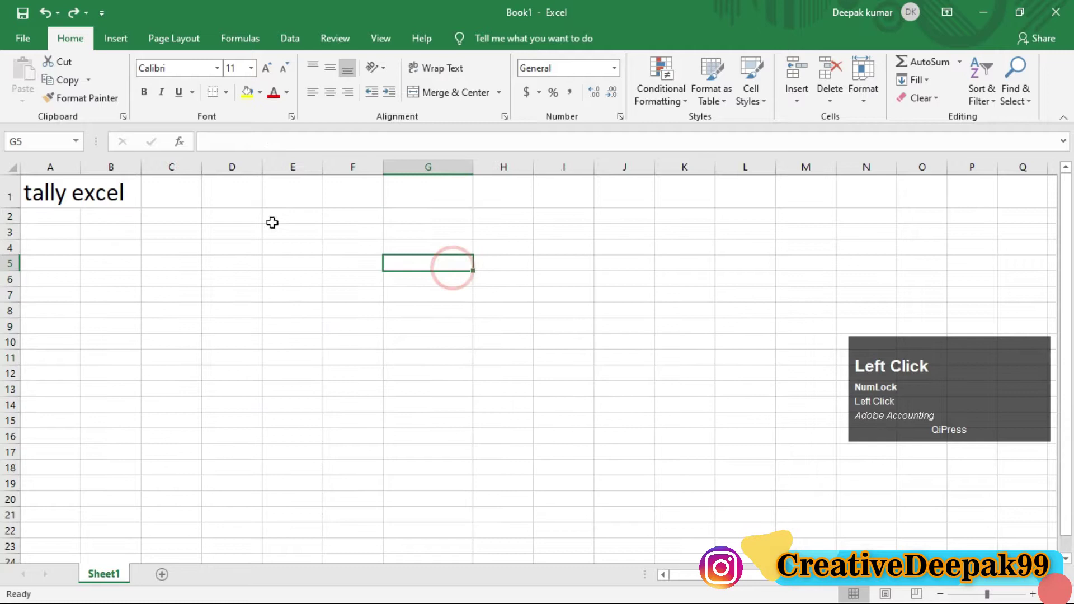
Step: Enter 'Adobe accounting' in cell D3
{"action": "left_click", "coordinate": [233, 232]}
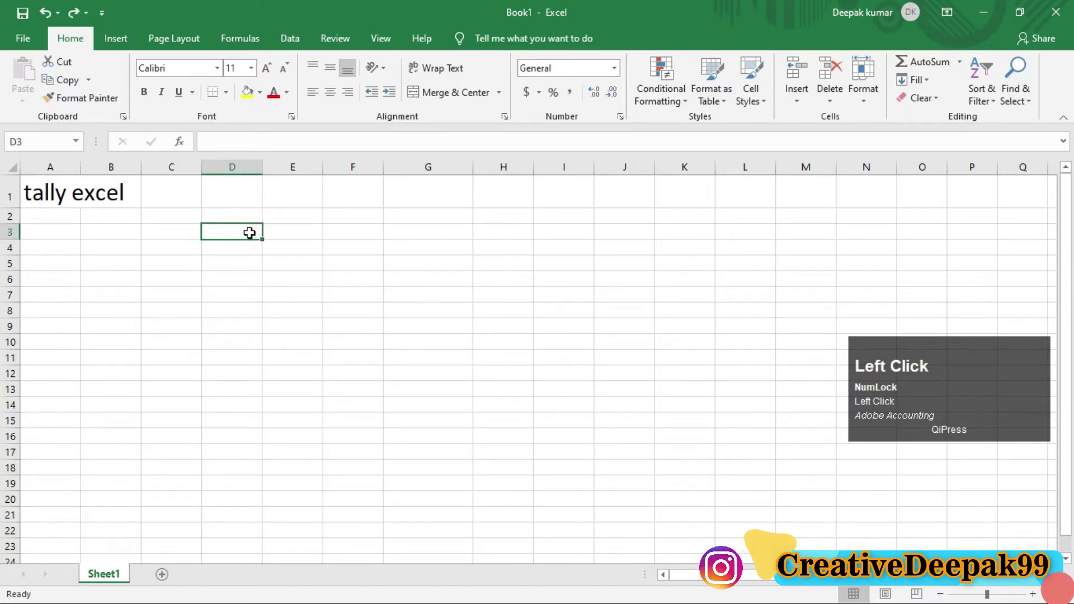
{"action": "type", "text": "tqa"}
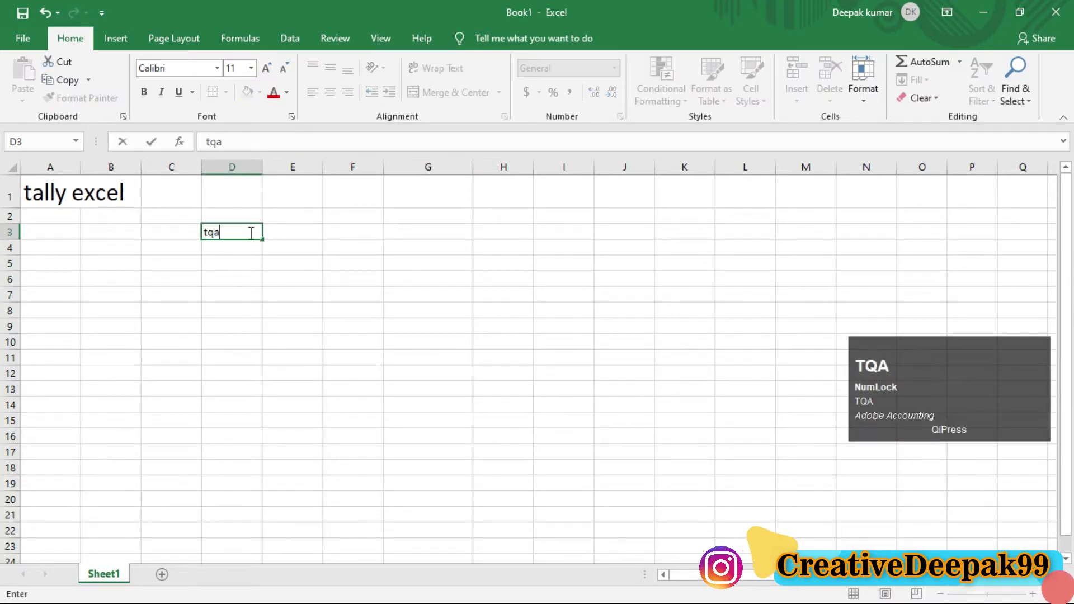
{"action": "type", "text": "de"}
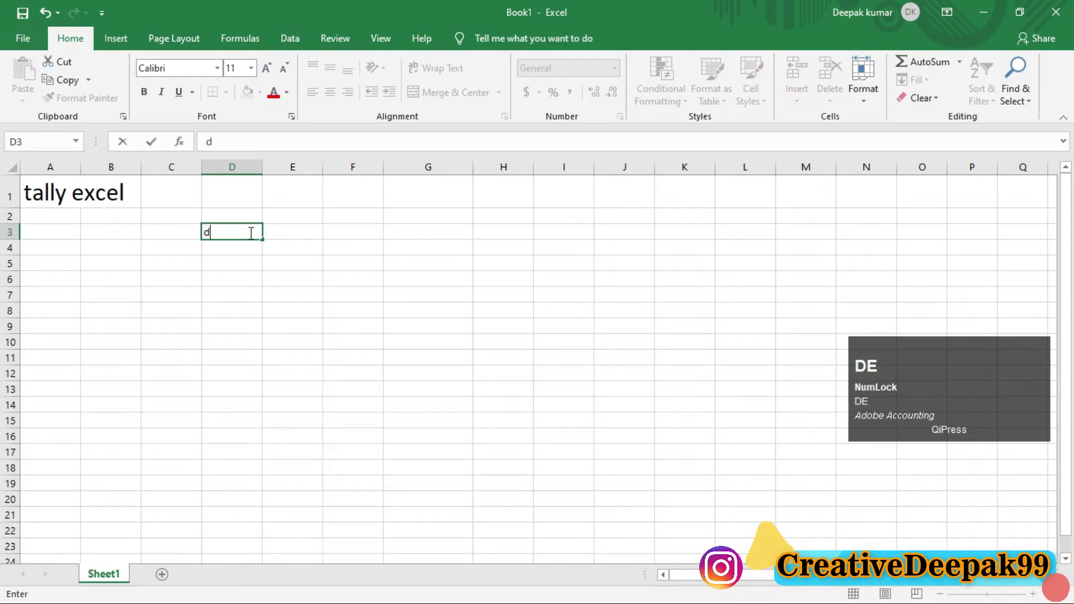
{"action": "key", "text": "BackSpace"}
{"action": "key", "text": "BackSpace"}
{"action": "type", "text": "Adobe"}
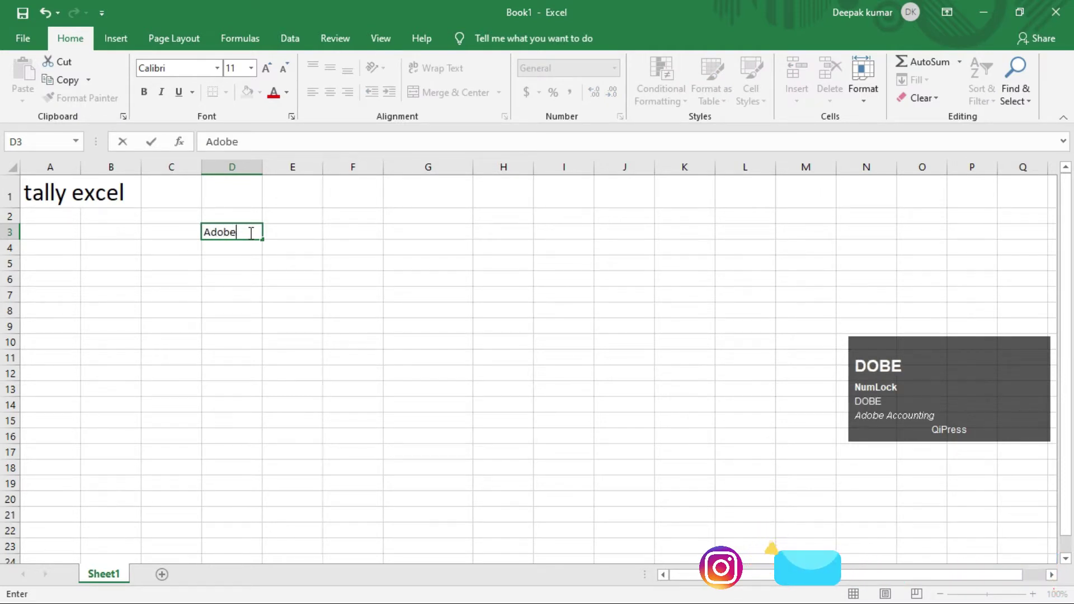
{"action": "type", "text": " accounting"}
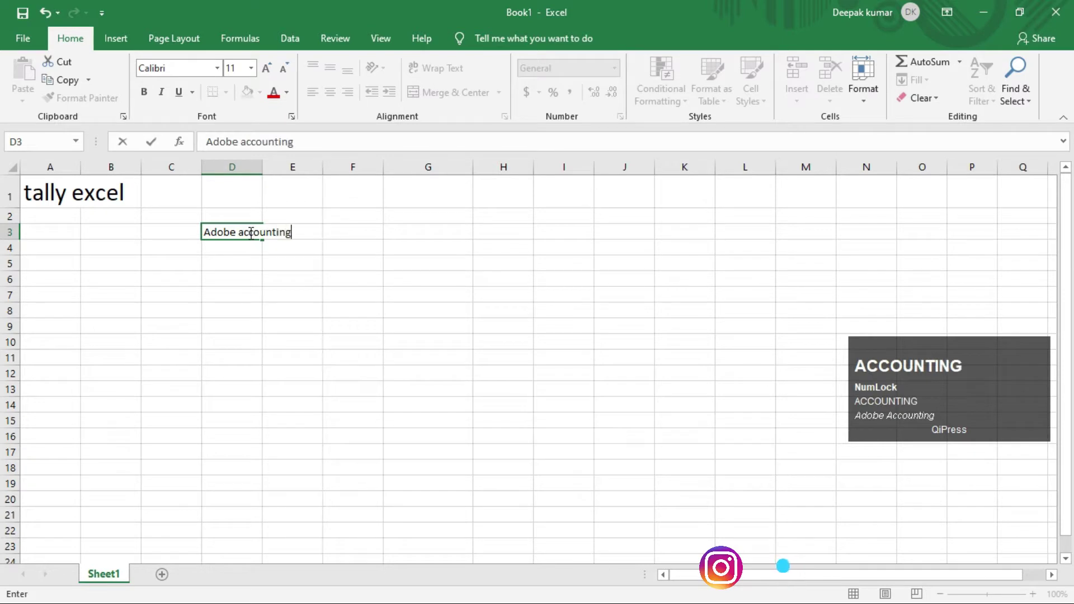
{"action": "key", "text": "Return"}
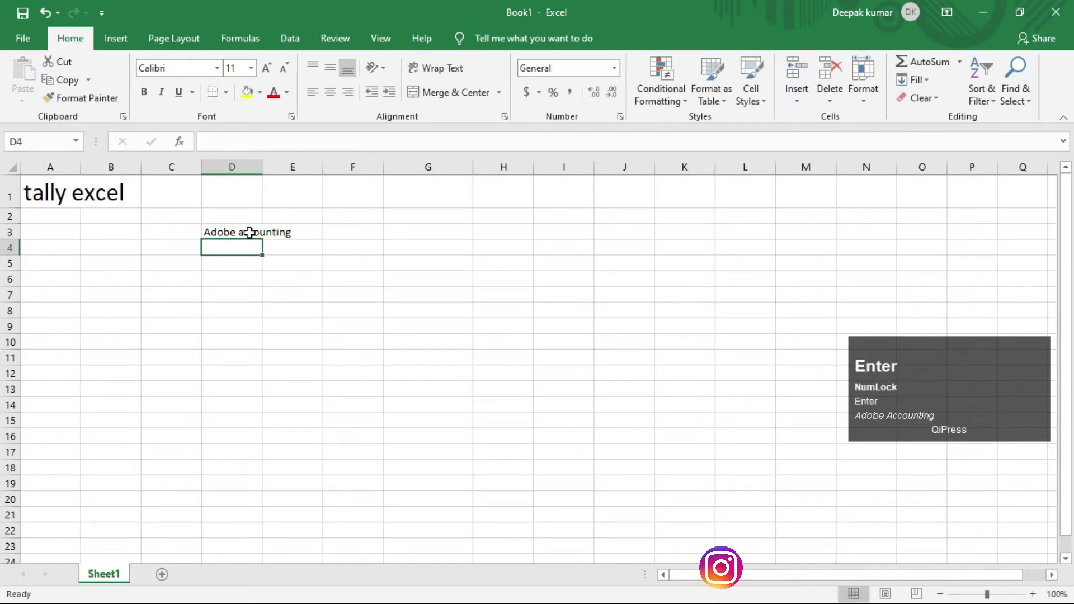
{"action": "left_click", "coordinate": [250, 232]}
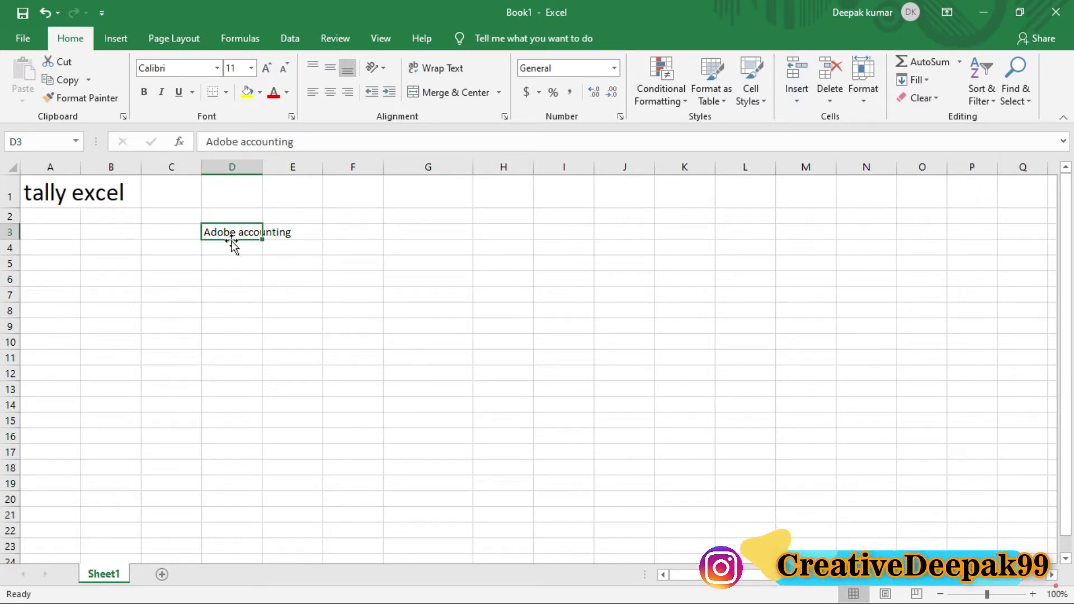
Step: AutoFit column D to fit 'Adobe accounting' and drag columns E and F wider
{"action": "key", "text": "ctrl+2"}
{"action": "left_click_drag", "start_coordinate": [200, 192], "coordinate": [261, 200]}
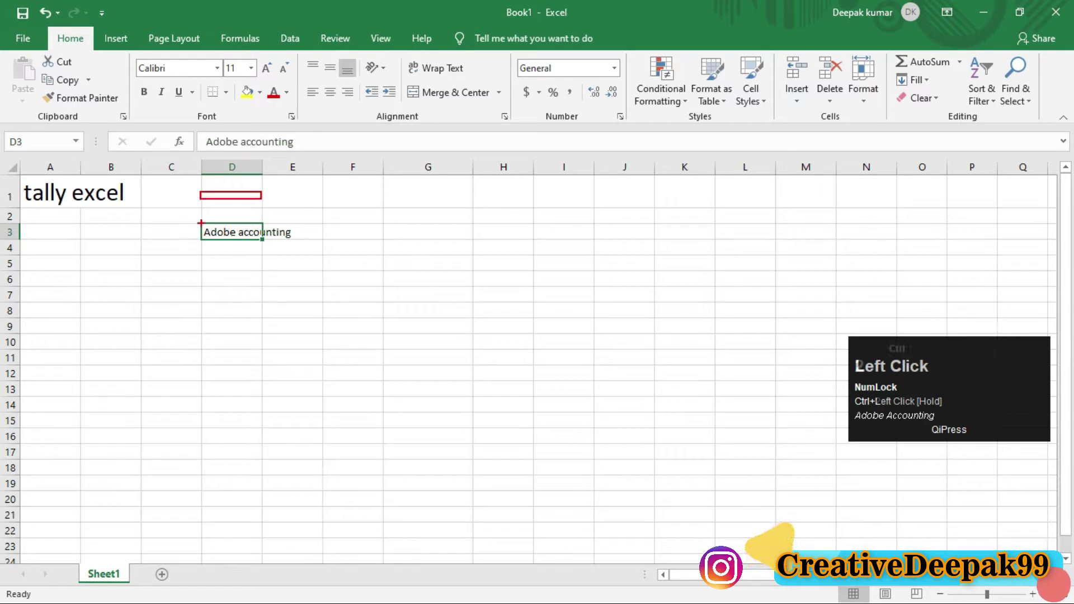
{"action": "mouse_move", "coordinate": [200, 222]}
{"action": "left_mouse_down"}
{"action": "mouse_move", "coordinate": [229, 245]}
{"action": "mouse_move", "coordinate": [295, 240]}
{"action": "left_mouse_up"}
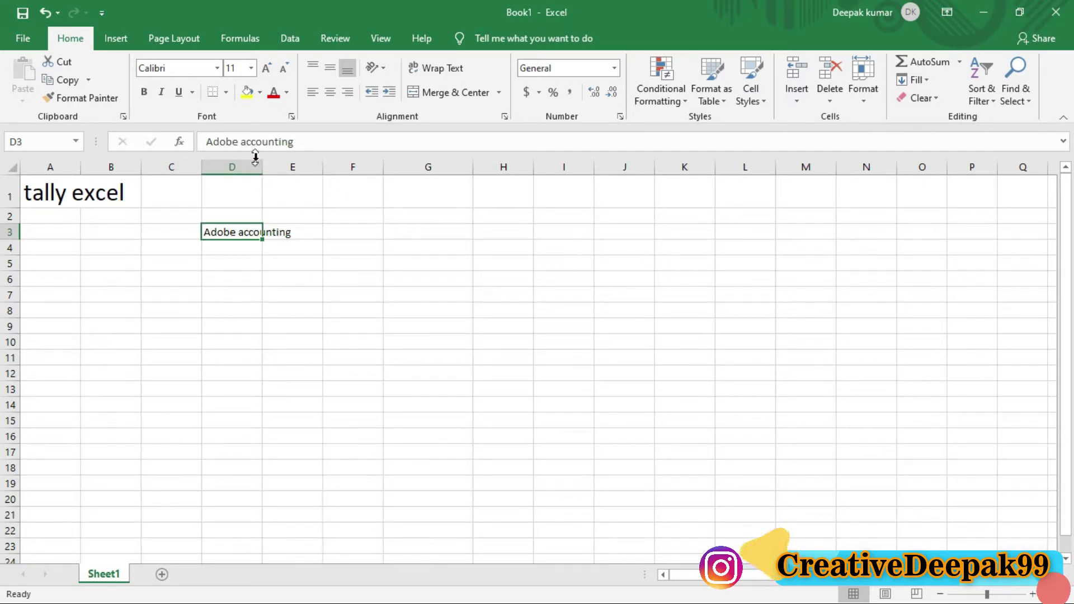
{"action": "left_click", "coordinate": [863, 83]}
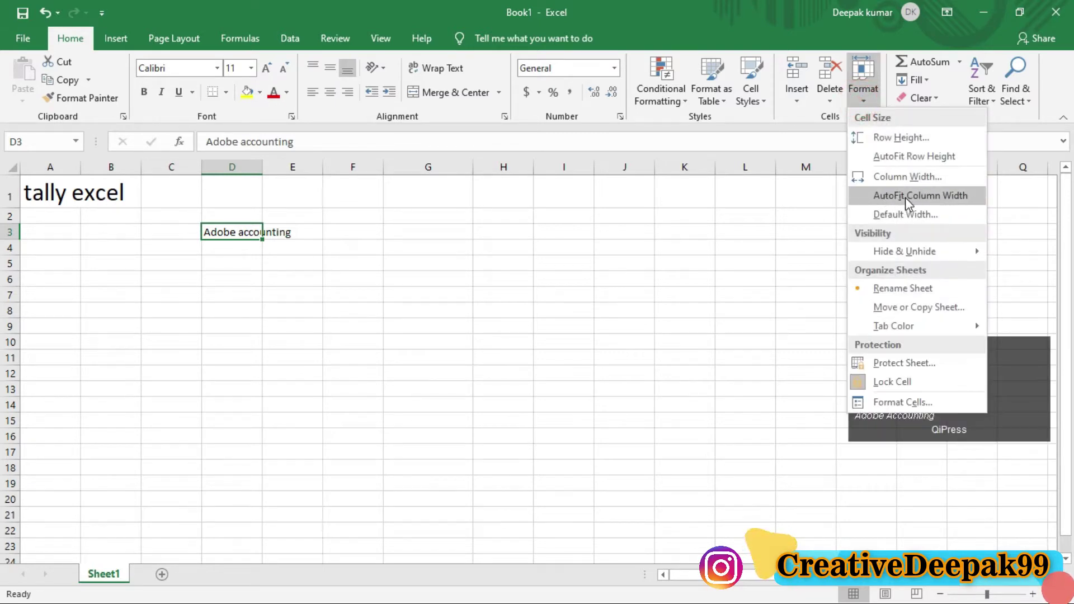
{"action": "left_click", "coordinate": [941, 194]}
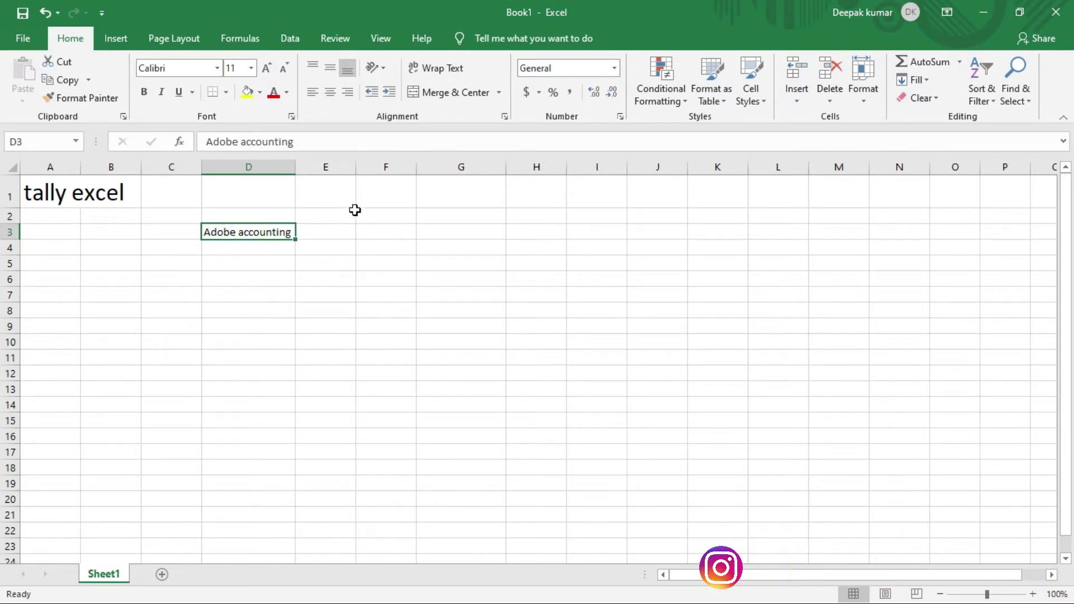
{"action": "left_click_drag", "start_coordinate": [357, 170], "coordinate": [481, 163]}
{"action": "mouse_move", "coordinate": [295, 168]}
{"action": "left_mouse_down"}
{"action": "mouse_move", "coordinate": [260, 167]}
{"action": "mouse_move", "coordinate": [309, 168]}
{"action": "left_mouse_up"}
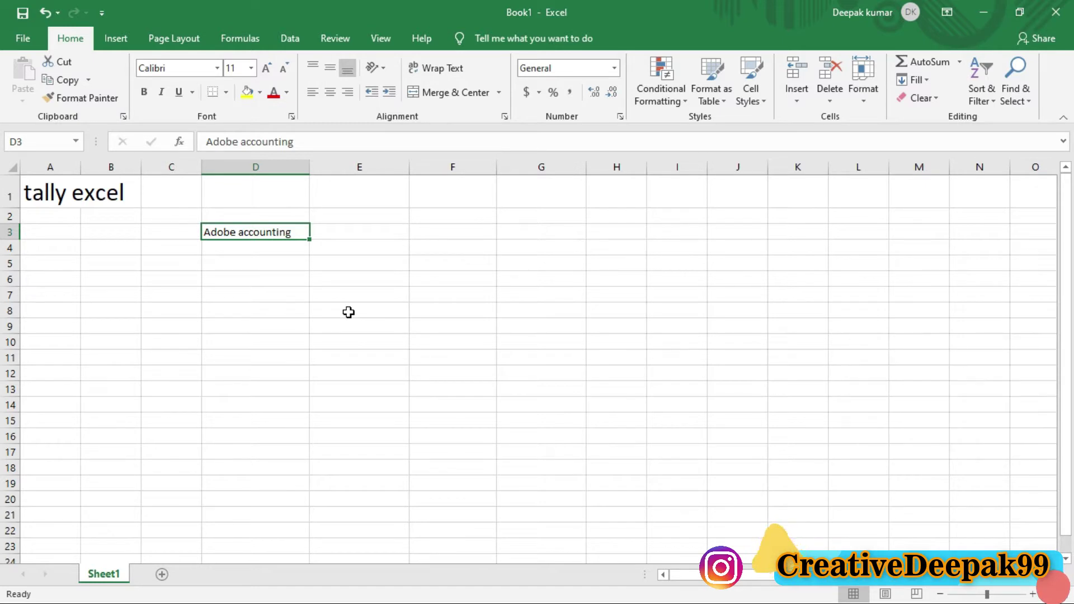
Step: Undo the two column resizes and delete 'Adobe accounting' from D3
{"action": "key", "text": "ctrl+z"}
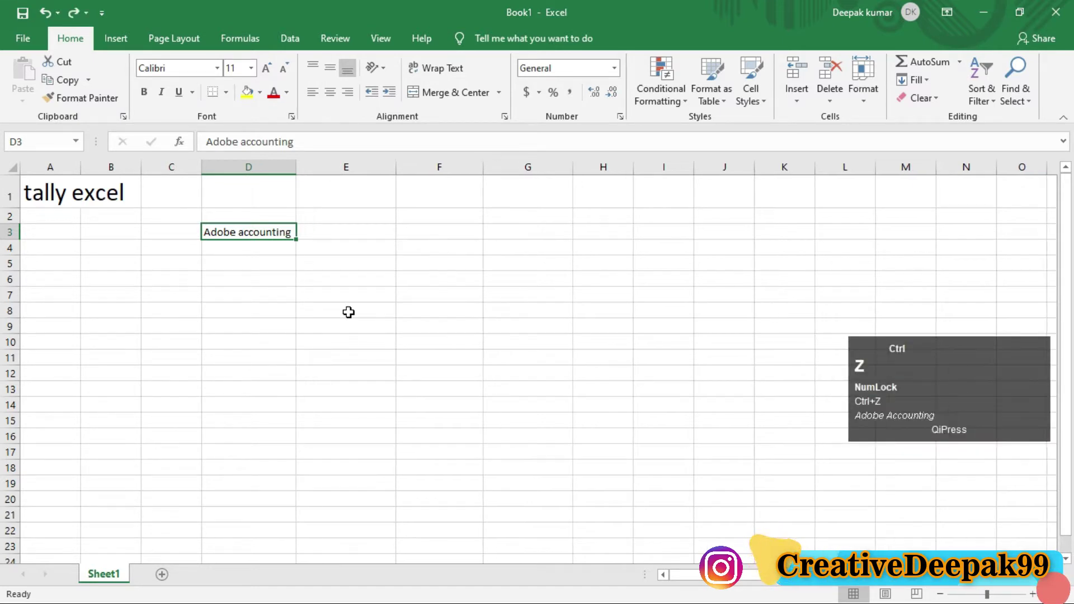
{"action": "key", "text": "ctrl+z"}
{"action": "left_click", "coordinate": [232, 238]}
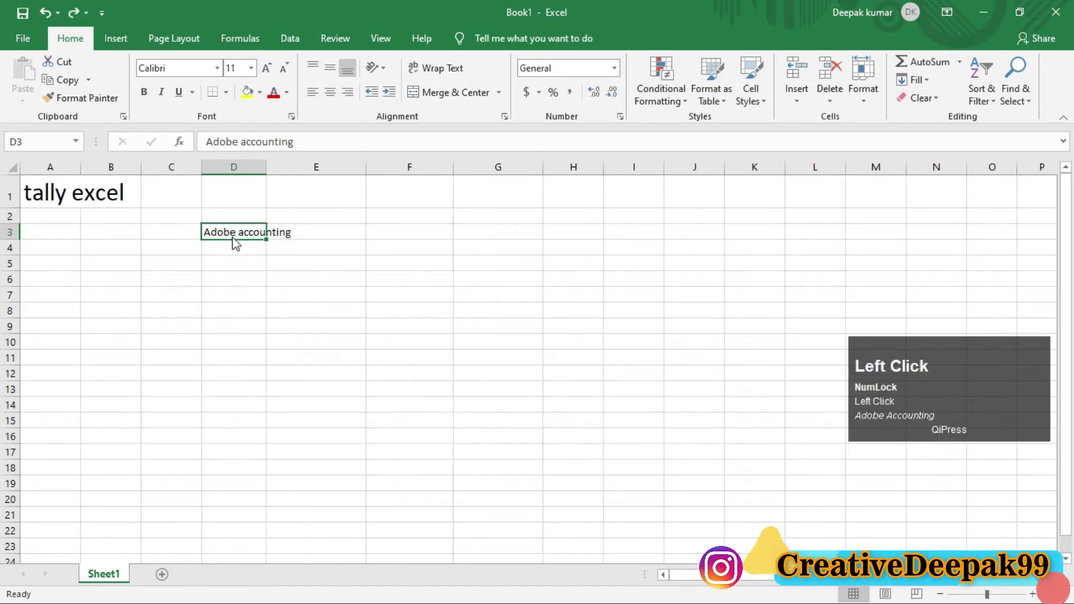
{"action": "key", "text": "Delete"}
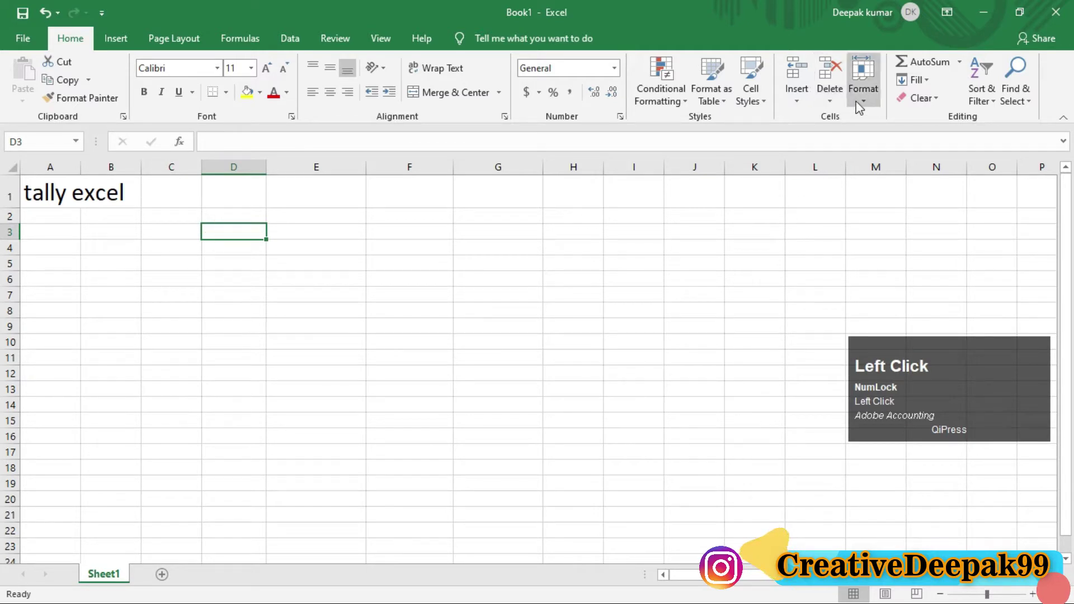
Step: Check the sheet's Default Width without changing it, then bring up Hide & Unhide options
{"action": "left_click", "coordinate": [863, 84]}
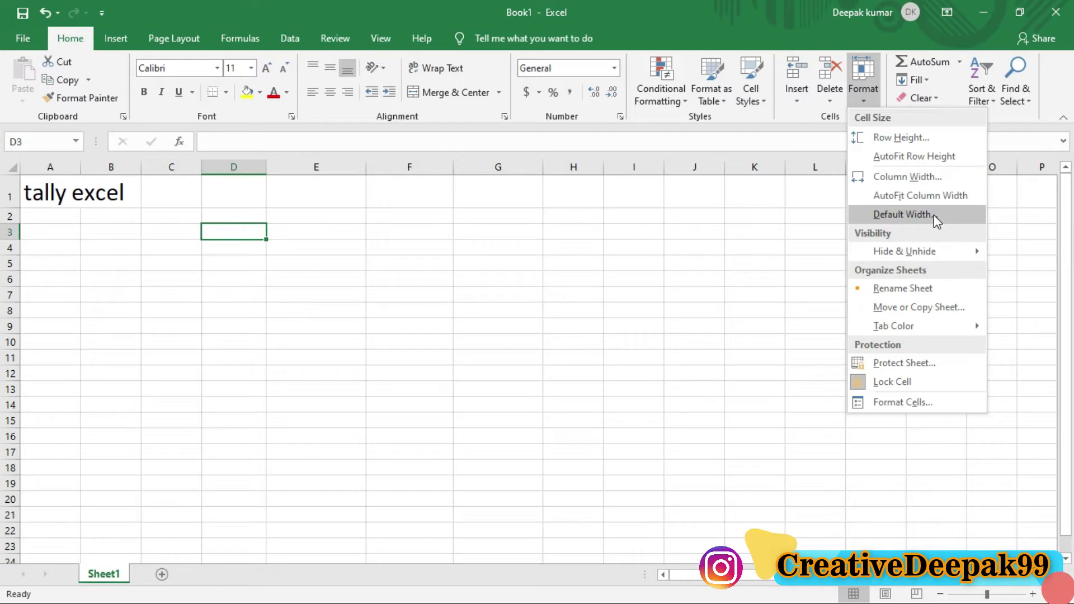
{"action": "left_click", "coordinate": [934, 215]}
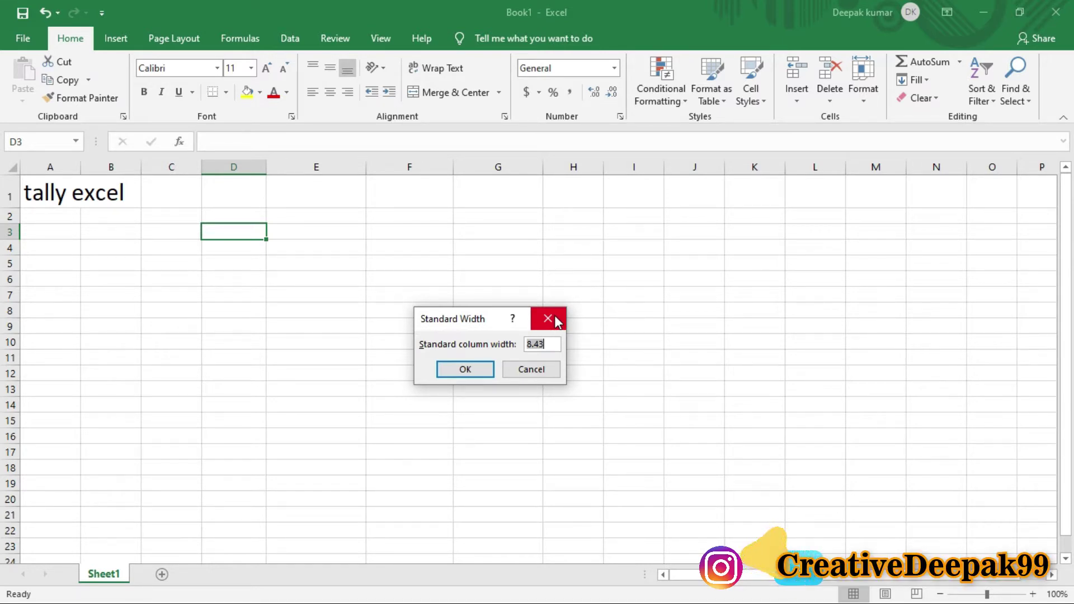
{"action": "left_click", "coordinate": [555, 316]}
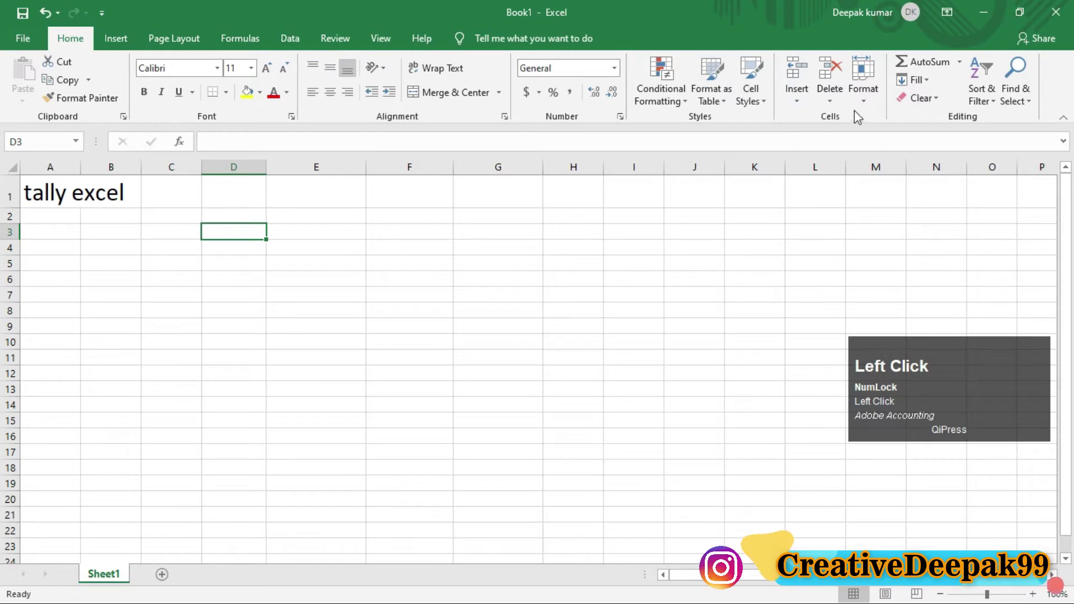
{"action": "left_click", "coordinate": [863, 94]}
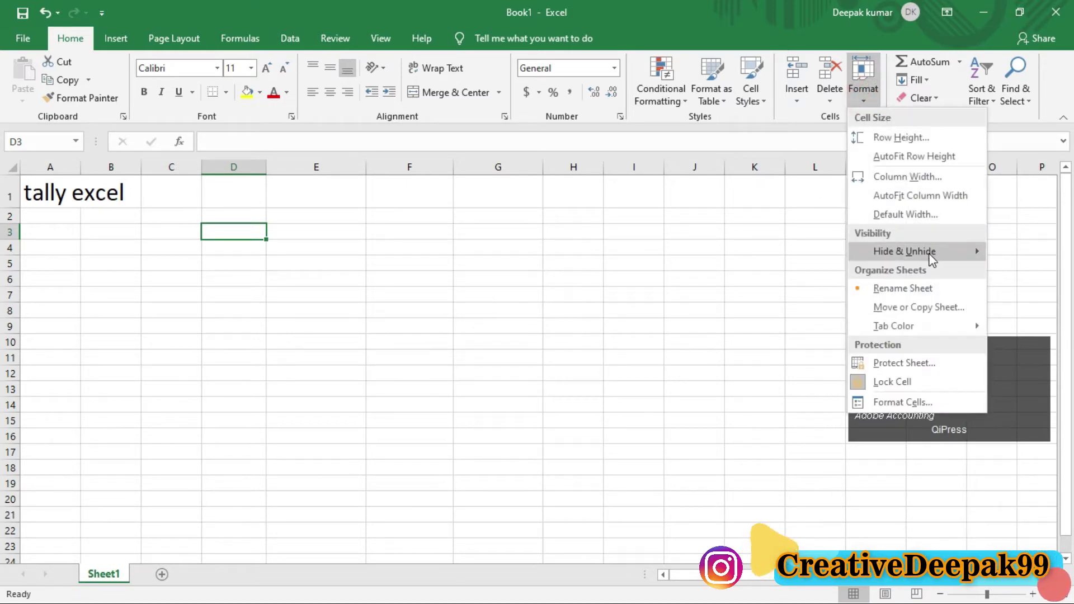
{"action": "mouse_move", "coordinate": [928, 258]}
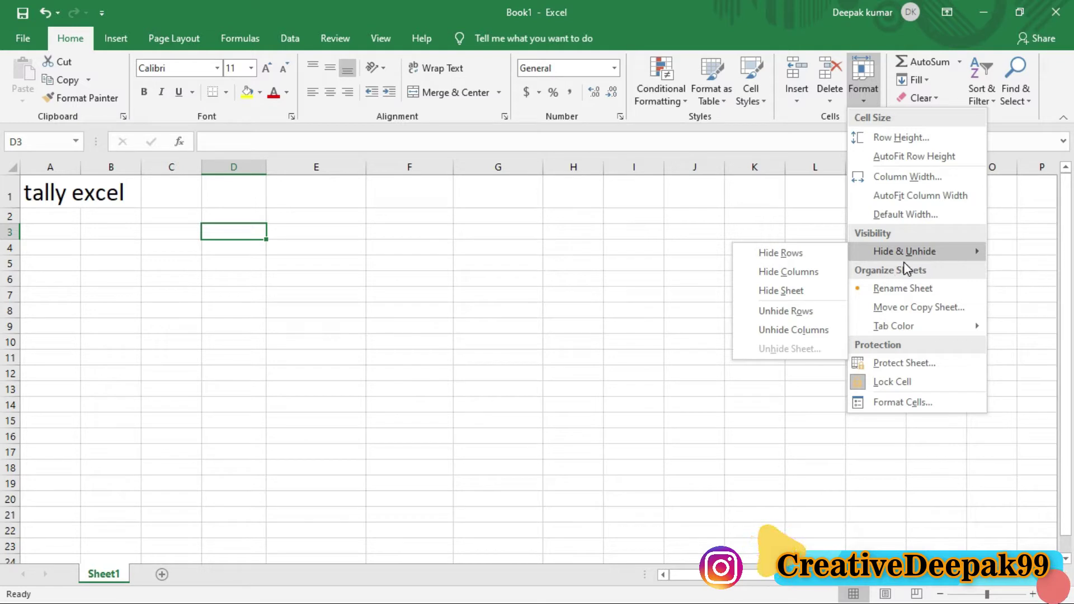
Step: Open the CONDITIONAL FORMATING workbook from the File menu's recent list
{"action": "left_click", "coordinate": [657, 296]}
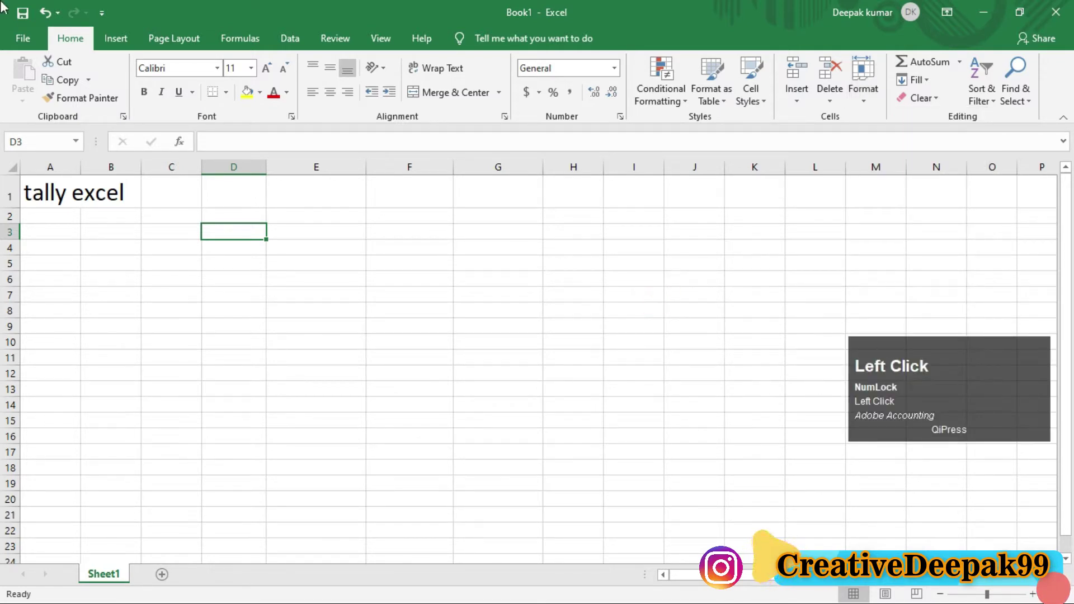
{"action": "left_click", "coordinate": [23, 38]}
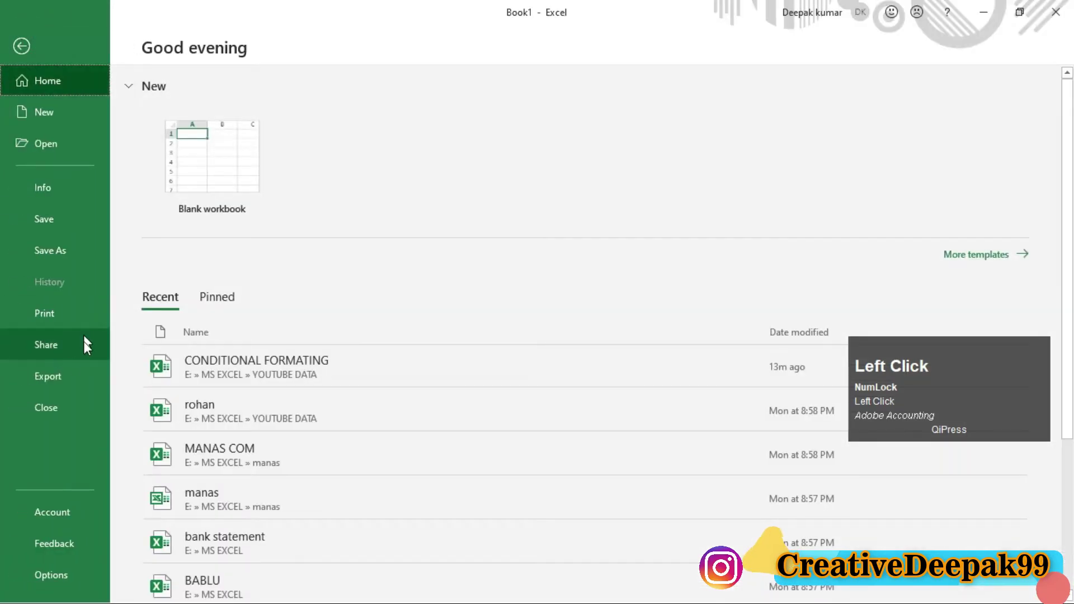
{"action": "left_click", "coordinate": [291, 377]}
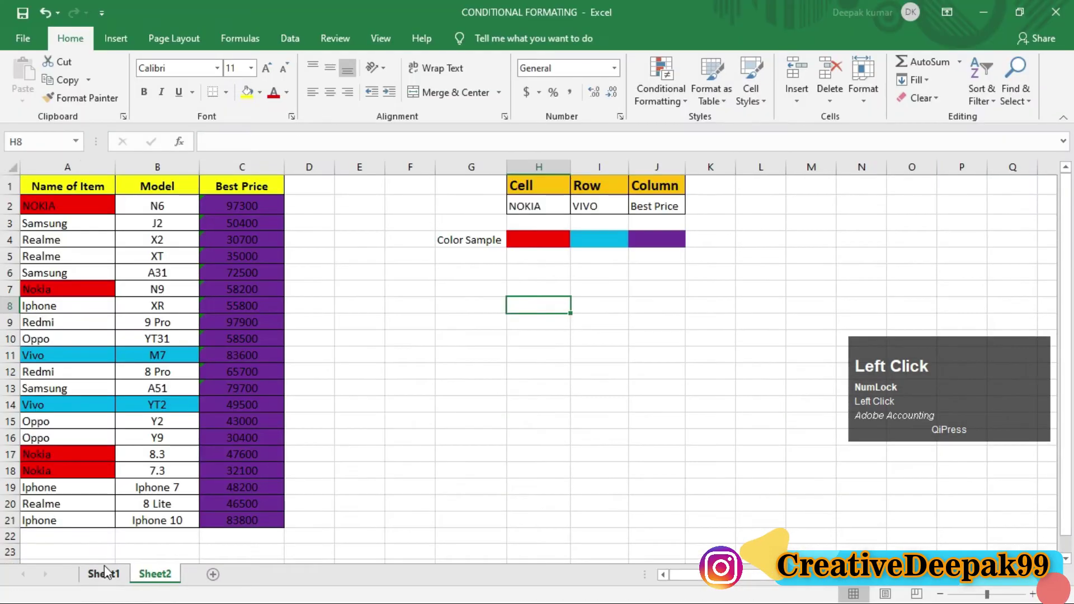
Step: On Sheet1, select A5:A7 and hide rows 5 to 7 via Format > Hide & Unhide
{"action": "left_click", "coordinate": [104, 571]}
{"action": "left_click", "coordinate": [282, 278]}
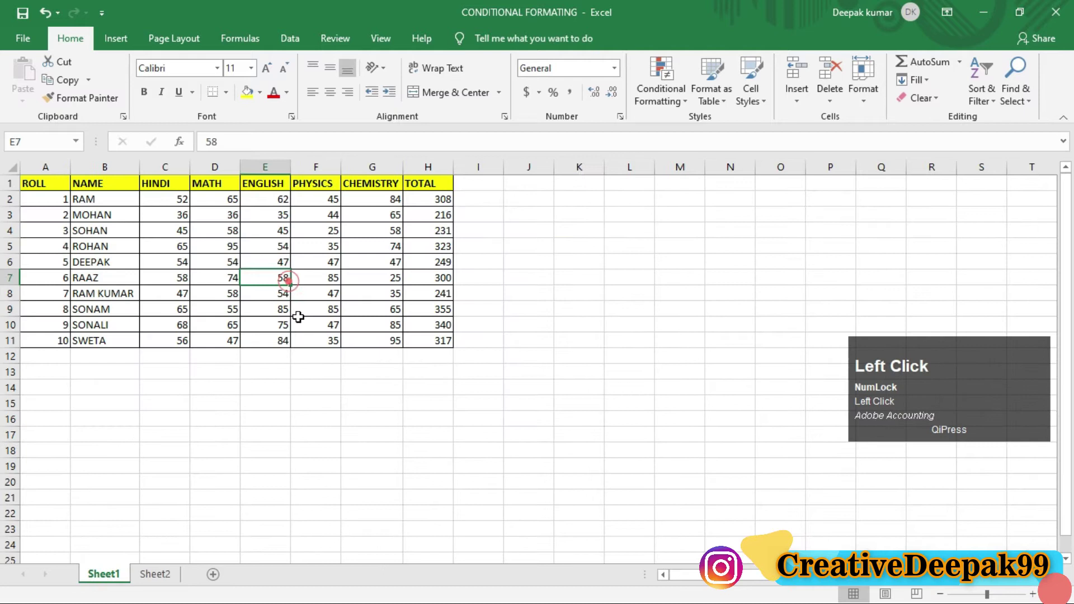
{"action": "left_click", "coordinate": [361, 268]}
{"action": "left_click", "coordinate": [258, 251]}
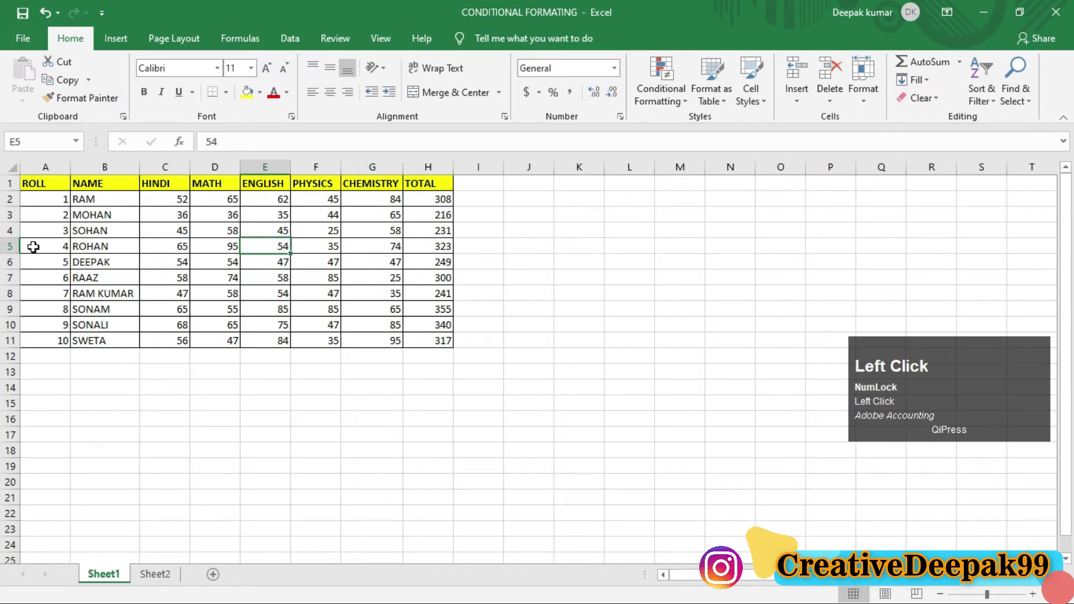
{"action": "left_click_drag", "start_coordinate": [34, 247], "coordinate": [31, 282]}
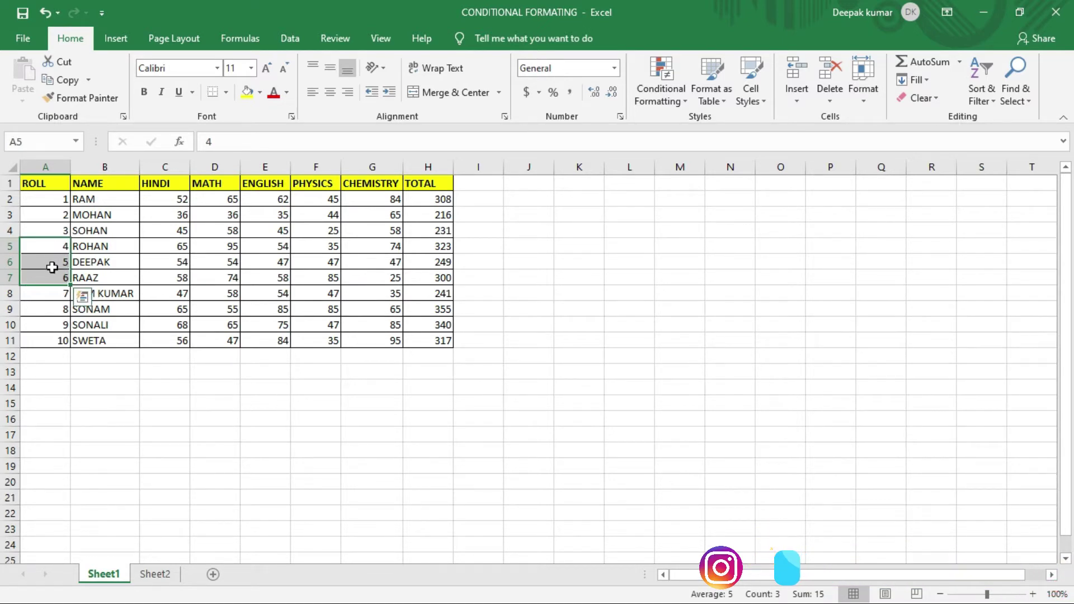
{"action": "key", "text": "ctrl+2"}
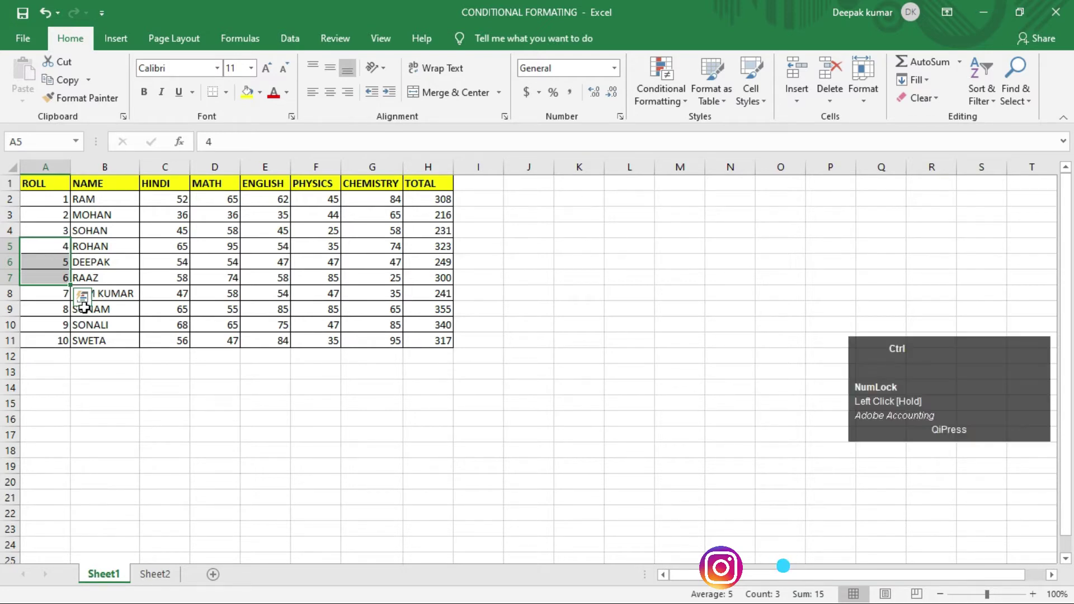
{"action": "mouse_move", "coordinate": [20, 235]}
{"action": "left_mouse_down"}
{"action": "mouse_move", "coordinate": [163, 309]}
{"action": "mouse_move", "coordinate": [400, 312]}
{"action": "mouse_move", "coordinate": [467, 287]}
{"action": "left_mouse_up"}
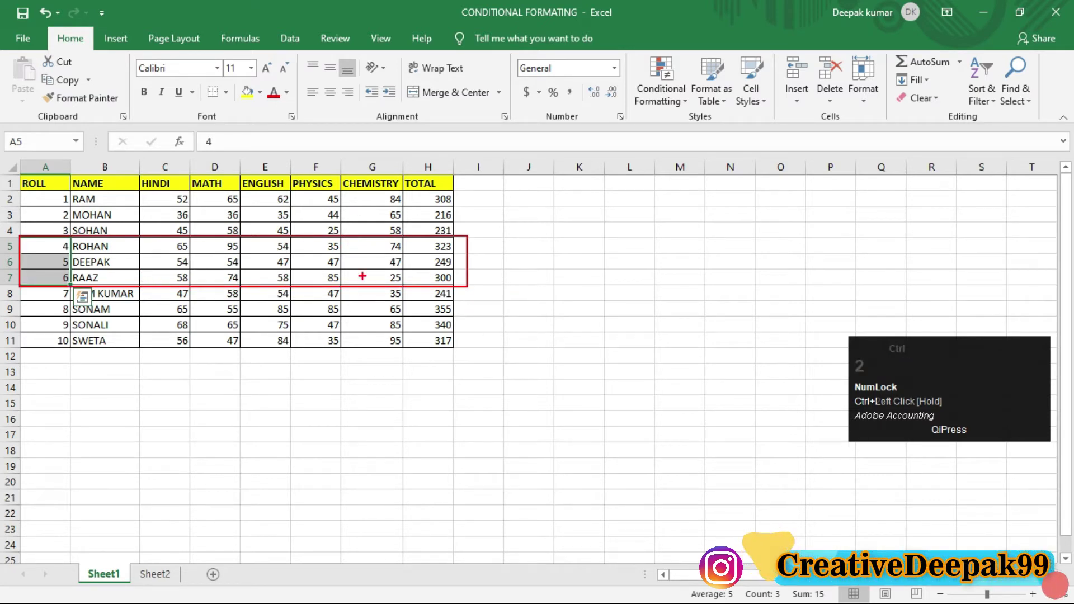
{"action": "key", "text": "ctrl+2"}
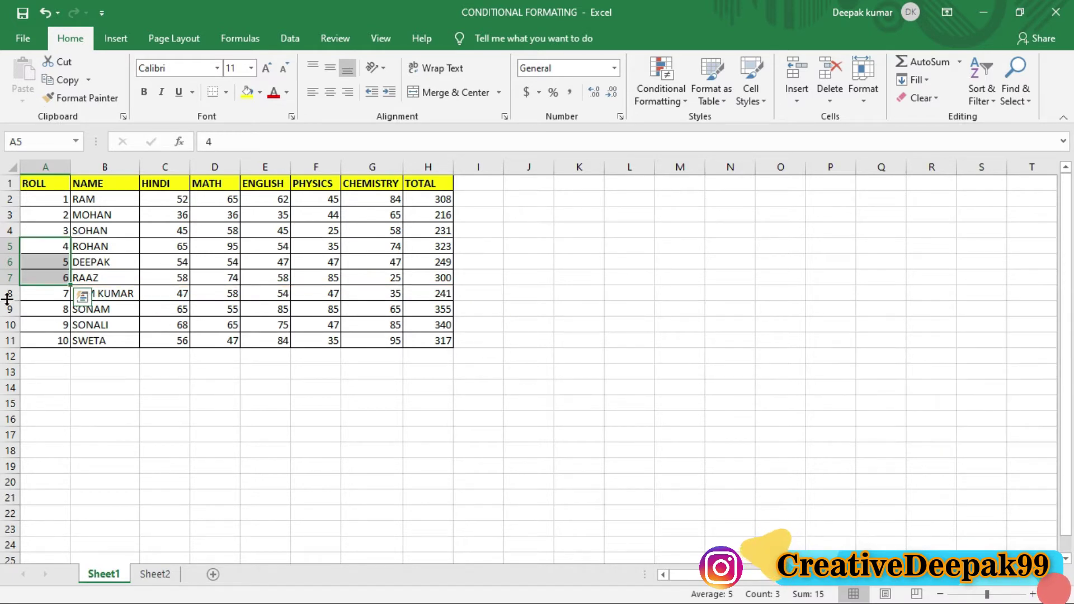
{"action": "left_click_drag", "start_coordinate": [39, 249], "coordinate": [39, 281]}
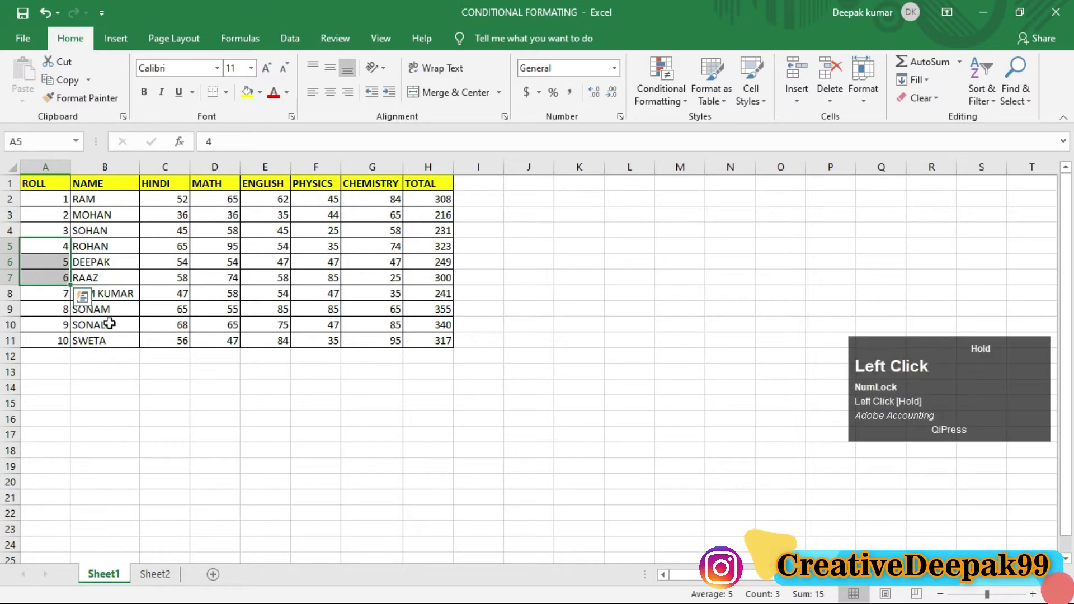
{"action": "left_click", "coordinate": [864, 89]}
{"action": "mouse_move", "coordinate": [887, 254]}
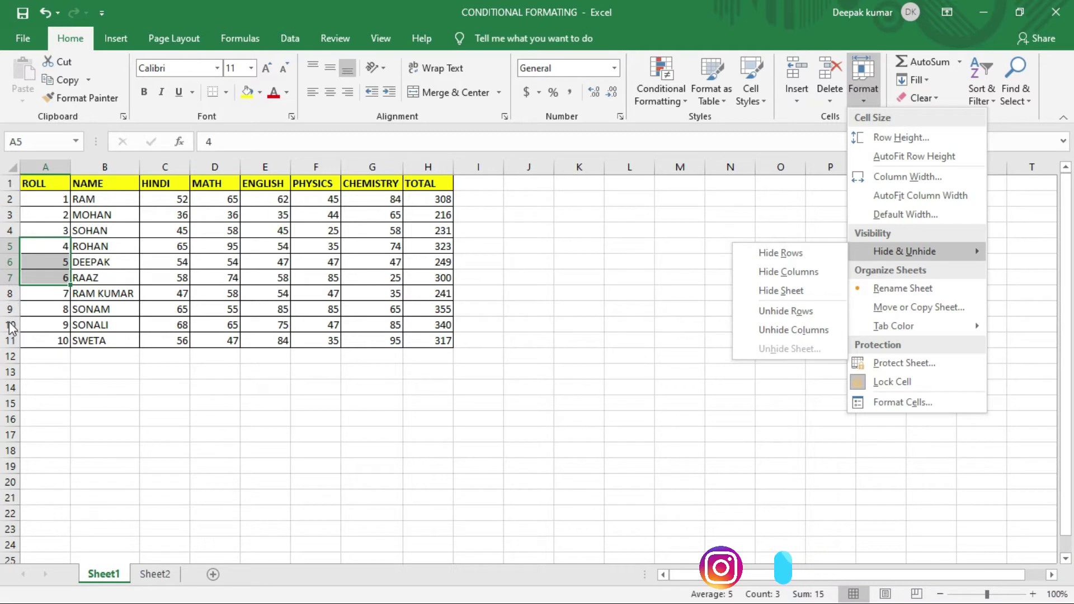
{"action": "left_click", "coordinate": [804, 256]}
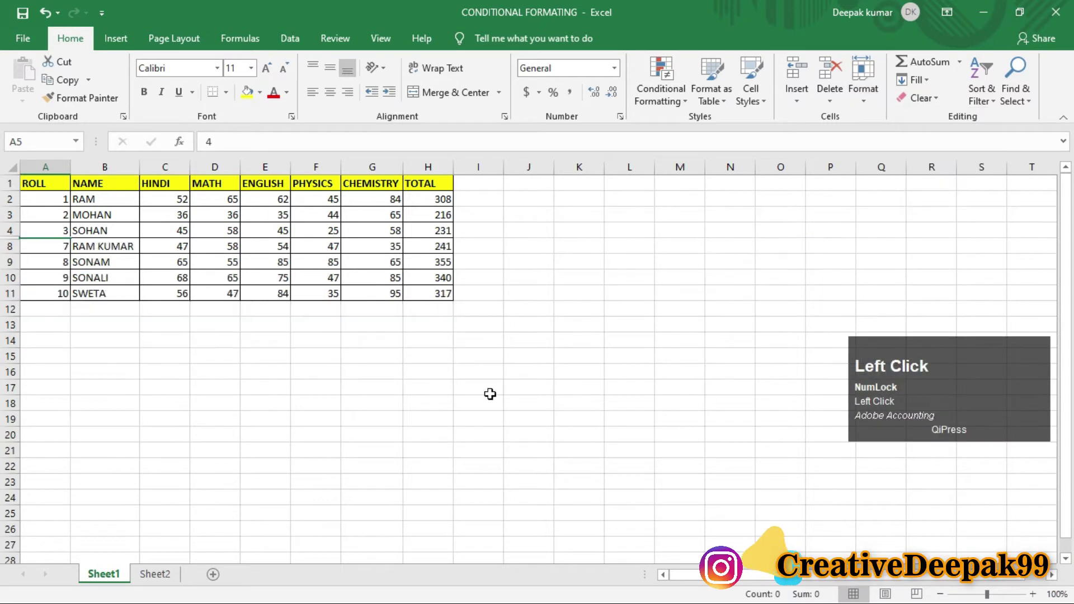
Step: Select rows 4 to 8 across the hidden rows and unhide rows 5 to 7
{"action": "left_click", "coordinate": [132, 327]}
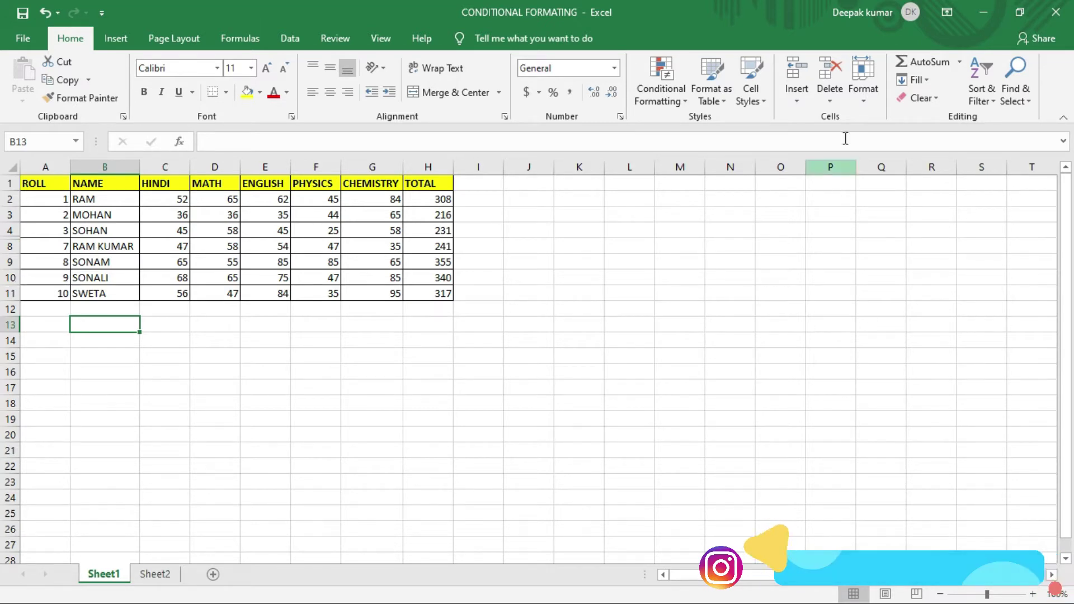
{"action": "left_click", "coordinate": [859, 94]}
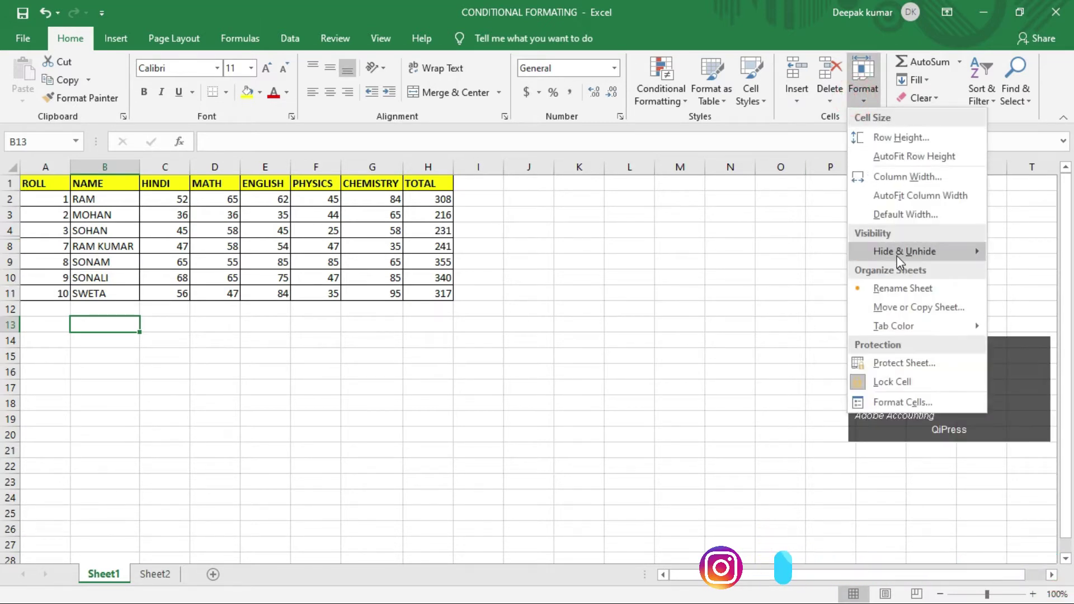
{"action": "mouse_move", "coordinate": [900, 251]}
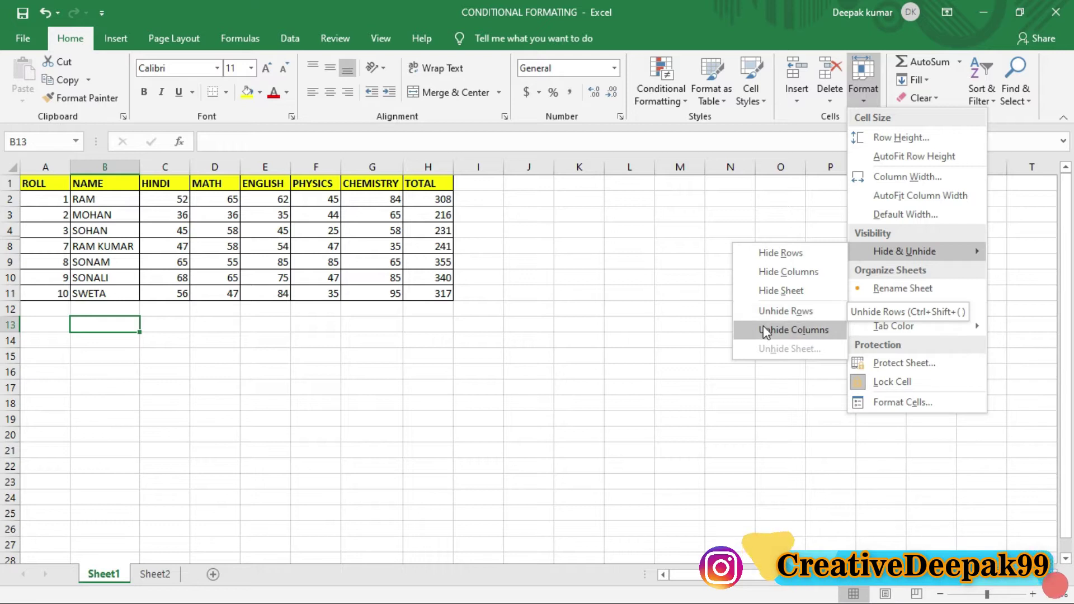
{"action": "left_click", "coordinate": [800, 312]}
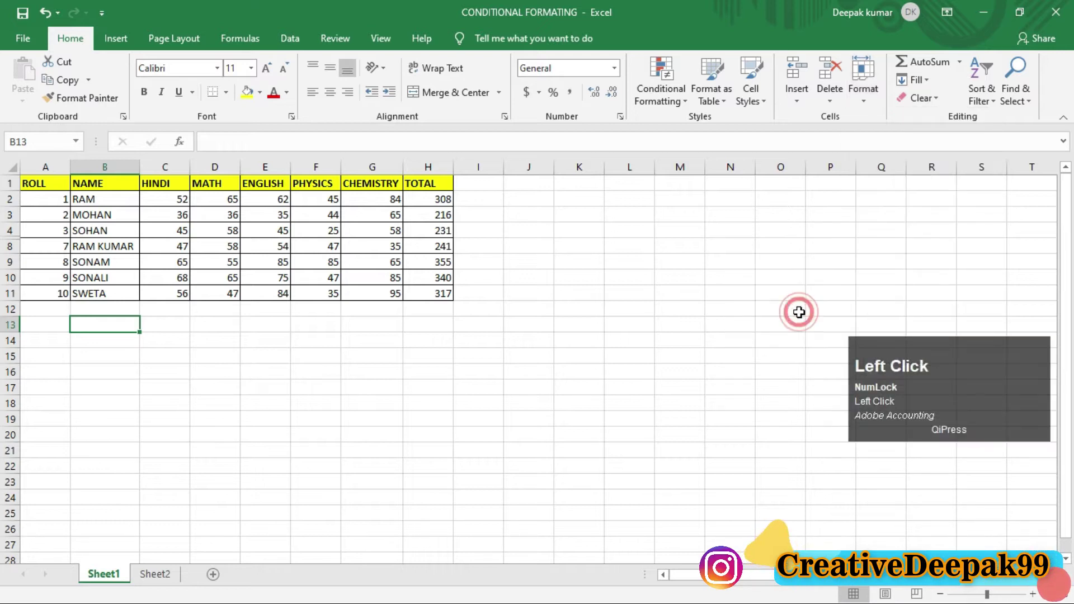
{"action": "left_click_drag", "start_coordinate": [41, 231], "coordinate": [41, 246]}
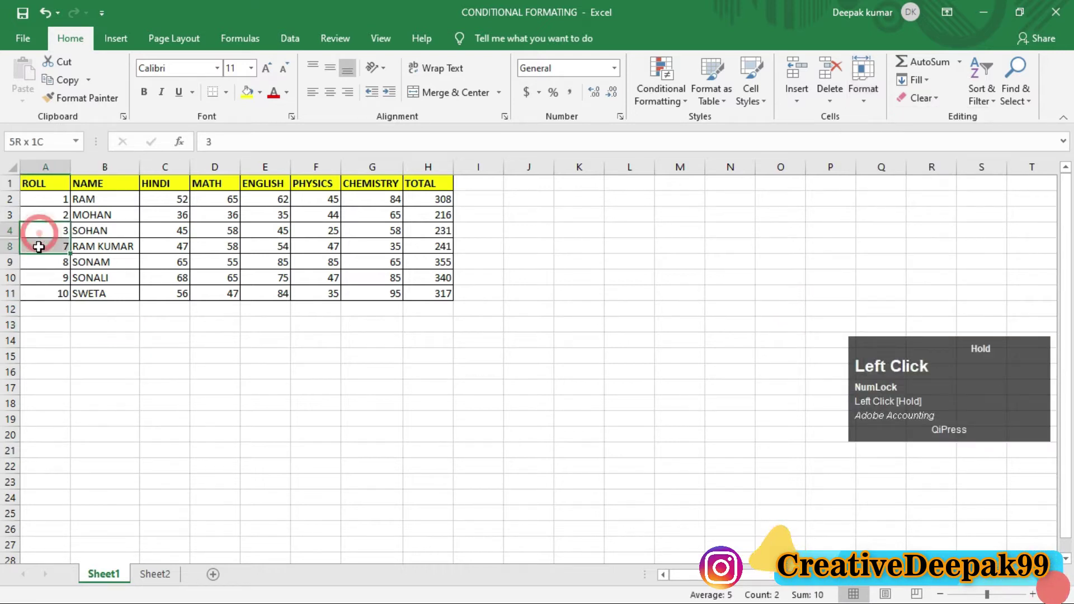
{"action": "left_click", "coordinate": [866, 93]}
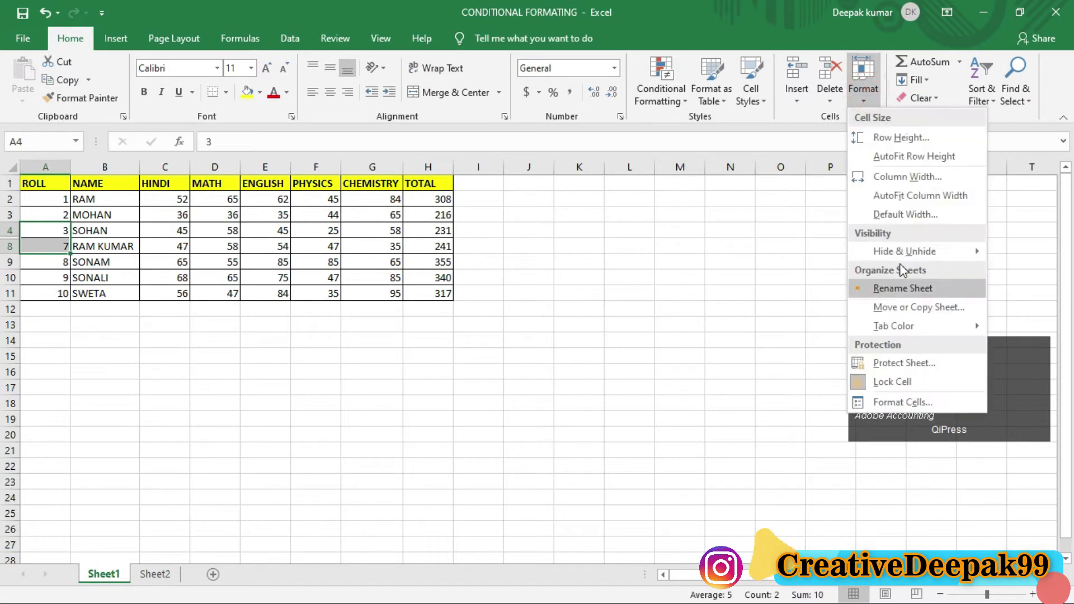
{"action": "left_click", "coordinate": [800, 314]}
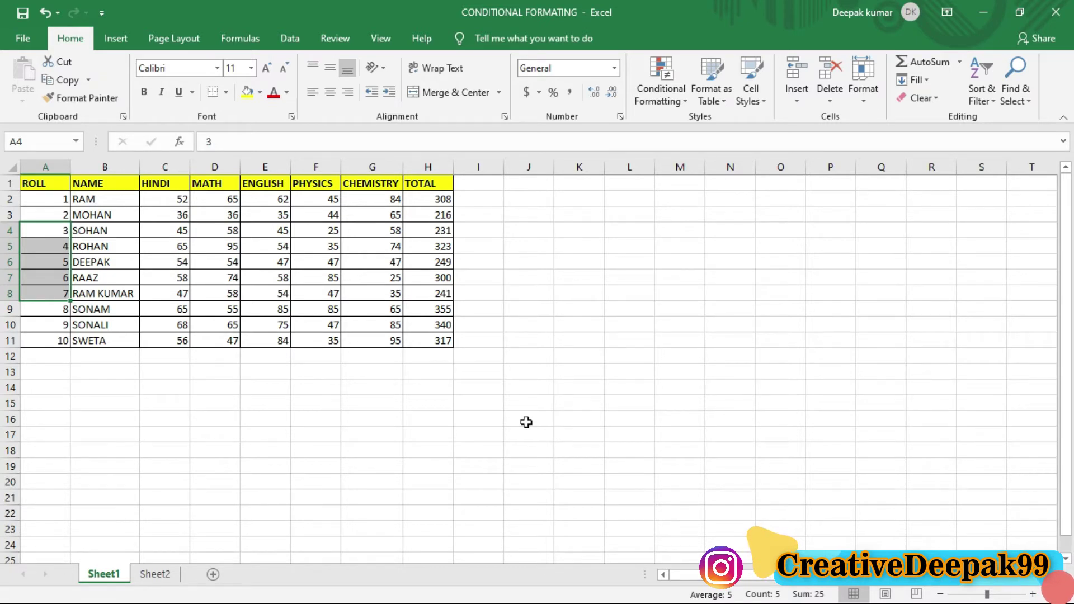
{"action": "left_click", "coordinate": [642, 340]}
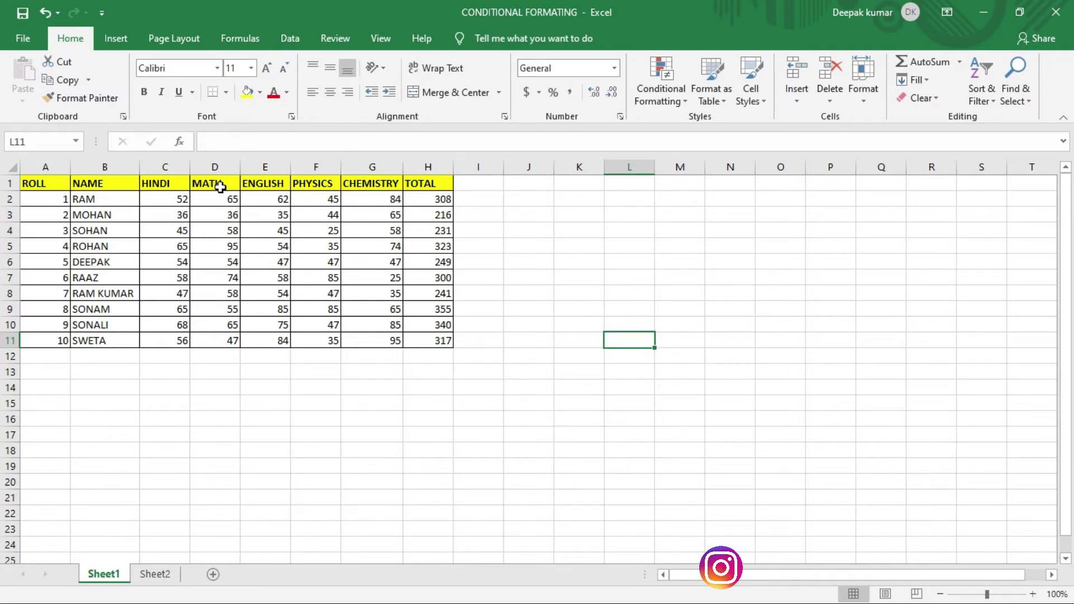
{"action": "left_click_drag", "start_coordinate": [211, 183], "coordinate": [272, 187]}
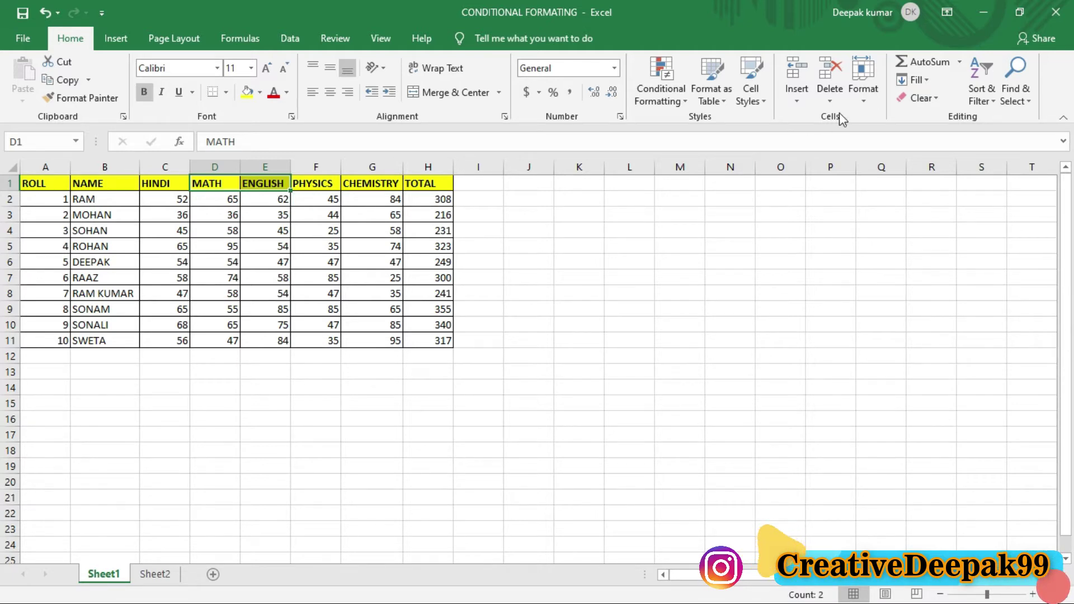
{"action": "left_click", "coordinate": [859, 99]}
{"action": "mouse_move", "coordinate": [890, 252]}
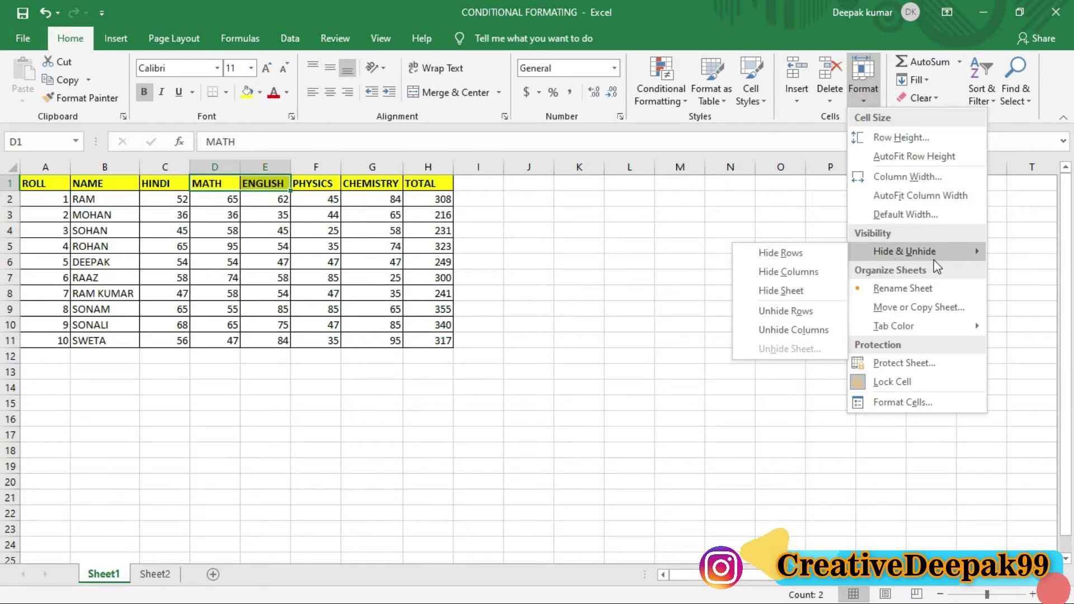
{"action": "left_click", "coordinate": [791, 273]}
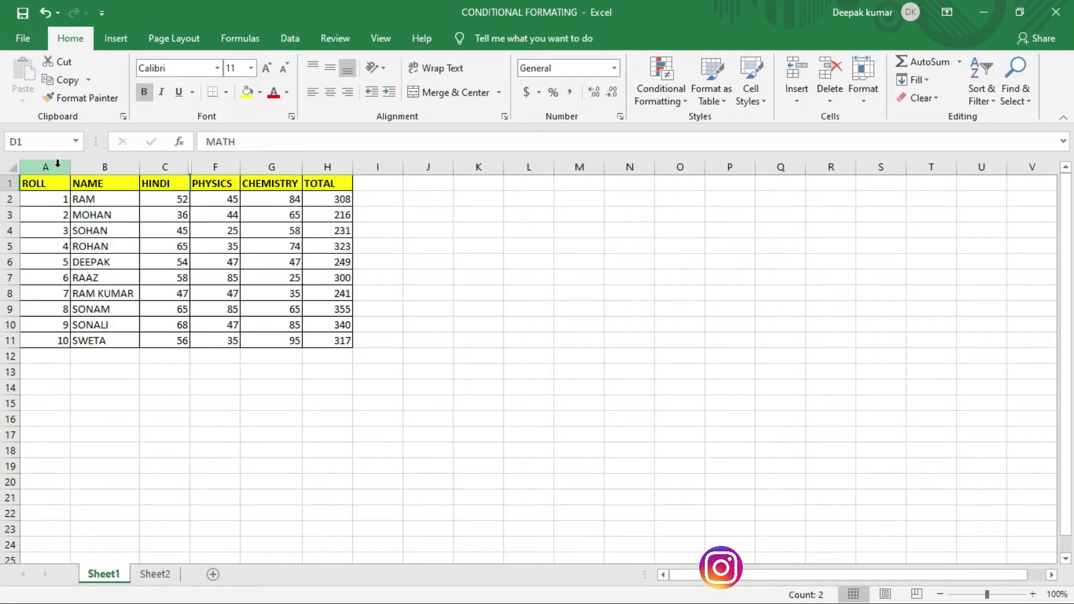
{"action": "key", "text": "ctrl+2"}
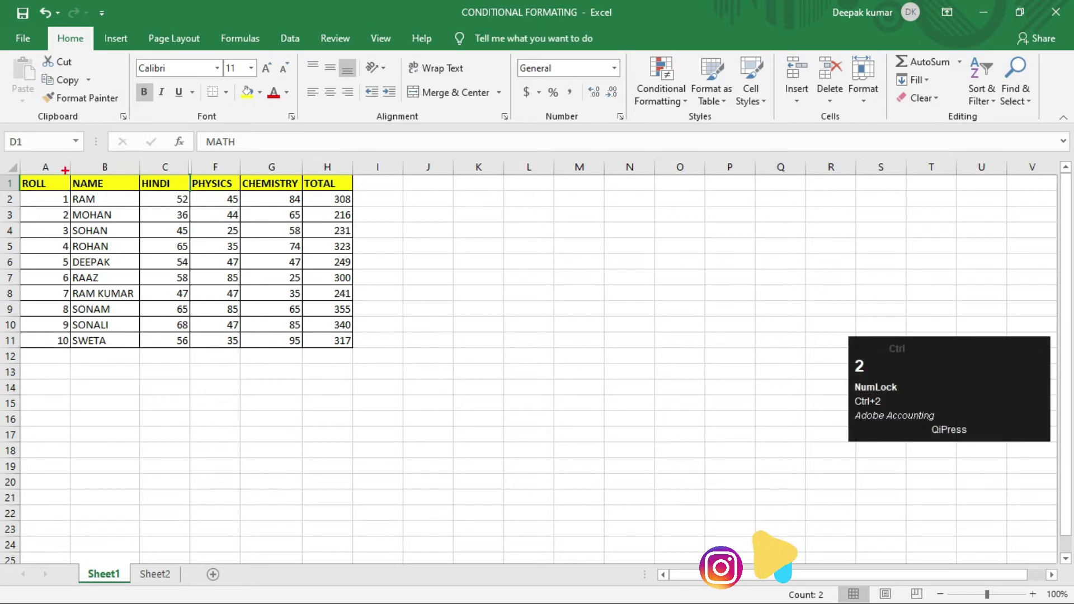
{"action": "mouse_move", "coordinate": [61, 169]}
{"action": "left_mouse_down"}
{"action": "mouse_move", "coordinate": [67, 158]}
{"action": "mouse_move", "coordinate": [167, 167]}
{"action": "mouse_move", "coordinate": [239, 150]}
{"action": "mouse_move", "coordinate": [334, 167]}
{"action": "left_mouse_up"}
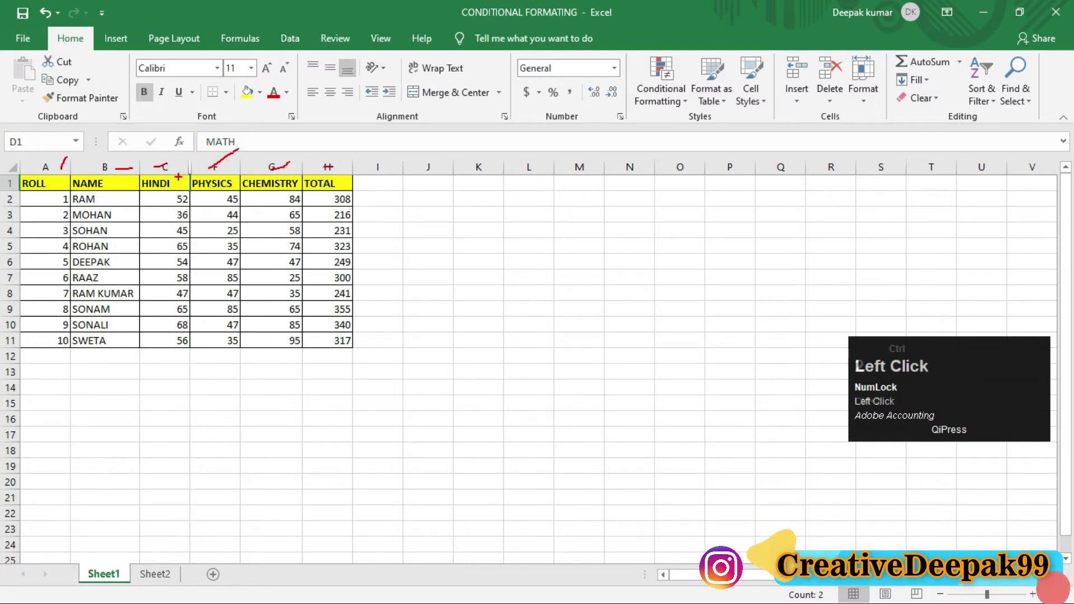
{"action": "key", "text": "ctrl+2"}
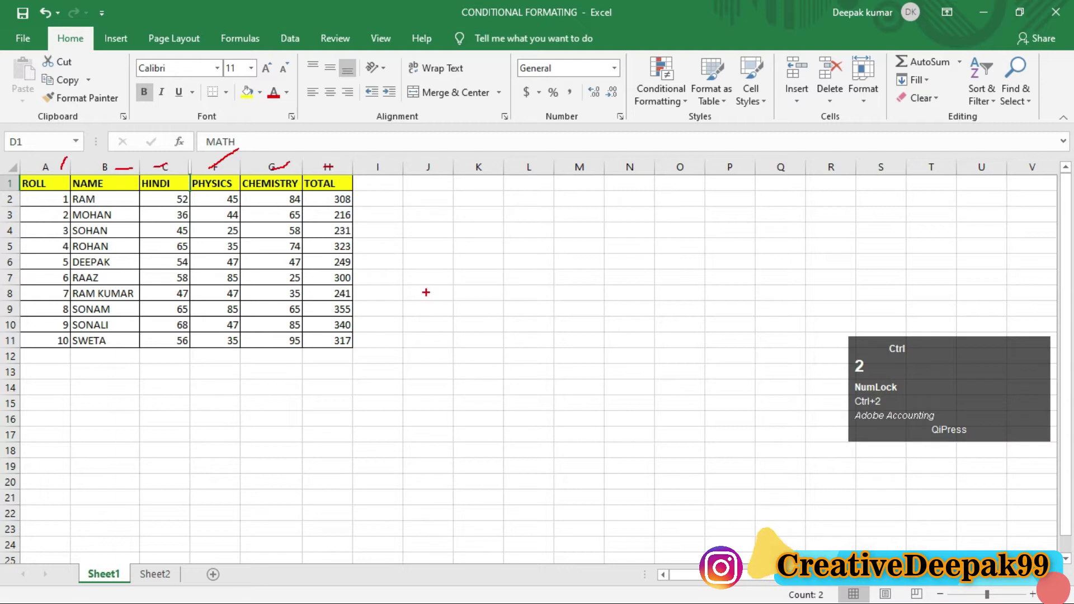
{"action": "key", "text": "Escape"}
{"action": "left_click_drag", "start_coordinate": [174, 183], "coordinate": [218, 183]}
{"action": "left_click", "coordinate": [858, 103]}
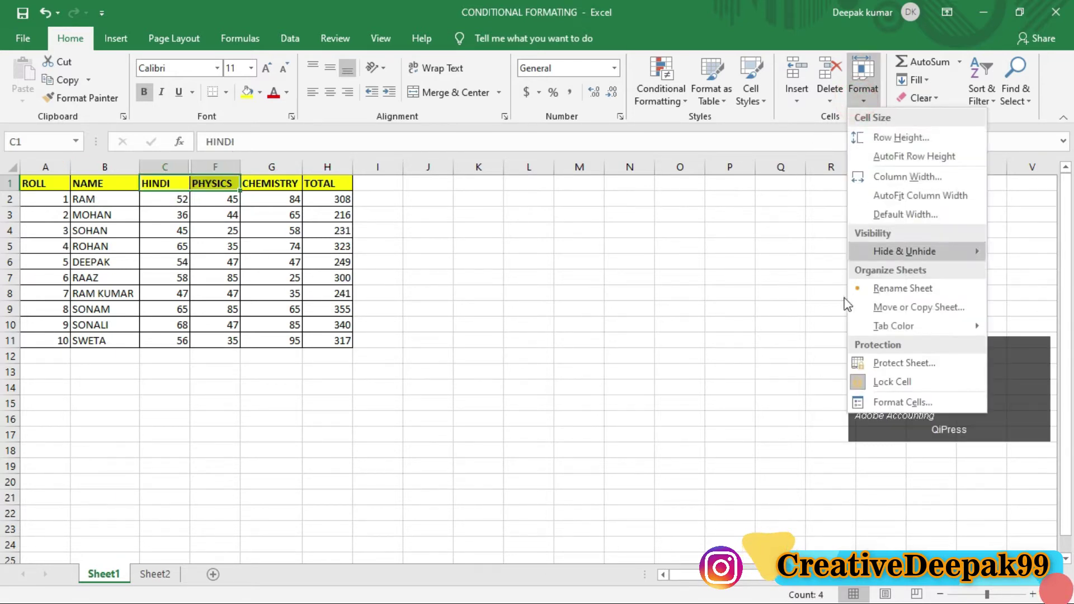
{"action": "mouse_move", "coordinate": [899, 253]}
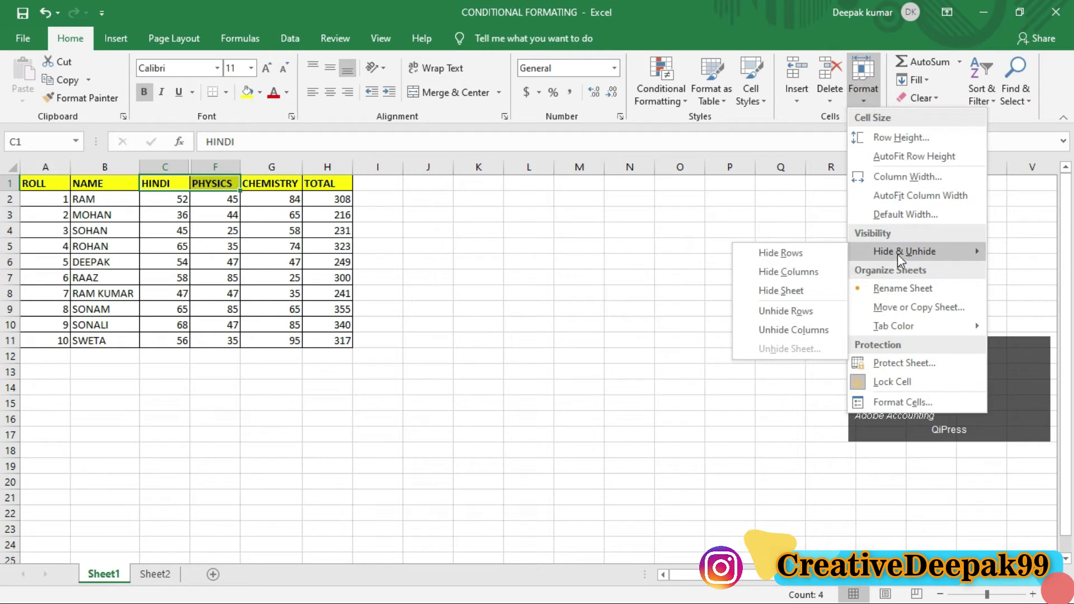
{"action": "left_click", "coordinate": [783, 331]}
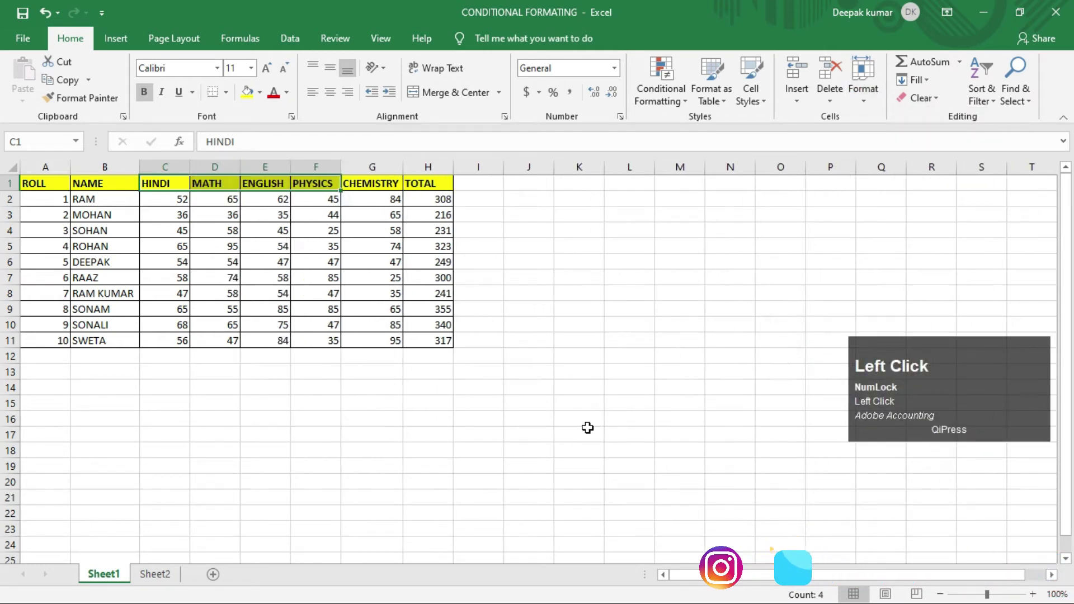
{"action": "left_click", "coordinate": [587, 427]}
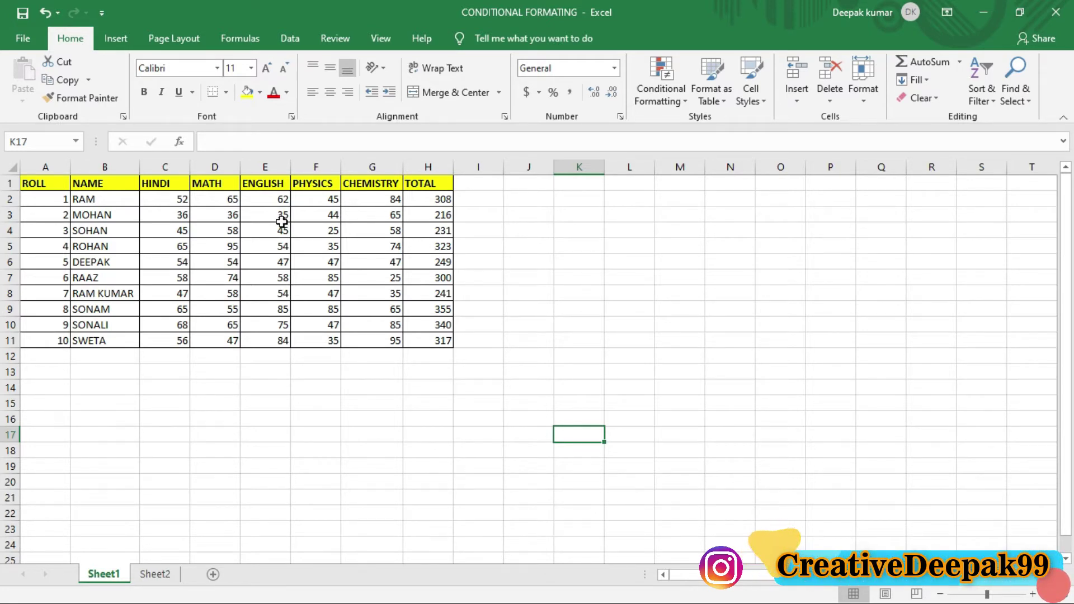
{"action": "left_click_drag", "start_coordinate": [56, 280], "coordinate": [55, 294]}
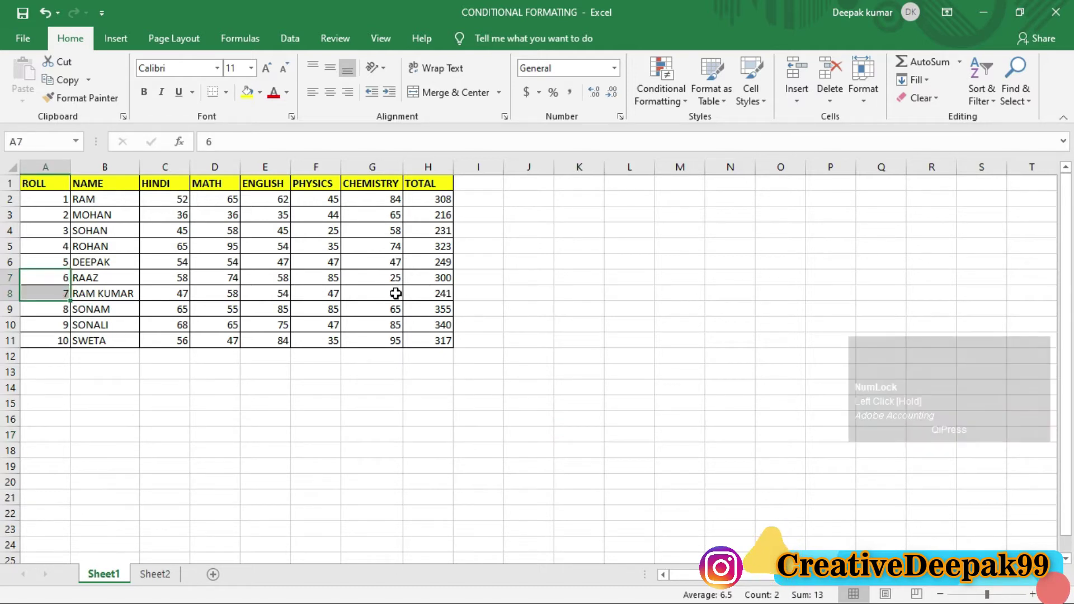
{"action": "left_click", "coordinate": [863, 84]}
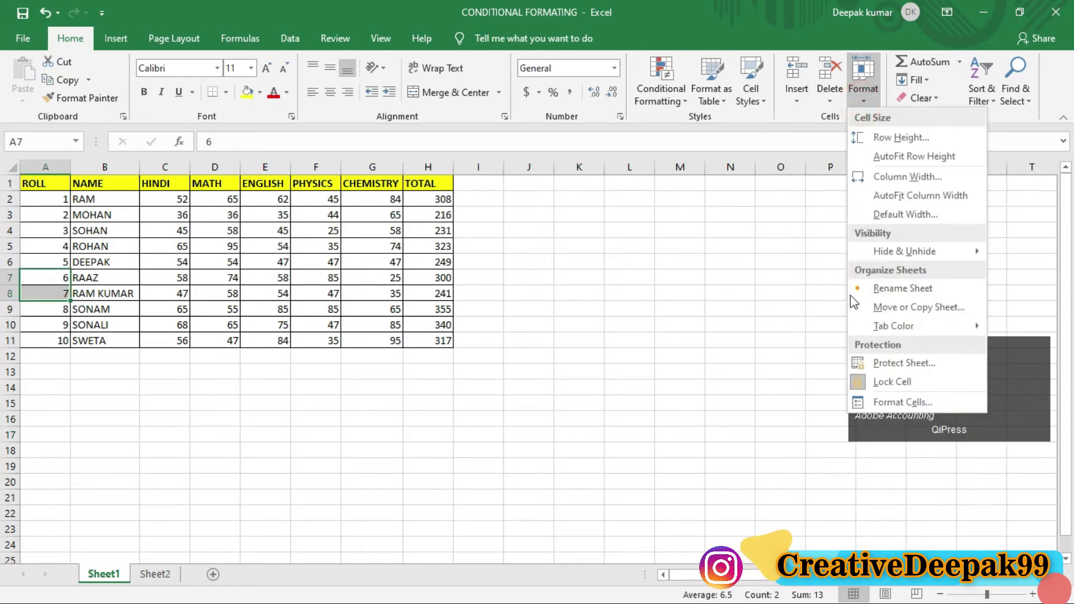
{"action": "mouse_move", "coordinate": [891, 250]}
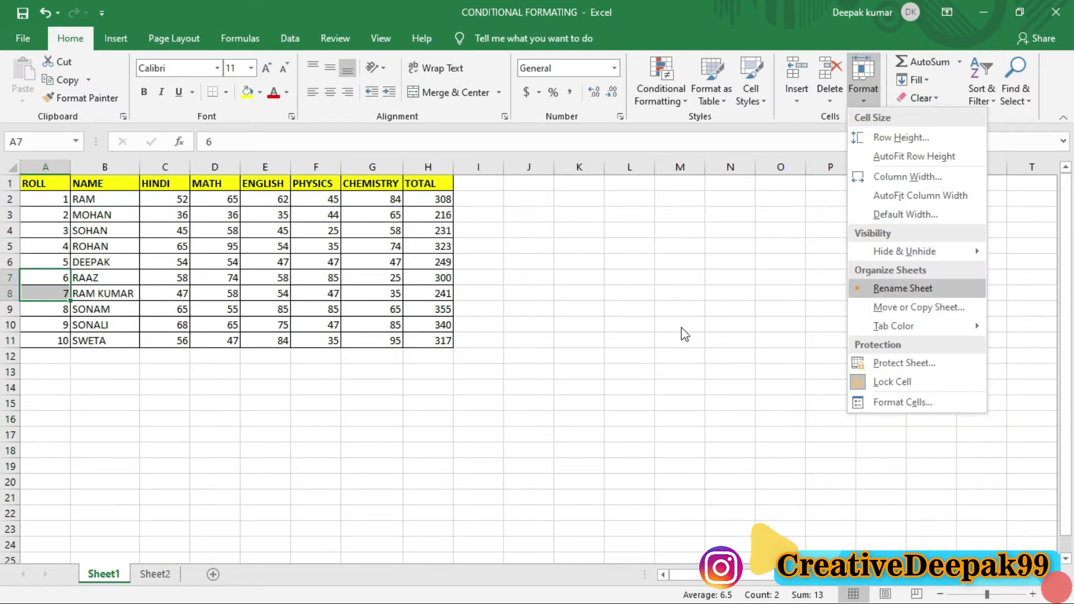
{"action": "left_click", "coordinate": [708, 318]}
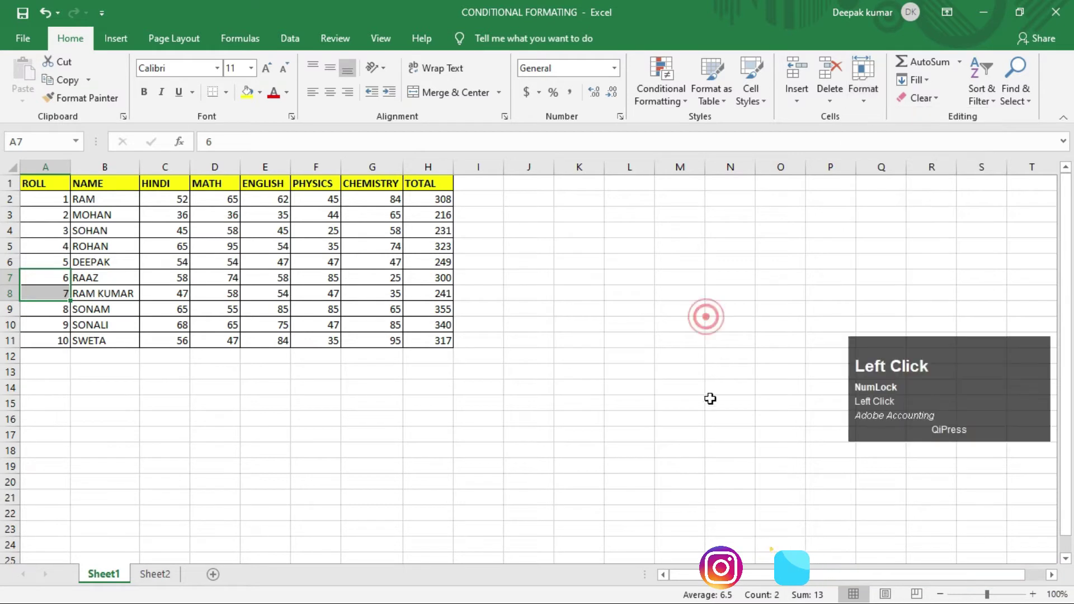
{"action": "key", "text": "ctrl+2"}
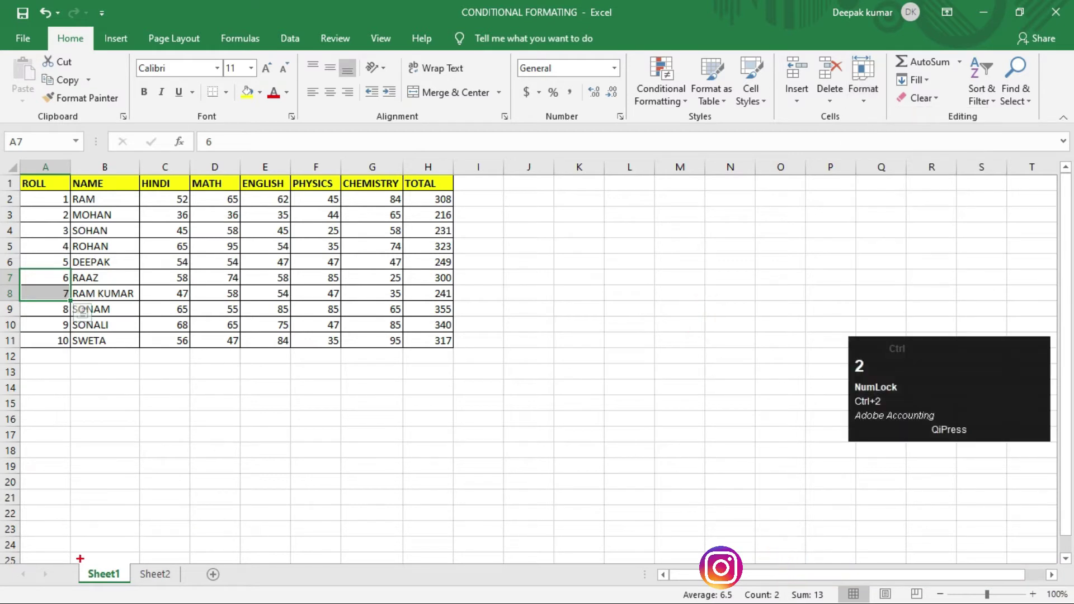
{"action": "left_click", "coordinate": [95, 573], "text": "ctrl"}
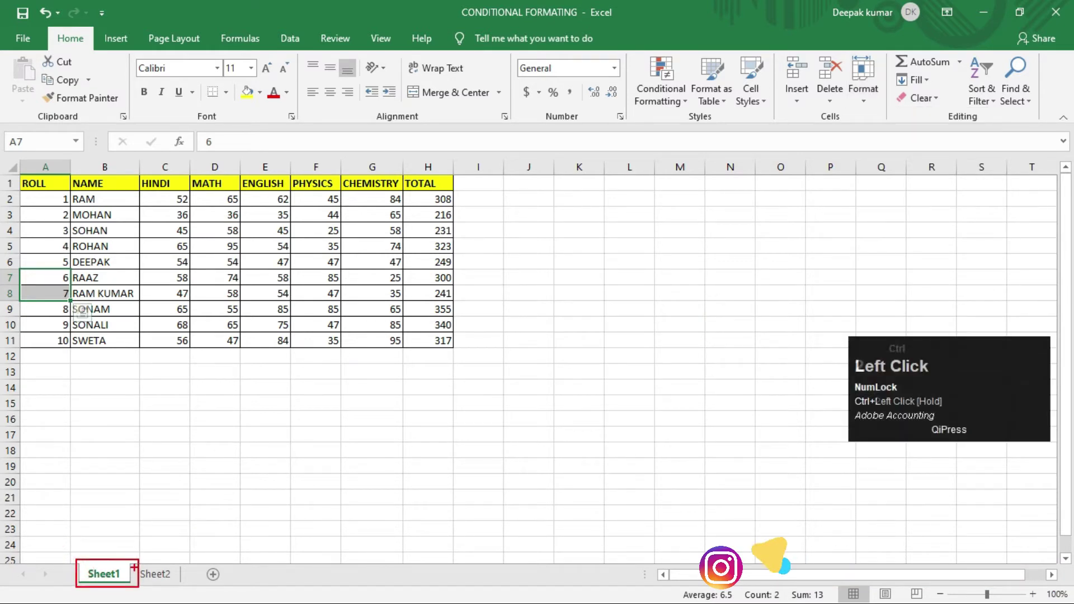
{"action": "left_click", "coordinate": [156, 573], "text": "ctrl"}
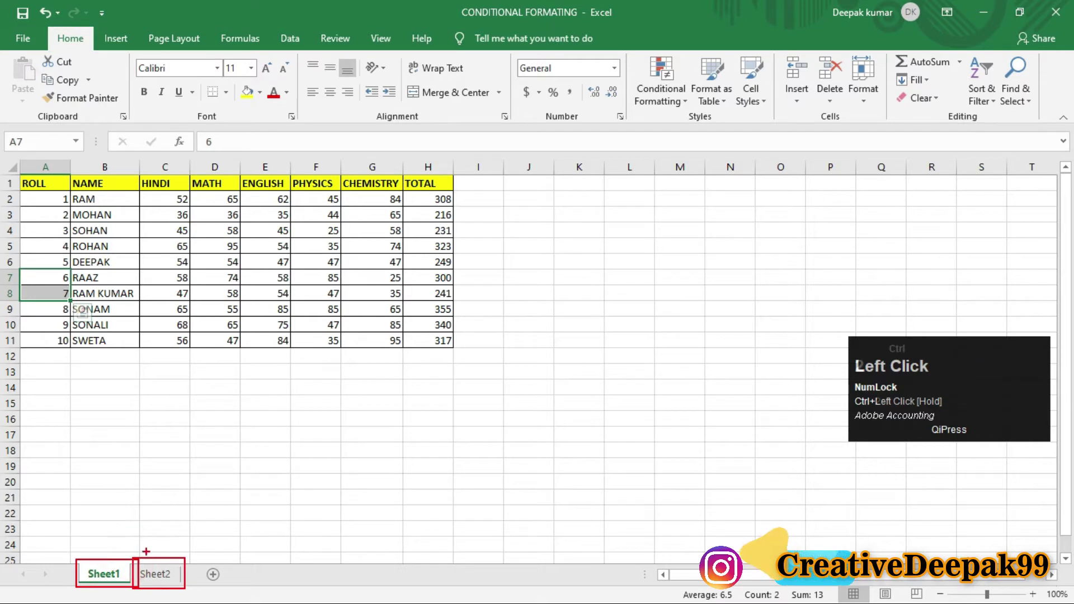
{"action": "left_click_drag", "start_coordinate": [553, 348], "coordinate": [171, 526]}
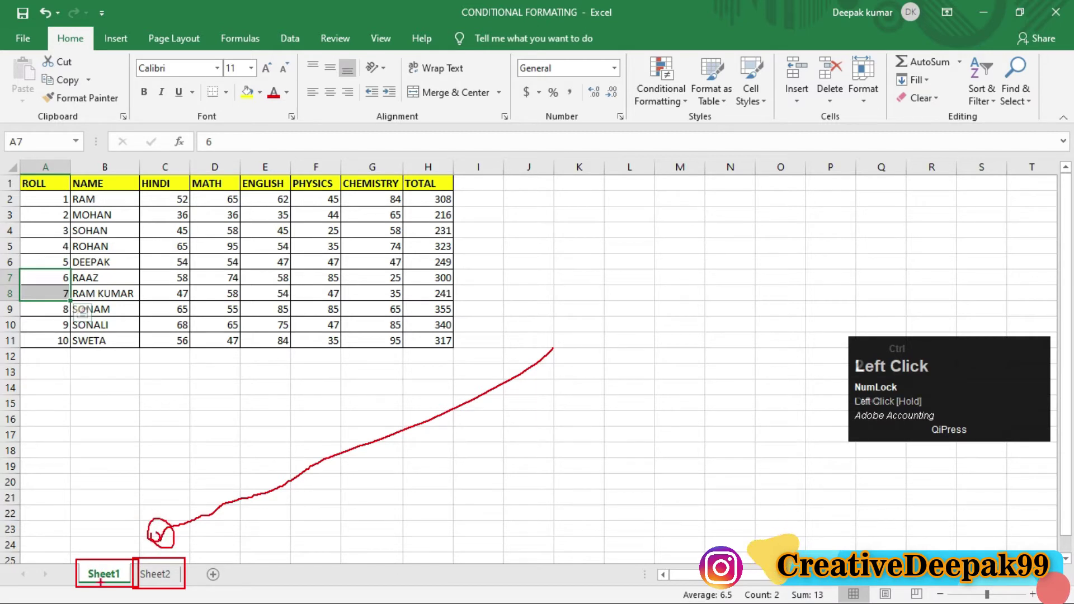
{"action": "key", "text": "ctrl+2"}
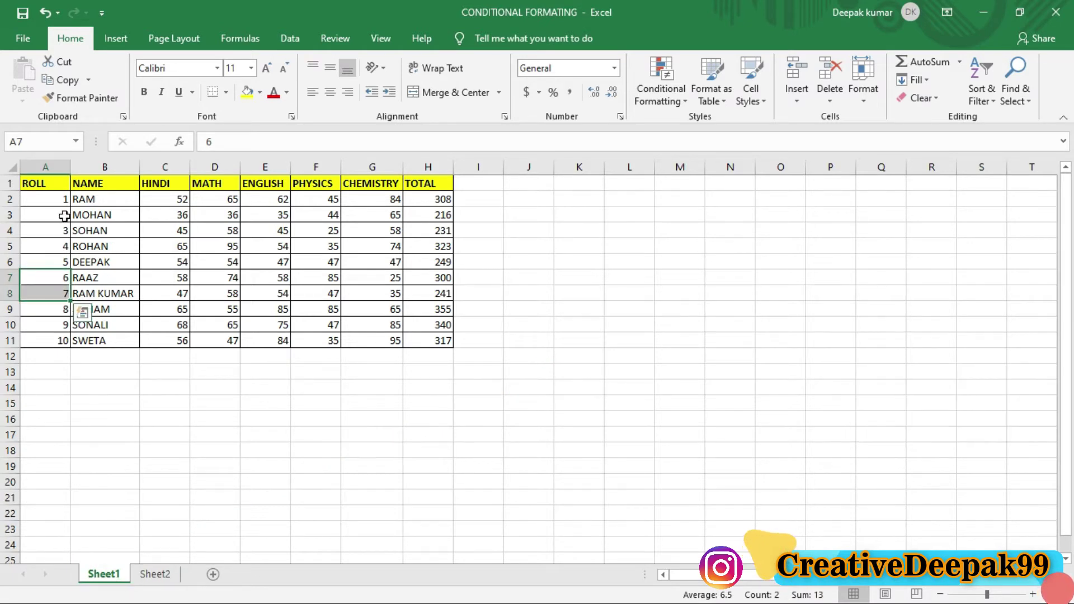
{"action": "left_click", "coordinate": [233, 246]}
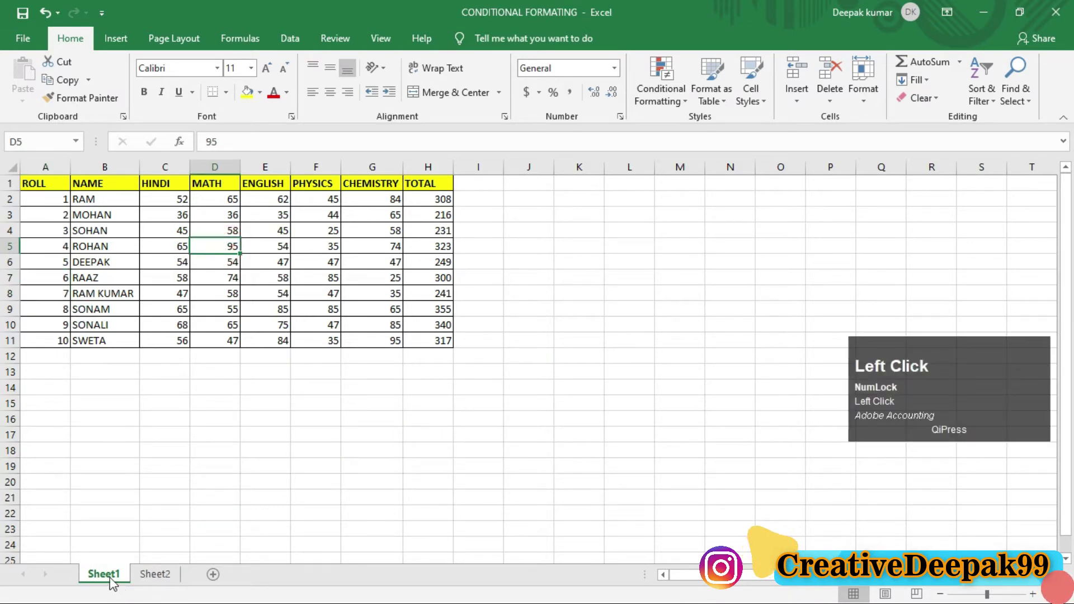
{"action": "left_click", "coordinate": [161, 580]}
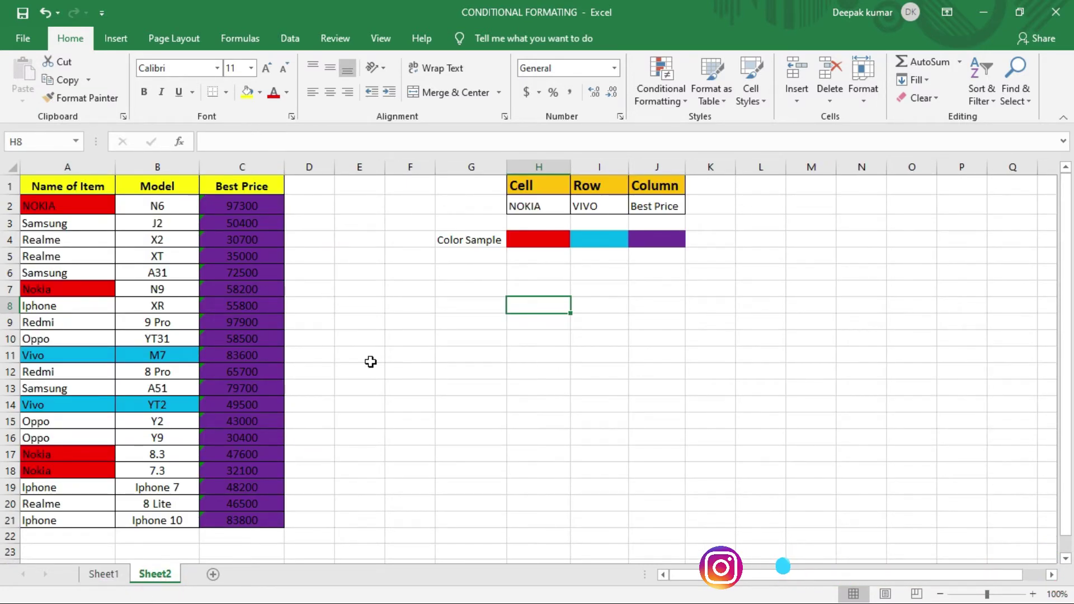
{"action": "left_click", "coordinate": [99, 576]}
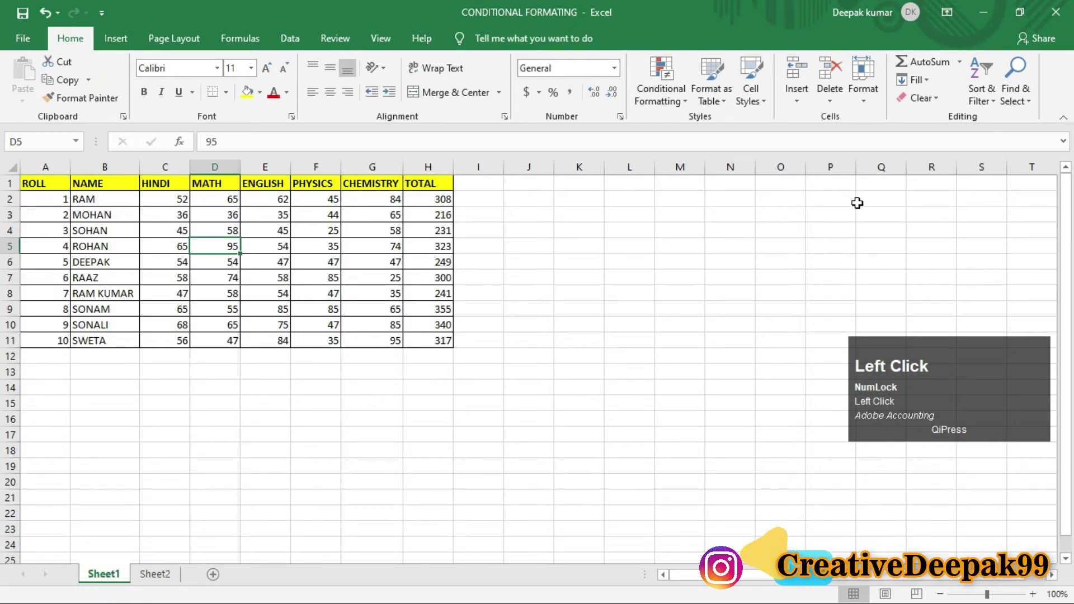
{"action": "left_click", "coordinate": [863, 81]}
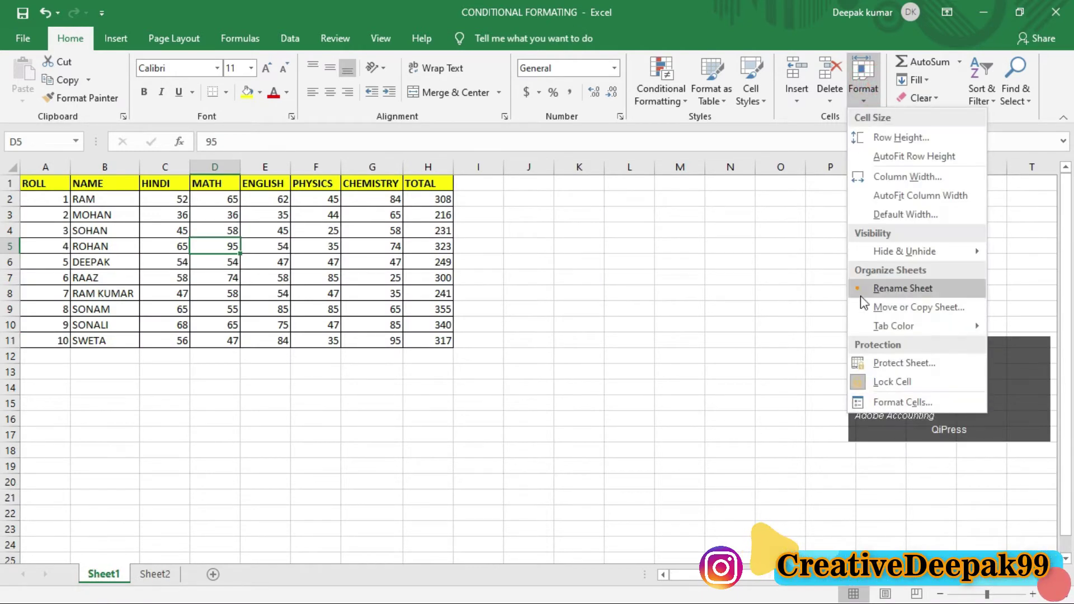
Step: Rename the Sheet1 tab to 'mark sheet' using Format > Rename Sheet
{"action": "left_click", "coordinate": [884, 289]}
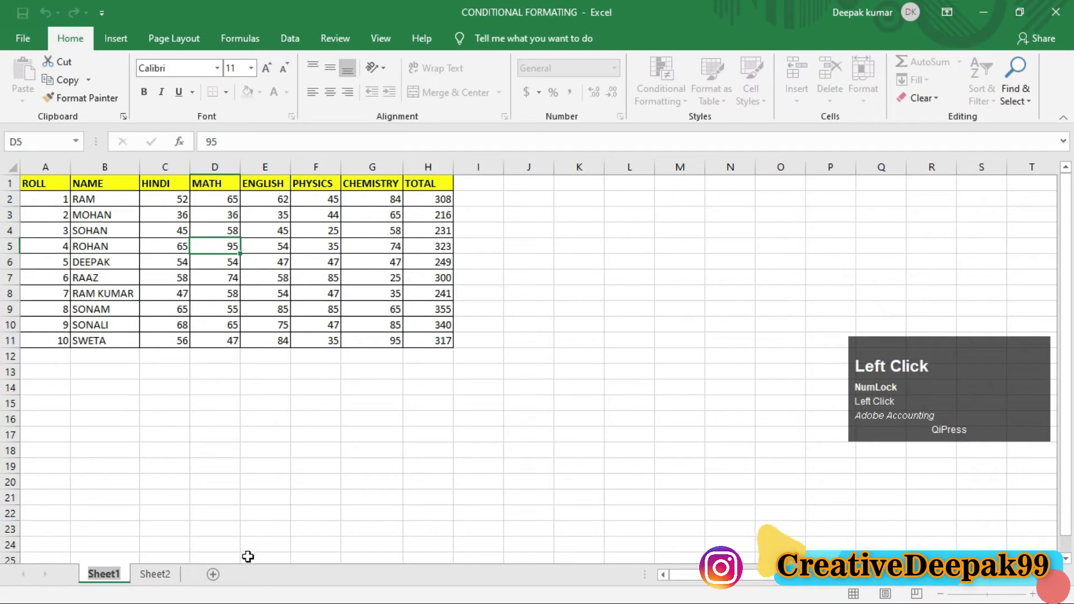
{"action": "type", "text": "makr"}
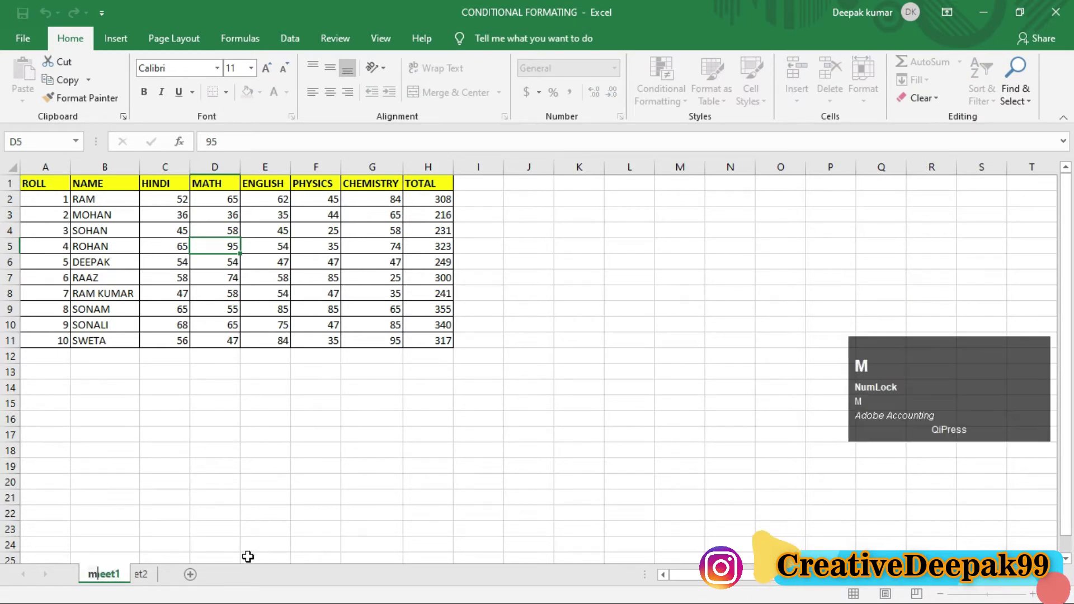
{"action": "key", "text": "BackSpace"}
{"action": "key", "text": "BackSpace"}
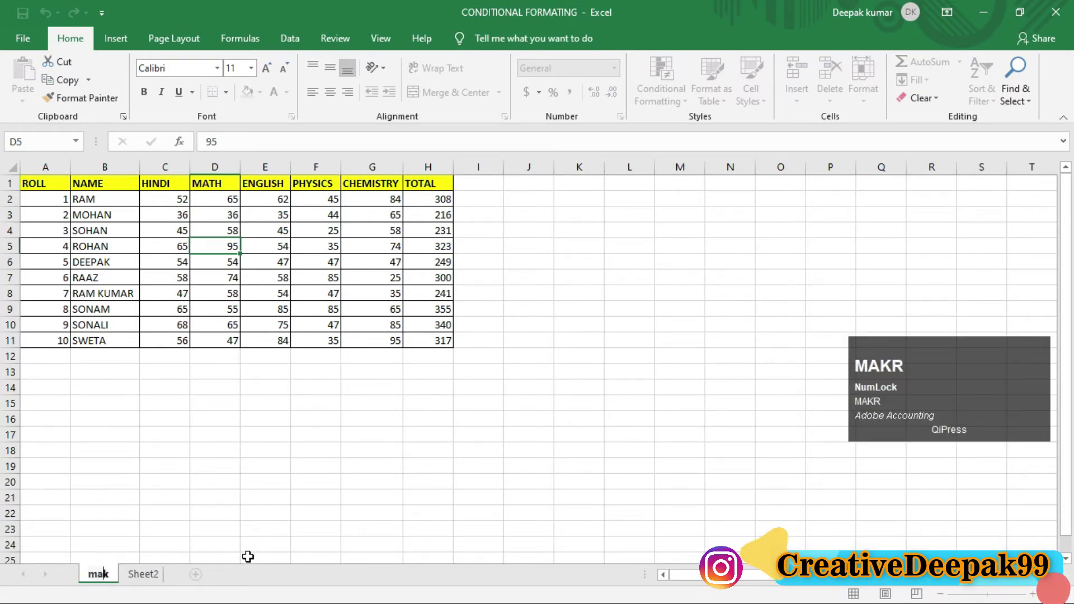
{"action": "type", "text": "rk sheet"}
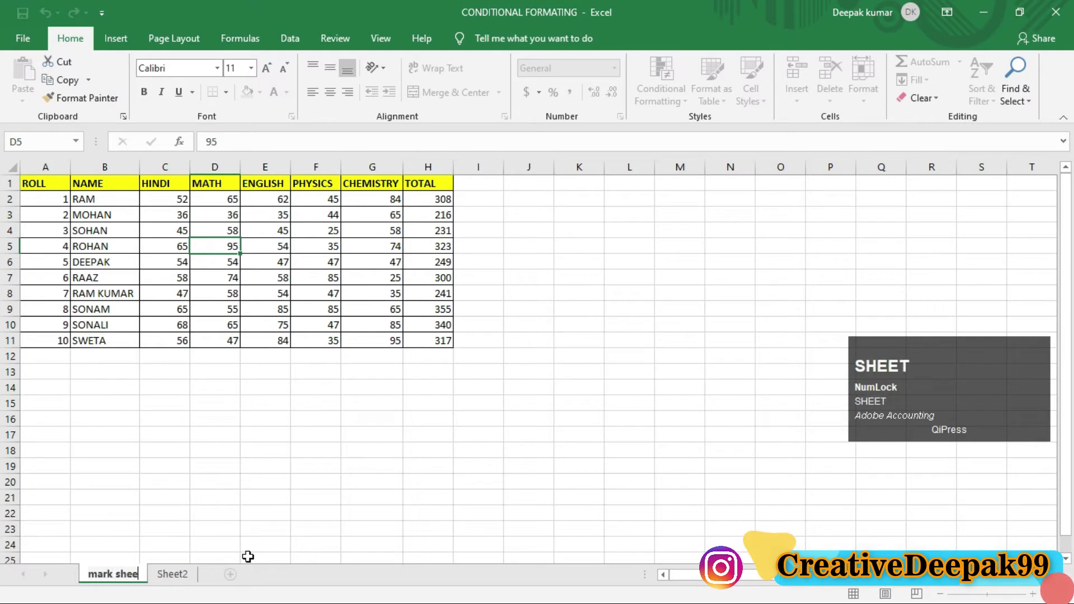
{"action": "left_click", "coordinate": [267, 512]}
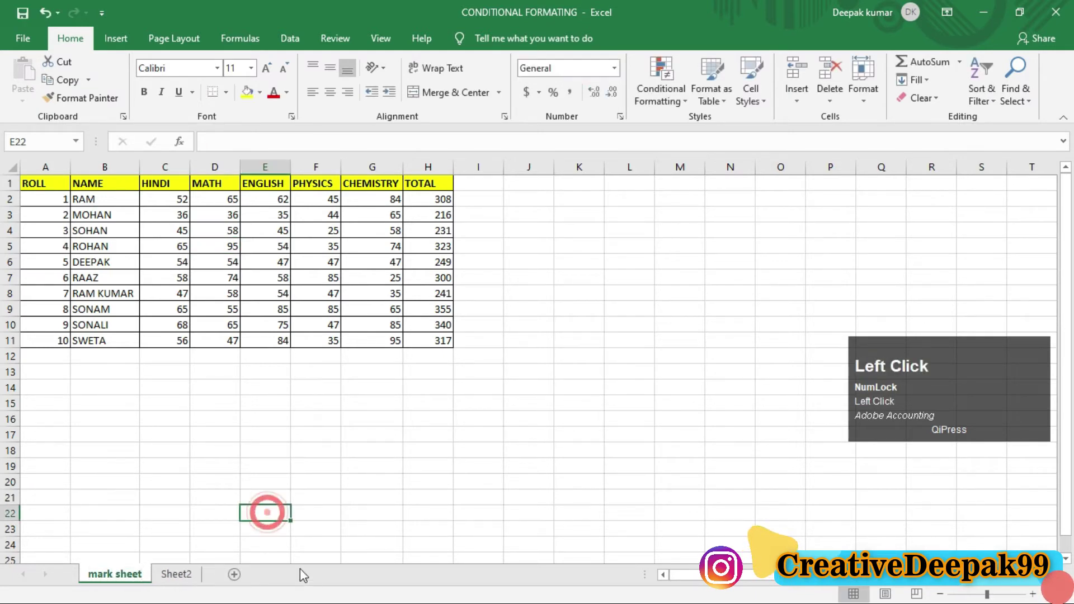
Step: Switch to Sheet2 and rename its tab to 'stock' via Format > Rename Sheet
{"action": "left_click", "coordinate": [176, 574]}
{"action": "left_click", "coordinate": [874, 99]}
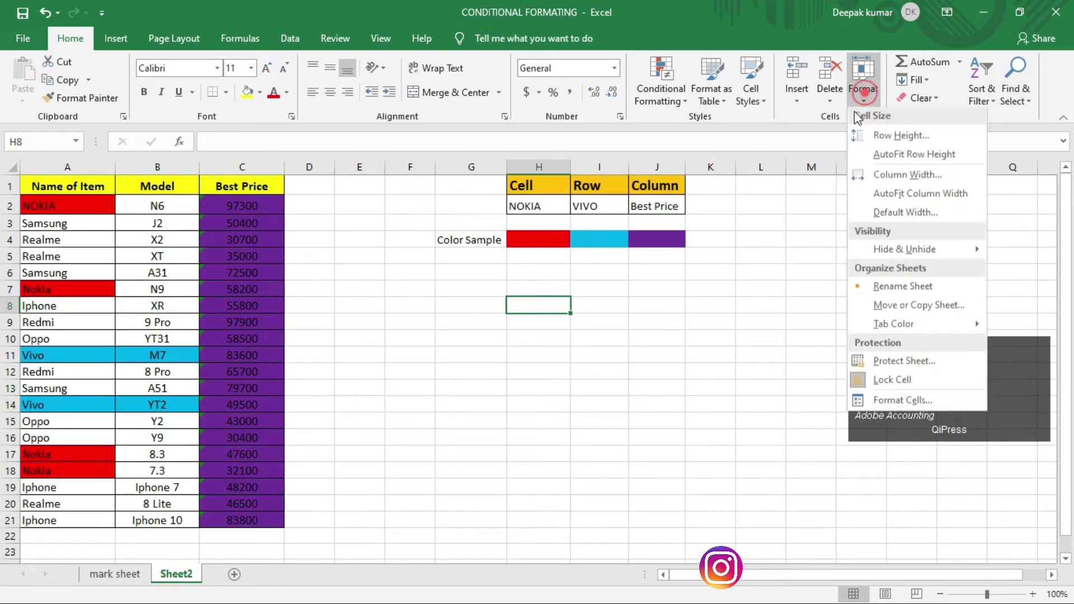
{"action": "left_click", "coordinate": [902, 288]}
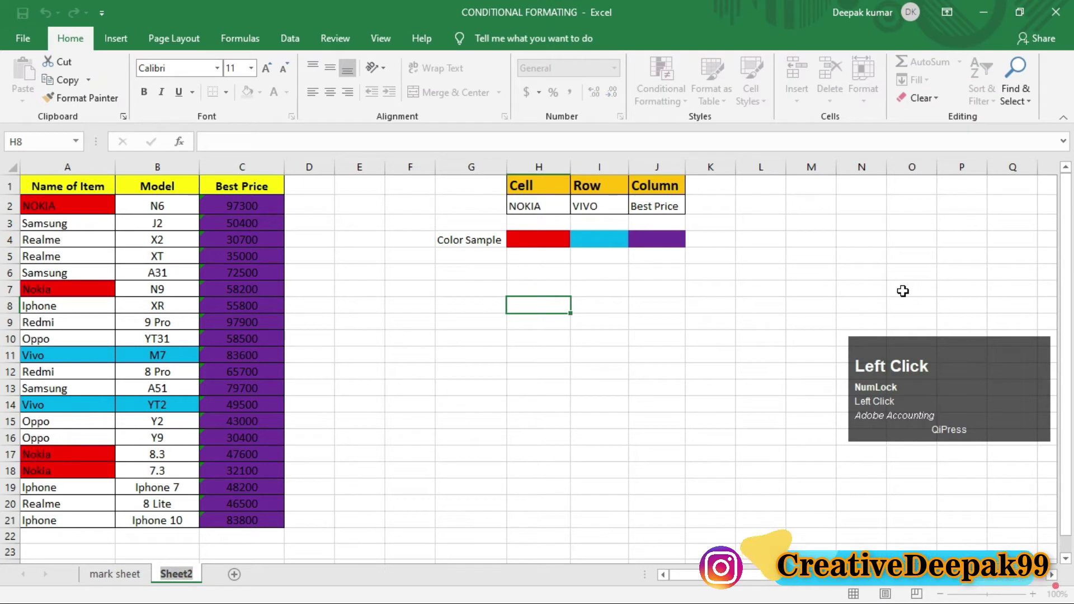
{"action": "type", "text": "stock"}
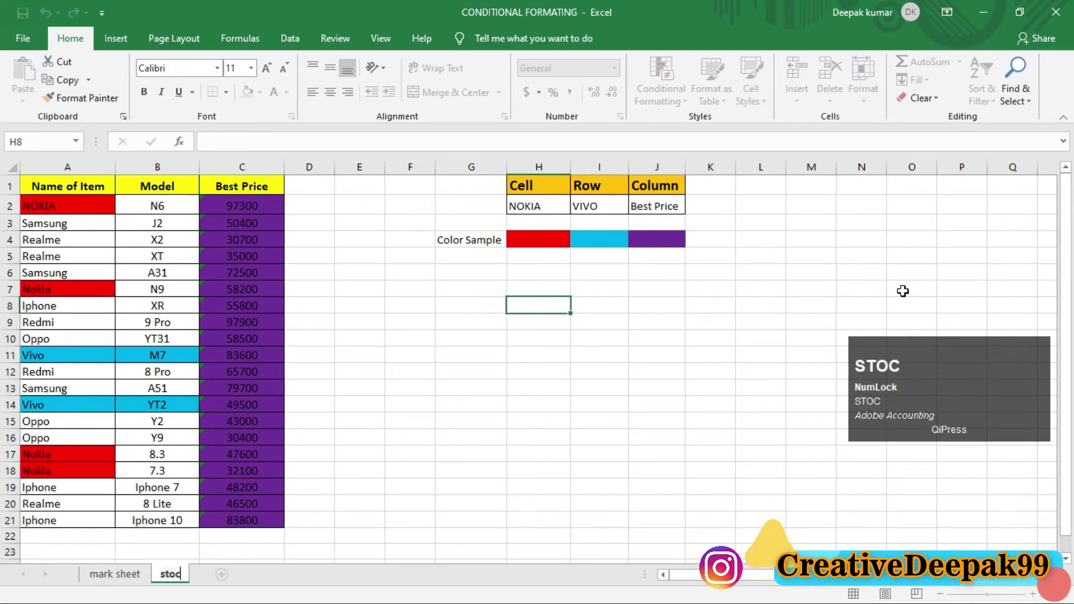
{"action": "left_click", "coordinate": [591, 415]}
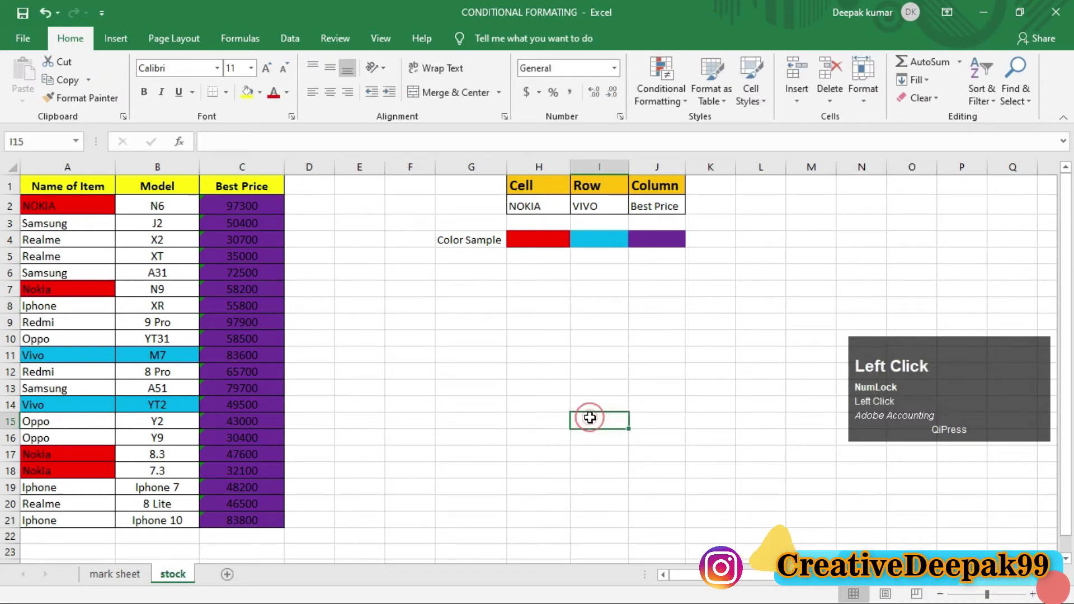
{"action": "left_click", "coordinate": [118, 575]}
{"action": "left_click", "coordinate": [170, 574]}
{"action": "left_click", "coordinate": [126, 574]}
{"action": "left_click", "coordinate": [170, 574]}
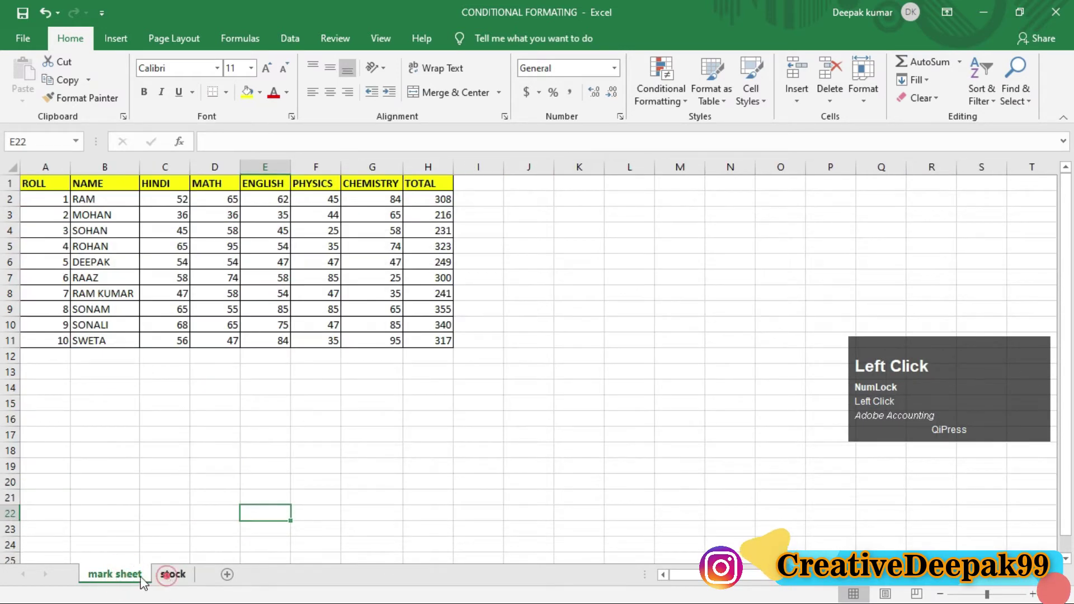
{"action": "left_click", "coordinate": [125, 575]}
{"action": "left_click", "coordinate": [170, 574]}
{"action": "left_click", "coordinate": [126, 574]}
{"action": "left_click", "coordinate": [170, 574]}
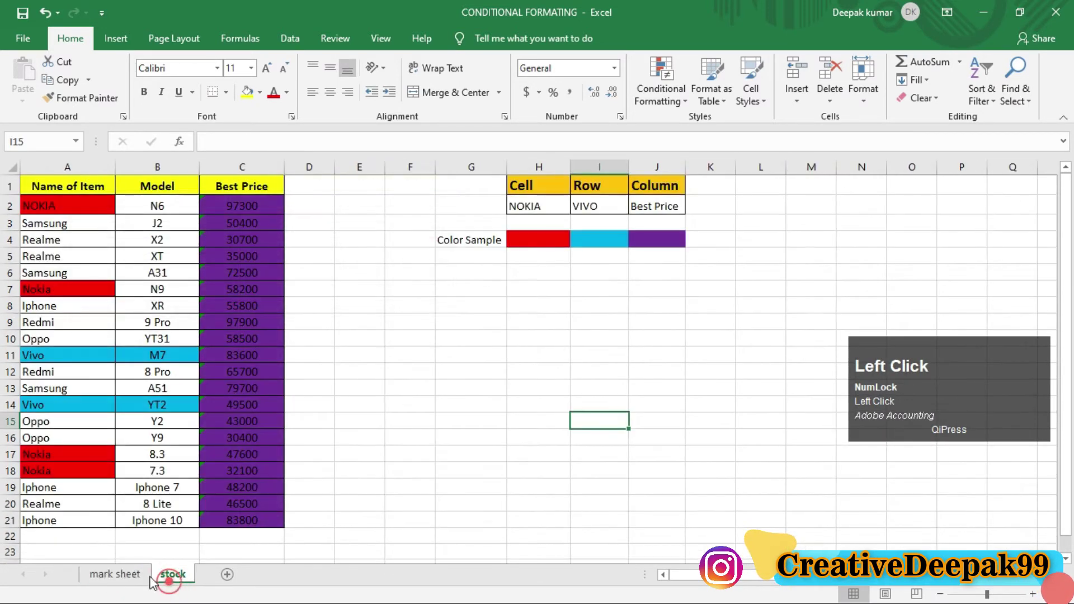
{"action": "left_click", "coordinate": [126, 574]}
{"action": "left_click", "coordinate": [171, 575]}
{"action": "left_click", "coordinate": [125, 575]}
{"action": "left_click", "coordinate": [170, 574]}
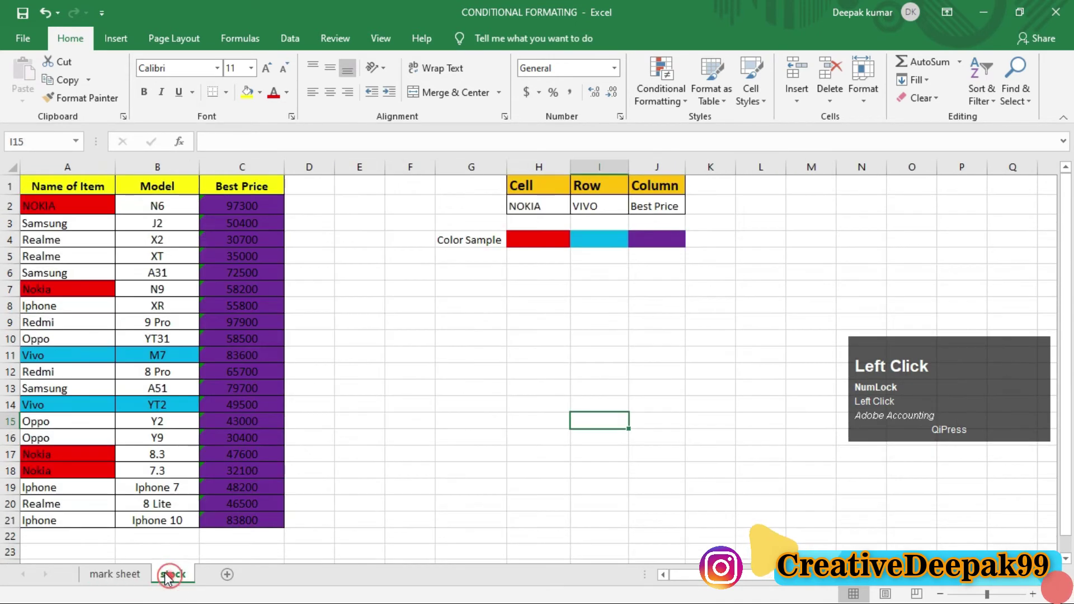
{"action": "left_click", "coordinate": [126, 574]}
{"action": "left_click", "coordinate": [171, 574]}
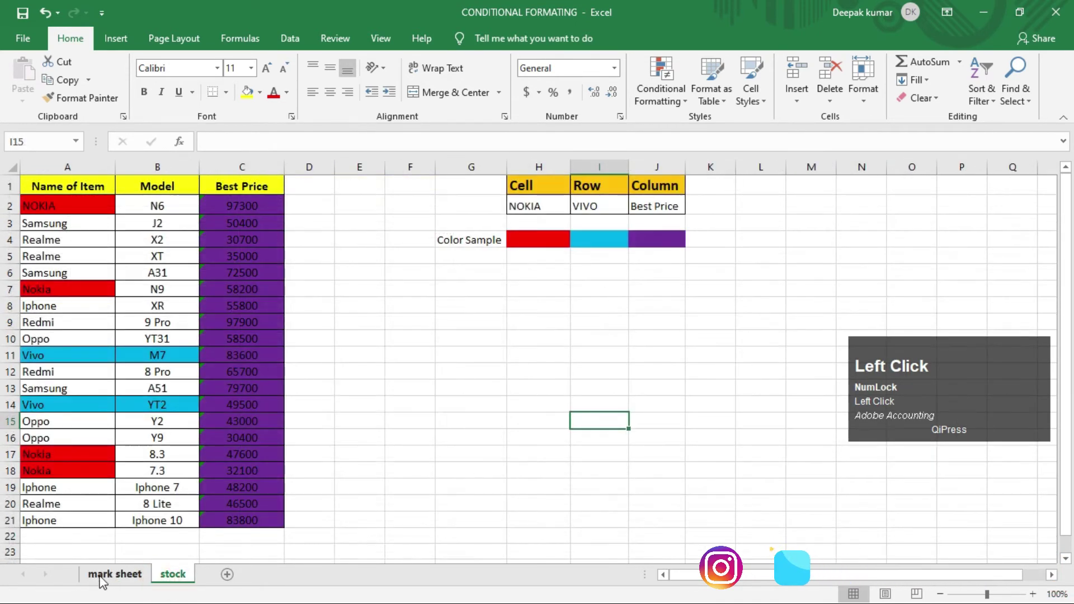
{"action": "left_click", "coordinate": [114, 575]}
{"action": "left_click", "coordinate": [170, 574]}
{"action": "left_click", "coordinate": [120, 574]}
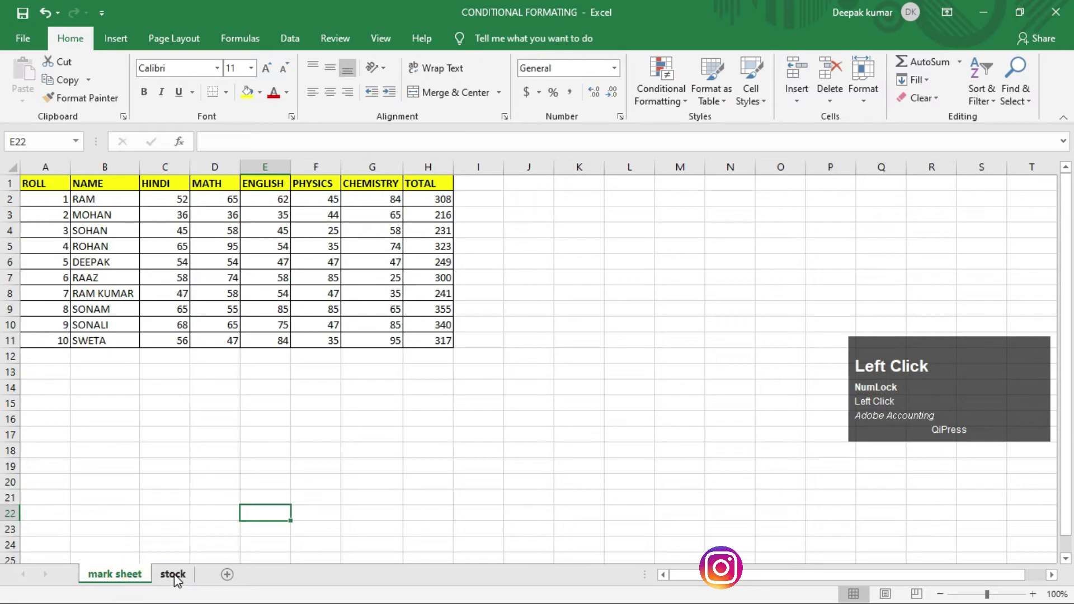
{"action": "left_click", "coordinate": [174, 576]}
{"action": "left_click", "coordinate": [123, 576]}
{"action": "left_click", "coordinate": [169, 576]}
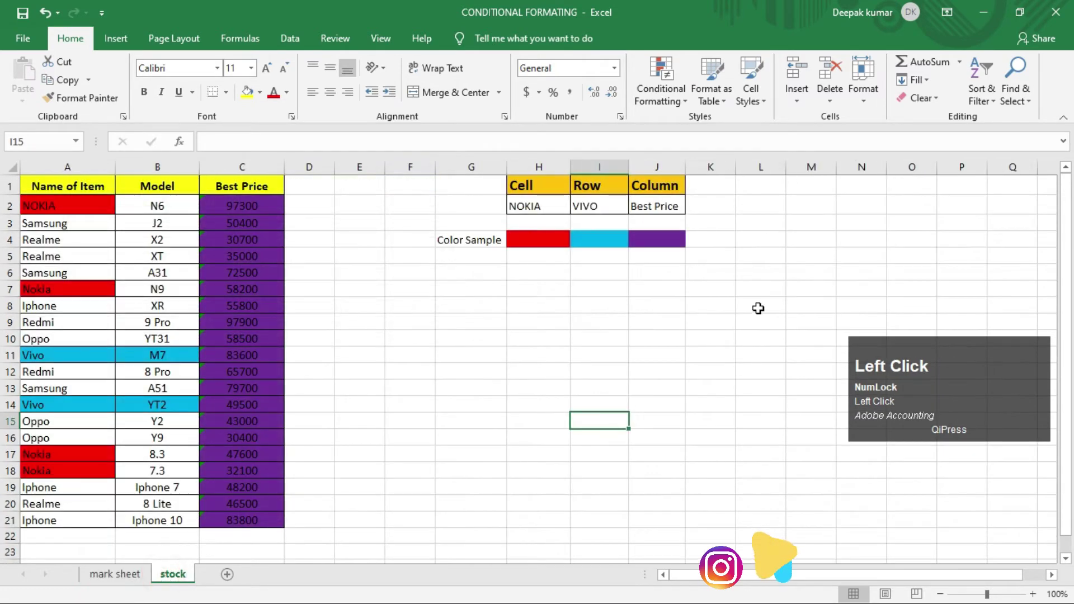
{"action": "left_click", "coordinate": [863, 92]}
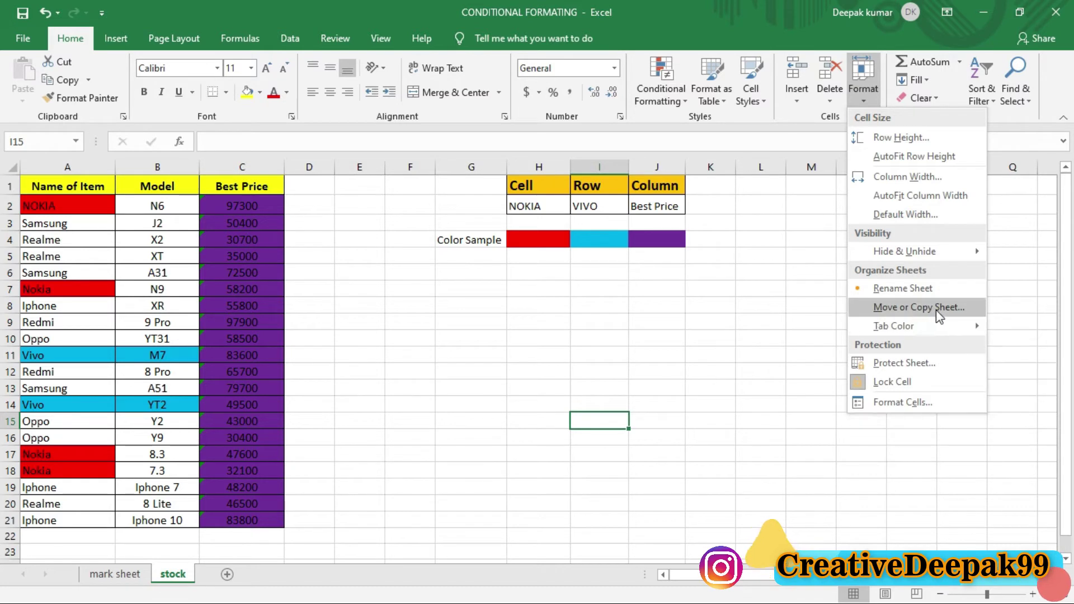
{"action": "left_click", "coordinate": [704, 337]}
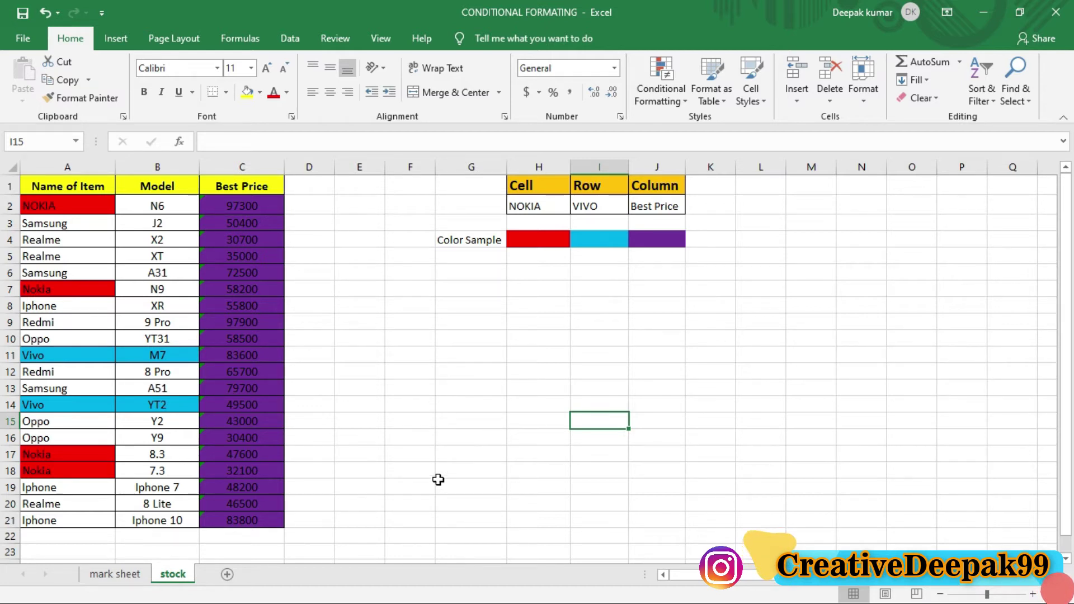
Step: Add three new blank worksheets to the workbook
{"action": "left_click", "coordinate": [412, 453]}
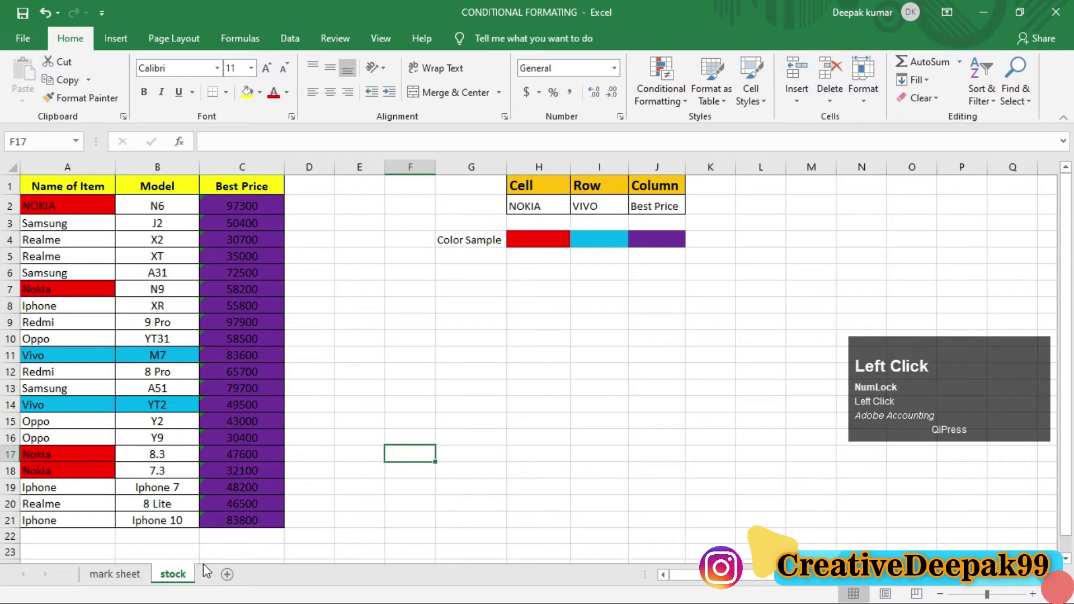
{"action": "left_click", "coordinate": [227, 575]}
{"action": "left_click", "coordinate": [277, 576]}
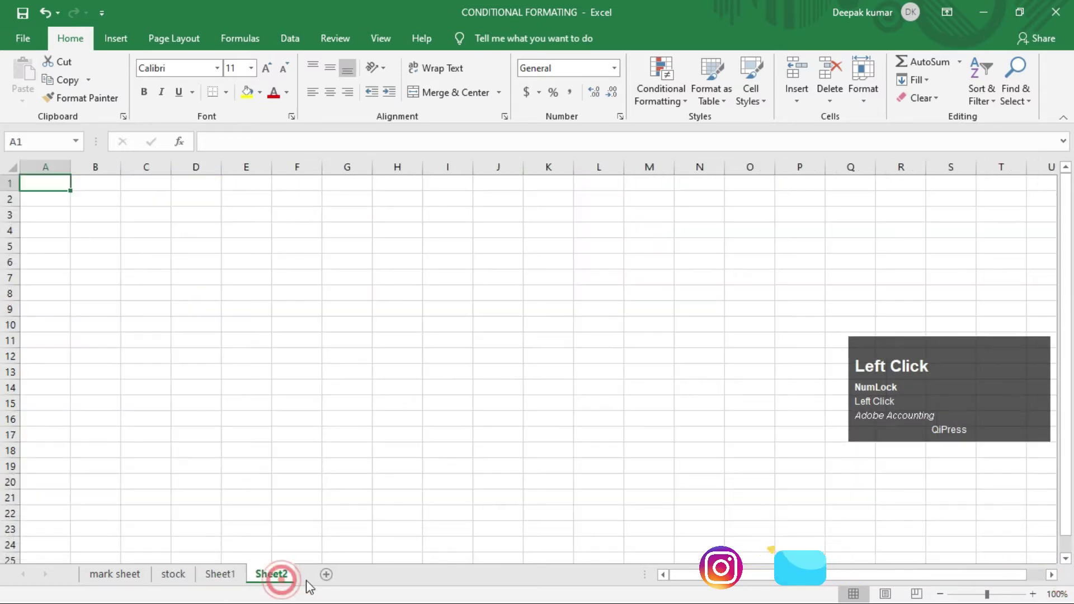
{"action": "left_click", "coordinate": [330, 574]}
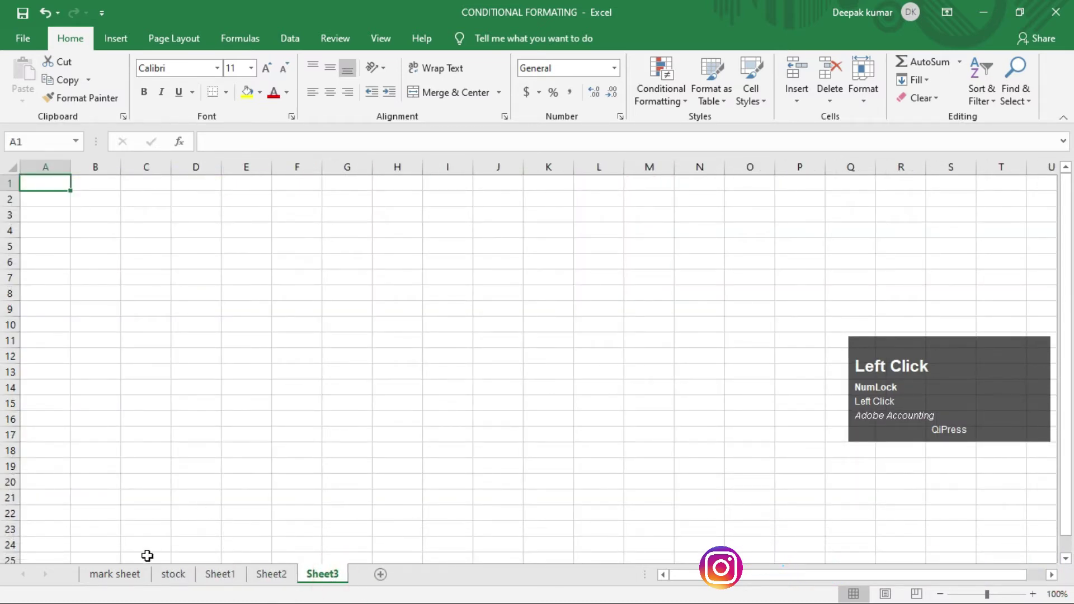
Step: Flip through the stock, Sheet1, Sheet2 and Sheet3 tabs, ending on mark sheet
{"action": "left_click", "coordinate": [120, 575]}
{"action": "left_click", "coordinate": [171, 576]}
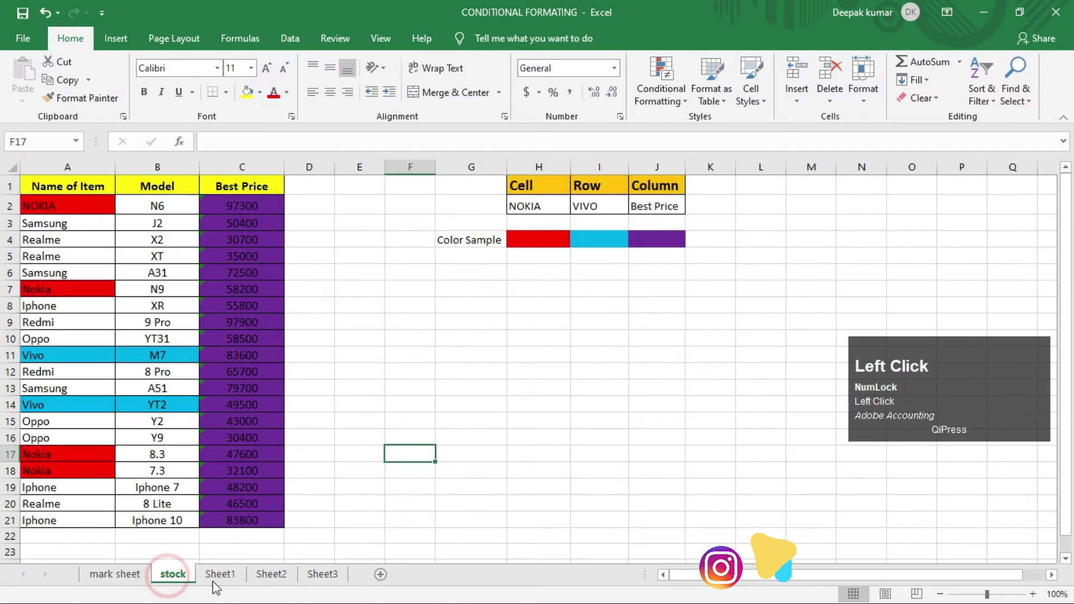
{"action": "left_click", "coordinate": [214, 578]}
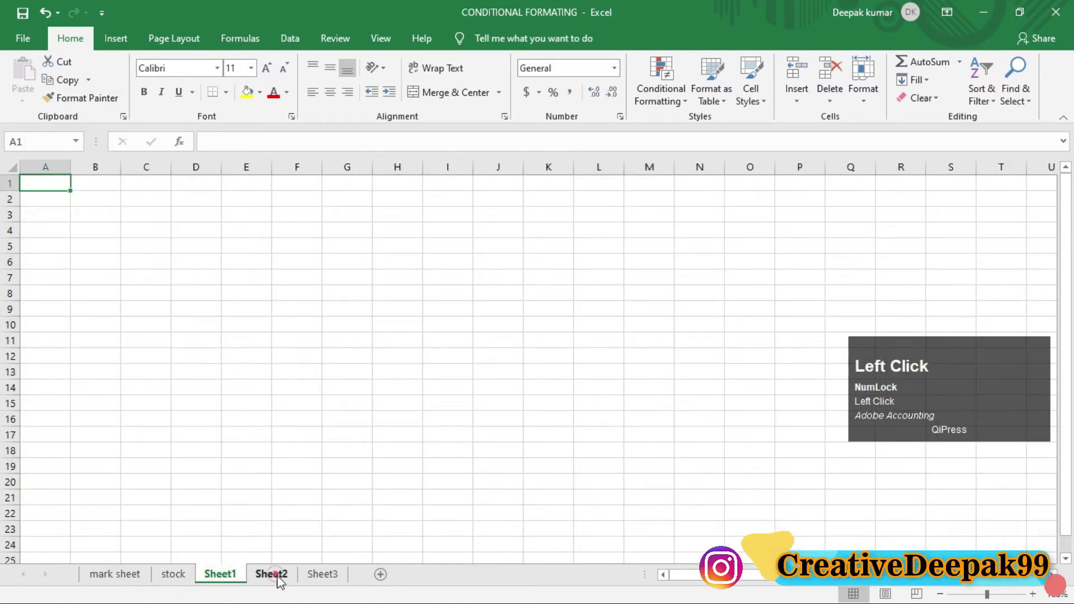
{"action": "left_click", "coordinate": [276, 579]}
{"action": "left_click", "coordinate": [319, 577]}
{"action": "left_click", "coordinate": [174, 582]}
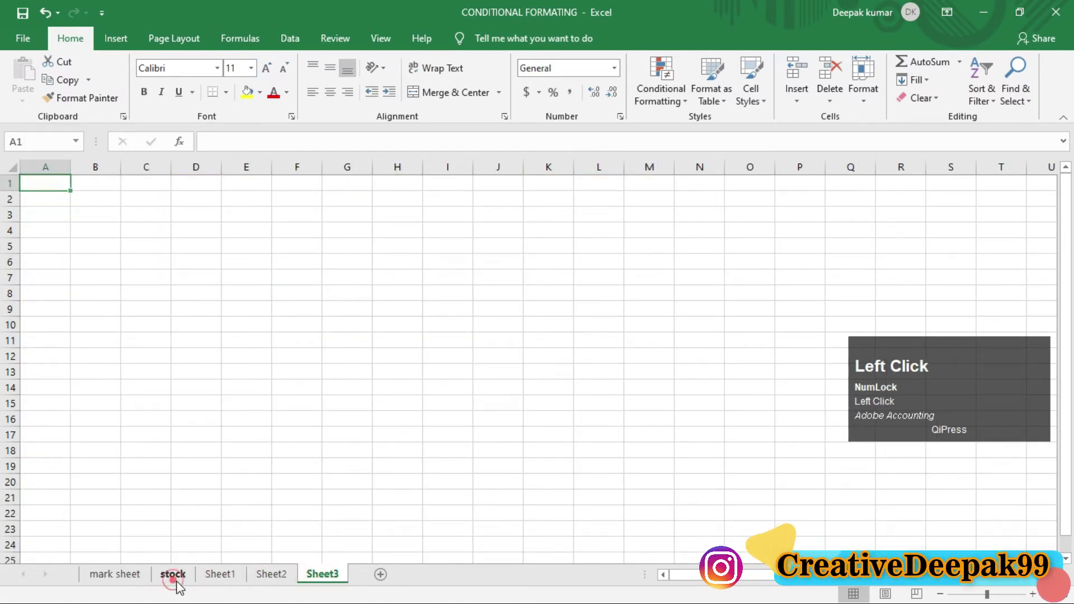
{"action": "left_click", "coordinate": [122, 580]}
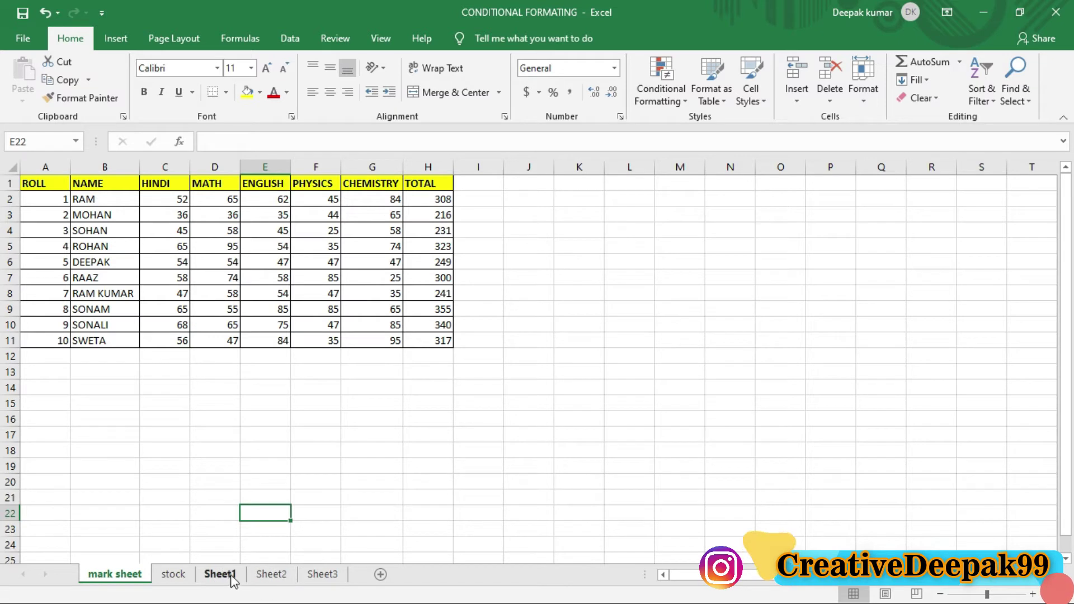
Step: Move mark sheet to sit before Sheet2 using Move or Copy Sheet
{"action": "left_click", "coordinate": [106, 580]}
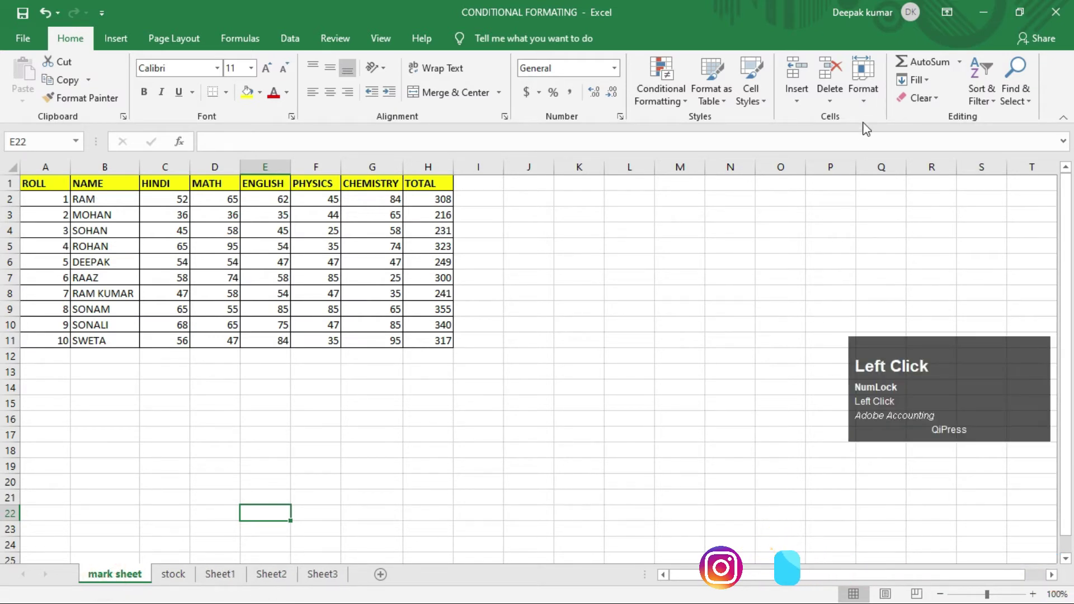
{"action": "left_click", "coordinate": [863, 81]}
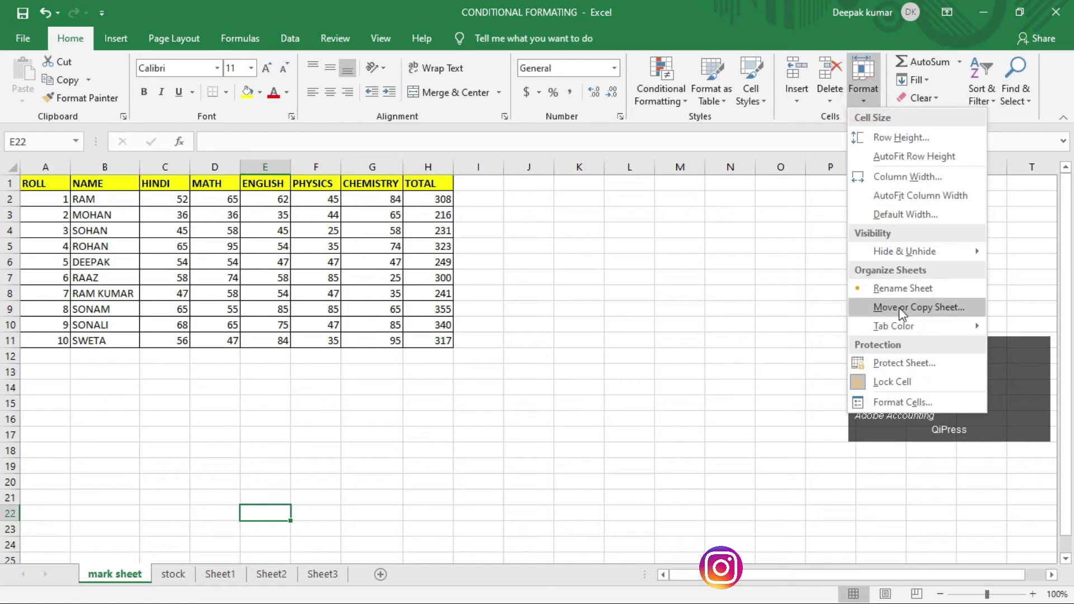
{"action": "left_click", "coordinate": [898, 307]}
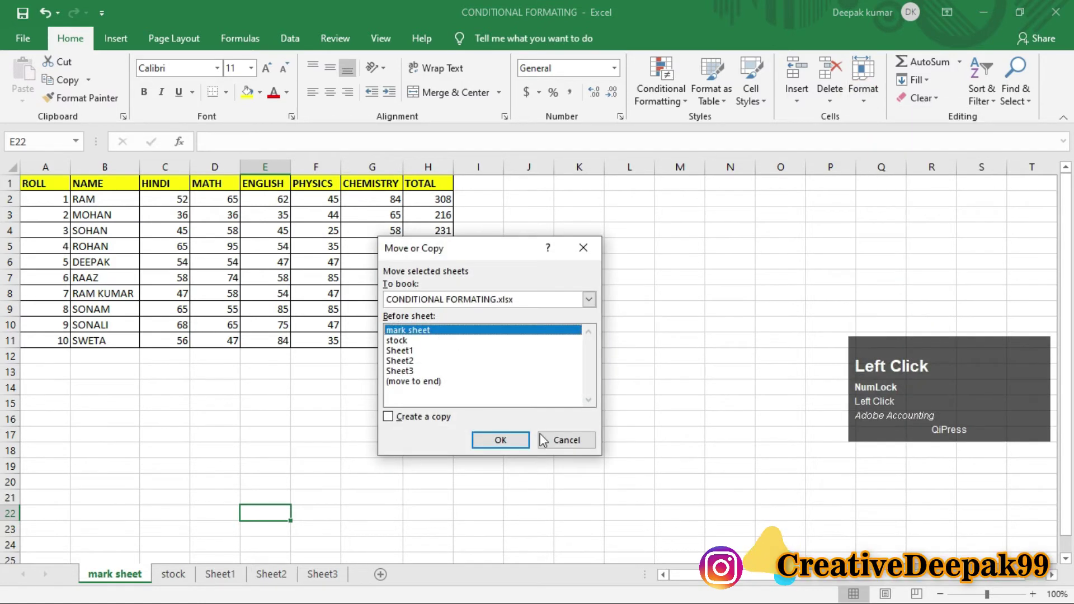
{"action": "left_click", "coordinate": [414, 361]}
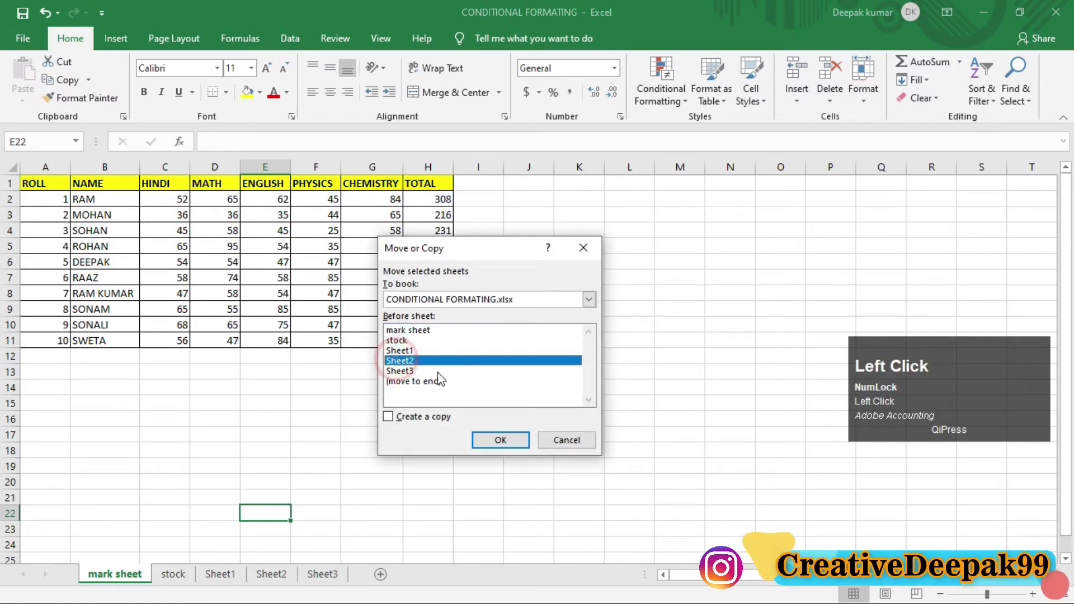
{"action": "left_click", "coordinate": [400, 372]}
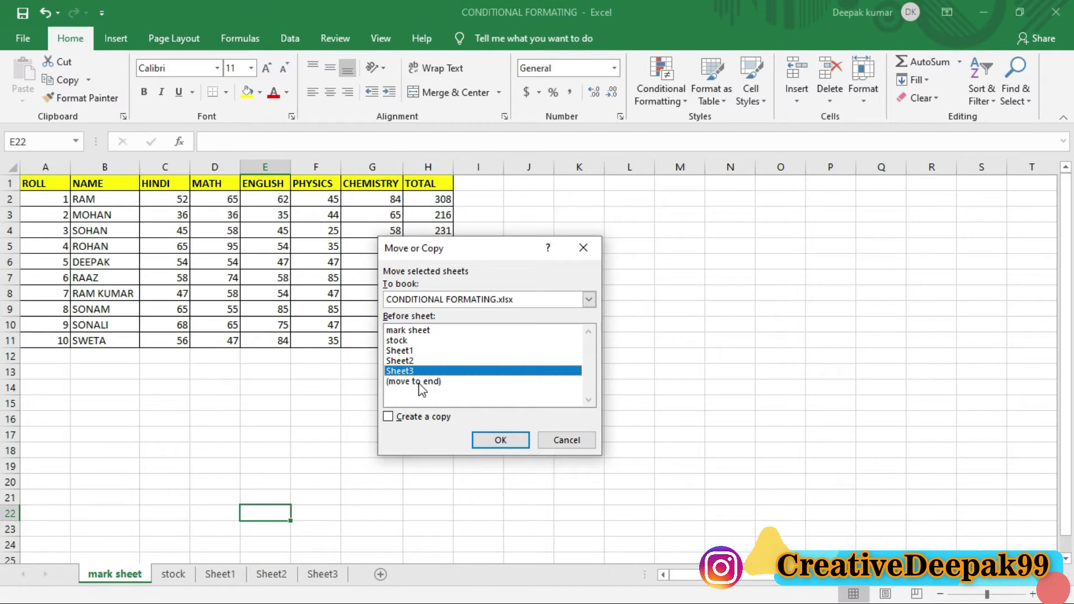
{"action": "left_click", "coordinate": [398, 362]}
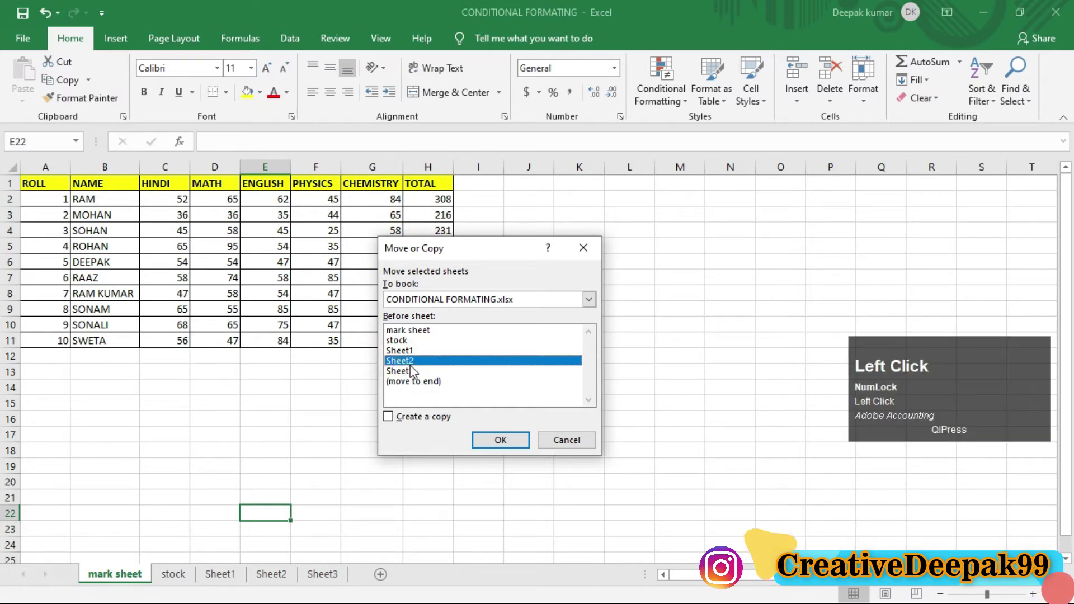
{"action": "left_click", "coordinate": [499, 440]}
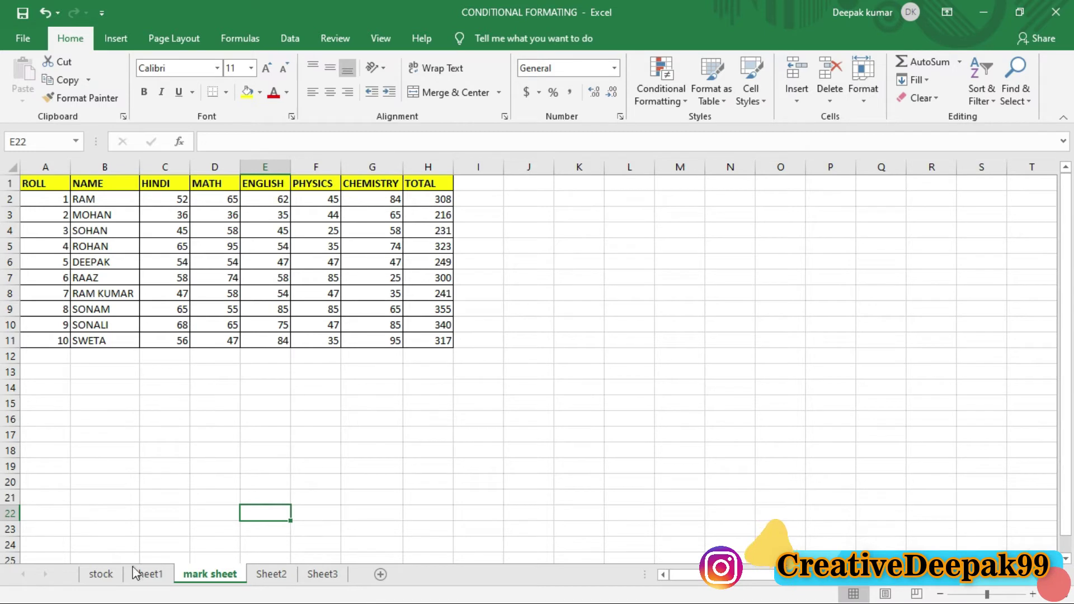
Step: Move the mark sheet to (move to end), giving order stock, Sheet1, Sheet2, Sheet3, mark sheet
{"action": "key", "text": "ctrl+2"}
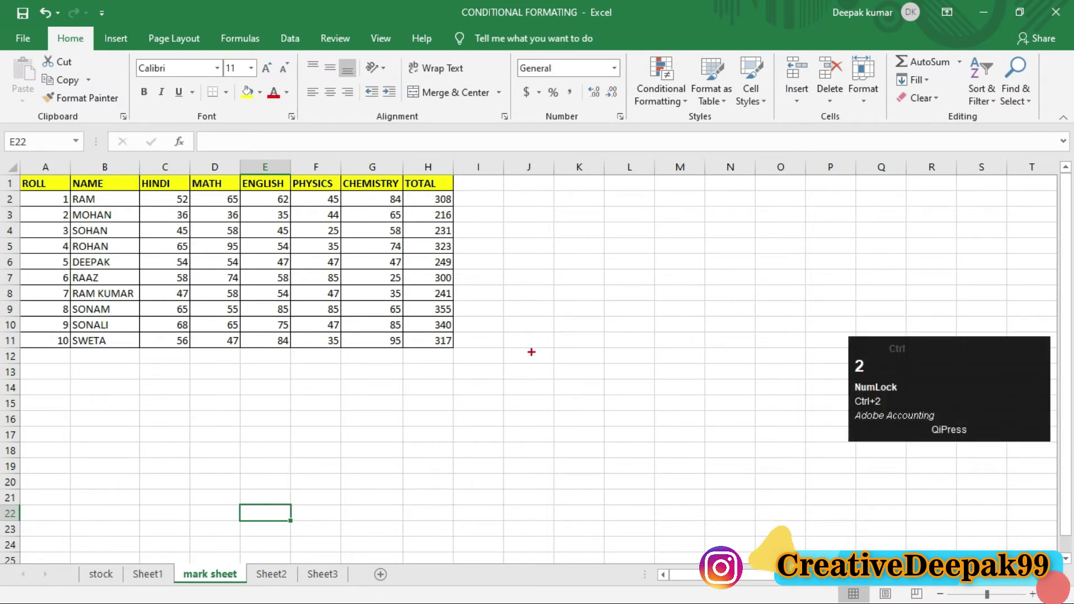
{"action": "left_click_drag", "start_coordinate": [495, 279], "coordinate": [378, 417]}
{"action": "mouse_move", "coordinate": [398, 465]}
{"action": "left_mouse_down"}
{"action": "mouse_move", "coordinate": [336, 513]}
{"action": "mouse_move", "coordinate": [260, 542]}
{"action": "left_mouse_up"}
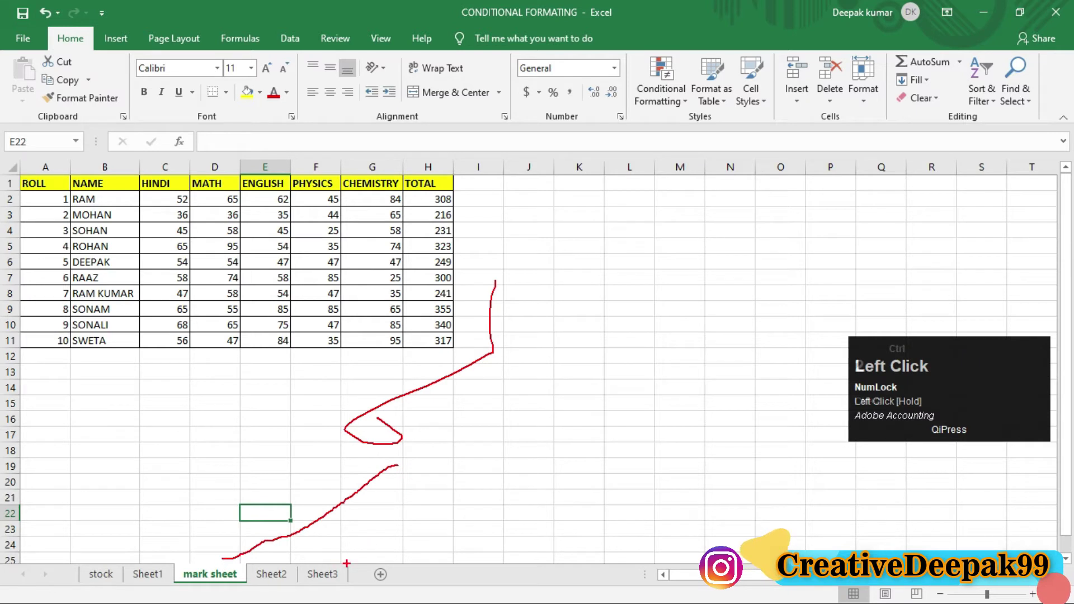
{"action": "left_click_drag", "start_coordinate": [341, 563], "coordinate": [355, 559]}
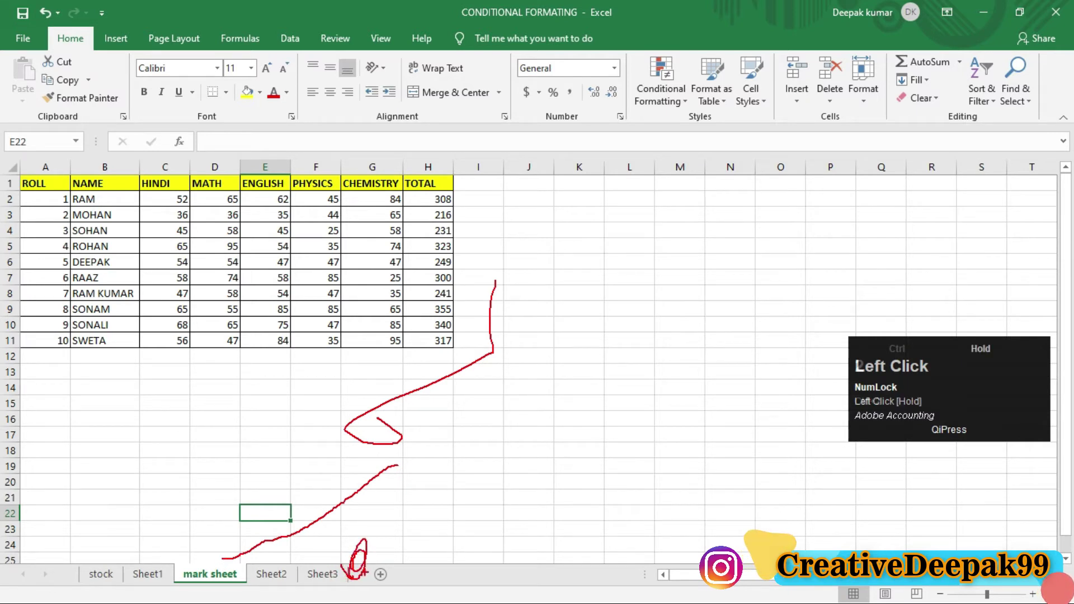
{"action": "left_click", "coordinate": [872, 100]}
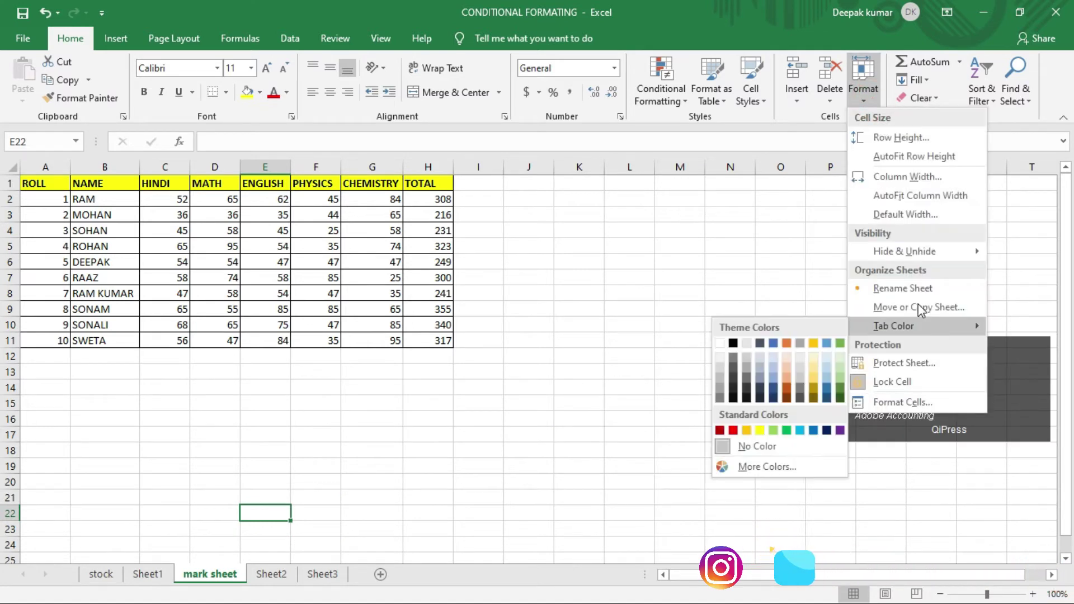
{"action": "left_click", "coordinate": [902, 308]}
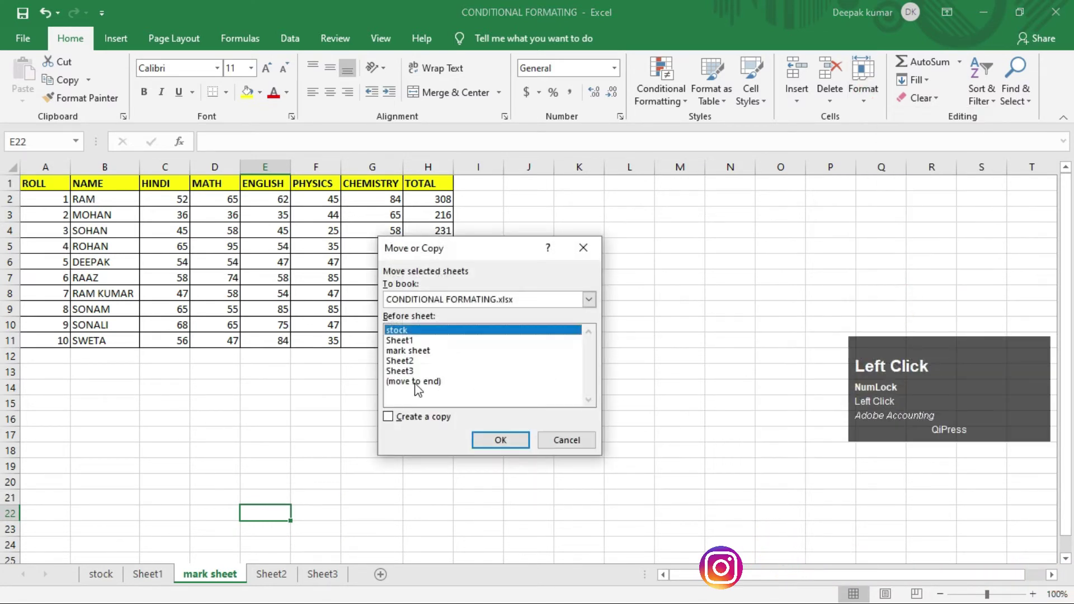
{"action": "left_click", "coordinate": [415, 382]}
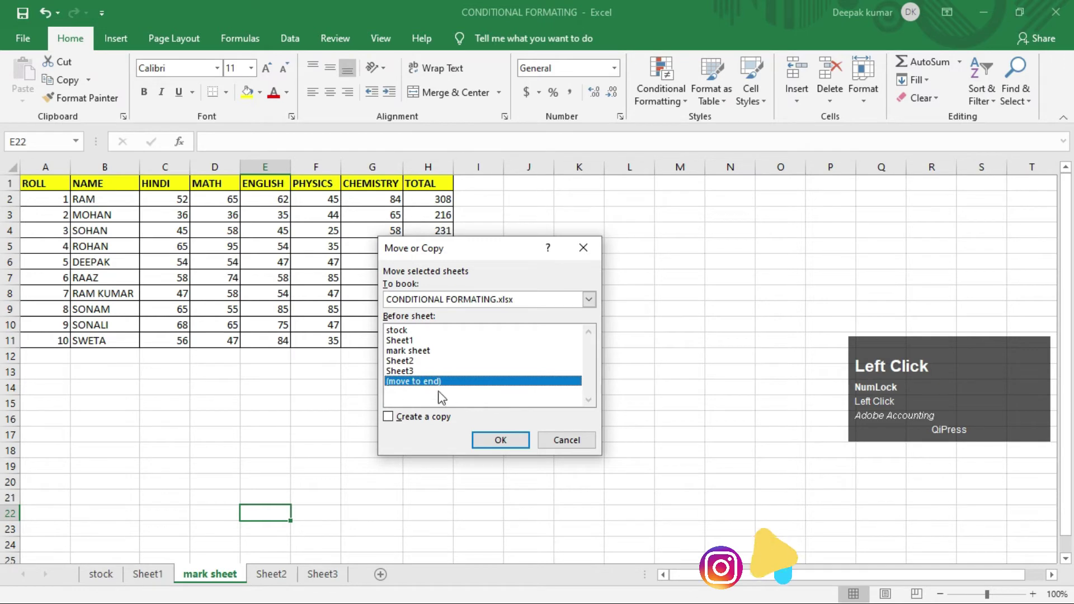
{"action": "key", "text": "ctrl+2"}
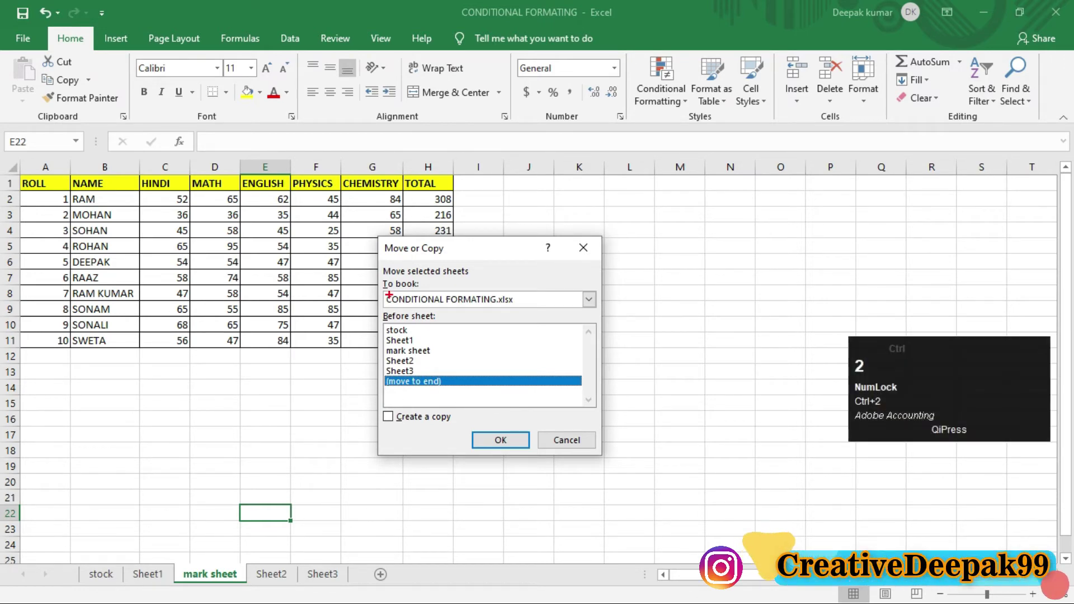
{"action": "mouse_move", "coordinate": [373, 235]}
{"action": "left_mouse_down"}
{"action": "mouse_move", "coordinate": [473, 376]}
{"action": "mouse_move", "coordinate": [628, 468]}
{"action": "mouse_move", "coordinate": [618, 464]}
{"action": "left_mouse_up"}
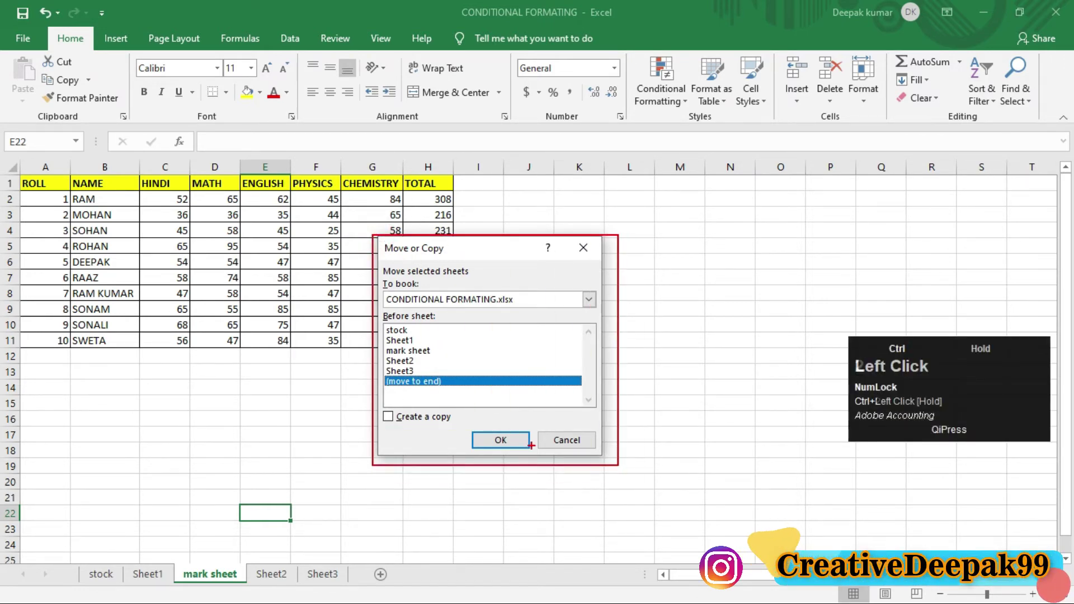
{"action": "scroll", "coordinate": [365, 389], "scroll_direction": "up", "scroll_amount": 2}
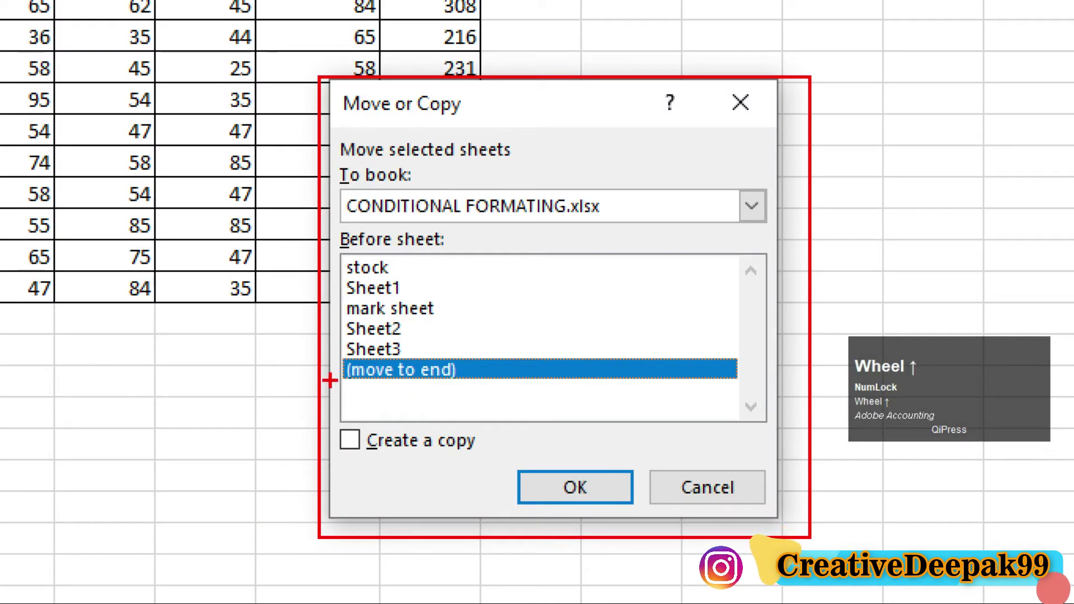
{"action": "mouse_move", "coordinate": [330, 354]}
{"action": "left_mouse_down"}
{"action": "mouse_move", "coordinate": [407, 388]}
{"action": "mouse_move", "coordinate": [484, 387]}
{"action": "left_mouse_up"}
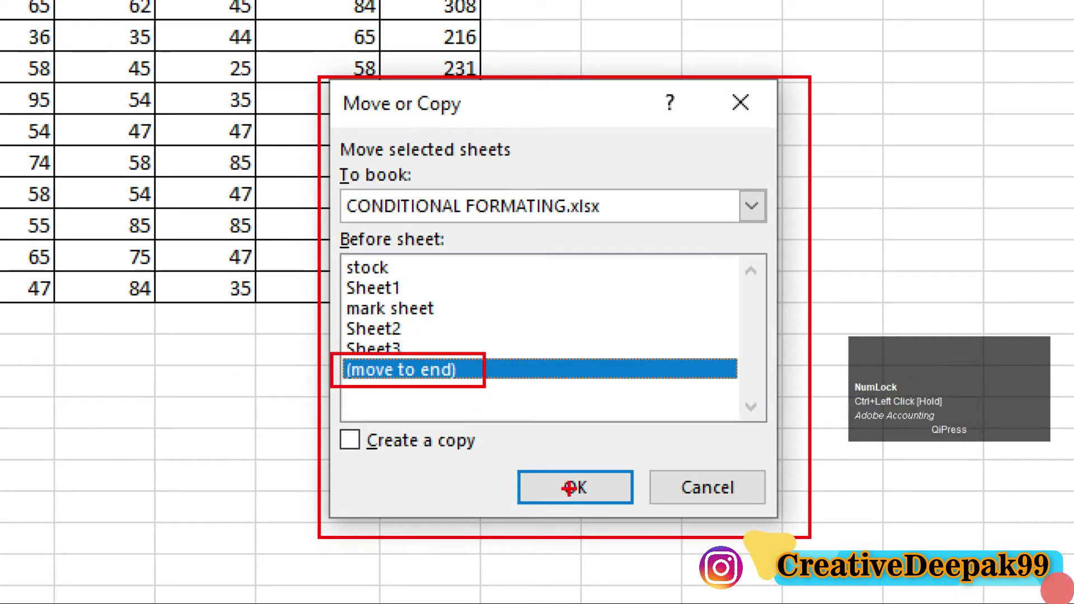
{"action": "key", "text": "Escape"}
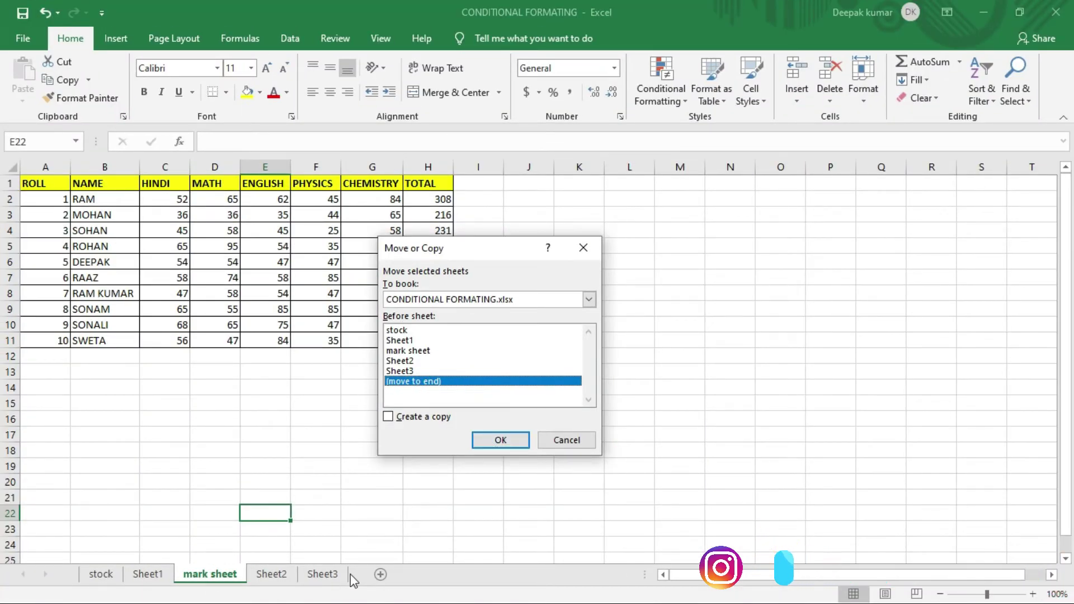
{"action": "left_click", "coordinate": [502, 447]}
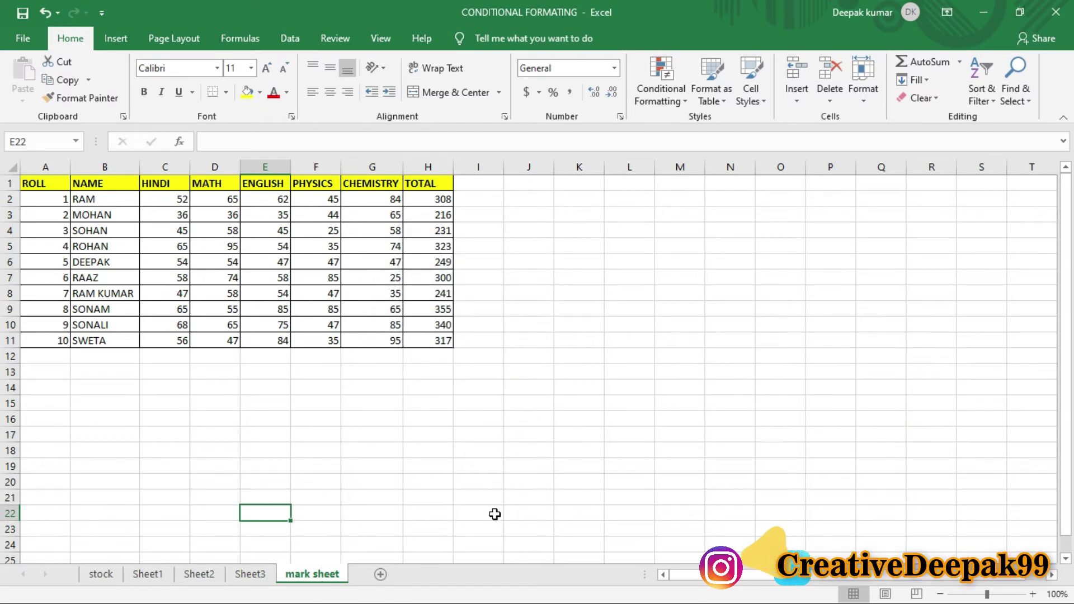
Step: Move the mark sheet before Sheet1 using the Move or Copy Sheet dialog
{"action": "left_click", "coordinate": [523, 462]}
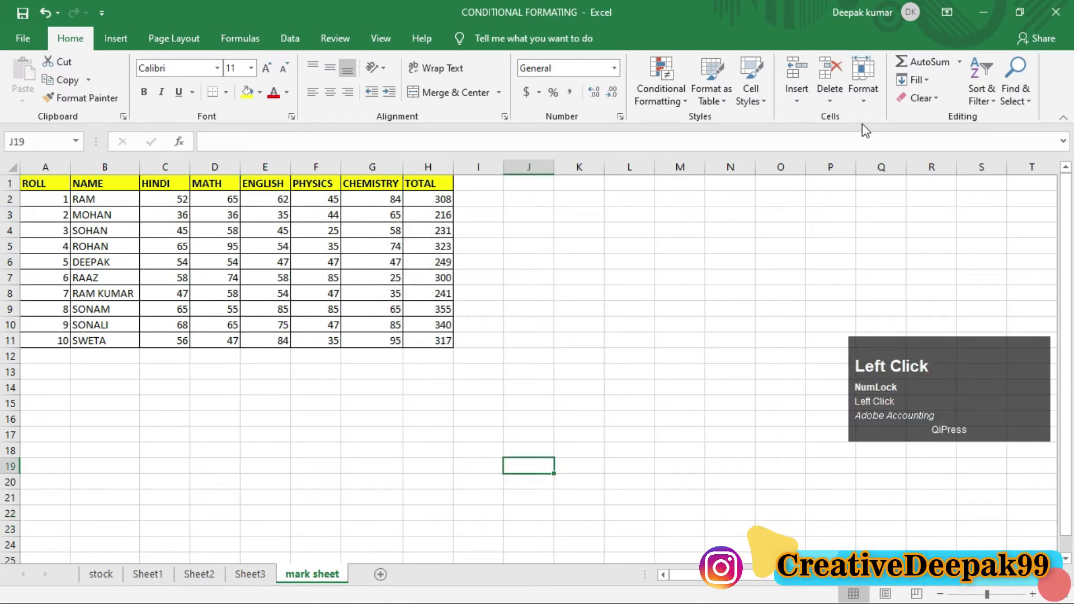
{"action": "left_click", "coordinate": [864, 98]}
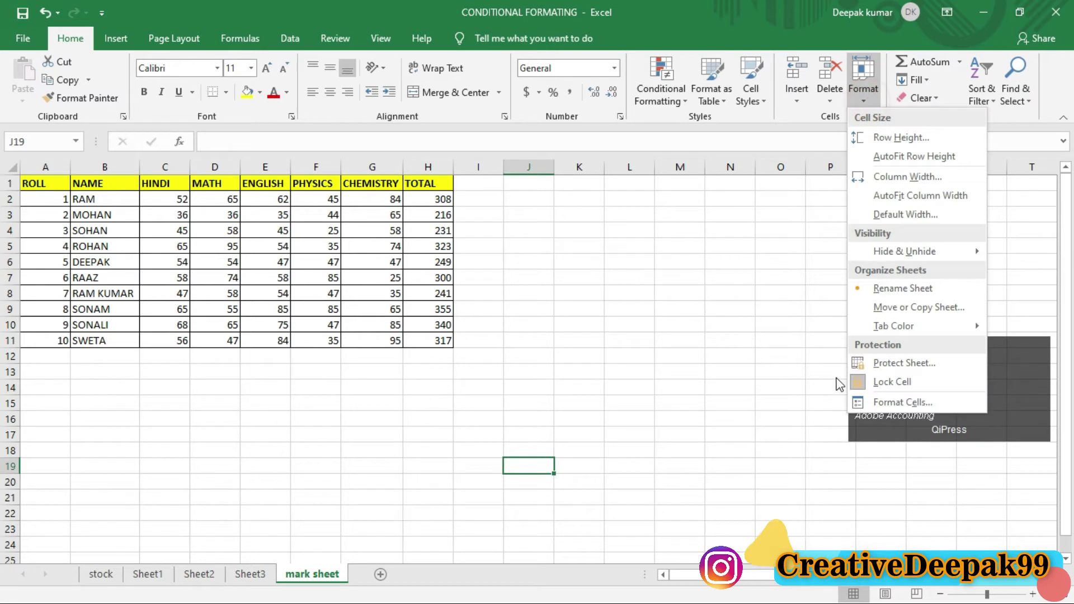
{"action": "left_click", "coordinate": [921, 309]}
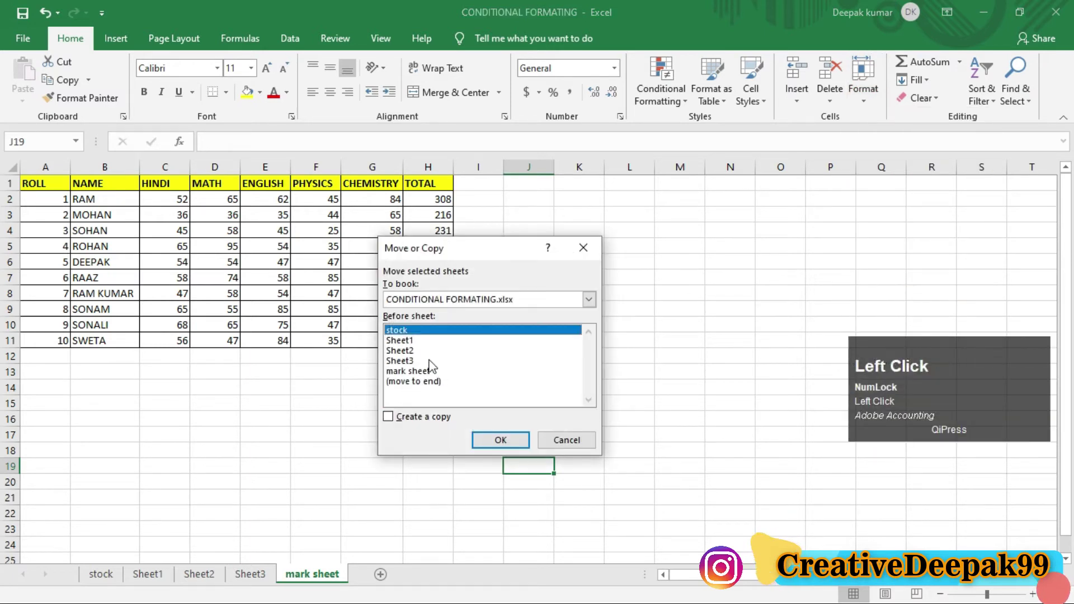
{"action": "left_click", "coordinate": [406, 351]}
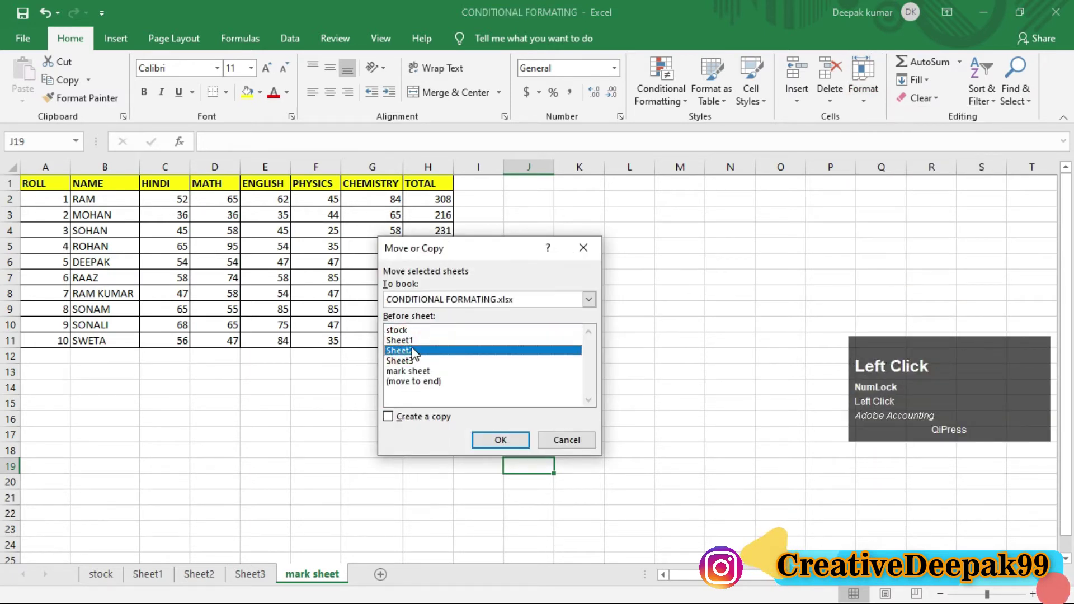
{"action": "left_click", "coordinate": [403, 340]}
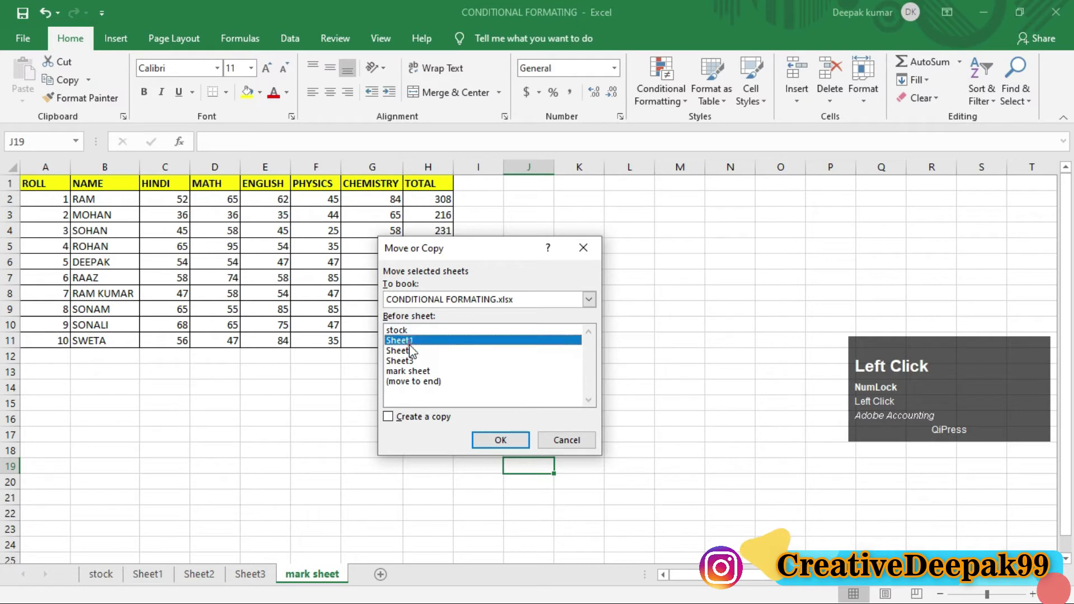
{"action": "left_click", "coordinate": [501, 440]}
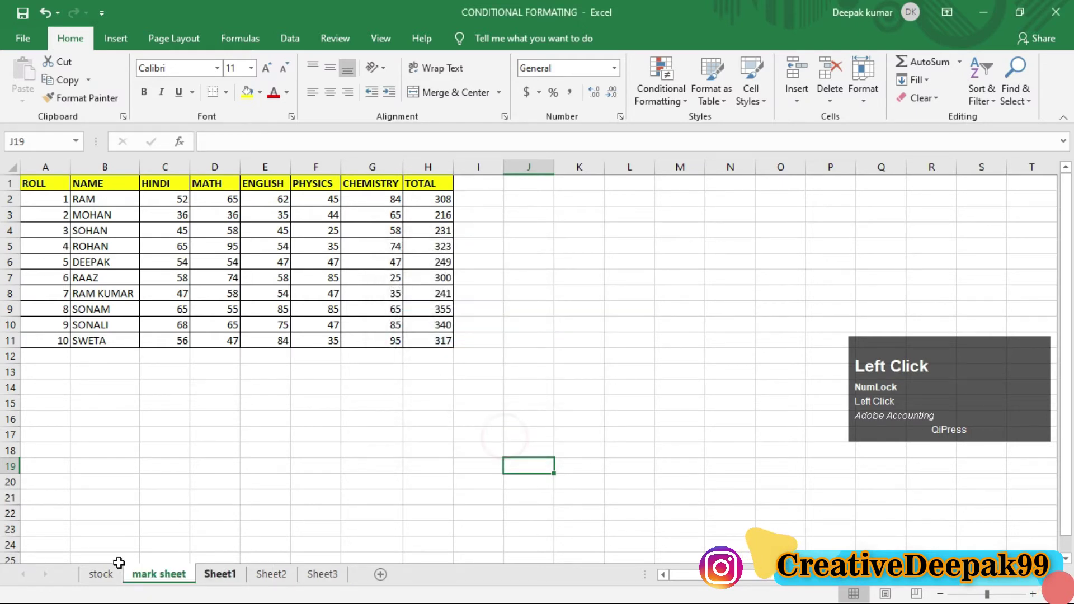
Step: Drag tabs into the order Sheet3, Sheet1, mark sheet, Sheet2, stock, then show the mark sheet
{"action": "left_click", "coordinate": [368, 466]}
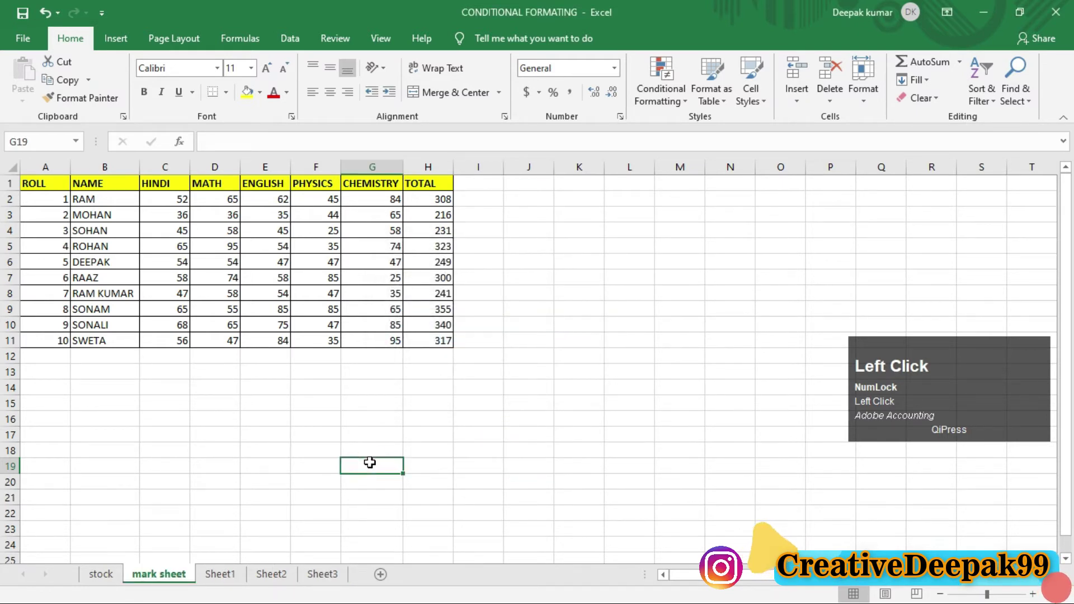
{"action": "left_click", "coordinate": [345, 413]}
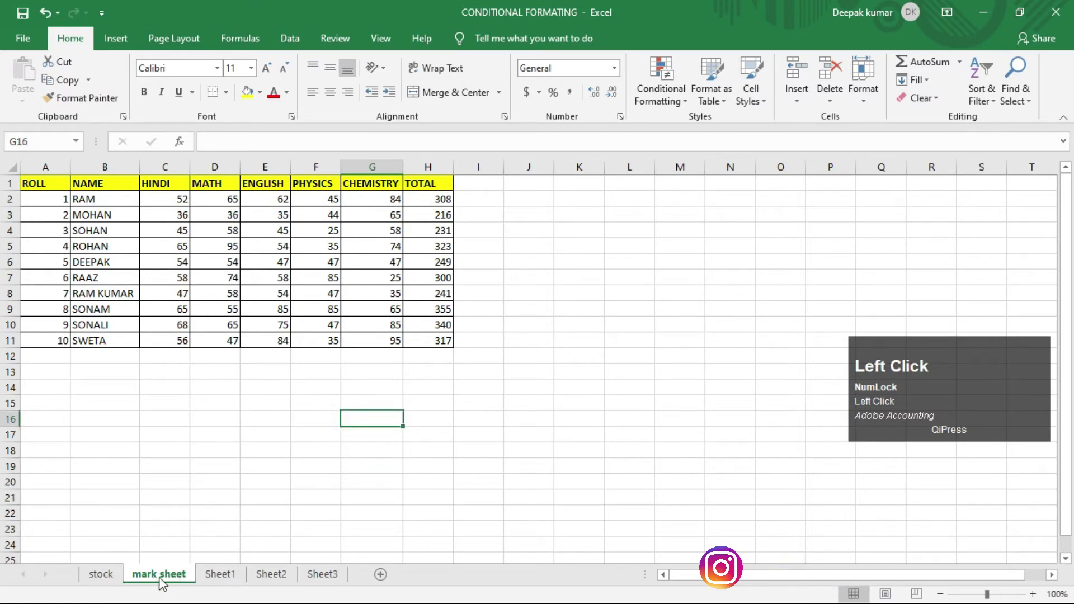
{"action": "left_click_drag", "start_coordinate": [162, 584], "coordinate": [277, 596]}
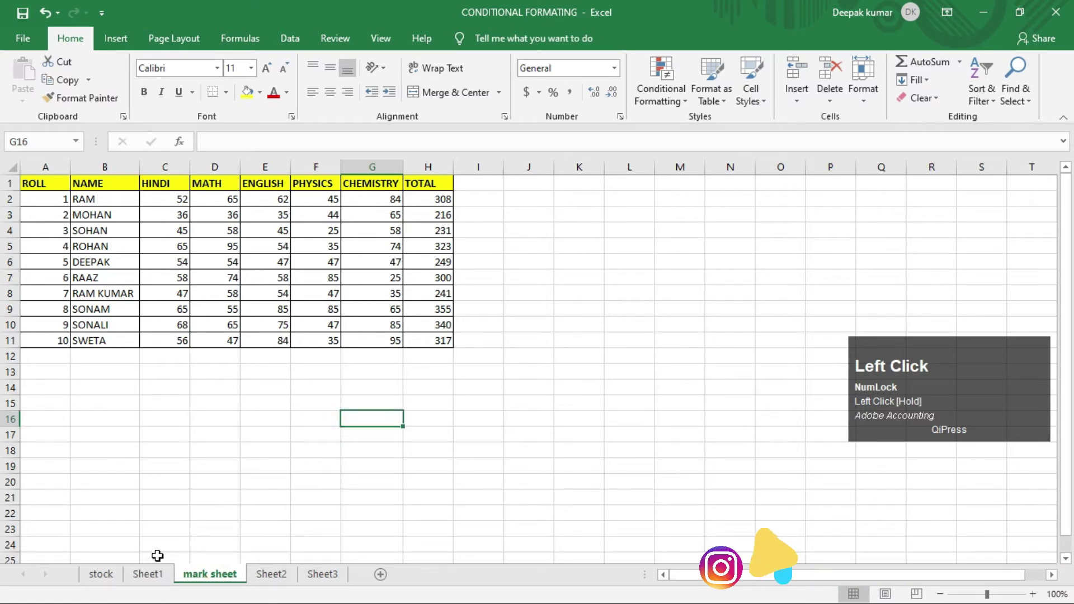
{"action": "mouse_move", "coordinate": [99, 573]}
{"action": "left_mouse_down"}
{"action": "mouse_move", "coordinate": [342, 575]}
{"action": "mouse_move", "coordinate": [349, 596]}
{"action": "left_mouse_up"}
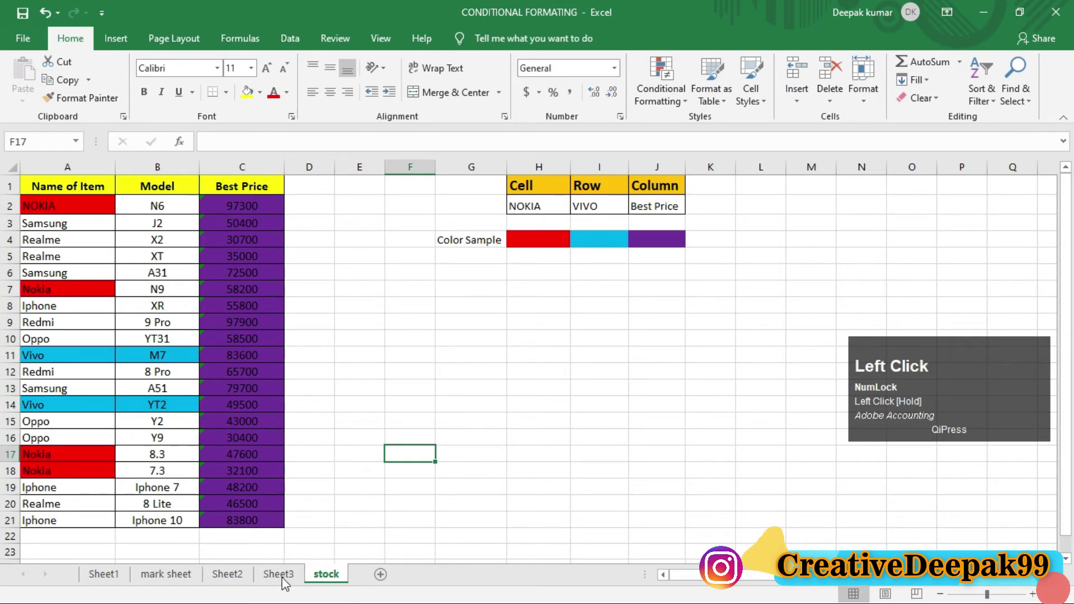
{"action": "left_click_drag", "start_coordinate": [276, 576], "coordinate": [134, 585]}
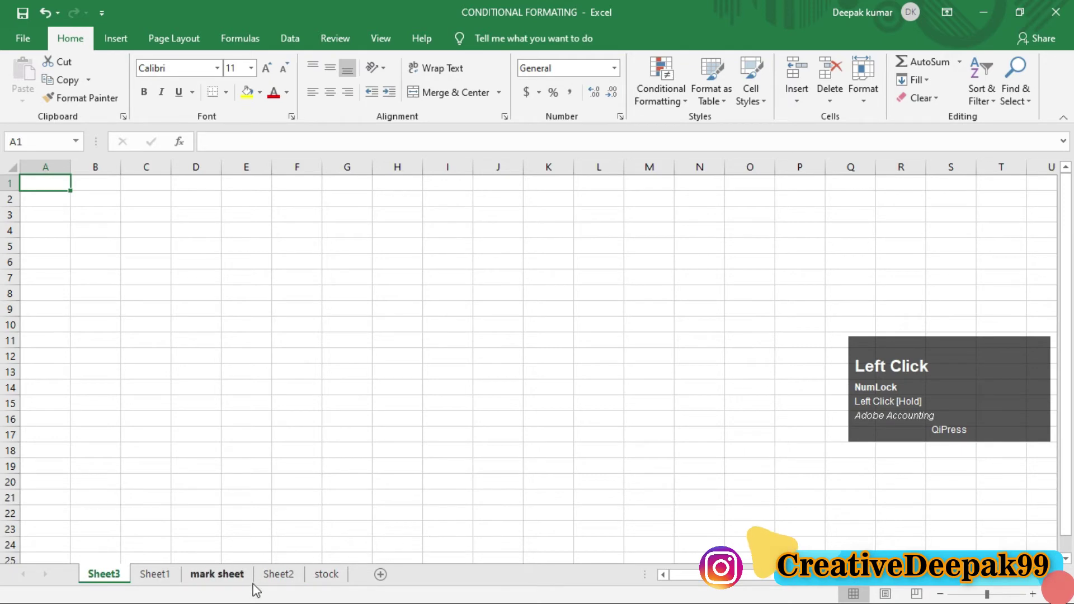
{"action": "left_click", "coordinate": [221, 575]}
{"action": "left_click", "coordinate": [327, 575]}
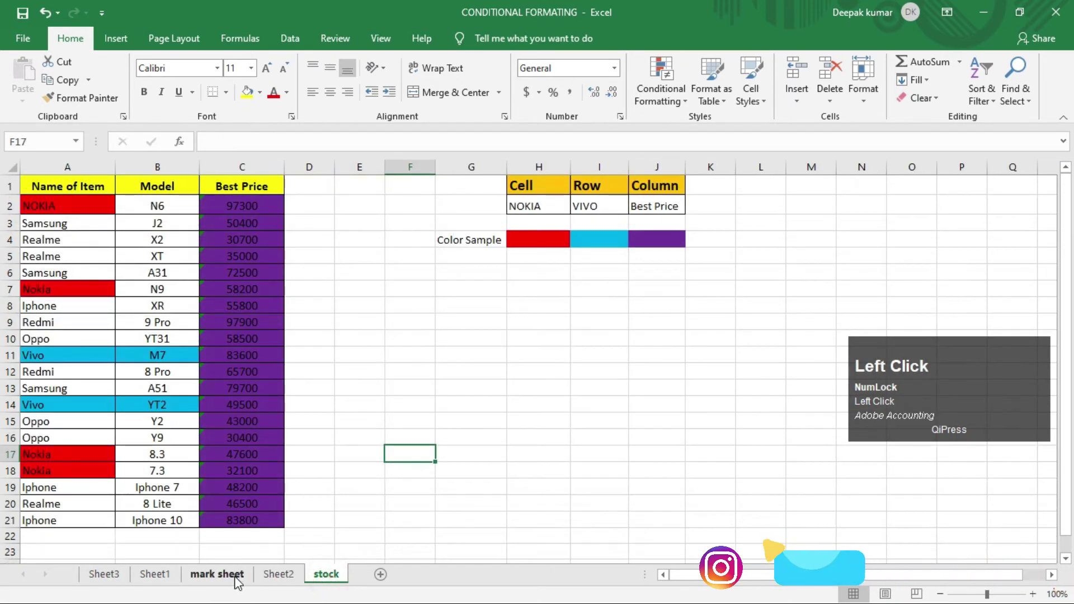
{"action": "left_click", "coordinate": [224, 576]}
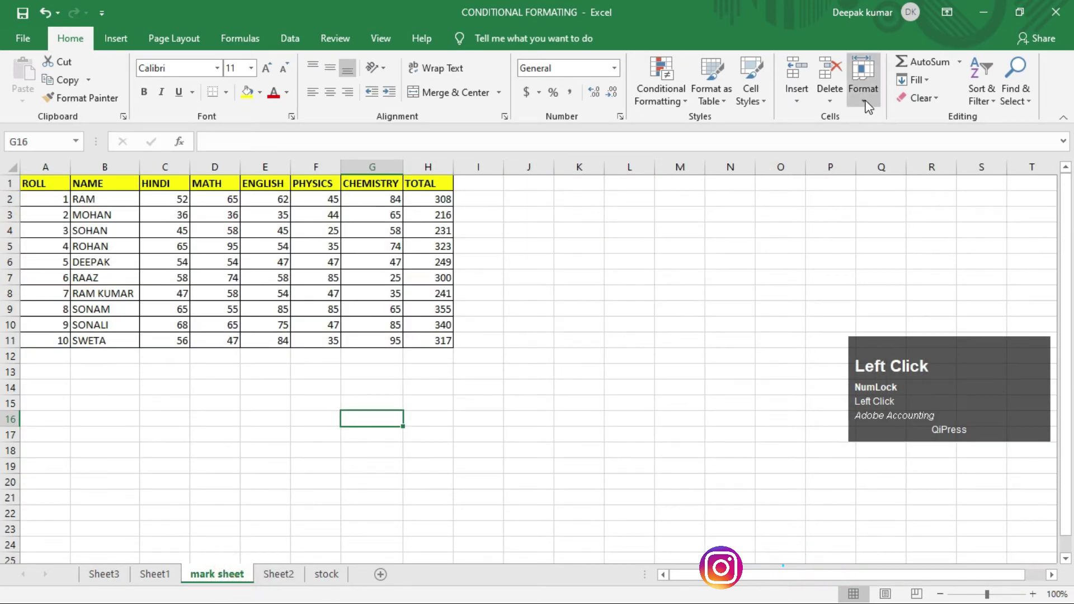
Step: Copy the mark sheet with Create a copy ticked, placing it before Sheet3
{"action": "left_click", "coordinate": [863, 84]}
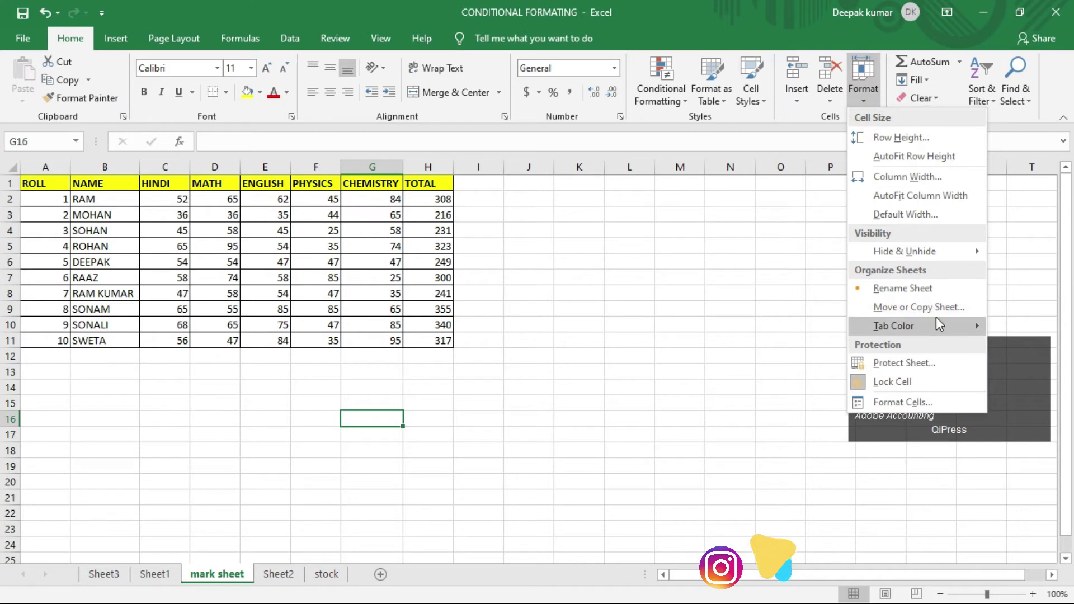
{"action": "left_click", "coordinate": [575, 354]}
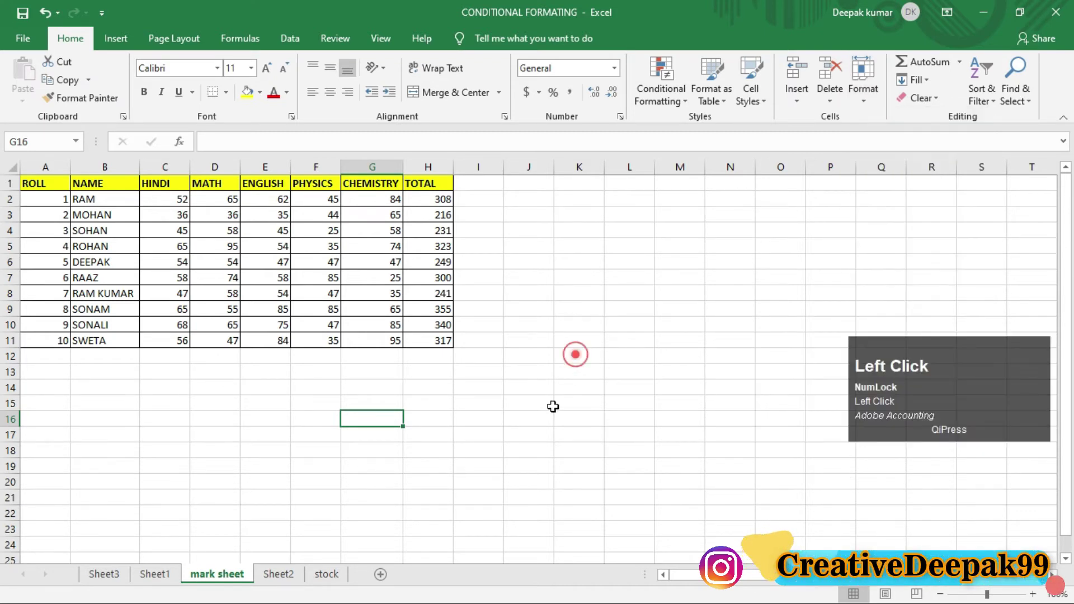
{"action": "left_click", "coordinate": [227, 574]}
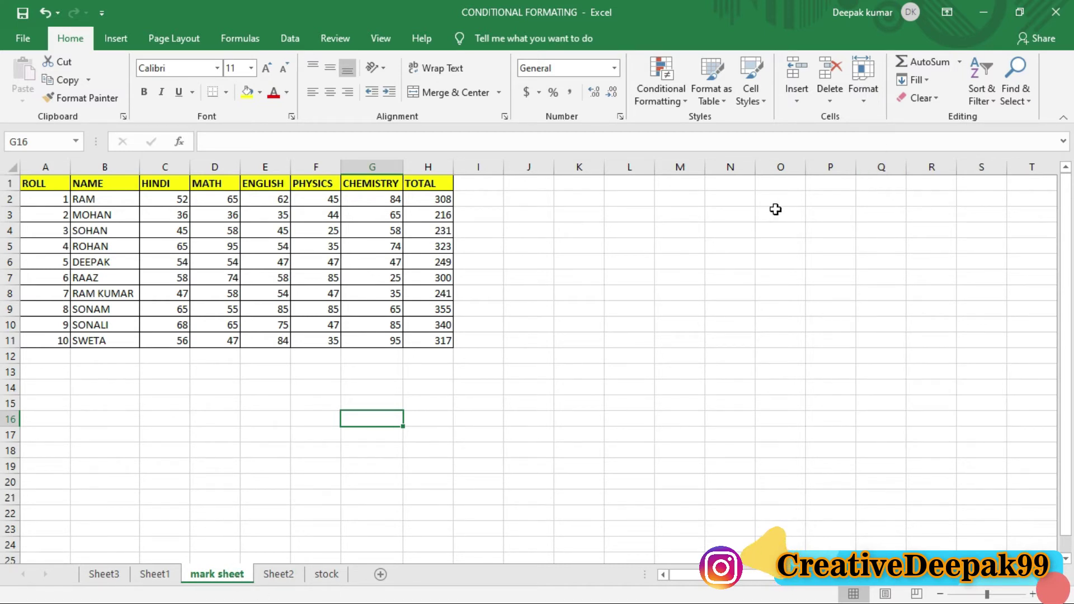
{"action": "left_click", "coordinate": [863, 81]}
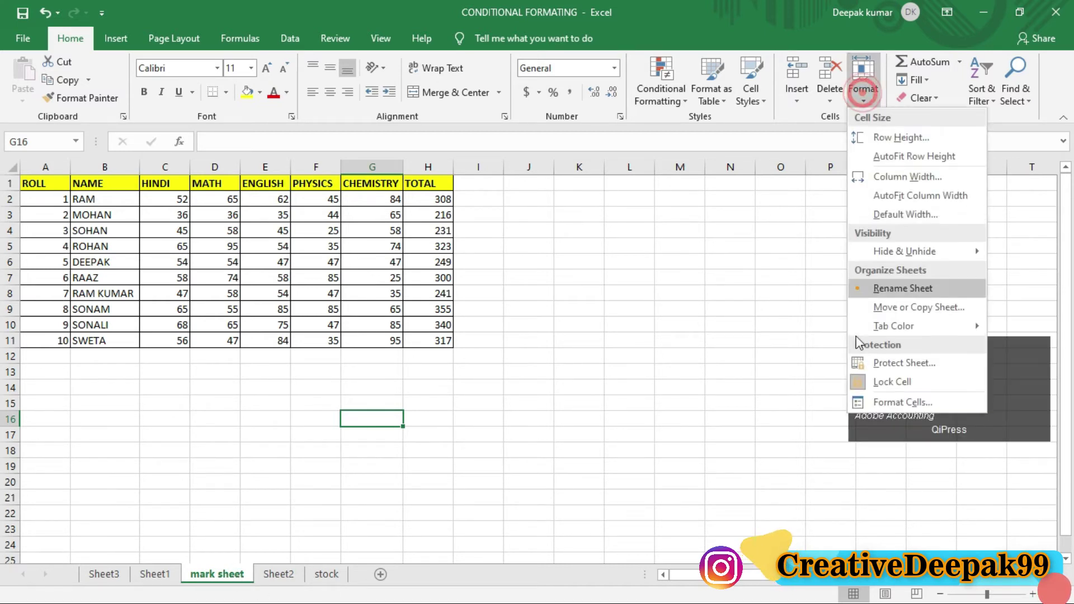
{"action": "left_click", "coordinate": [907, 310]}
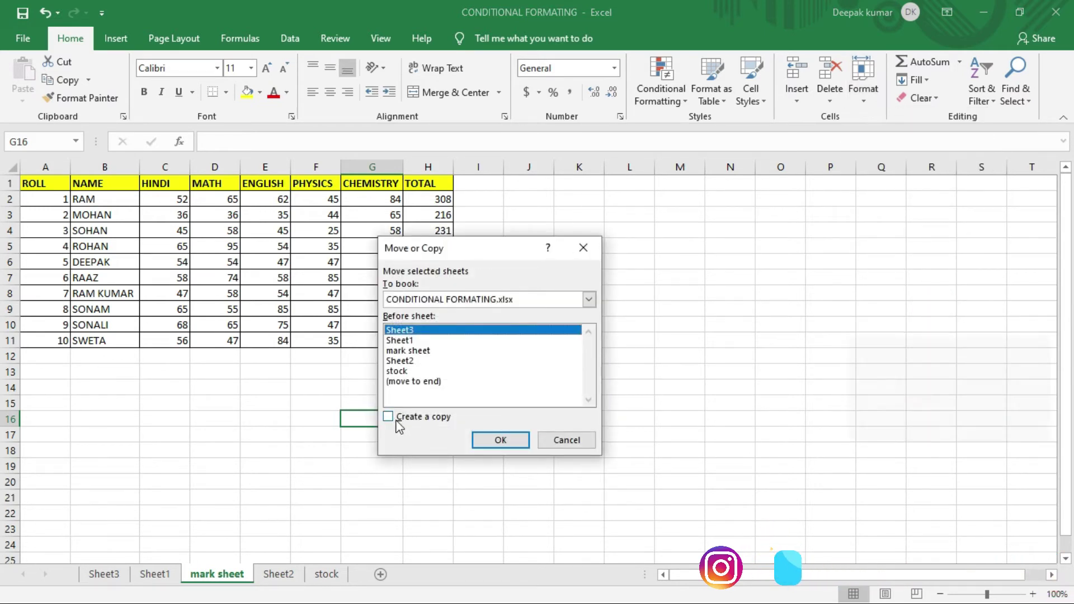
{"action": "key", "text": "ctrl+2"}
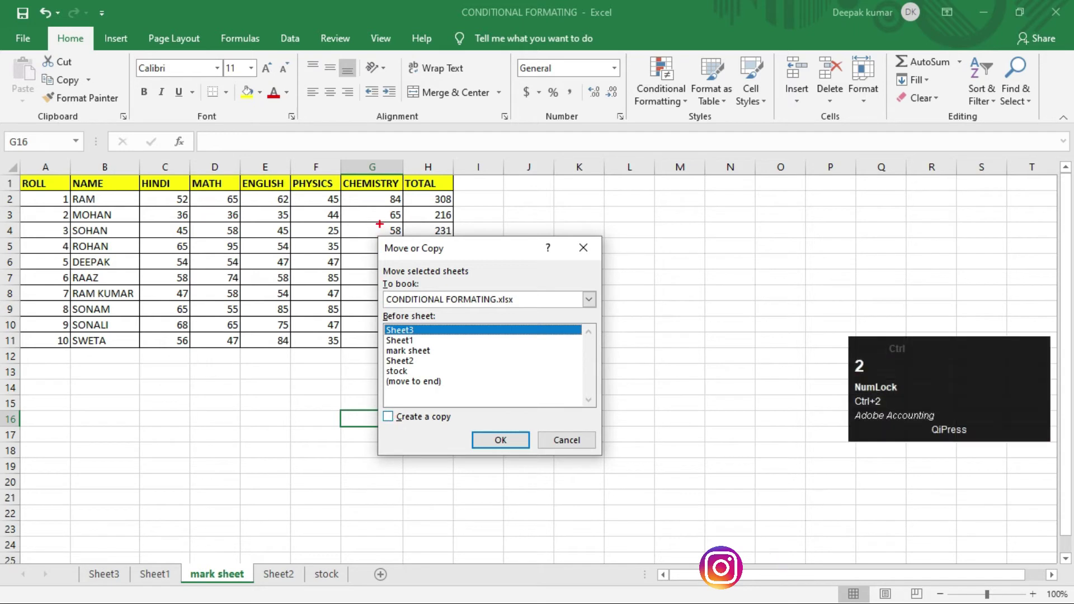
{"action": "left_click_drag", "start_coordinate": [371, 226], "coordinate": [608, 513]}
{"action": "key", "text": "Escape"}
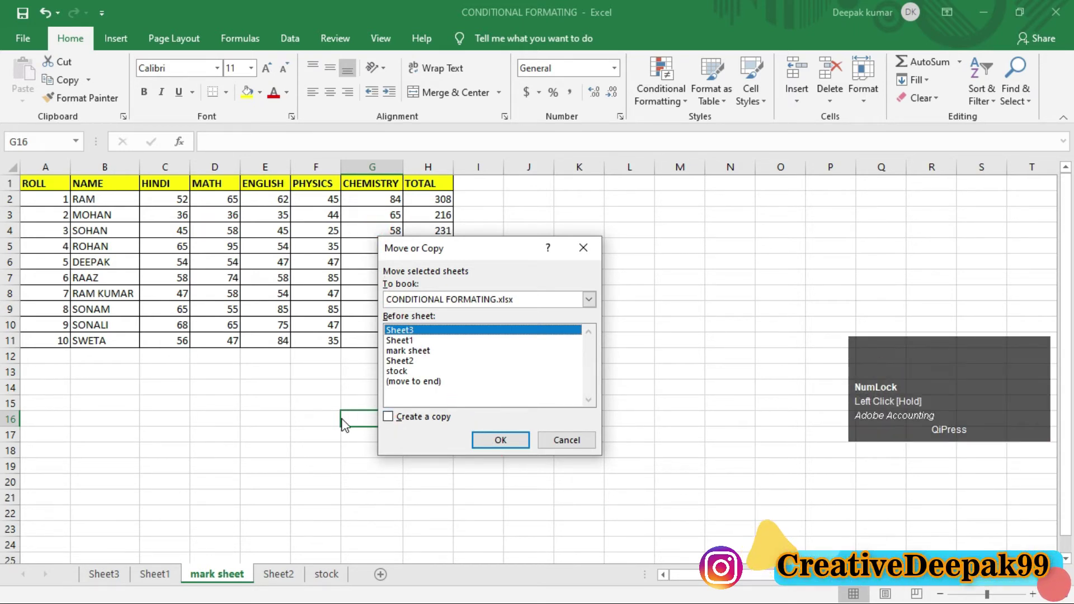
{"action": "key", "text": "ctrl+2"}
{"action": "left_click_drag", "start_coordinate": [373, 400], "coordinate": [463, 437]}
{"action": "scroll", "coordinate": [404, 424], "scroll_direction": "up", "scroll_amount": 2}
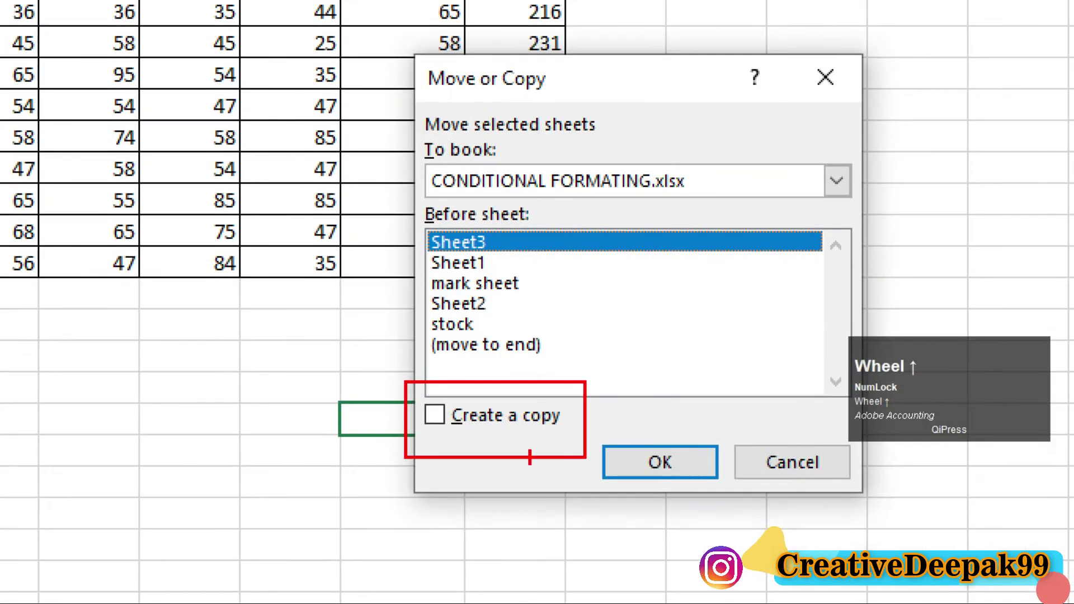
{"action": "key", "text": "Escape"}
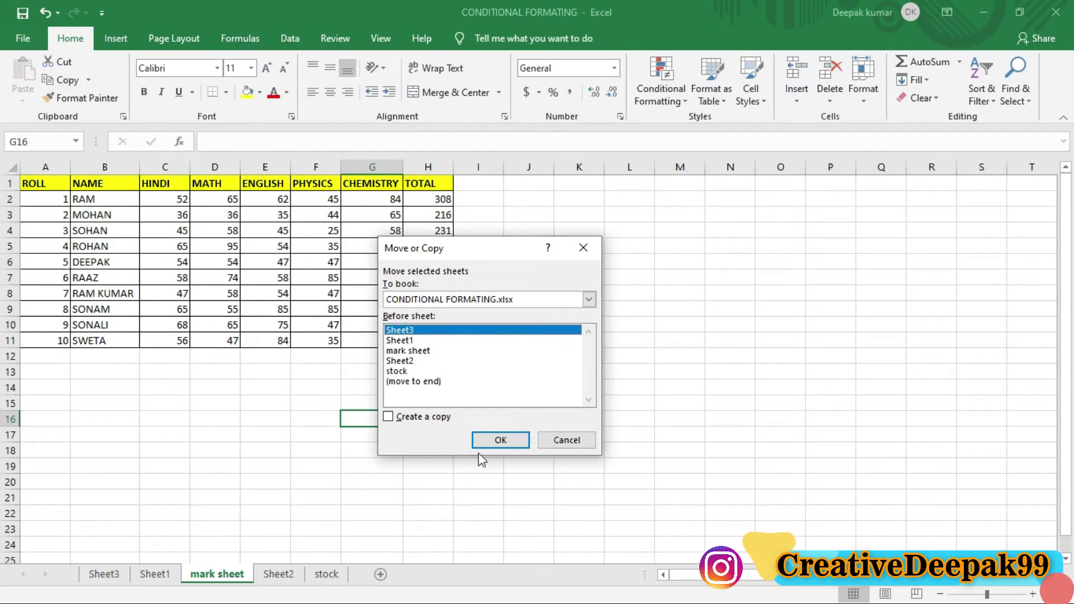
{"action": "left_click", "coordinate": [388, 416]}
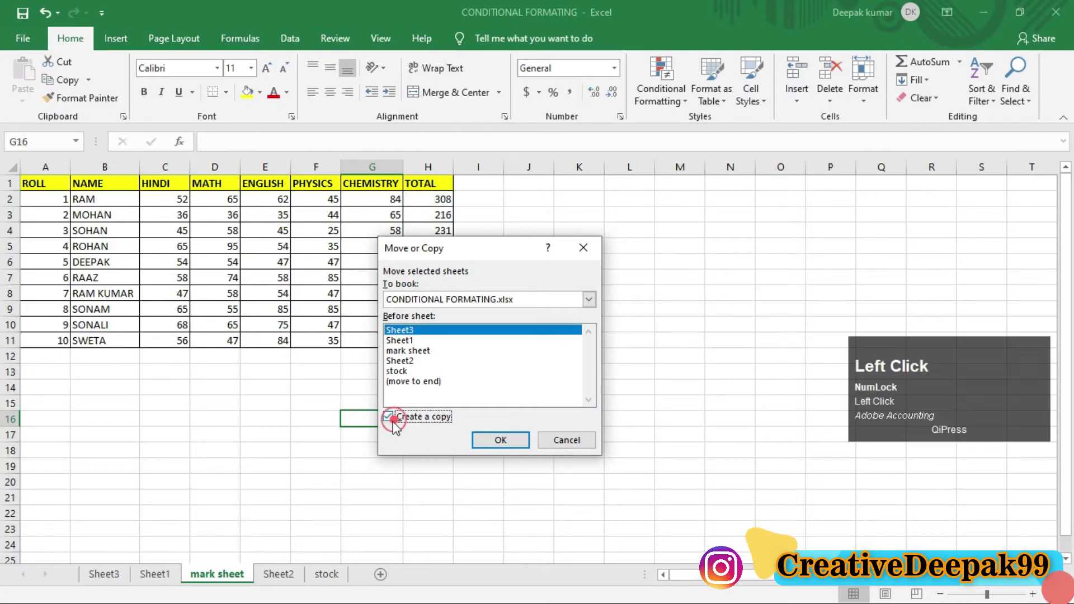
{"action": "left_click", "coordinate": [505, 440]}
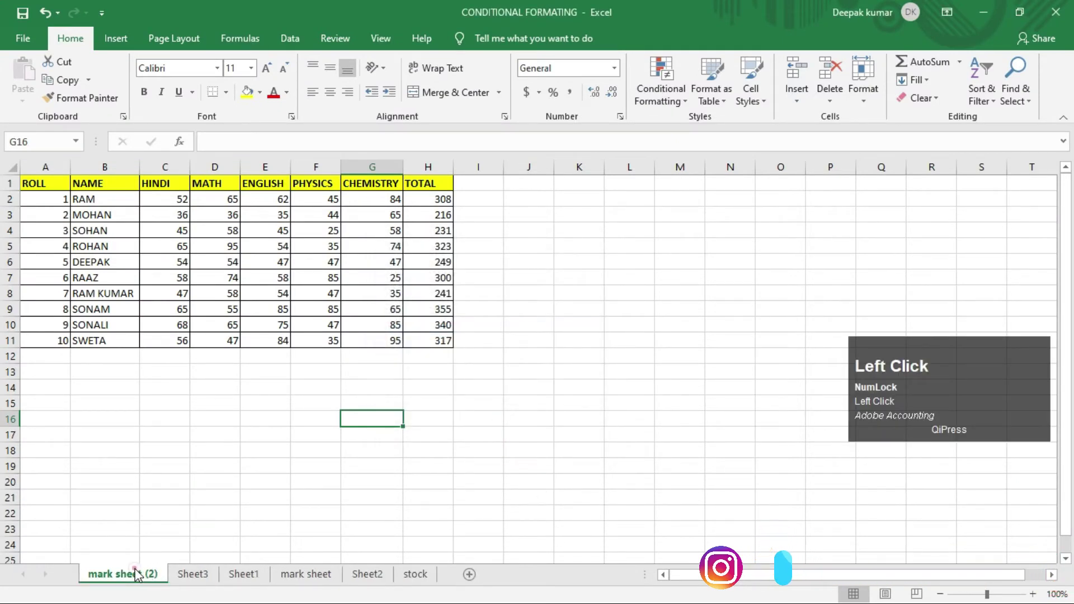
Step: Return to the original mark sheet, select an empty cell and bring up the Format options
{"action": "left_click", "coordinate": [306, 575]}
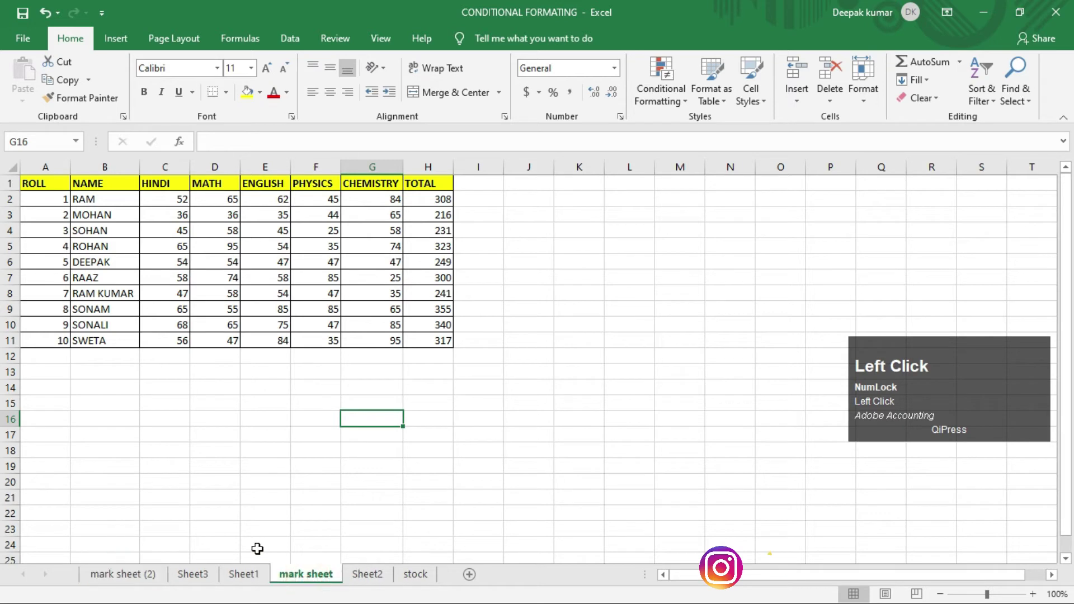
{"action": "key", "text": "ctrl+2"}
{"action": "mouse_move", "coordinate": [267, 559]}
{"action": "left_mouse_down"}
{"action": "mouse_move", "coordinate": [110, 564]}
{"action": "mouse_move", "coordinate": [77, 554]}
{"action": "mouse_move", "coordinate": [161, 593]}
{"action": "left_mouse_up"}
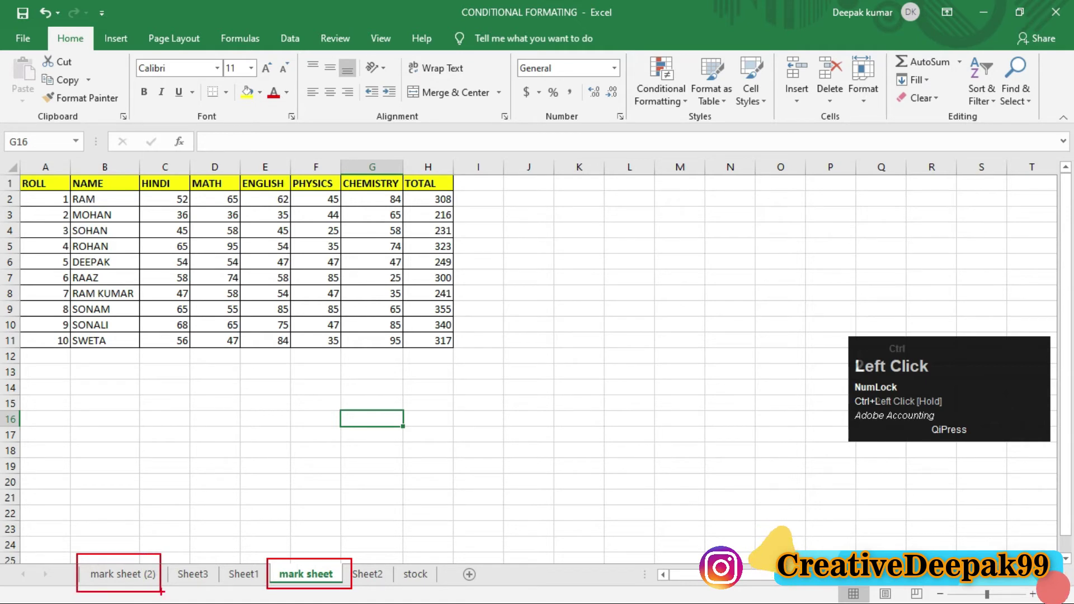
{"action": "key", "text": "ctrl+2"}
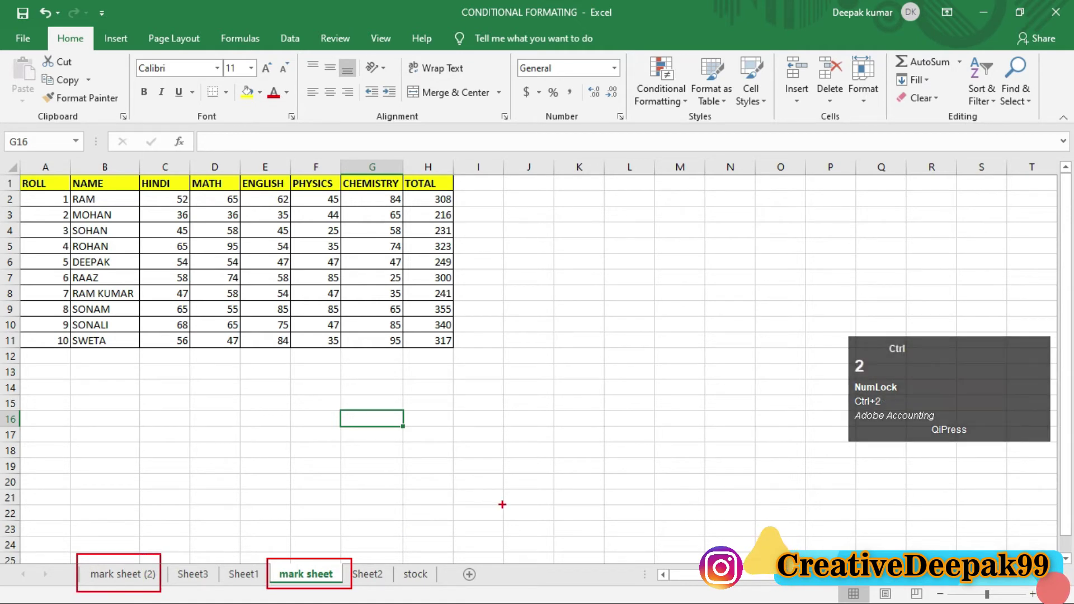
{"action": "left_click", "coordinate": [556, 466]}
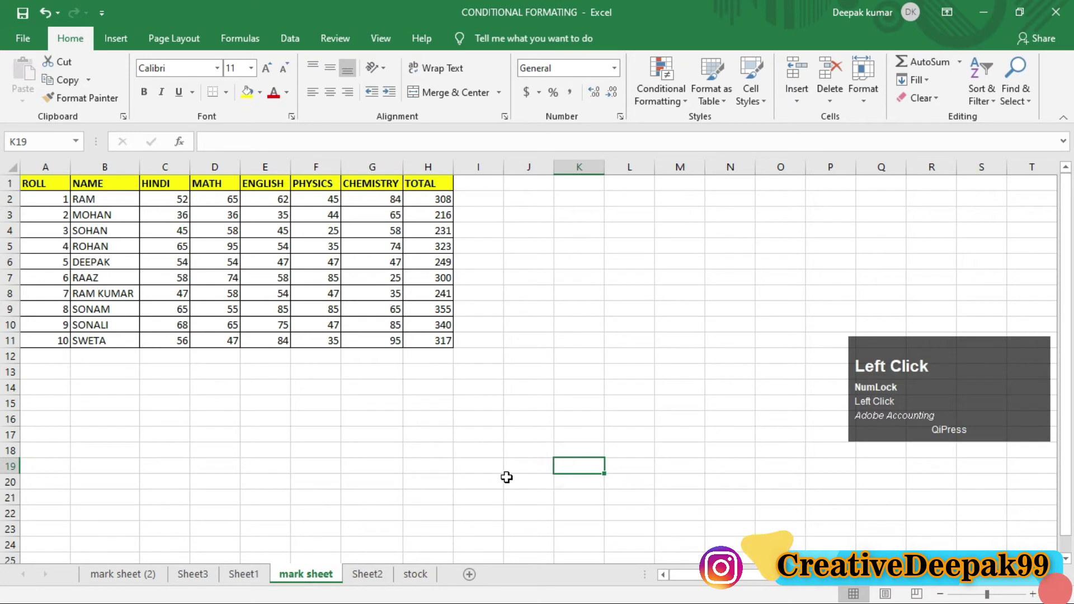
{"action": "left_click", "coordinate": [1045, 465]}
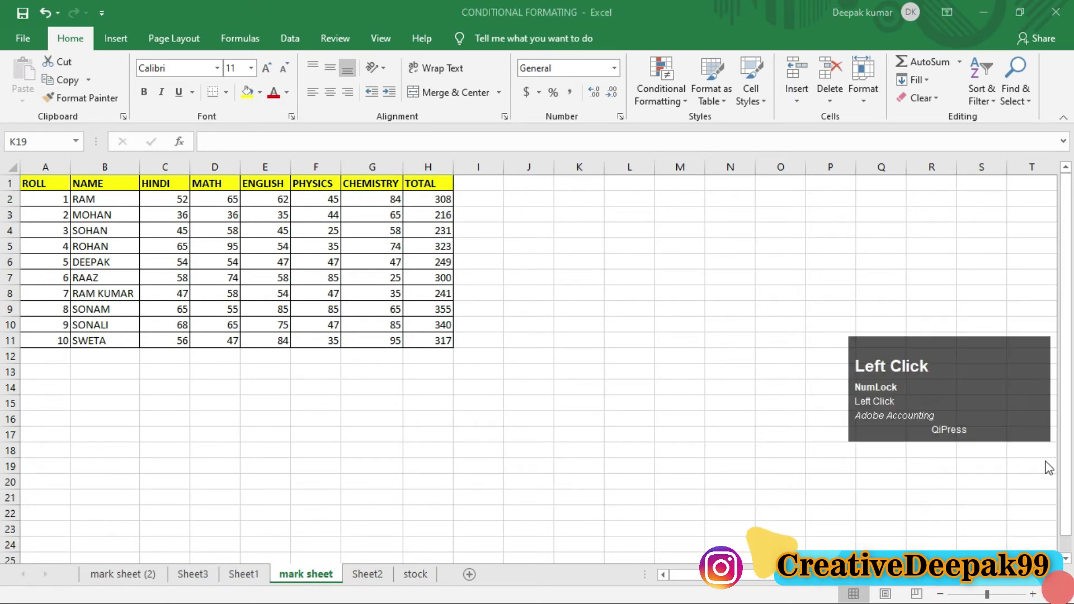
{"action": "left_click", "coordinate": [676, 352]}
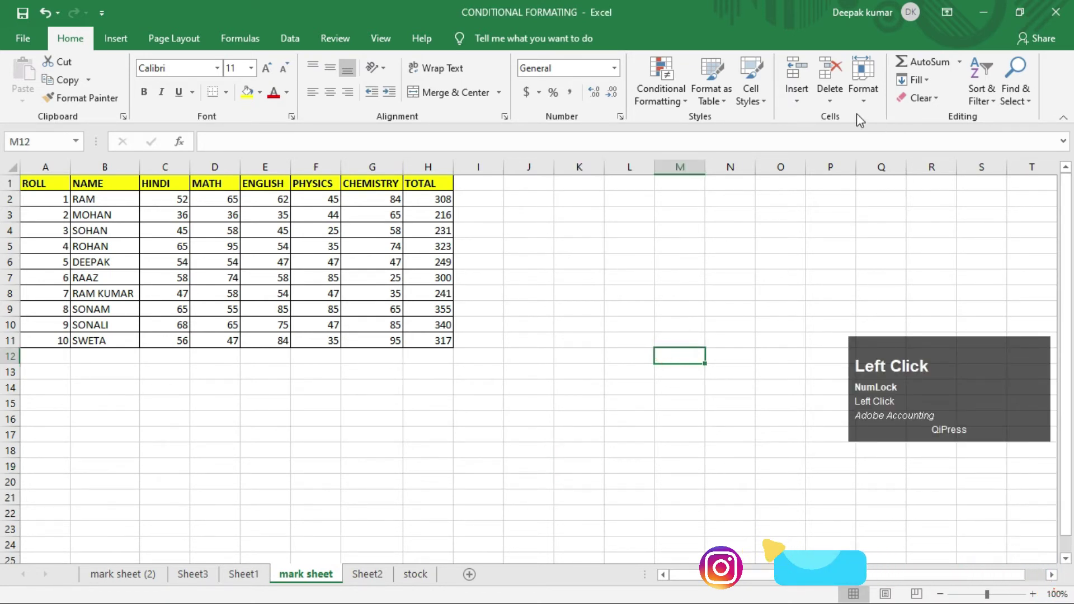
{"action": "left_click", "coordinate": [862, 95]}
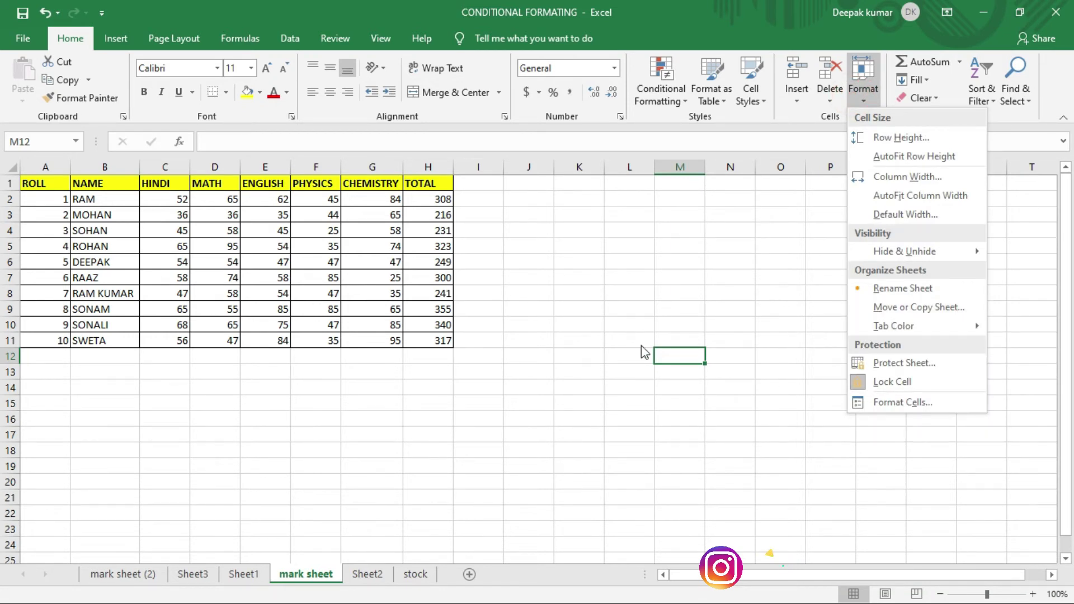
Step: Close the Format options and switch to the empty Sheet2
{"action": "mouse_move", "coordinate": [869, 324]}
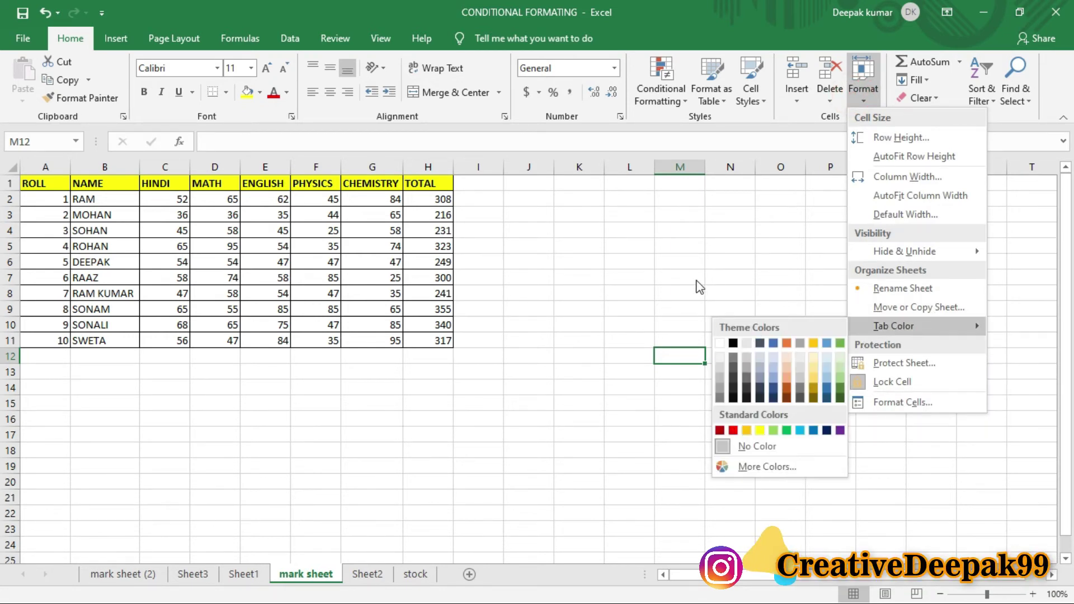
{"action": "left_click", "coordinate": [692, 271]}
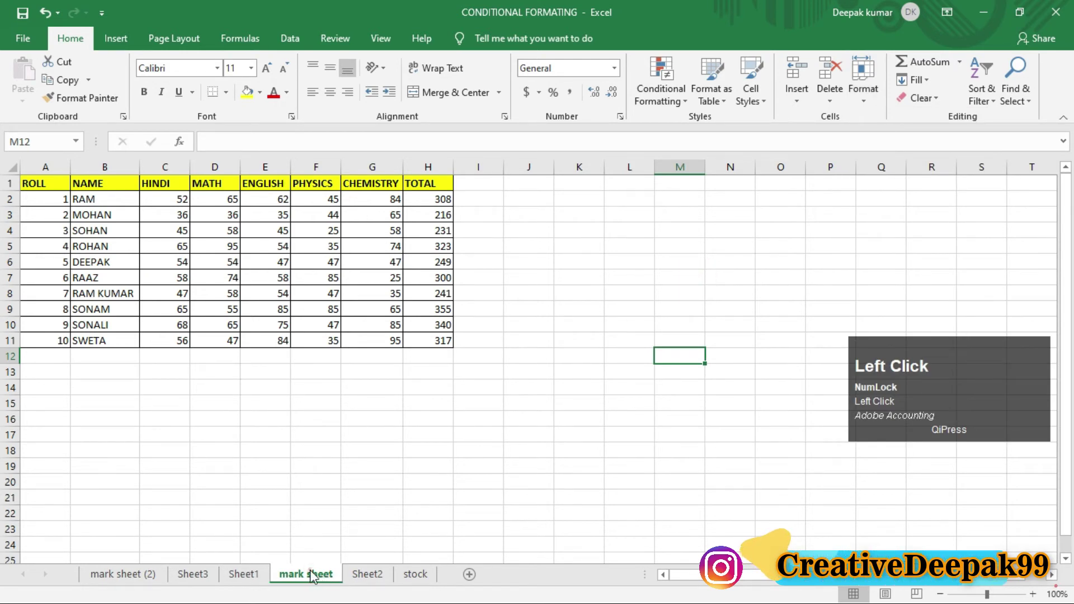
{"action": "left_click", "coordinate": [367, 575]}
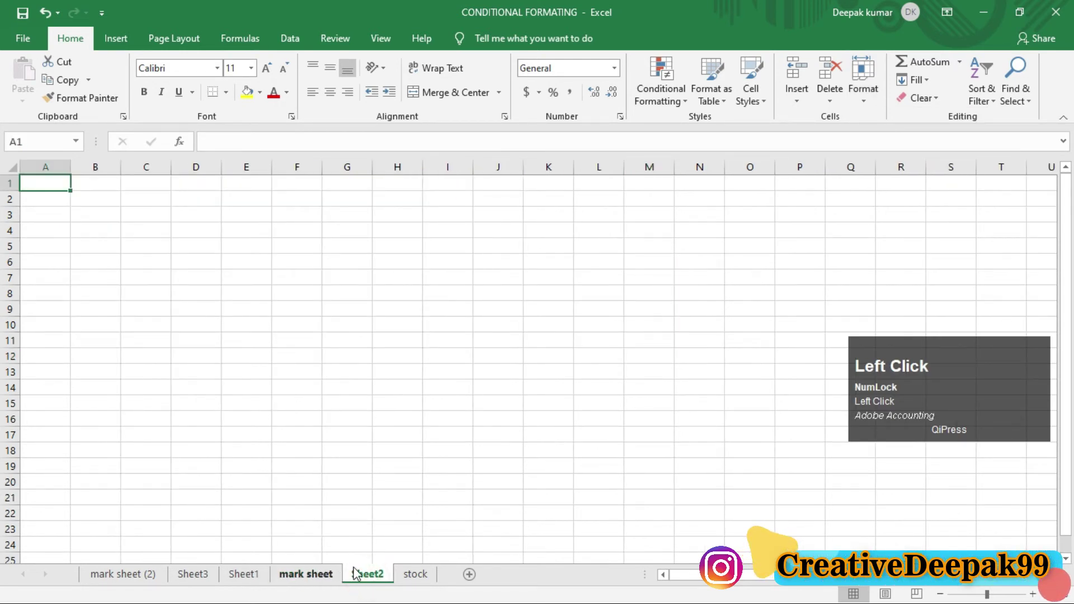
{"action": "key", "text": "ctrl+2"}
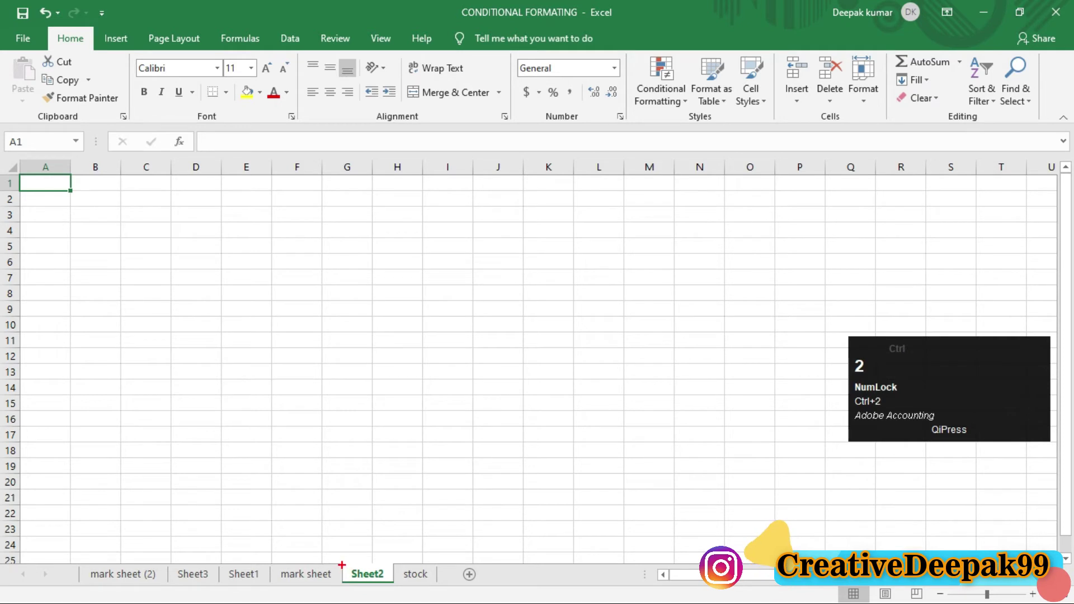
{"action": "left_click", "coordinate": [341, 569], "text": "ctrl"}
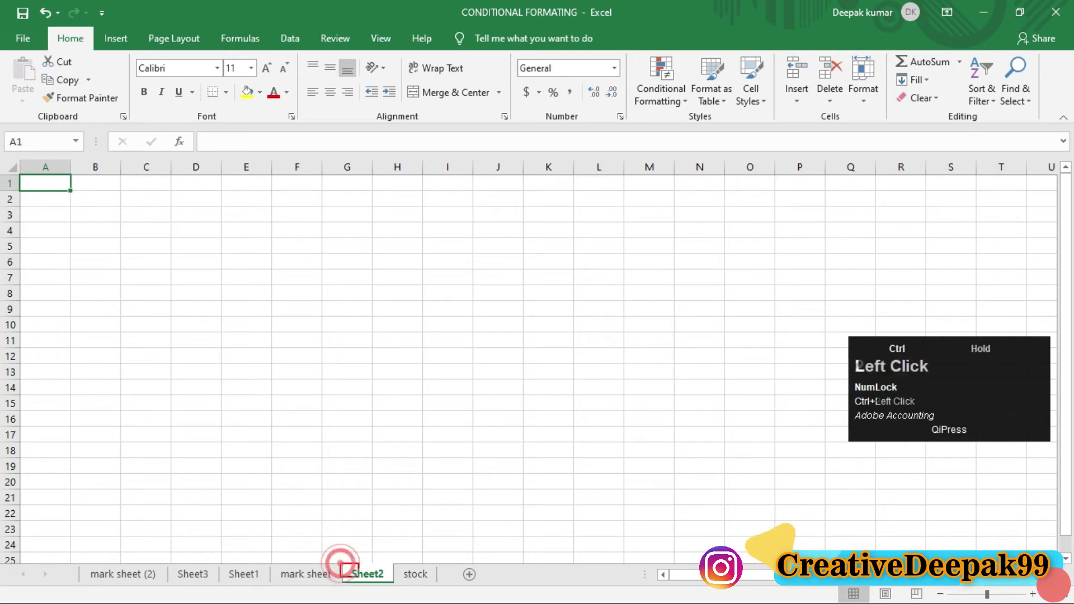
{"action": "left_click", "coordinate": [230, 570], "text": "ctrl"}
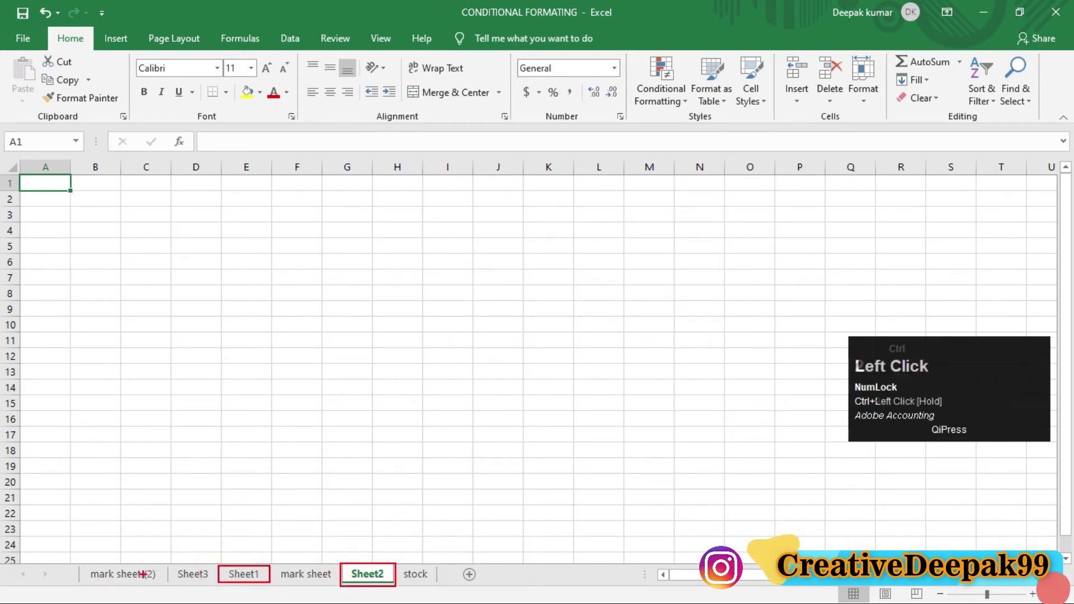
{"action": "left_click", "coordinate": [81, 572], "text": "ctrl"}
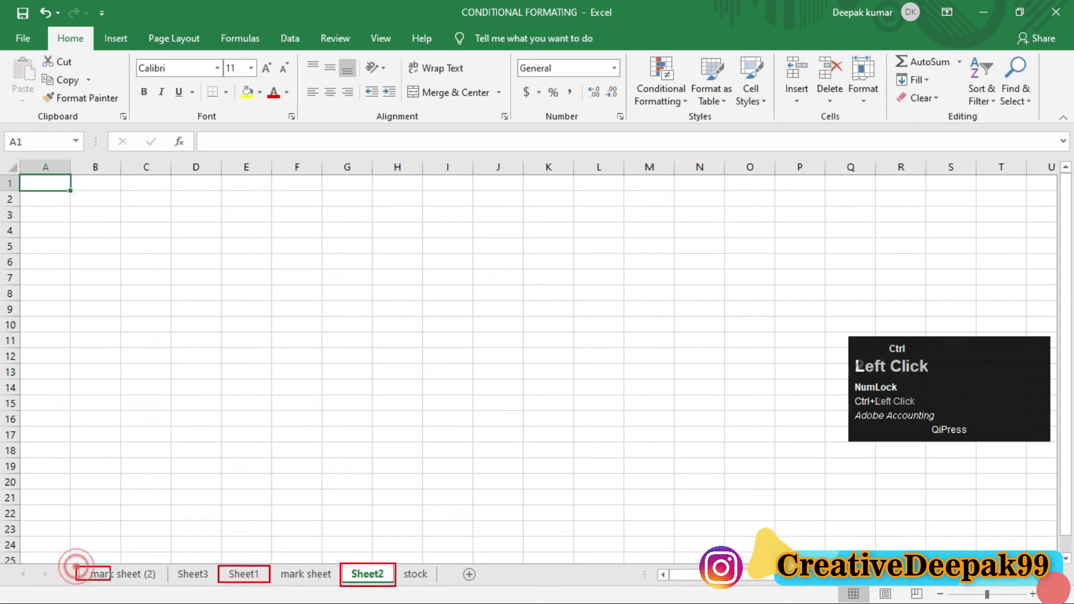
{"action": "left_click_drag", "start_coordinate": [400, 321], "coordinate": [236, 490]}
{"action": "mouse_move", "coordinate": [404, 415]}
{"action": "left_mouse_down"}
{"action": "mouse_move", "coordinate": [364, 481]}
{"action": "mouse_move", "coordinate": [289, 551]}
{"action": "left_mouse_up"}
{"action": "left_click_drag", "start_coordinate": [407, 472], "coordinate": [384, 557]}
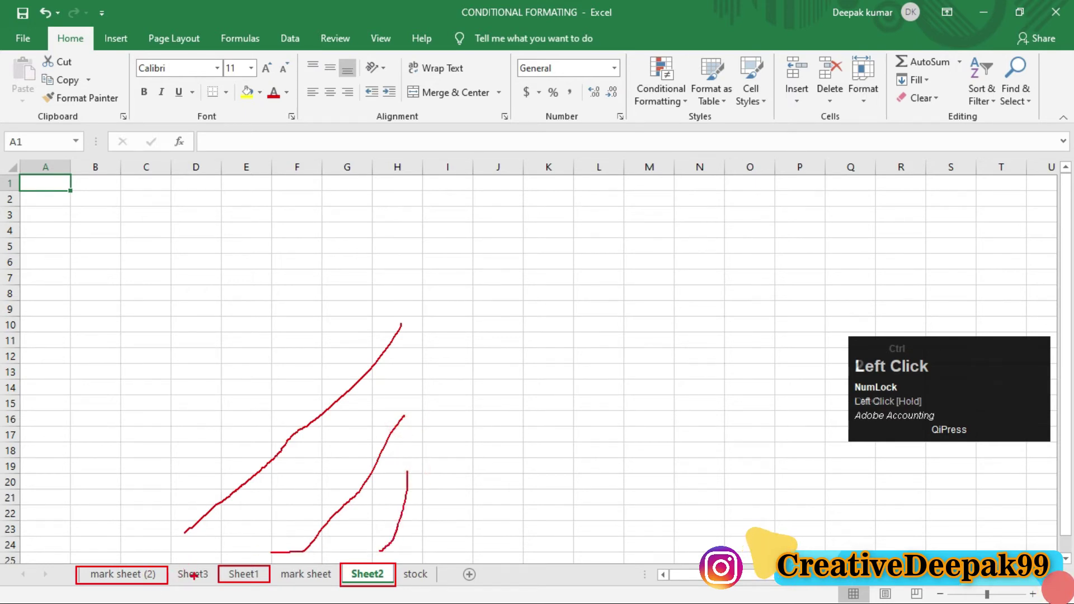
{"action": "key", "text": "ctrl+2"}
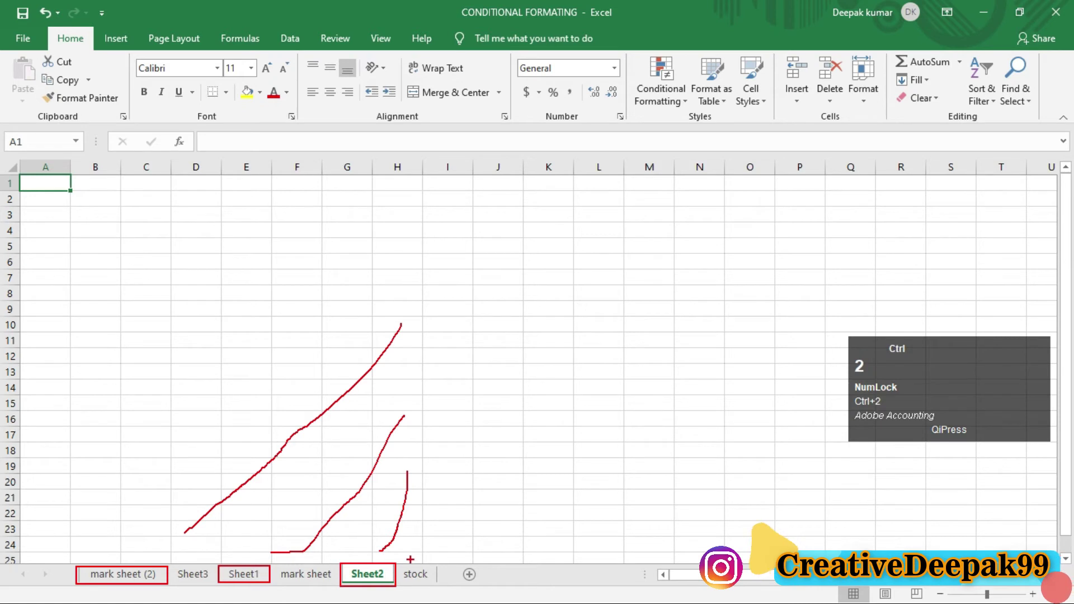
{"action": "left_click", "coordinate": [361, 575]}
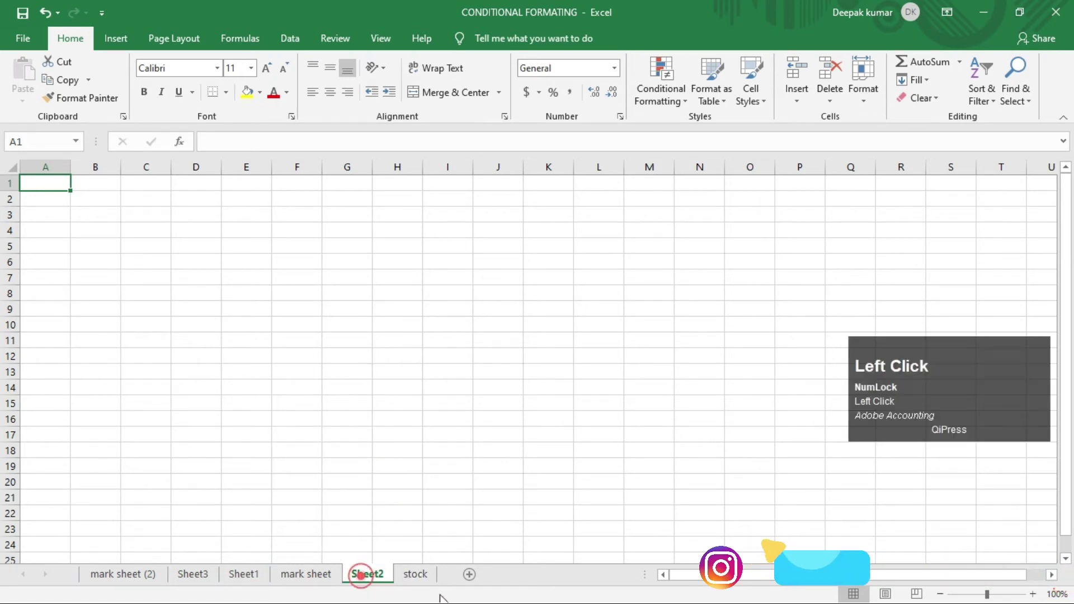
Step: Set the Sheet2 tab colour to Red, then return to the mark sheet
{"action": "left_click", "coordinate": [865, 99]}
{"action": "mouse_move", "coordinate": [922, 324]}
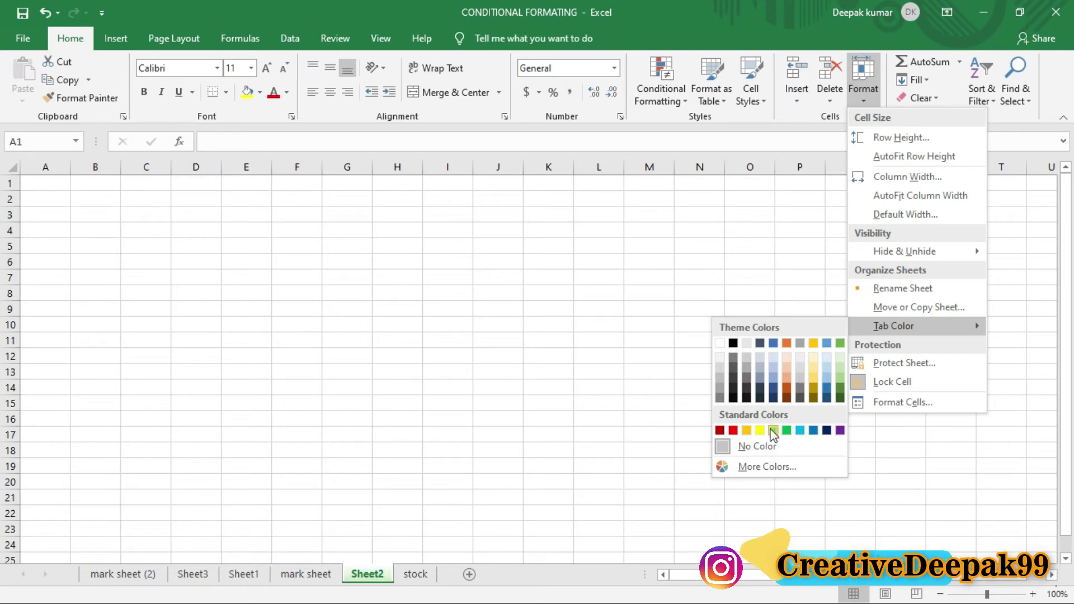
{"action": "left_click", "coordinate": [733, 430]}
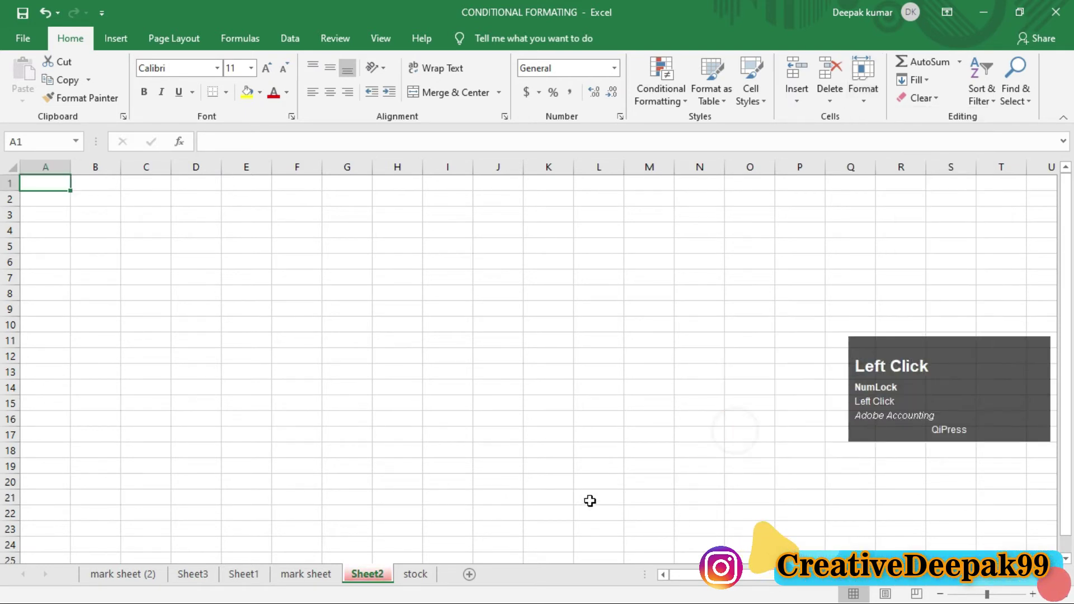
{"action": "left_click", "coordinate": [308, 577]}
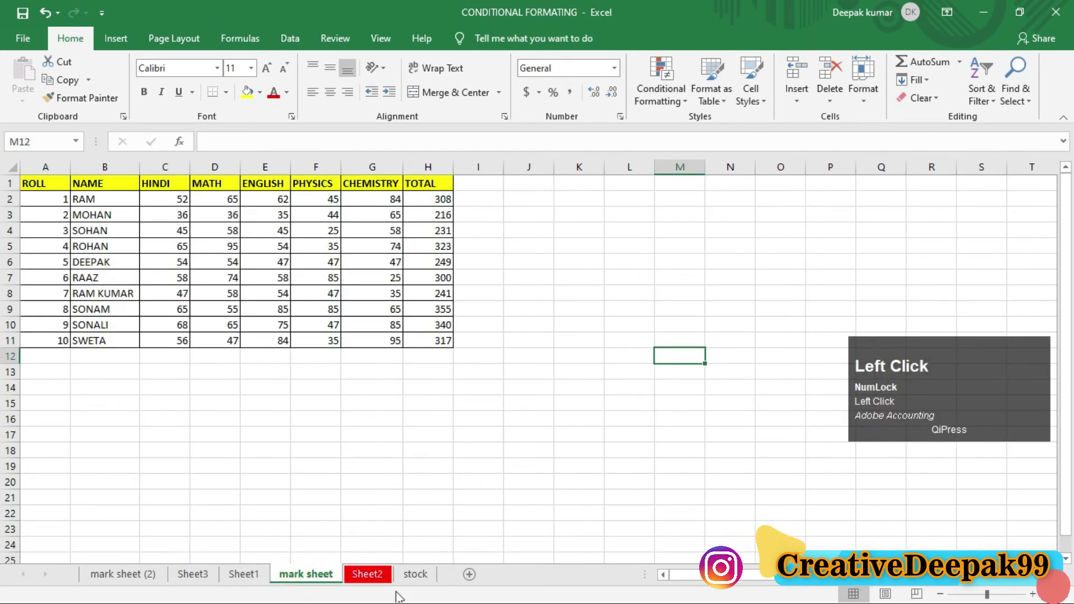
Step: Set the mark sheet tab colour to blue
{"action": "left_click", "coordinate": [305, 576]}
{"action": "left_click", "coordinate": [864, 92]}
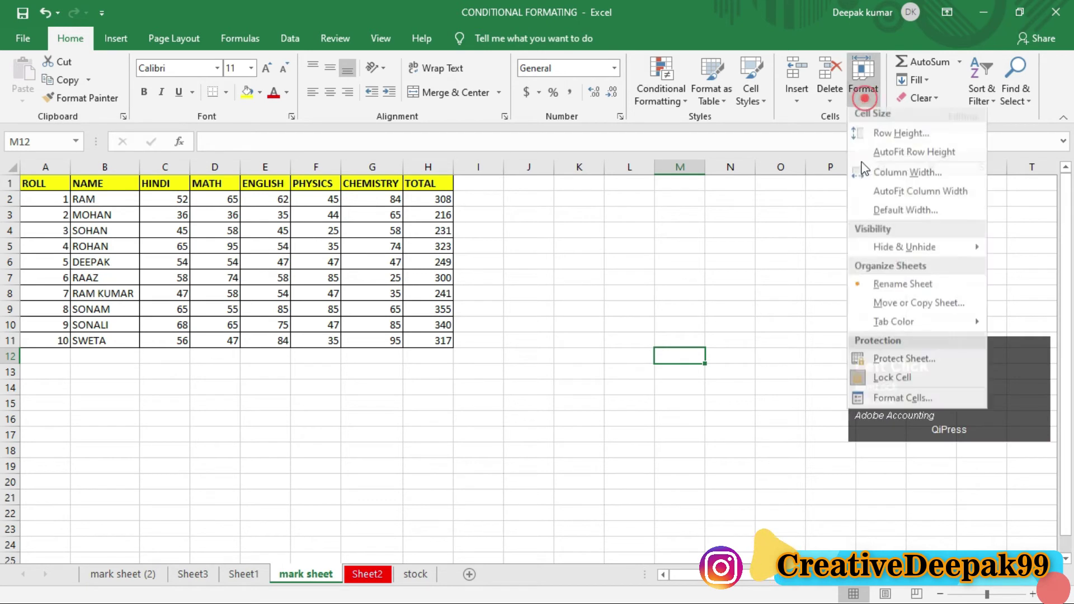
{"action": "mouse_move", "coordinate": [894, 326]}
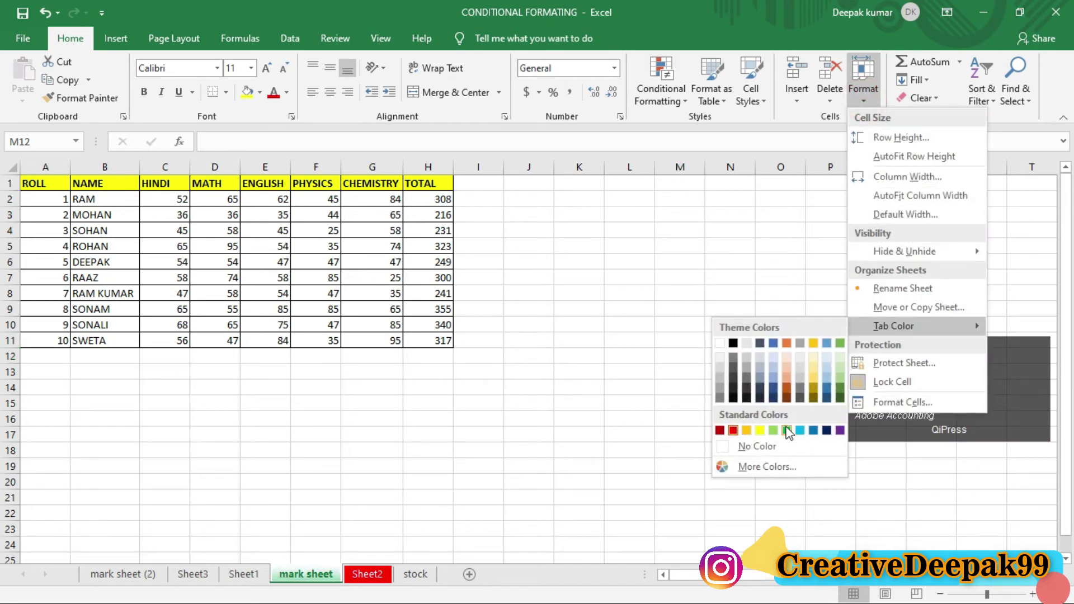
{"action": "left_click", "coordinate": [812, 430]}
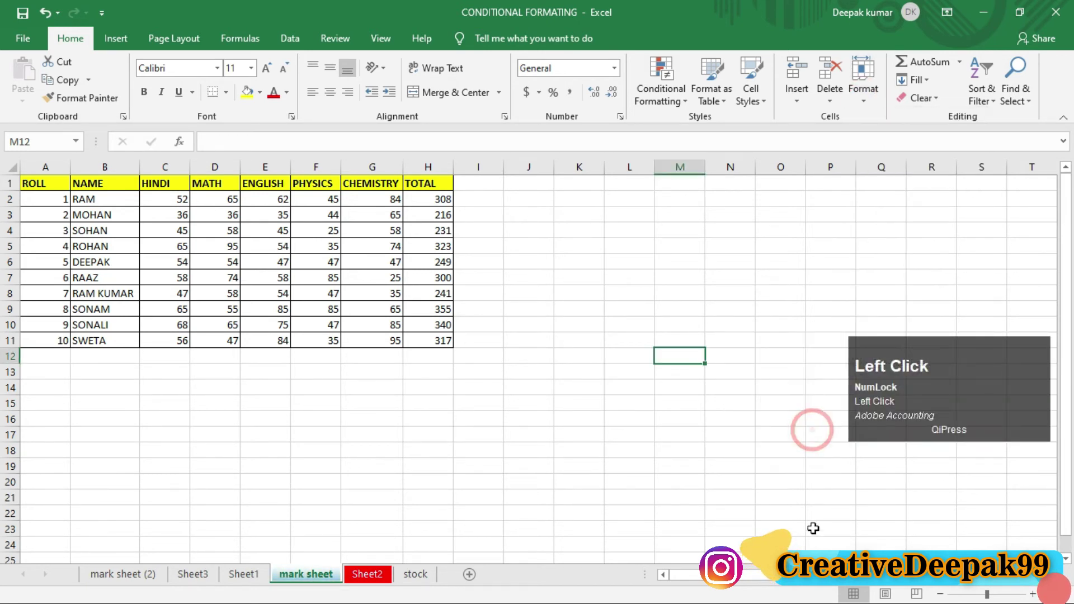
Step: Switch to Sheet1 and set its tab colour to purple
{"action": "left_click", "coordinate": [255, 572]}
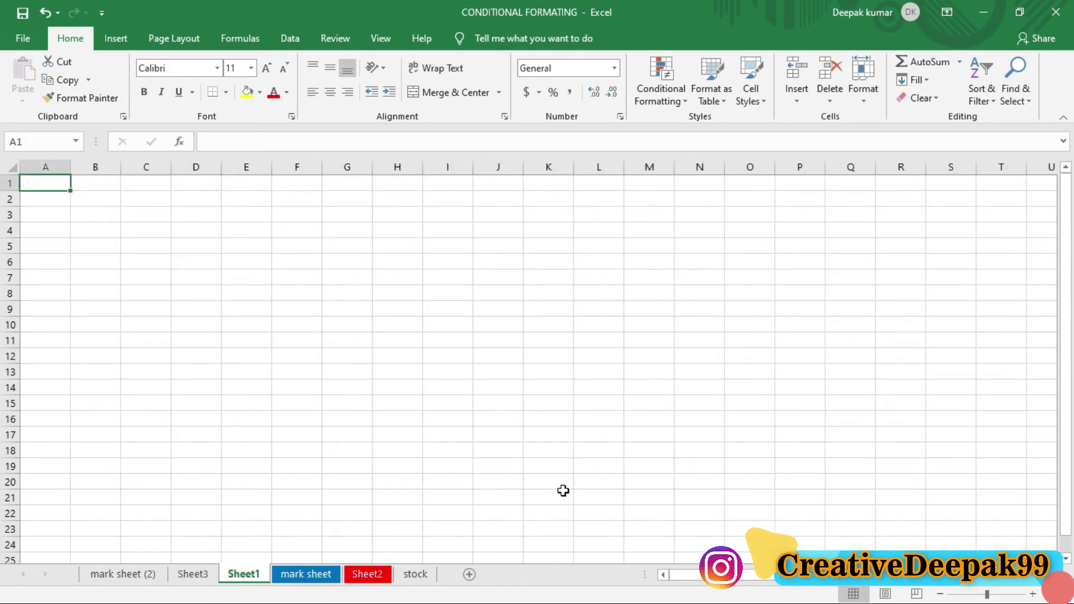
{"action": "left_click", "coordinate": [863, 84]}
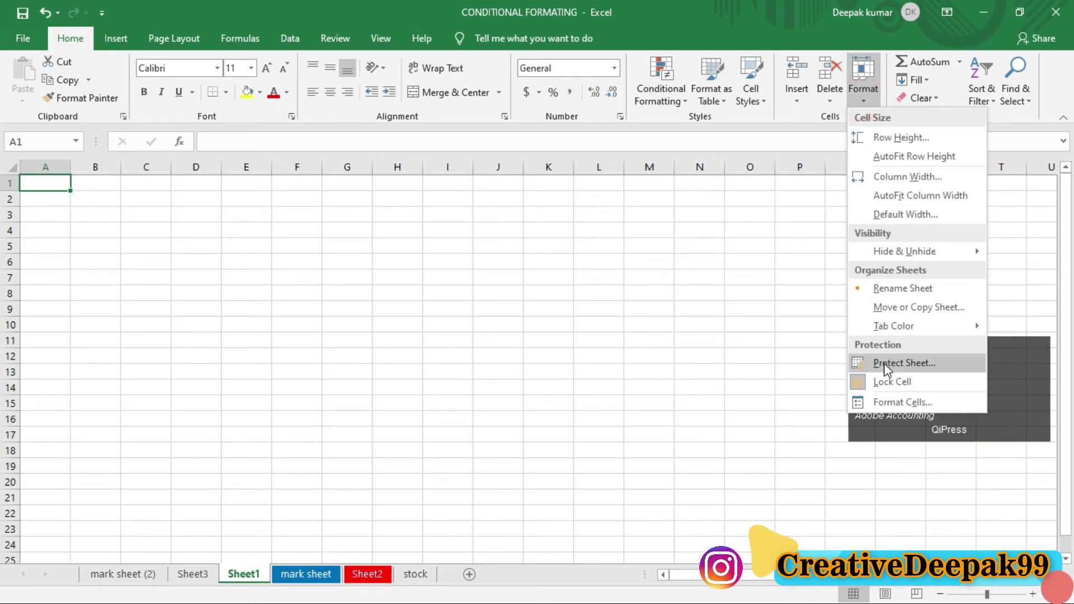
{"action": "mouse_move", "coordinate": [888, 331]}
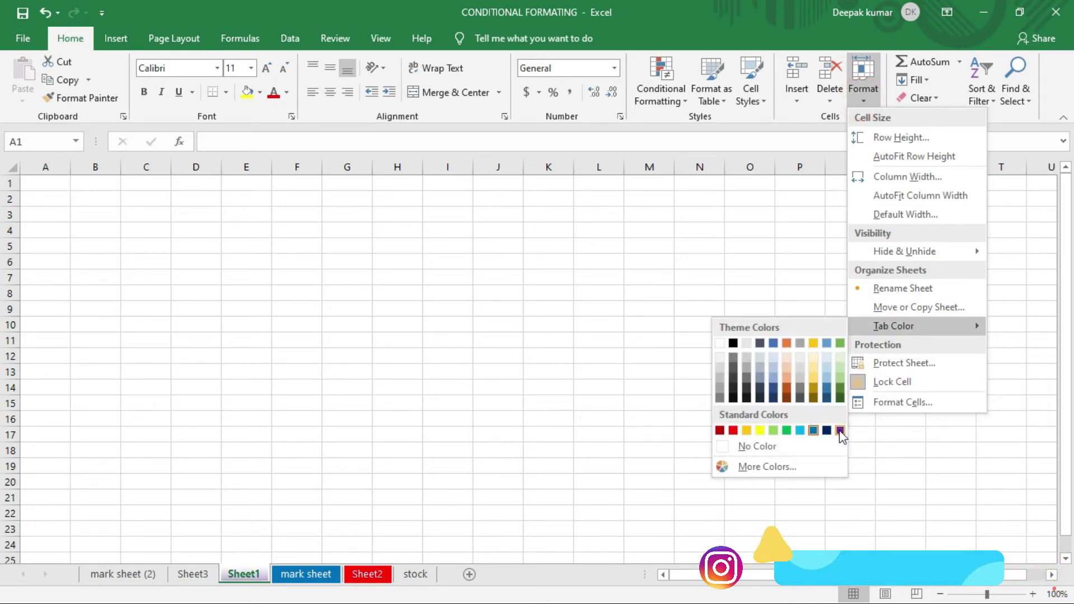
{"action": "left_click", "coordinate": [838, 430]}
{"action": "left_click", "coordinate": [304, 511]}
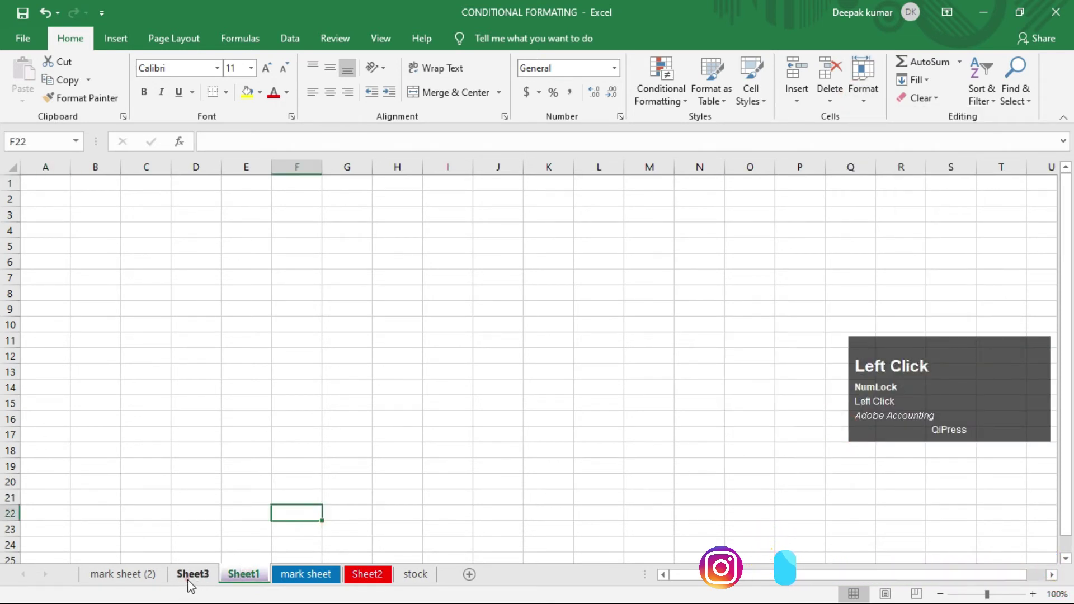
Step: Switch to the empty Sheet3 to view the coloured tabs
{"action": "left_click", "coordinate": [191, 576]}
{"action": "key", "text": "ctrl+2"}
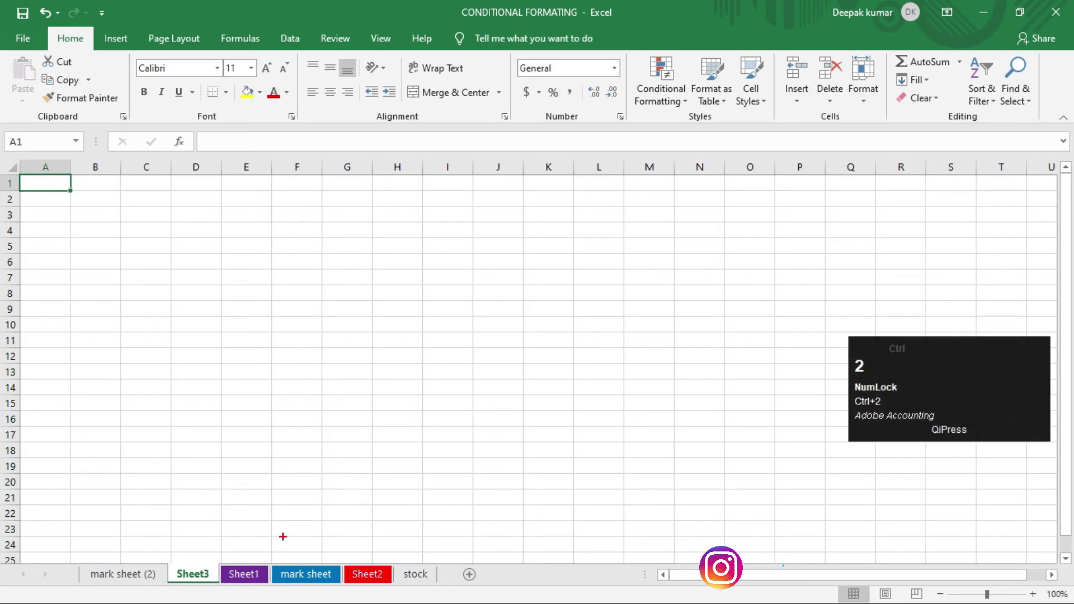
{"action": "left_click_drag", "start_coordinate": [215, 559], "coordinate": [391, 586]}
{"action": "left_click_drag", "start_coordinate": [369, 544], "coordinate": [558, 352]}
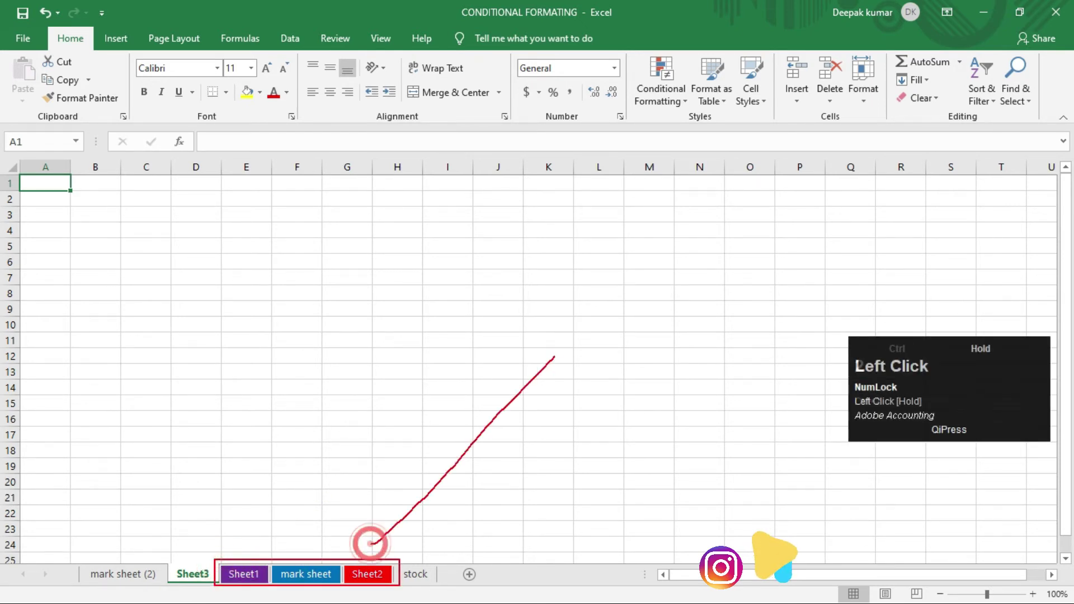
{"action": "left_click_drag", "start_coordinate": [269, 543], "coordinate": [506, 302]}
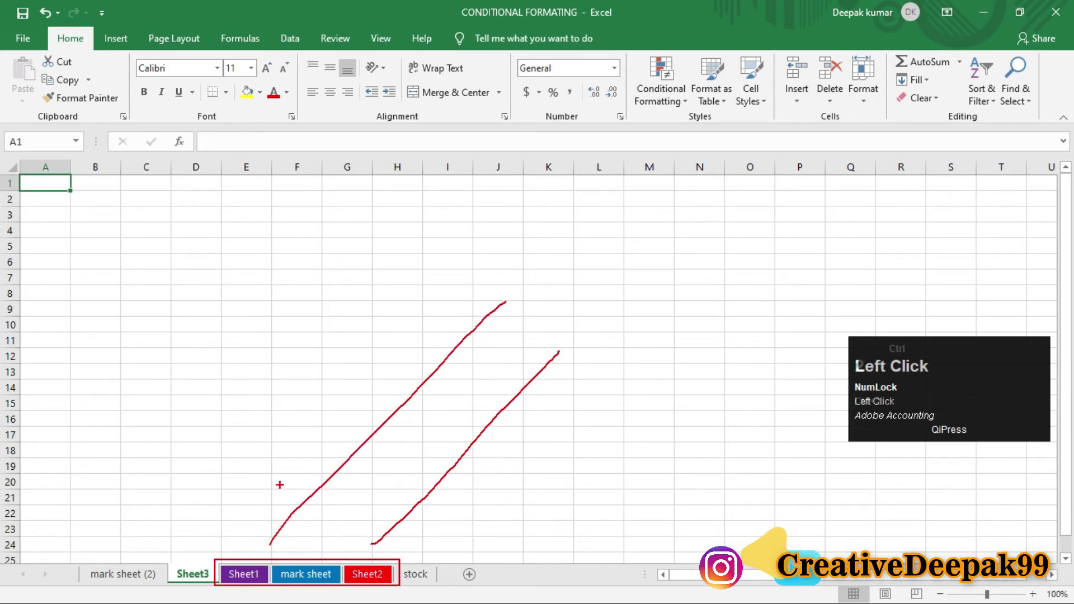
{"action": "left_click_drag", "start_coordinate": [326, 372], "coordinate": [246, 559]}
{"action": "mouse_move", "coordinate": [397, 398]}
{"action": "left_mouse_down"}
{"action": "mouse_move", "coordinate": [352, 534]}
{"action": "mouse_move", "coordinate": [320, 550]}
{"action": "left_mouse_up"}
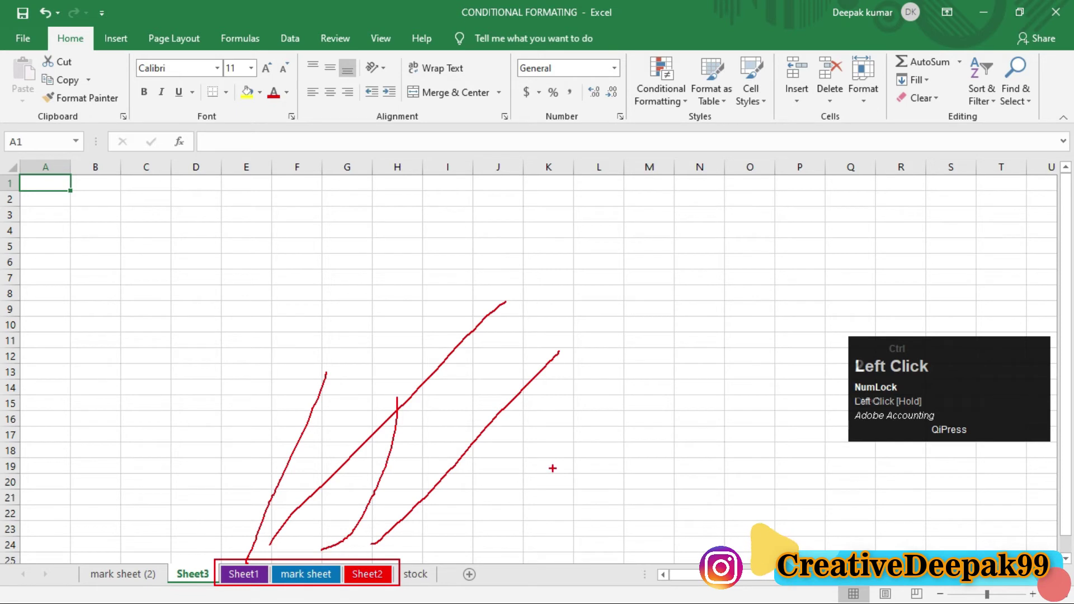
{"action": "key", "text": "Escape"}
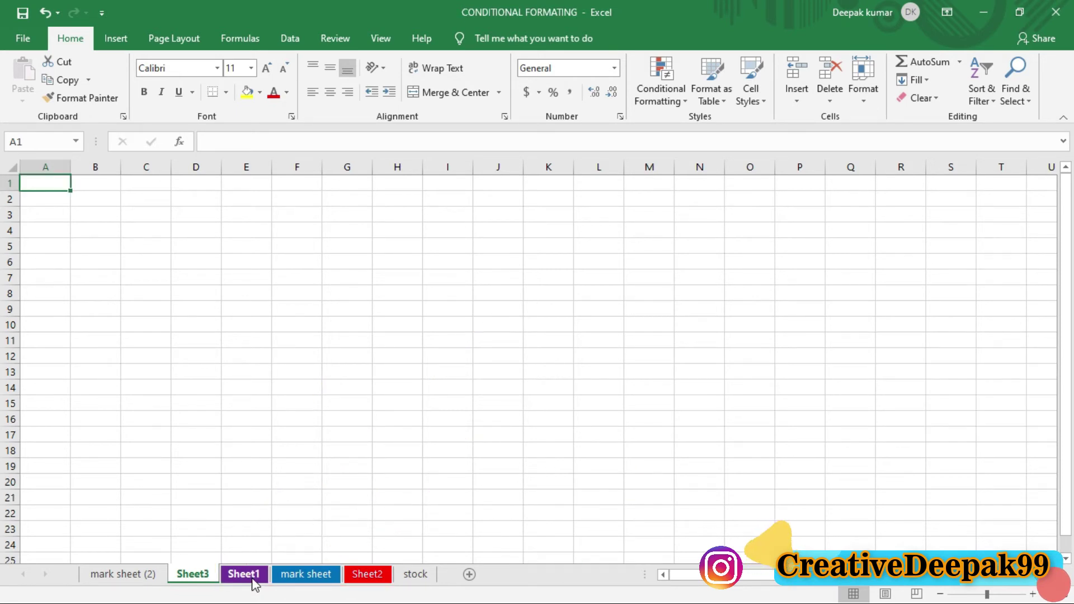
{"action": "left_click", "coordinate": [863, 86]}
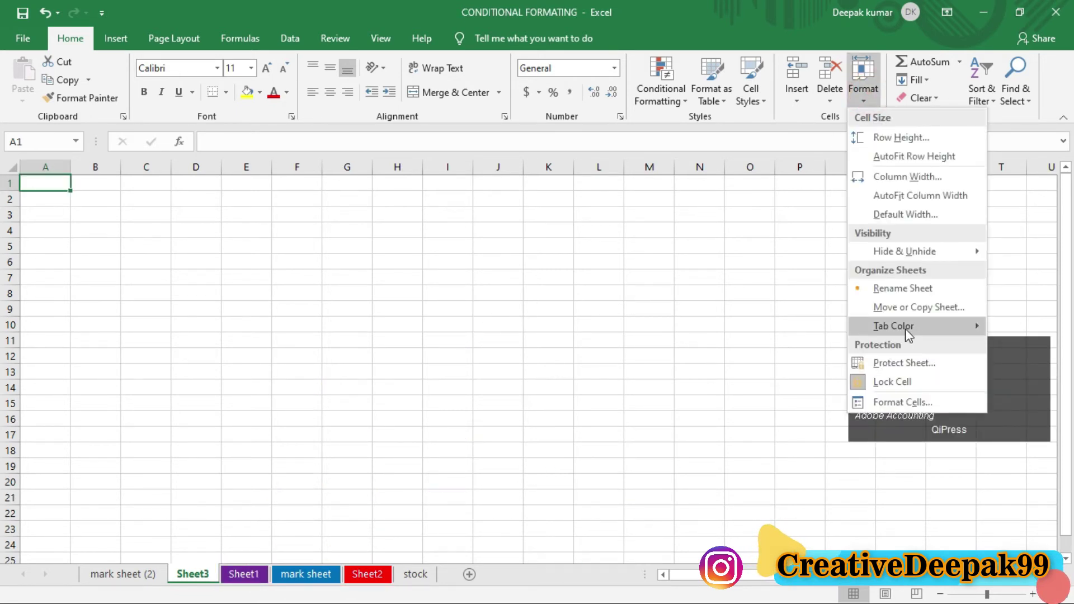
{"action": "left_click", "coordinate": [758, 344]}
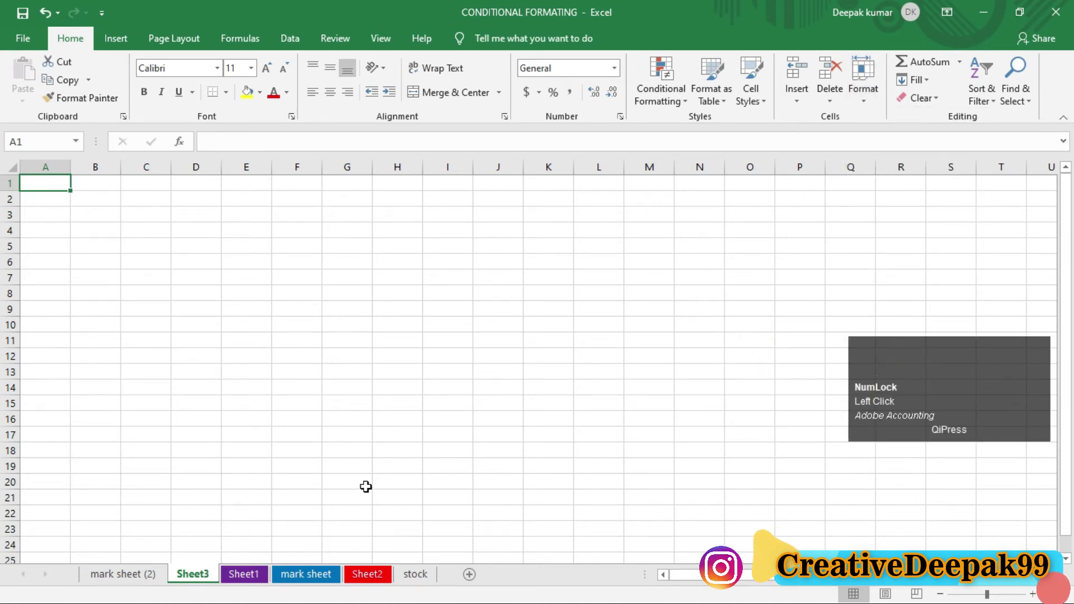
Step: Dismiss the Format options on Sheet3 and switch to mark sheet (2)
{"action": "left_click", "coordinate": [757, 296]}
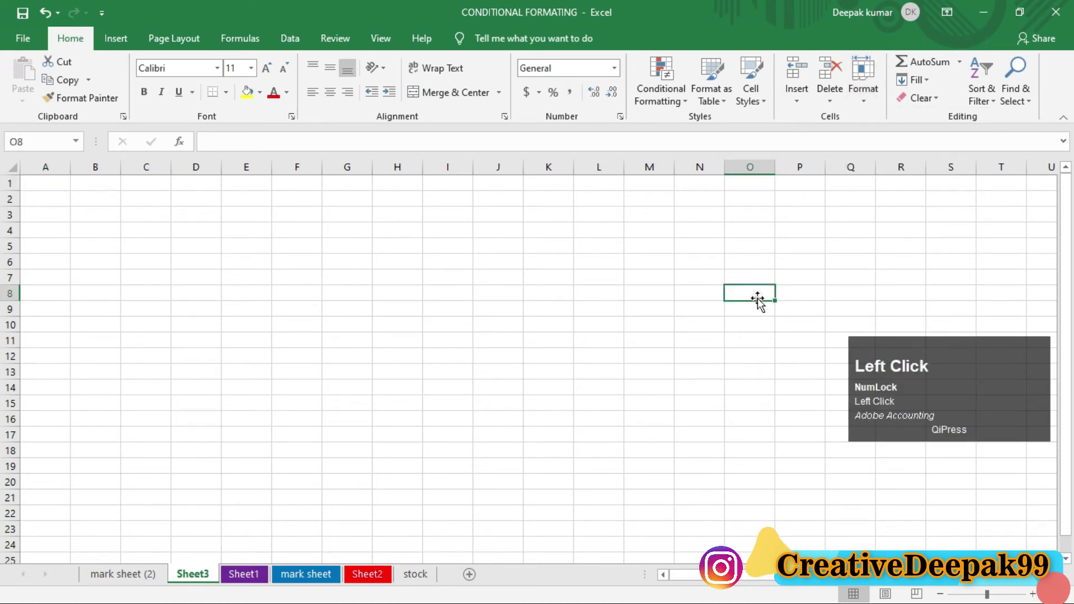
{"action": "left_click", "coordinate": [861, 100]}
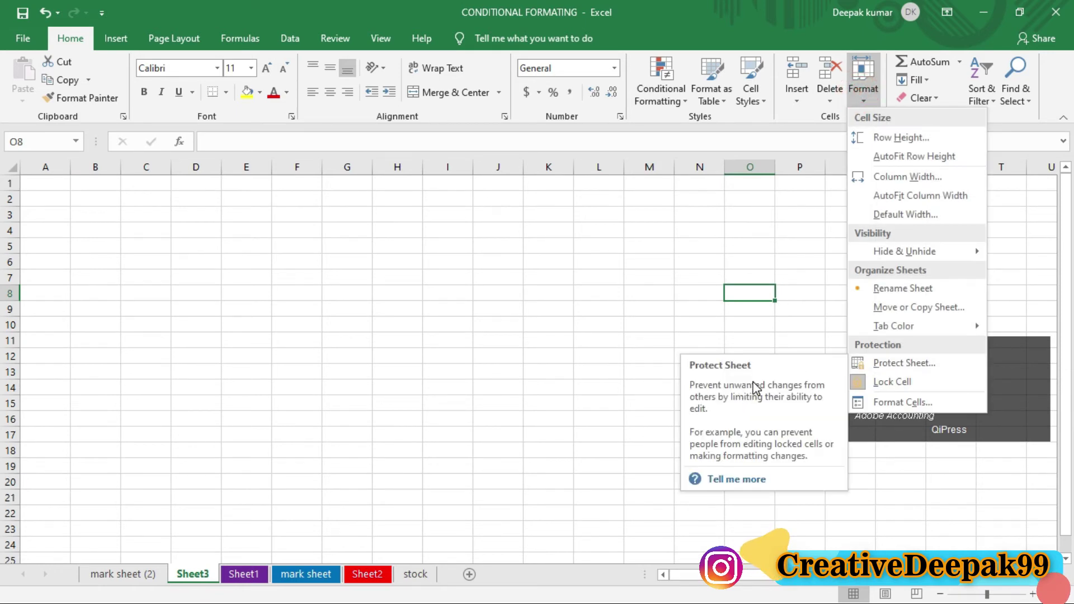
{"action": "left_click", "coordinate": [567, 313]}
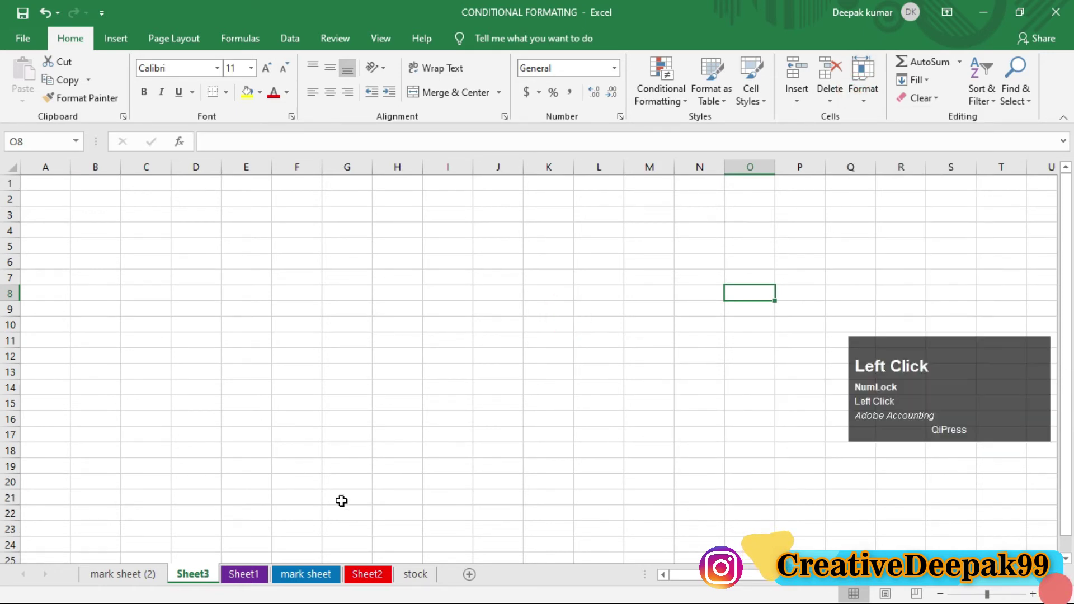
{"action": "left_click", "coordinate": [148, 573]}
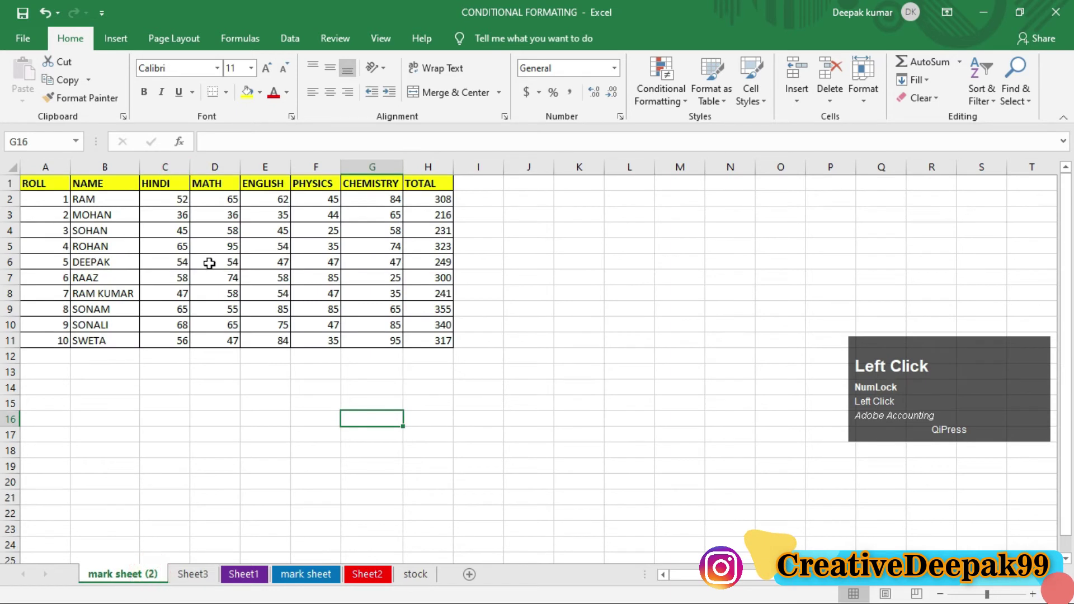
Step: Enter test text 'uytuty' in M9, 'ttryhrt' in M15 and 'trrrt' in K9
{"action": "left_click", "coordinate": [668, 308]}
{"action": "type", "text": "uytuty"}
{"action": "left_click", "coordinate": [678, 397]}
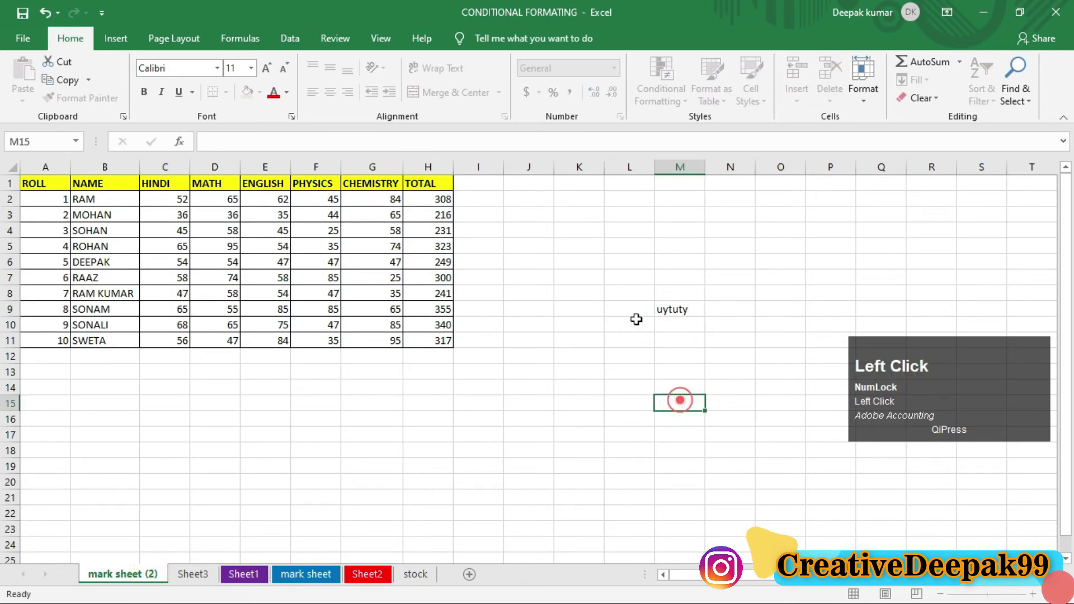
{"action": "type", "text": "ttryhrt"}
{"action": "left_click", "coordinate": [565, 306]}
{"action": "type", "text": "trrrt"}
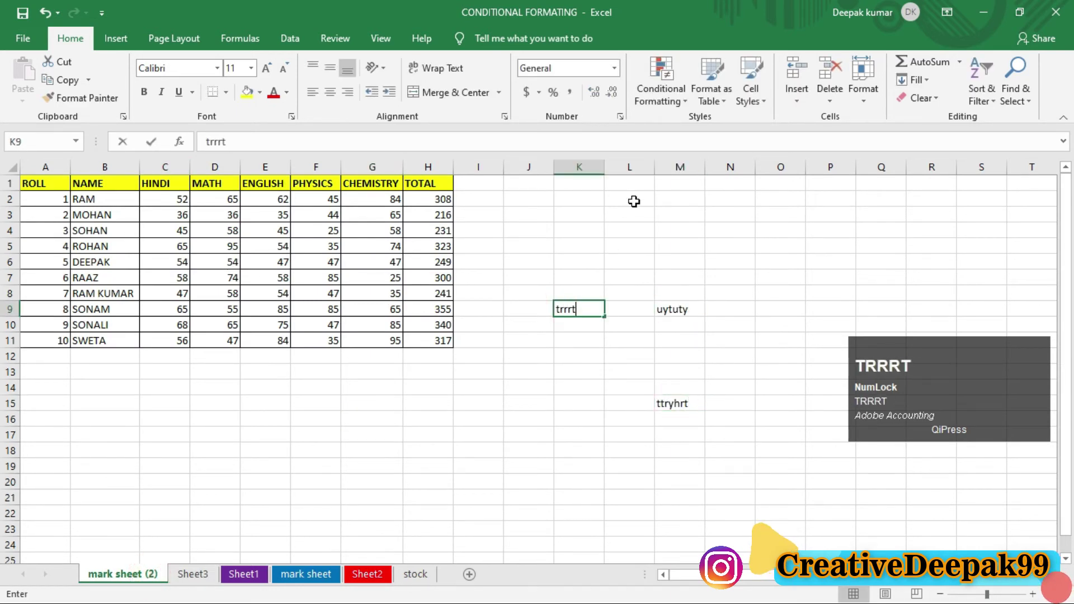
{"action": "left_click", "coordinate": [630, 200]}
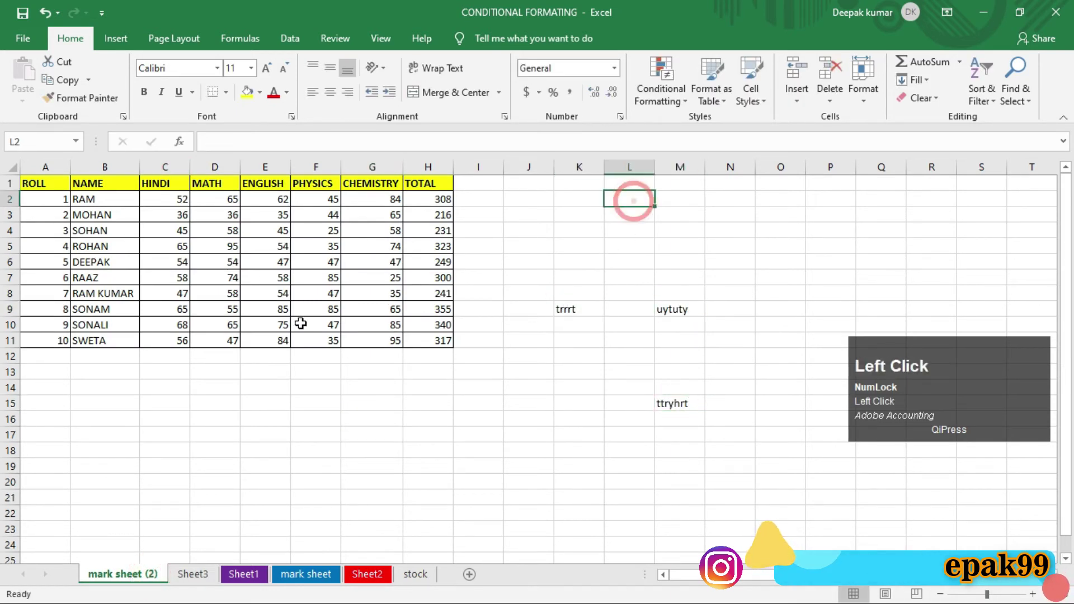
Step: Re-enter 52 in cell C2 of the HINDI column
{"action": "left_click", "coordinate": [171, 203]}
{"action": "type", "text": "52"}
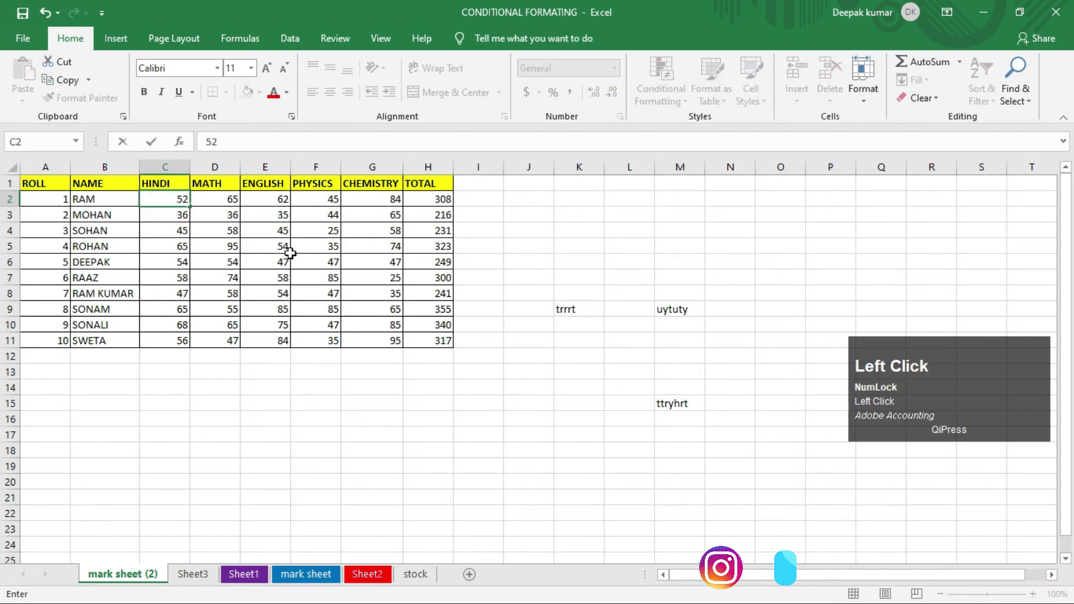
{"action": "key", "text": "Return"}
{"action": "key", "text": "Return"}
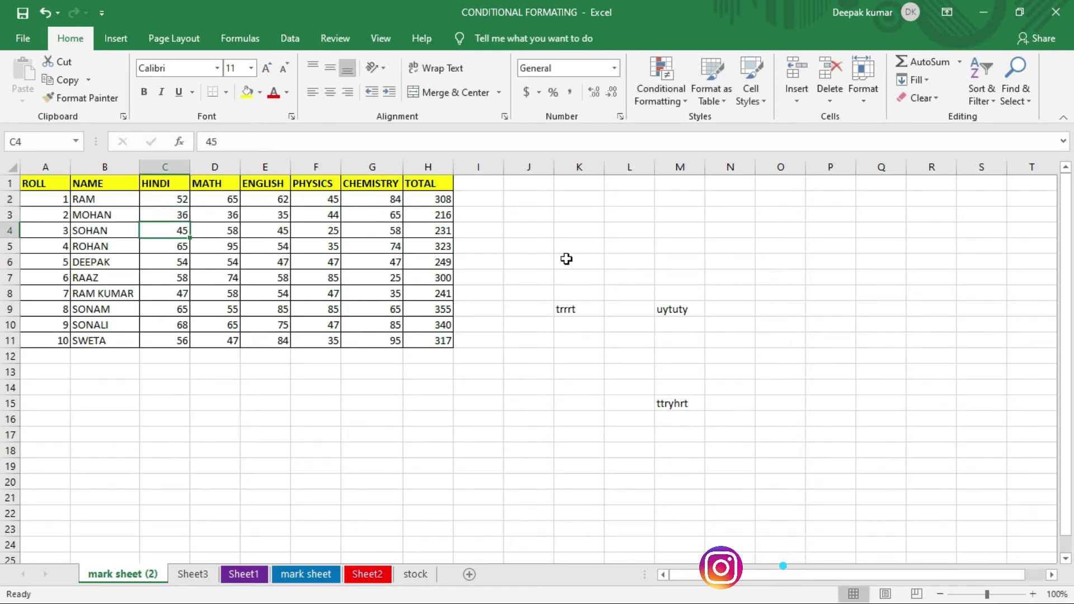
{"action": "left_click", "coordinate": [565, 259]}
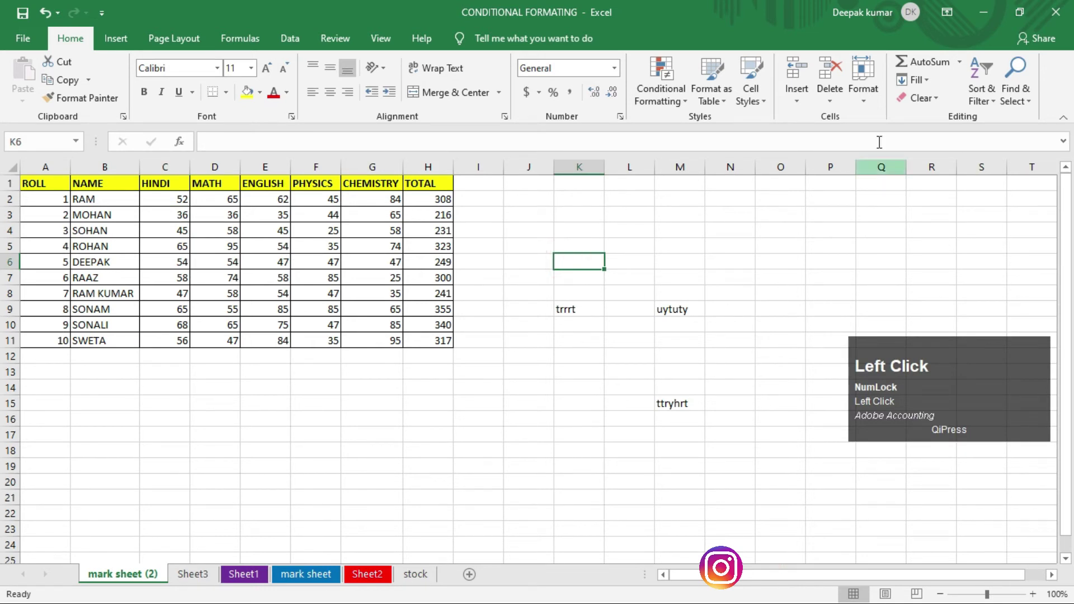
{"action": "left_click", "coordinate": [866, 97]}
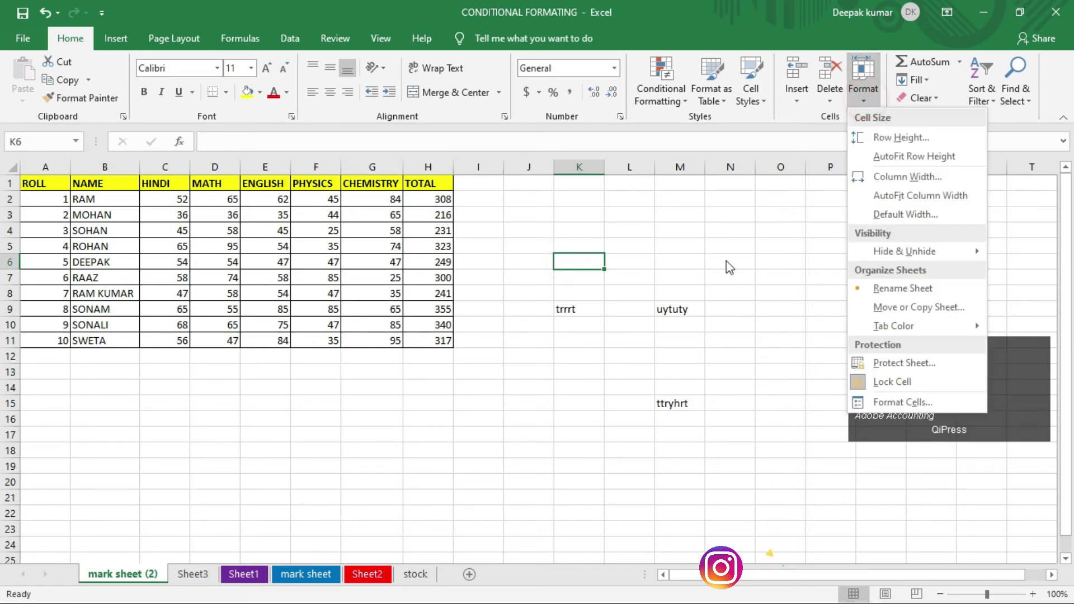
Step: Protect mark sheet (2) with a password entered and confirmed in Protect Sheet
{"action": "left_click", "coordinate": [870, 365]}
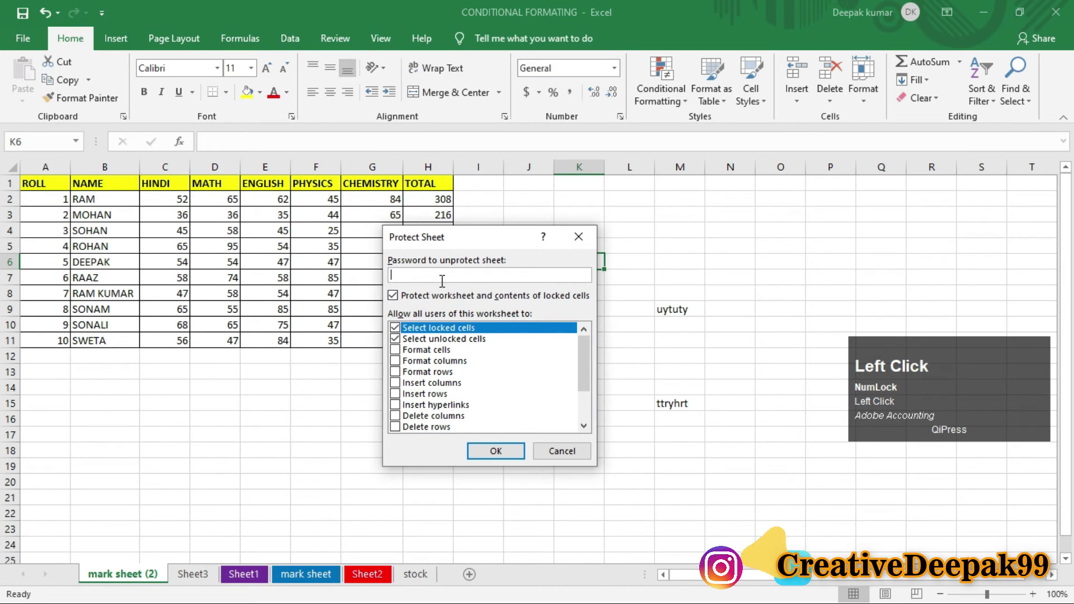
{"action": "key", "text": "ctrl+2"}
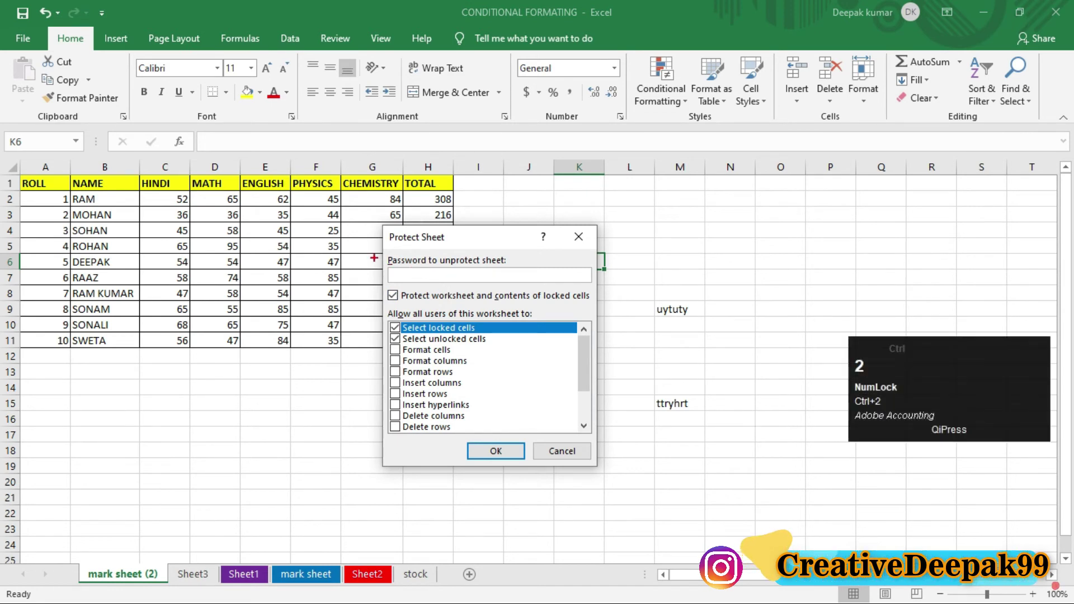
{"action": "mouse_move", "coordinate": [374, 257]}
{"action": "left_mouse_down"}
{"action": "mouse_move", "coordinate": [514, 301]}
{"action": "mouse_move", "coordinate": [575, 289]}
{"action": "left_mouse_up"}
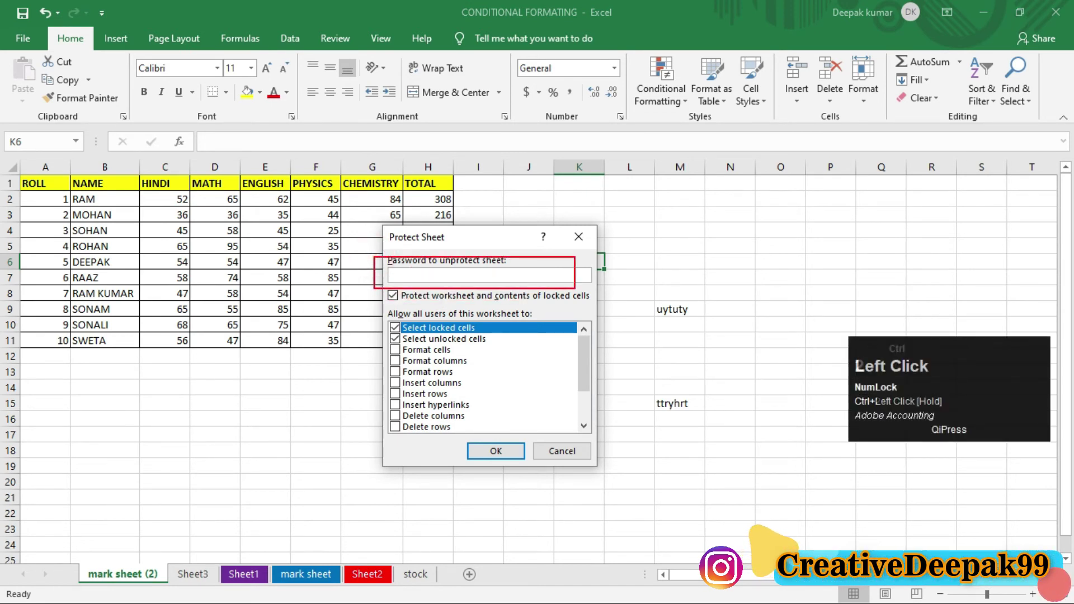
{"action": "key", "text": "Escape"}
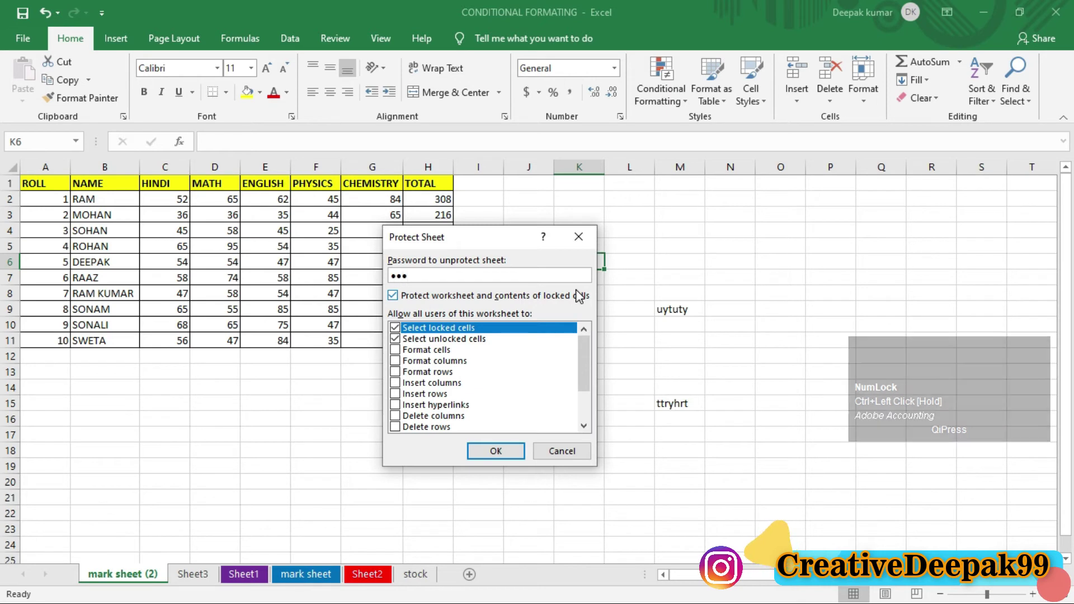
{"action": "key", "text": "Return"}
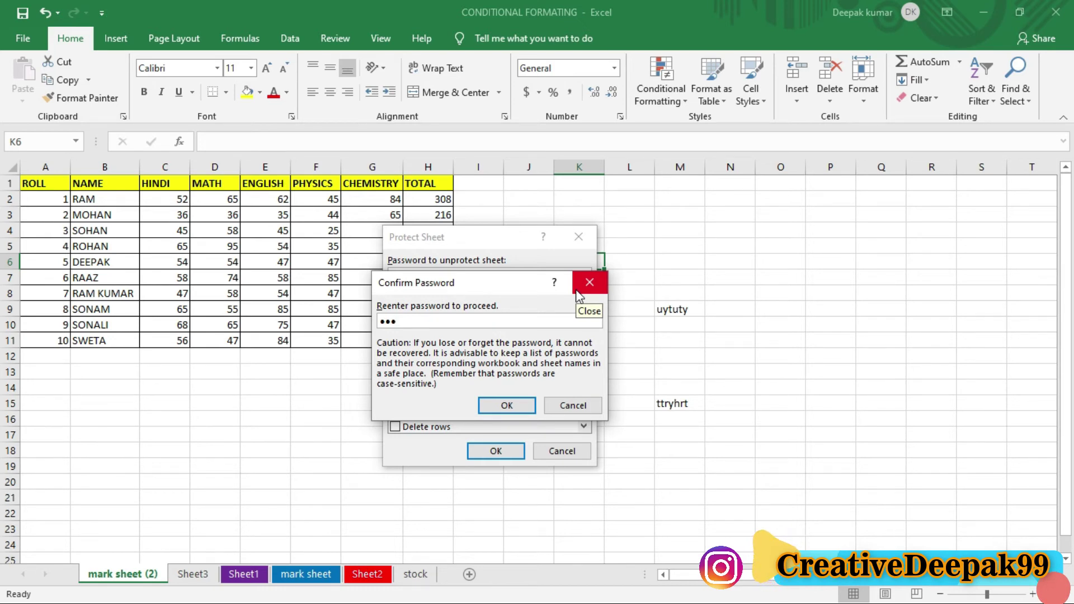
{"action": "left_click", "coordinate": [509, 404]}
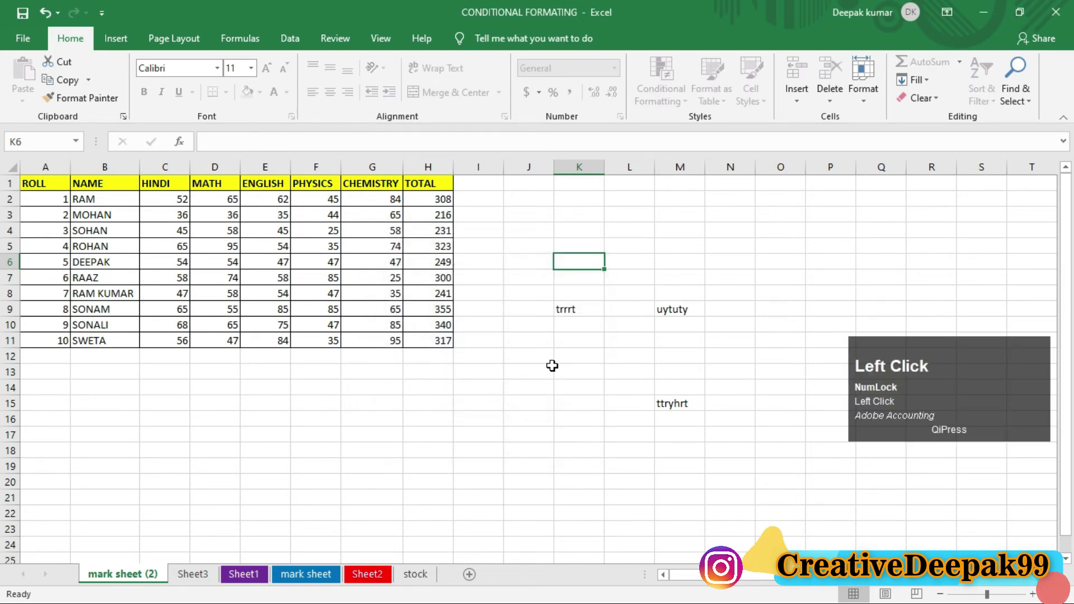
{"action": "left_click", "coordinate": [546, 374]}
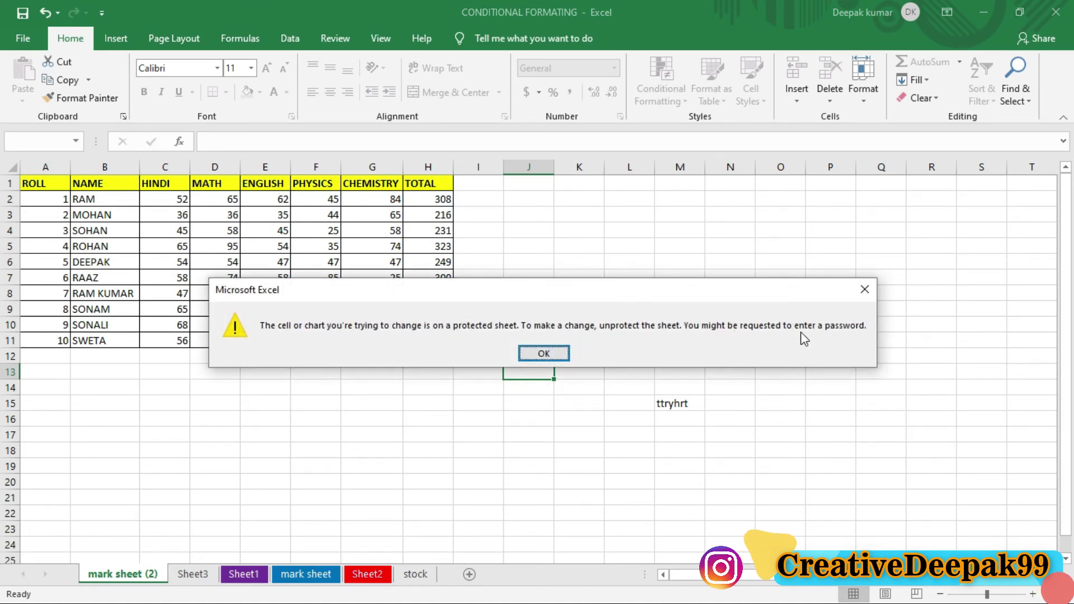
{"action": "key", "text": "ctrl+2"}
{"action": "mouse_move", "coordinate": [737, 317]}
{"action": "left_mouse_down"}
{"action": "mouse_move", "coordinate": [785, 335]}
{"action": "mouse_move", "coordinate": [870, 334]}
{"action": "left_mouse_up"}
{"action": "scroll", "coordinate": [828, 322], "scroll_direction": "up", "scroll_amount": 2}
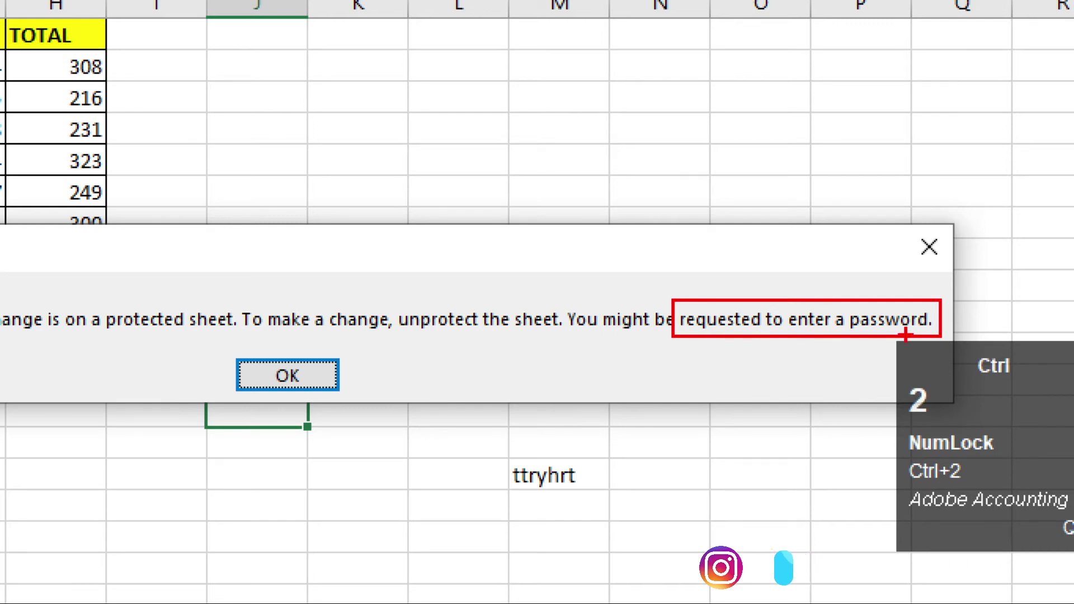
{"action": "key", "text": "Escape"}
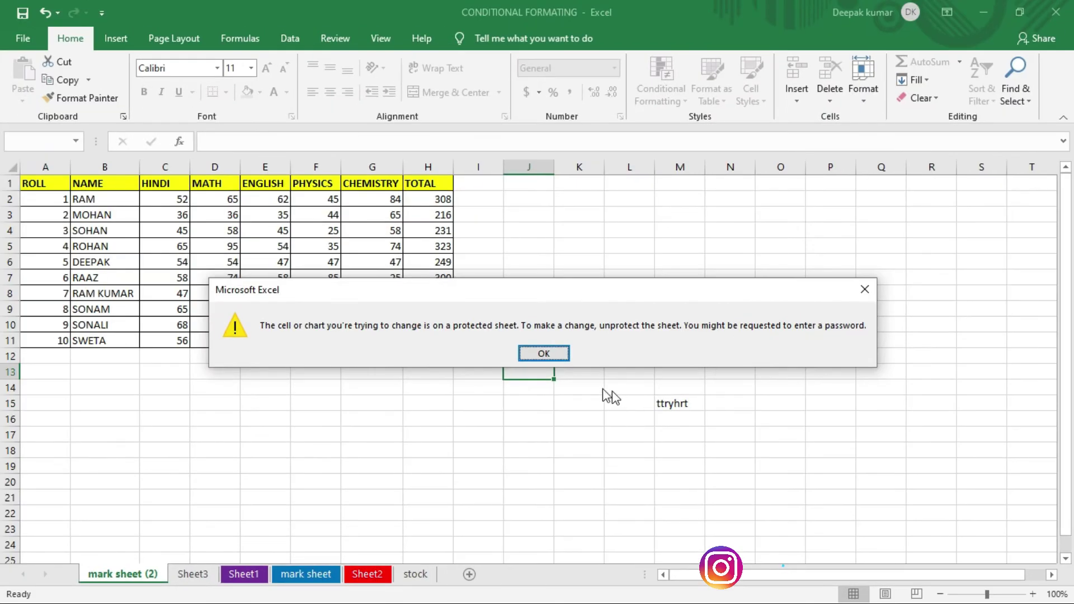
{"action": "left_click", "coordinate": [554, 357]}
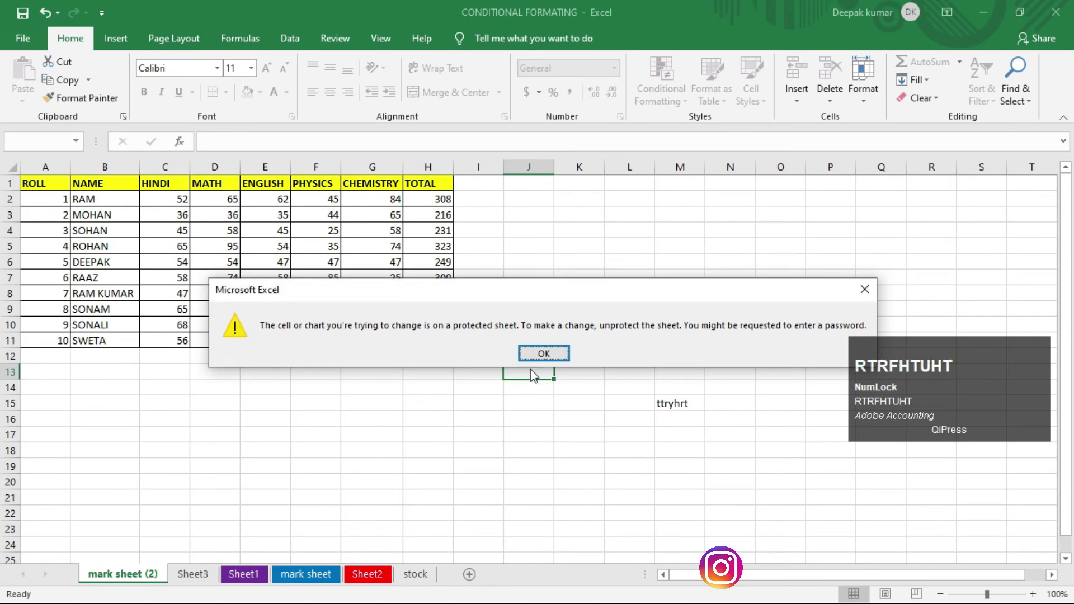
{"action": "left_click", "coordinate": [532, 357]}
{"action": "left_click", "coordinate": [353, 390]}
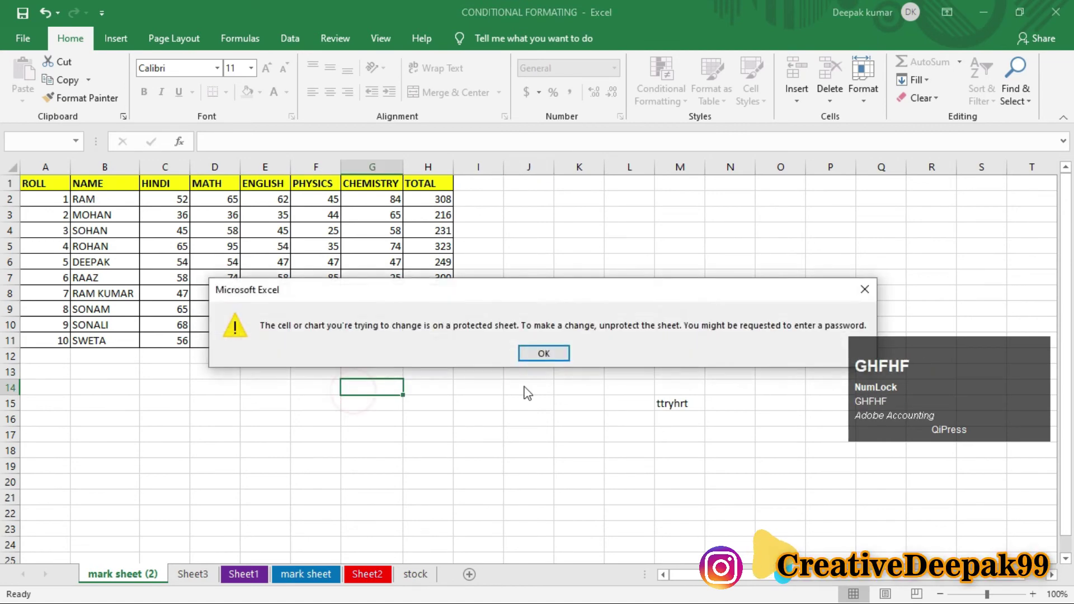
{"action": "left_click", "coordinate": [538, 361]}
{"action": "left_click", "coordinate": [170, 230]}
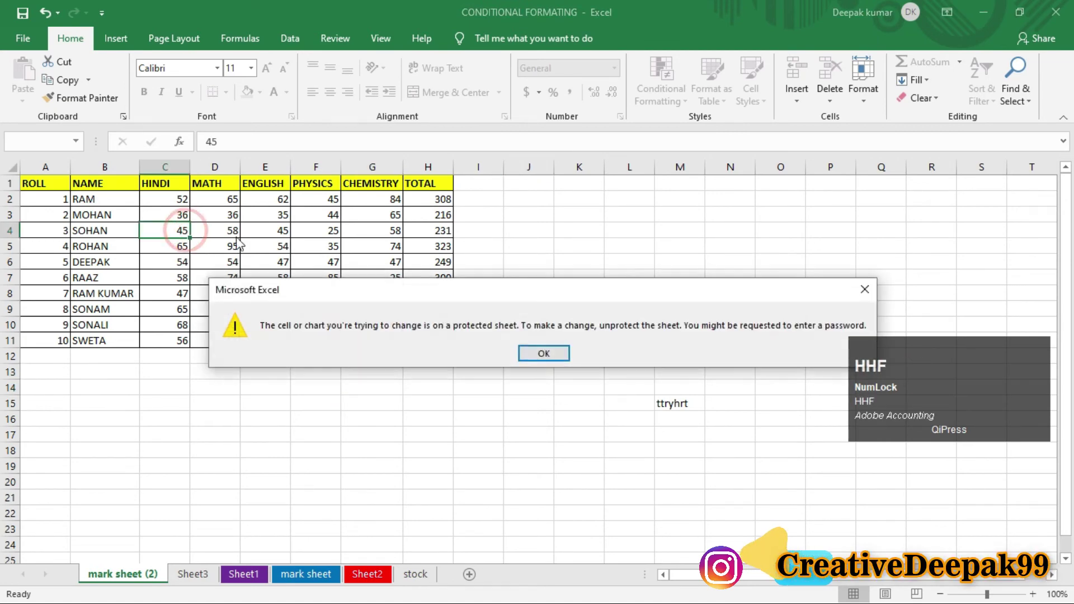
{"action": "left_click", "coordinate": [544, 353]}
{"action": "left_click_drag", "start_coordinate": [134, 201], "coordinate": [415, 332]}
{"action": "key", "text": "Delete"}
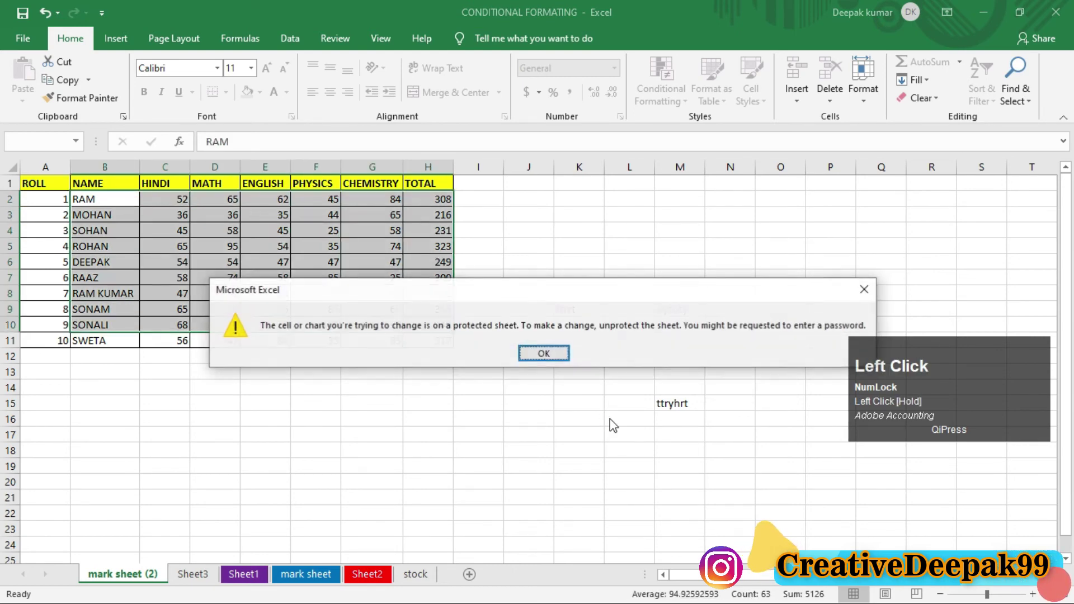
{"action": "left_click", "coordinate": [544, 355]}
{"action": "left_click", "coordinate": [657, 410]}
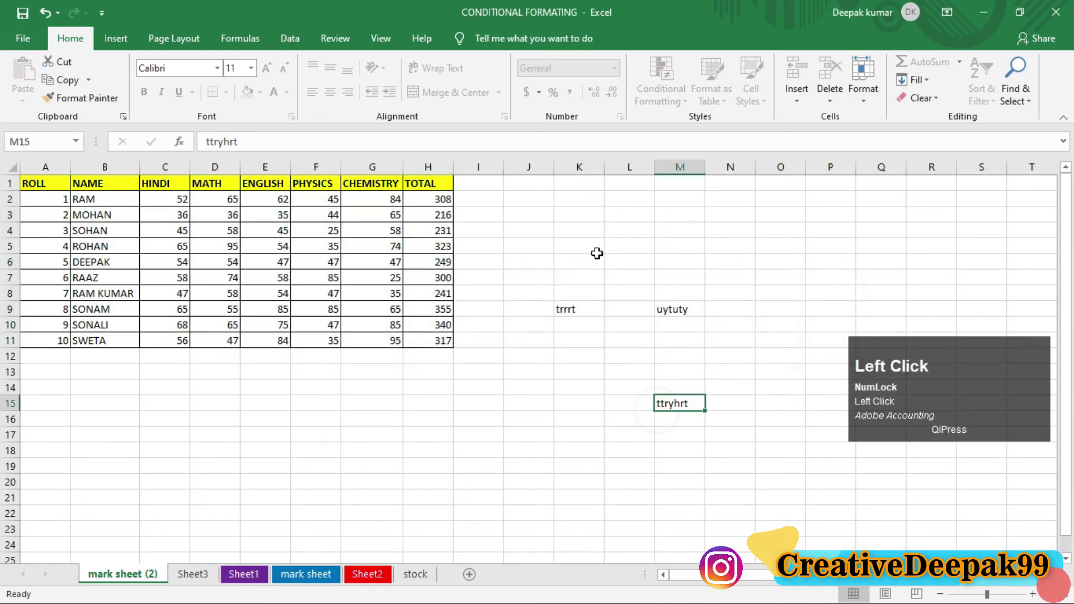
Step: On Sheet3, type 'jhjghjhg' in D10, 'hjhgjhg' in G6 and 'jhg' in G8
{"action": "left_click", "coordinate": [594, 250]}
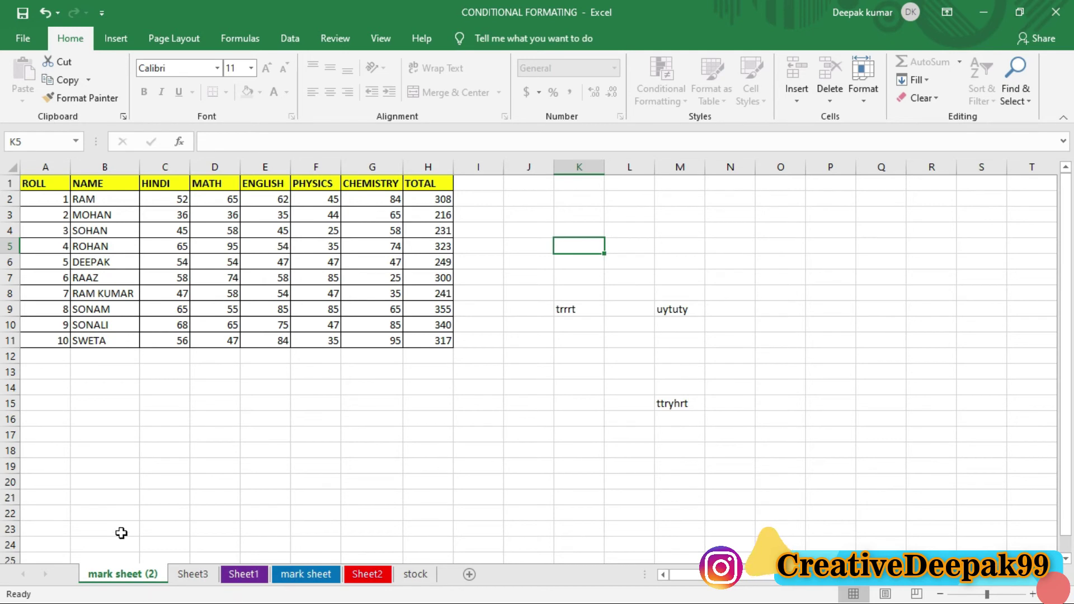
{"action": "left_click", "coordinate": [195, 574]}
{"action": "left_click", "coordinate": [215, 325]}
{"action": "type", "text": "jhjghjhg"}
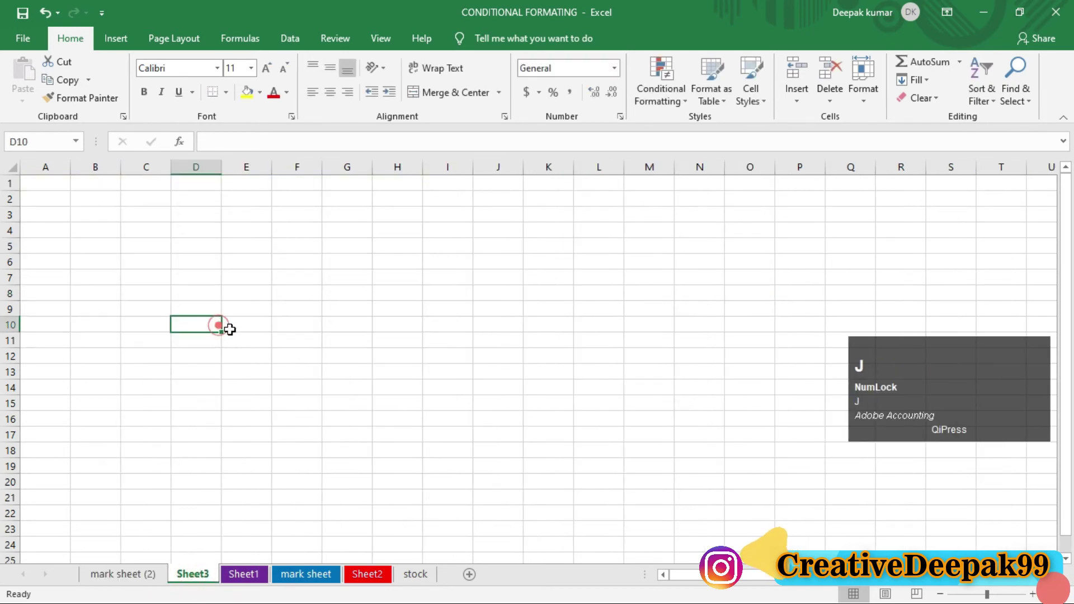
{"action": "left_click", "coordinate": [368, 261]}
{"action": "type", "text": "hjhgjhg"}
{"action": "left_click", "coordinate": [347, 293]}
{"action": "type", "text": "jhg"}
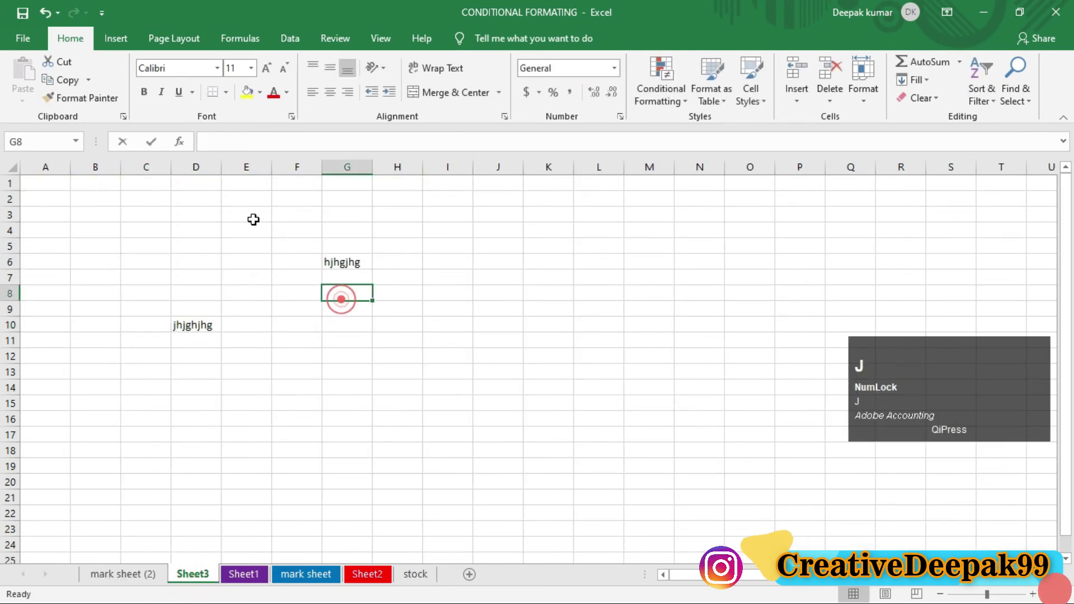
{"action": "left_click", "coordinate": [246, 214]}
Step: Return to mark sheet (2) and dismiss the protected-sheet warning triggered by typing
{"action": "left_click", "coordinate": [104, 576]}
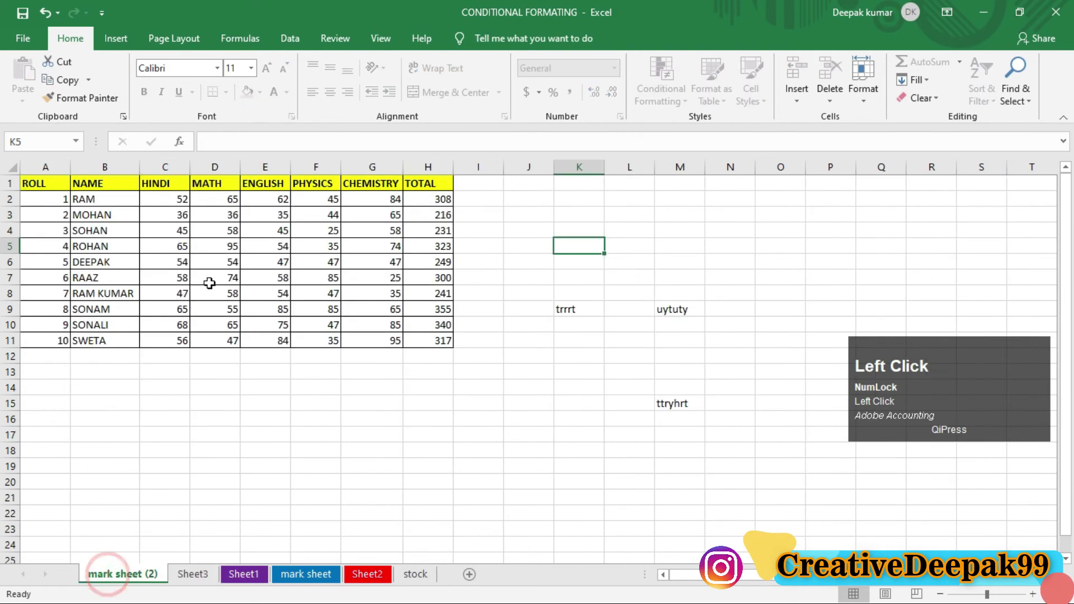
{"action": "type", "text": "jhghgh"}
{"action": "left_click", "coordinate": [532, 355]}
{"action": "left_click", "coordinate": [495, 417]}
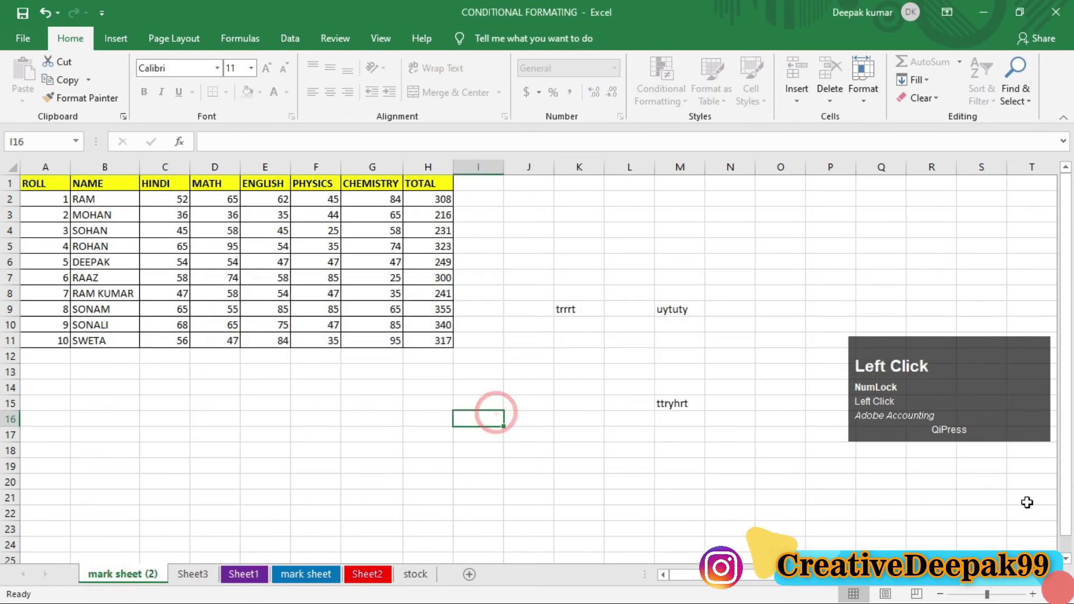
Step: Unprotect mark sheet (2) via Format > Unprotect Sheet, entering the sheet password
{"action": "left_click", "coordinate": [867, 93]}
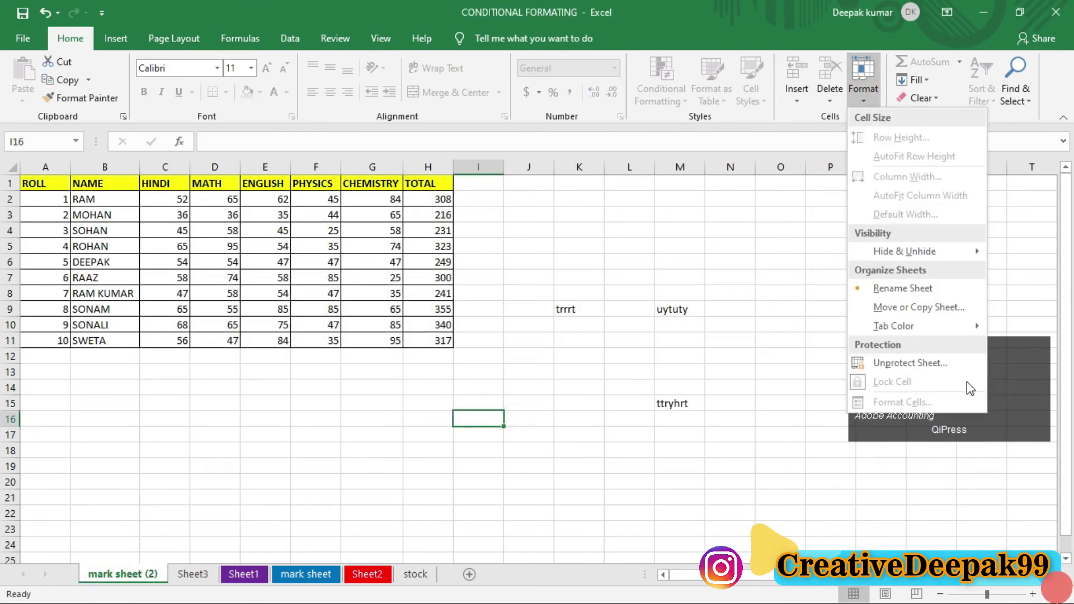
{"action": "left_click", "coordinate": [889, 363]}
{"action": "left_click", "coordinate": [916, 358]}
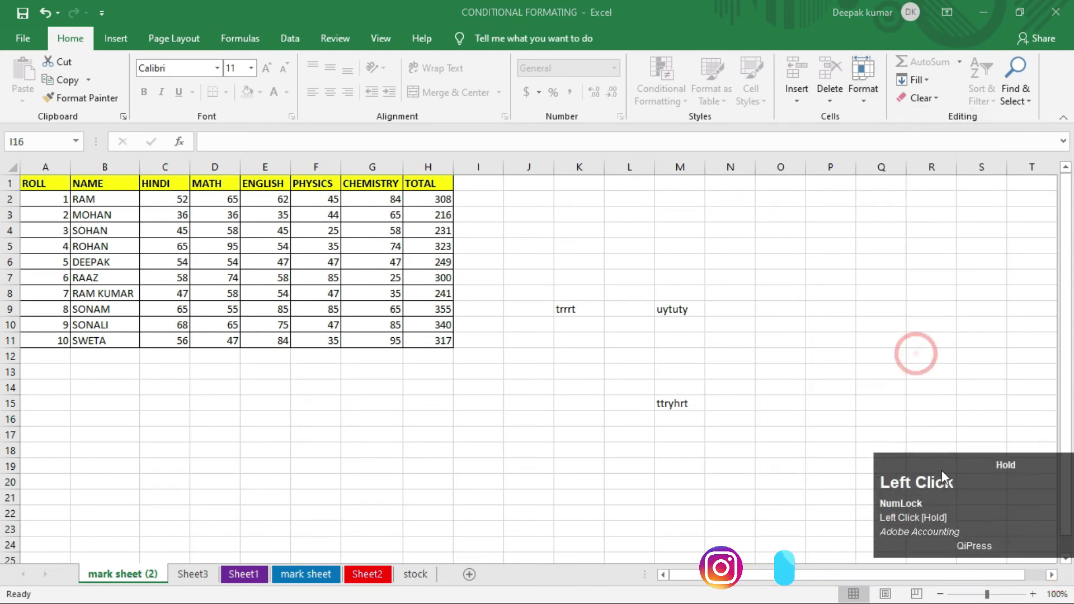
{"action": "left_click", "coordinate": [862, 103]}
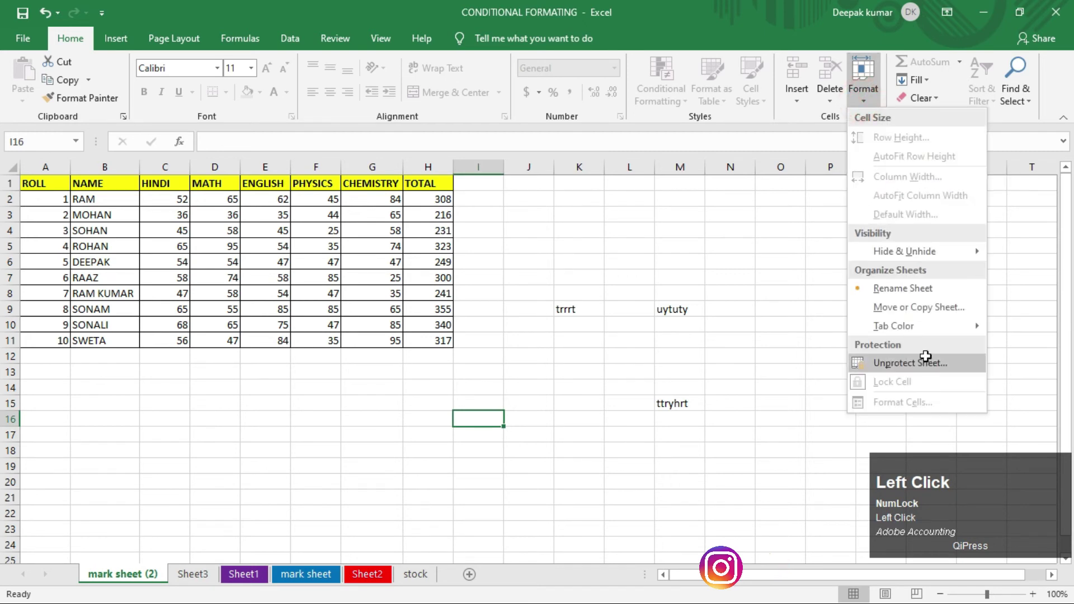
{"action": "left_click", "coordinate": [924, 358]}
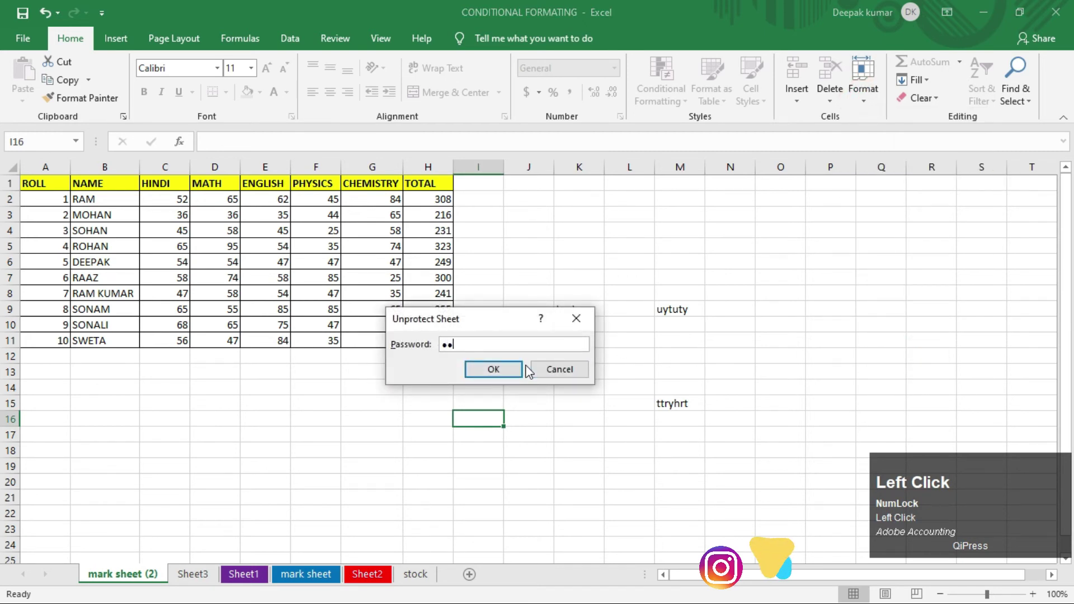
{"action": "left_click", "coordinate": [520, 369]}
Step: Type test text into cells J8, M6, K15, K13 and M13 to confirm editing works
{"action": "left_click", "coordinate": [530, 287]}
{"action": "type", "text": "fdg"}
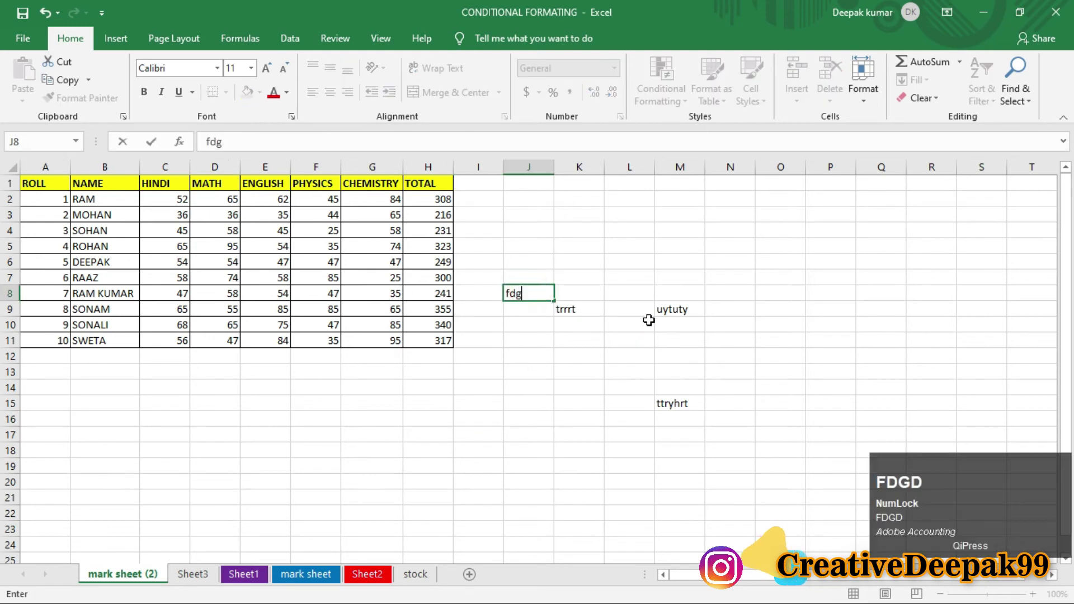
{"action": "type", "text": "dgfd"}
{"action": "left_click", "coordinate": [659, 258]}
{"action": "type", "text": "gfdgd"}
{"action": "left_click", "coordinate": [582, 401]}
{"action": "type", "text": "gd"}
{"action": "left_click", "coordinate": [559, 374]}
{"action": "type", "text": "gfdgd"}
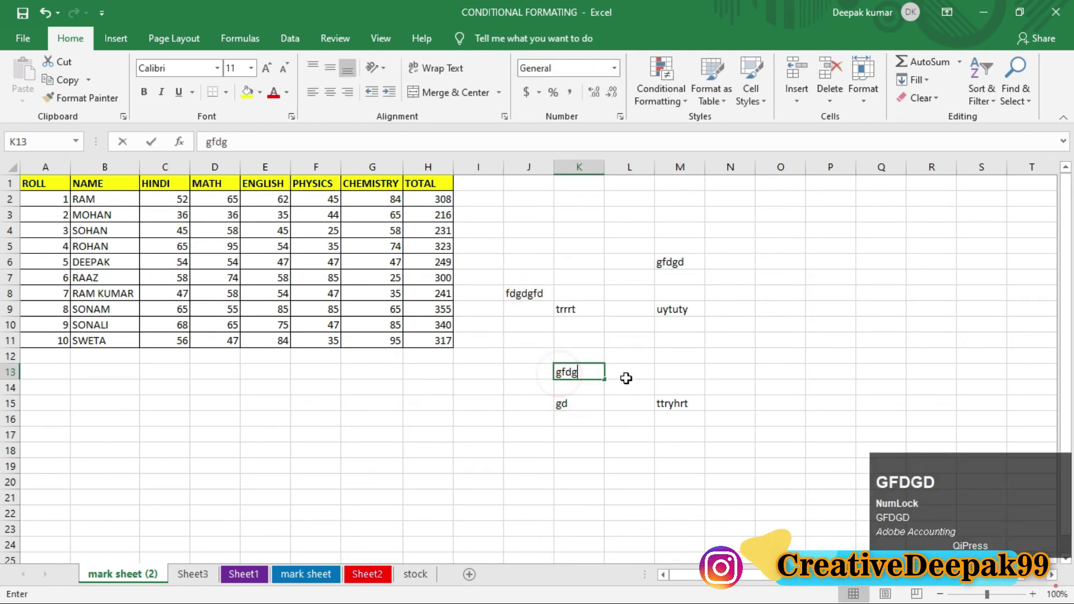
{"action": "left_click", "coordinate": [661, 375]}
{"action": "type", "text": "dfg"}
{"action": "left_click", "coordinate": [353, 418]}
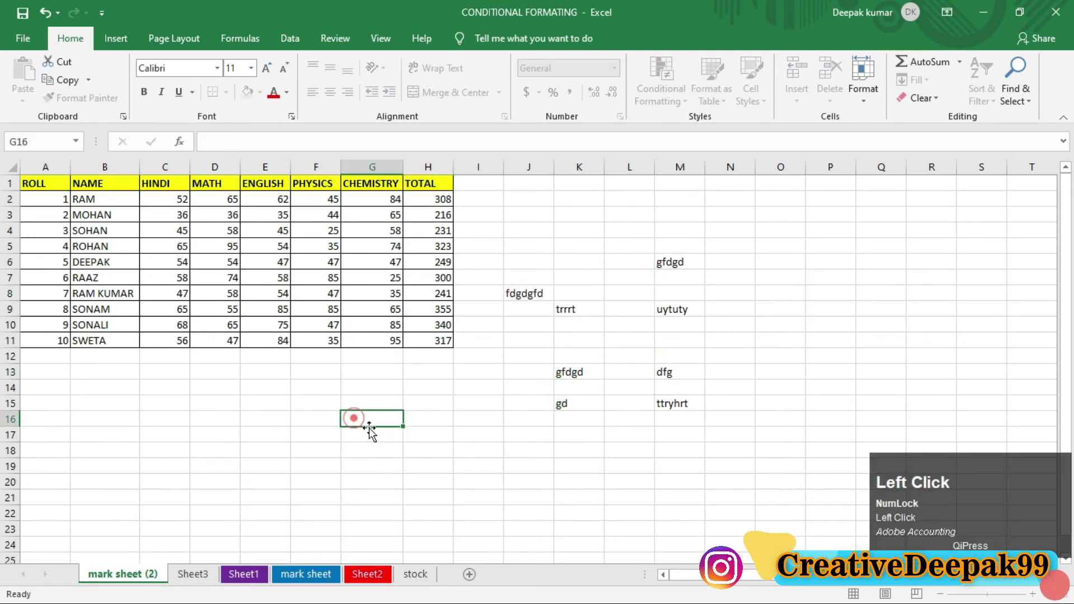
Step: Change the first HINDI mark in C2 to 69 and select the scratch range I5:O19
{"action": "left_click", "coordinate": [184, 196]}
{"action": "type", "text": "69"}
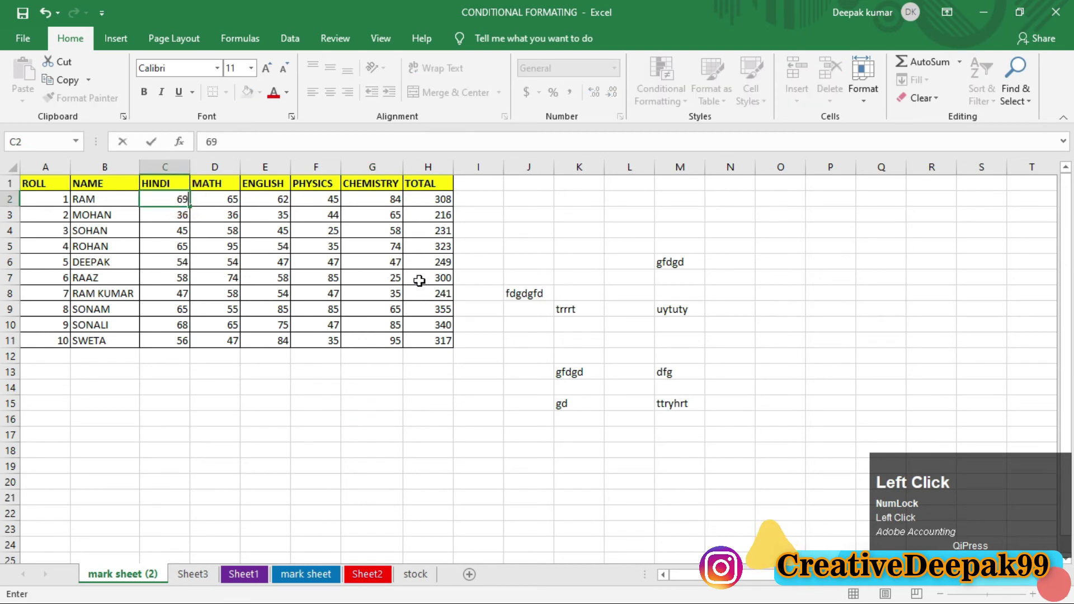
{"action": "key", "text": "Return"}
{"action": "left_click_drag", "start_coordinate": [486, 245], "coordinate": [768, 465]}
Step: Delete the test entries in I5:O19, deselect to P6, and review the Format menu
{"action": "key", "text": "Delete"}
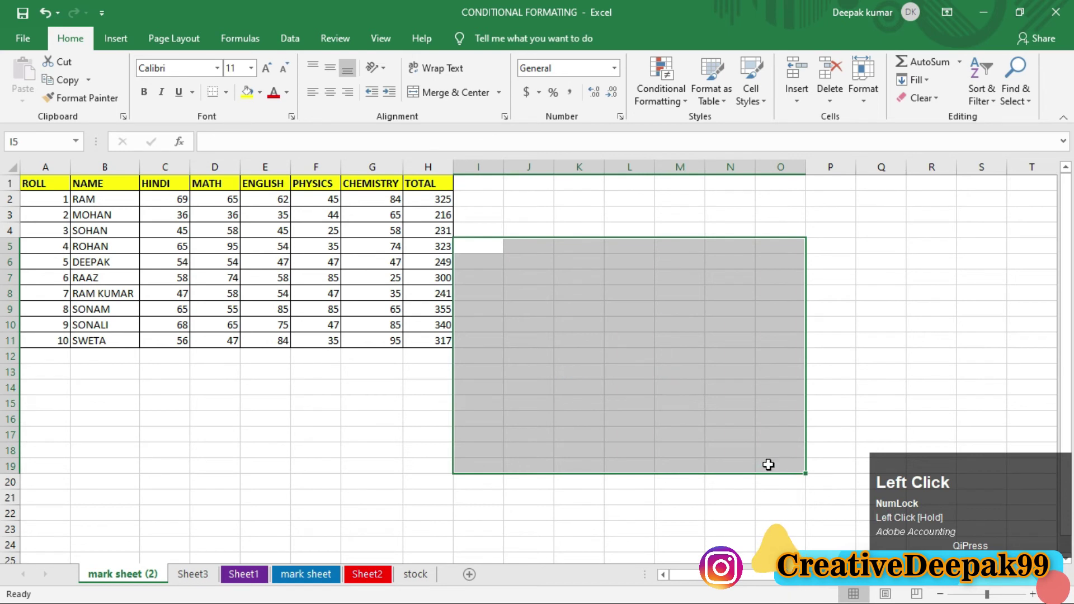
{"action": "left_click", "coordinate": [859, 98]}
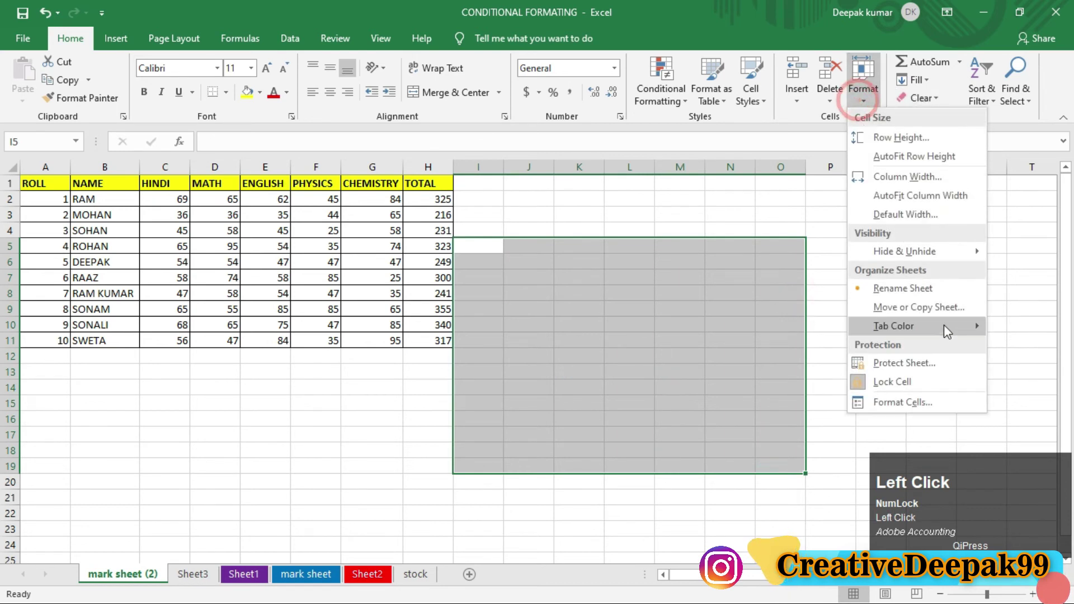
{"action": "left_click", "coordinate": [767, 304]}
{"action": "left_click", "coordinate": [838, 261]}
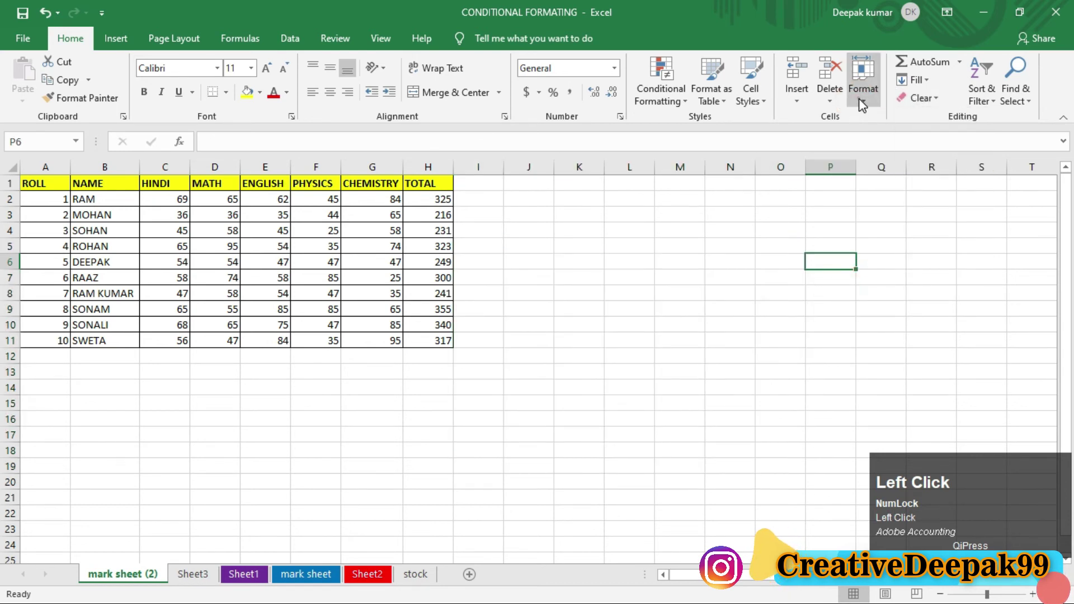
{"action": "left_click", "coordinate": [863, 84]}
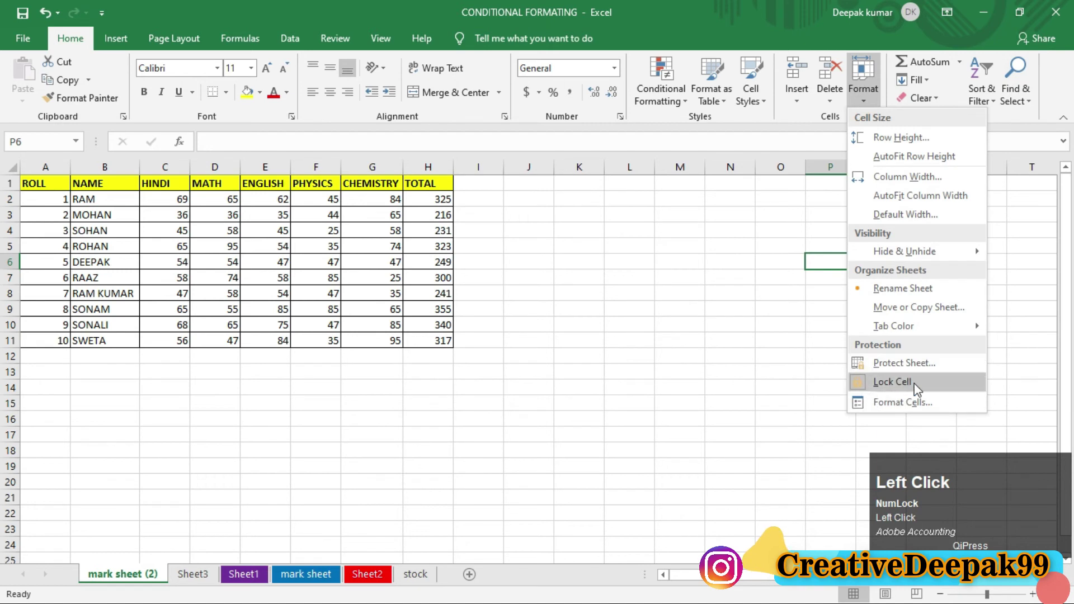
{"action": "left_click", "coordinate": [678, 320]}
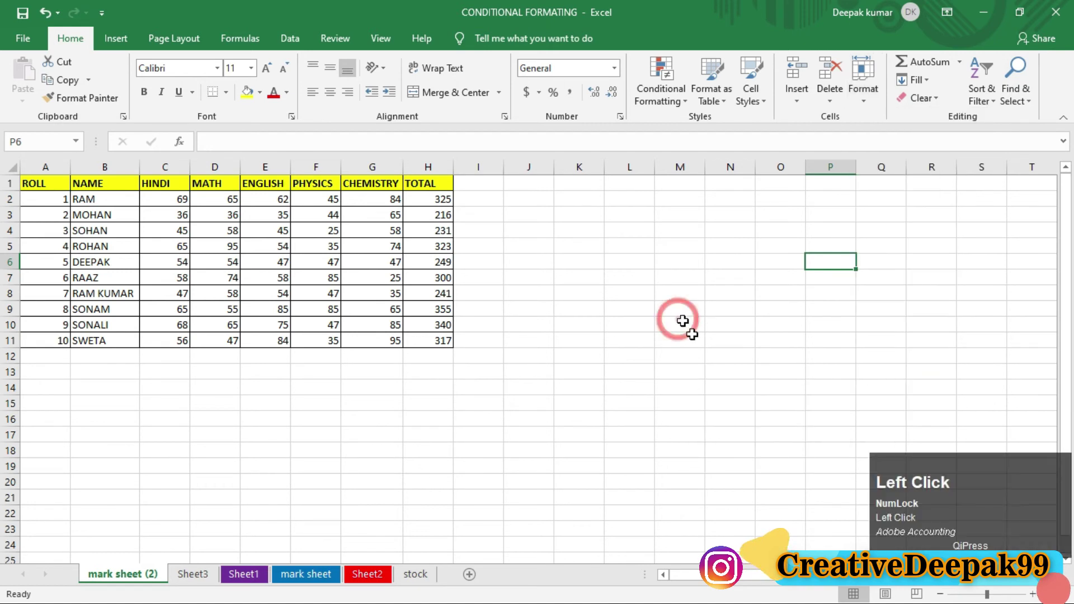
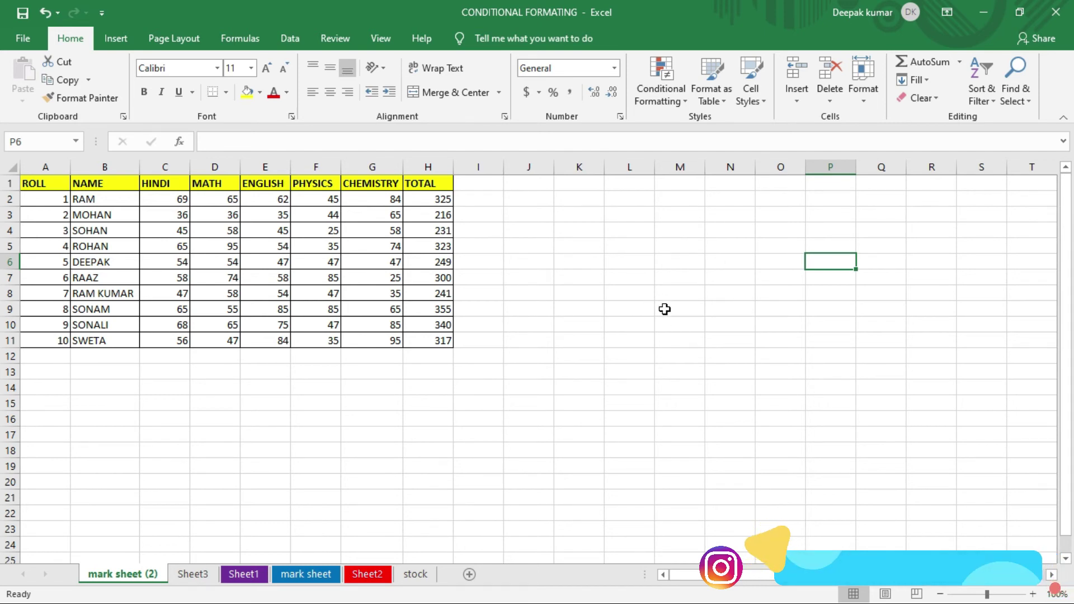
Step: Review the Format options, then select the HINDI and MATH columns C1:D11 with headers
{"action": "left_click", "coordinate": [857, 106]}
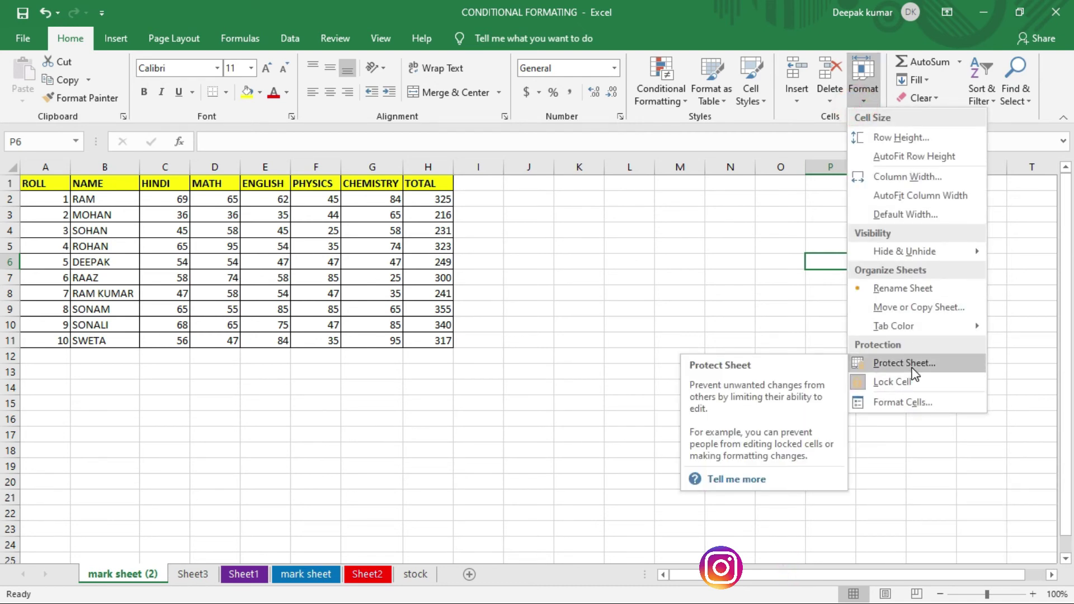
{"action": "left_click", "coordinate": [627, 263]}
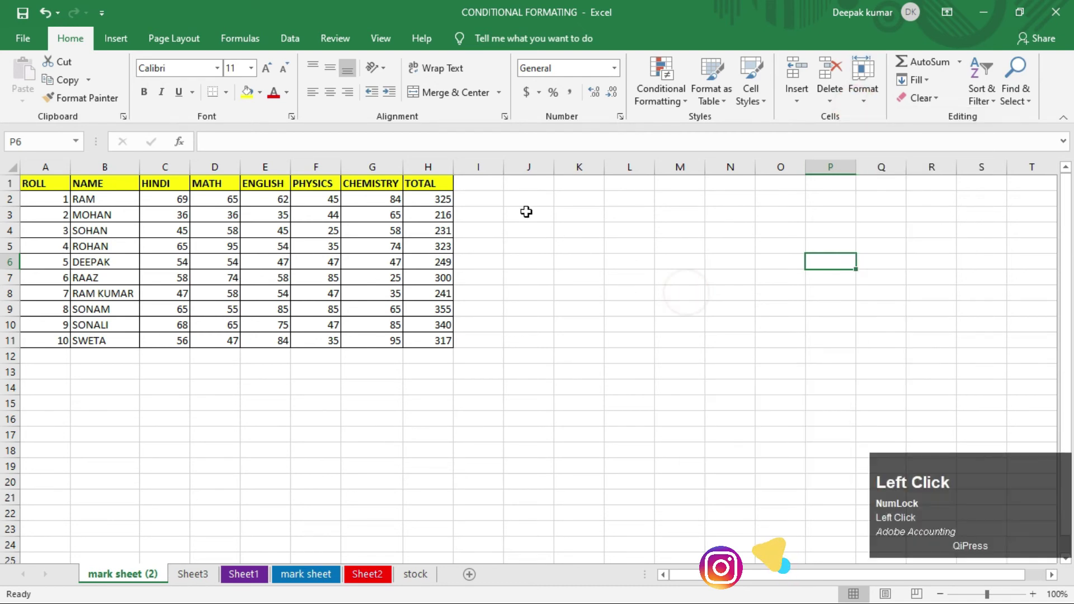
{"action": "left_click_drag", "start_coordinate": [527, 213], "coordinate": [774, 267]}
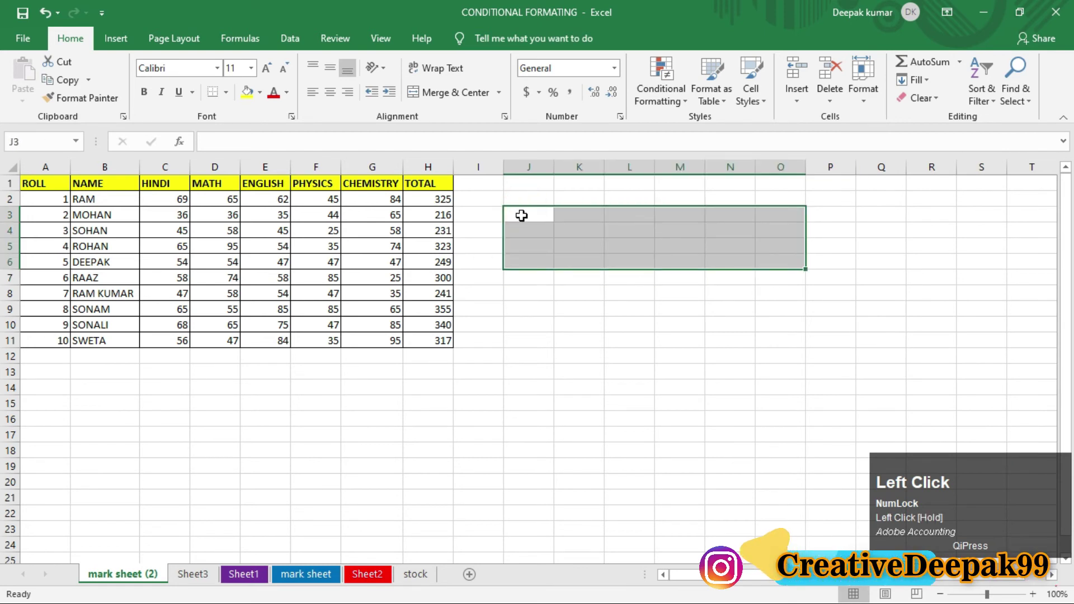
{"action": "left_click_drag", "start_coordinate": [520, 214], "coordinate": [761, 264]}
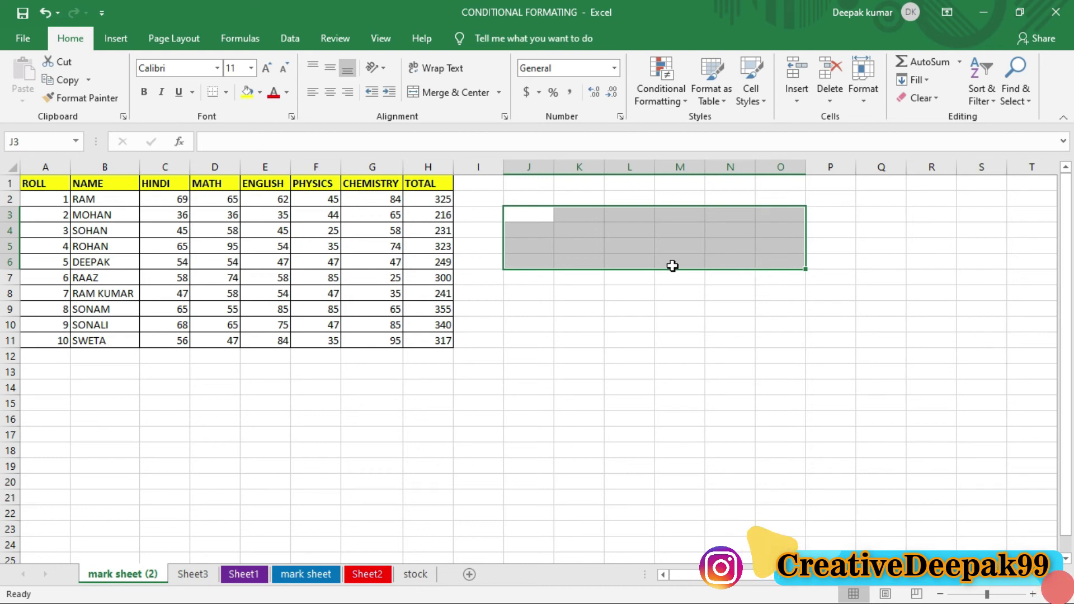
{"action": "left_click", "coordinate": [724, 324]}
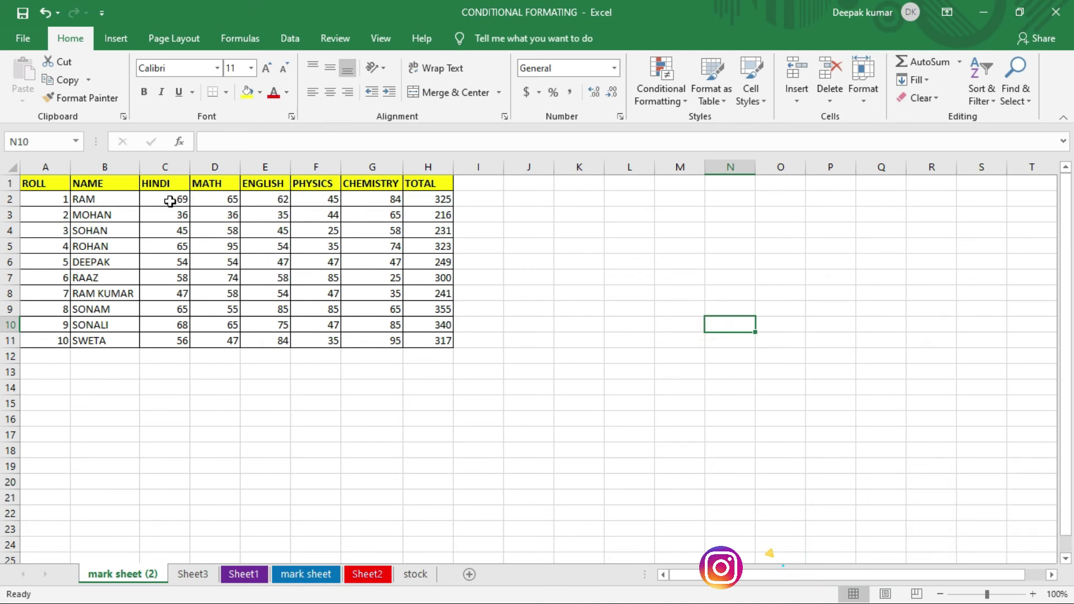
{"action": "left_click_drag", "start_coordinate": [180, 200], "coordinate": [165, 339]}
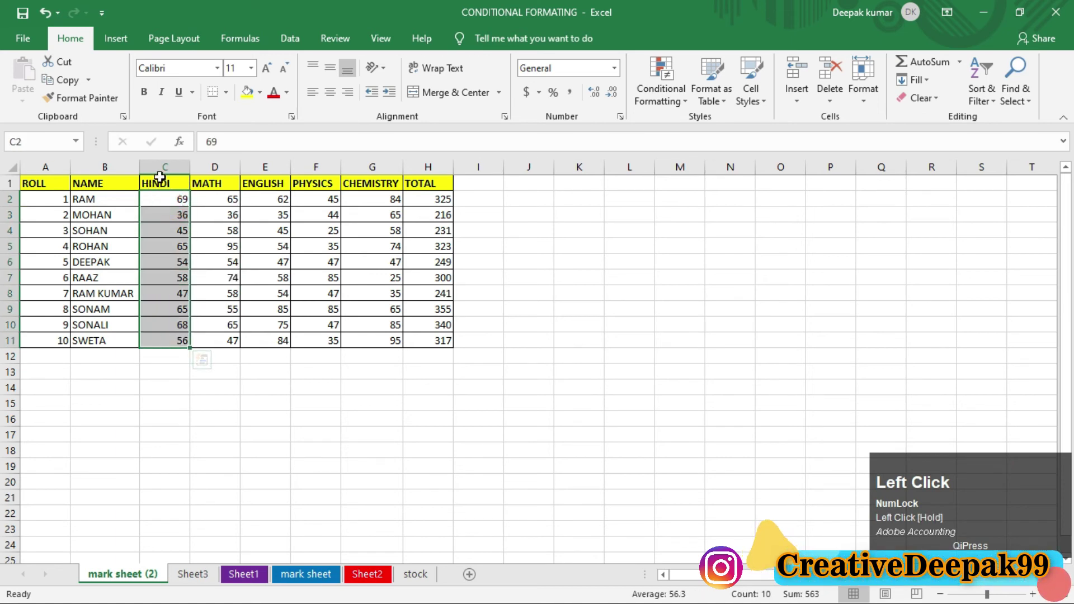
{"action": "left_click_drag", "start_coordinate": [164, 179], "coordinate": [216, 332]}
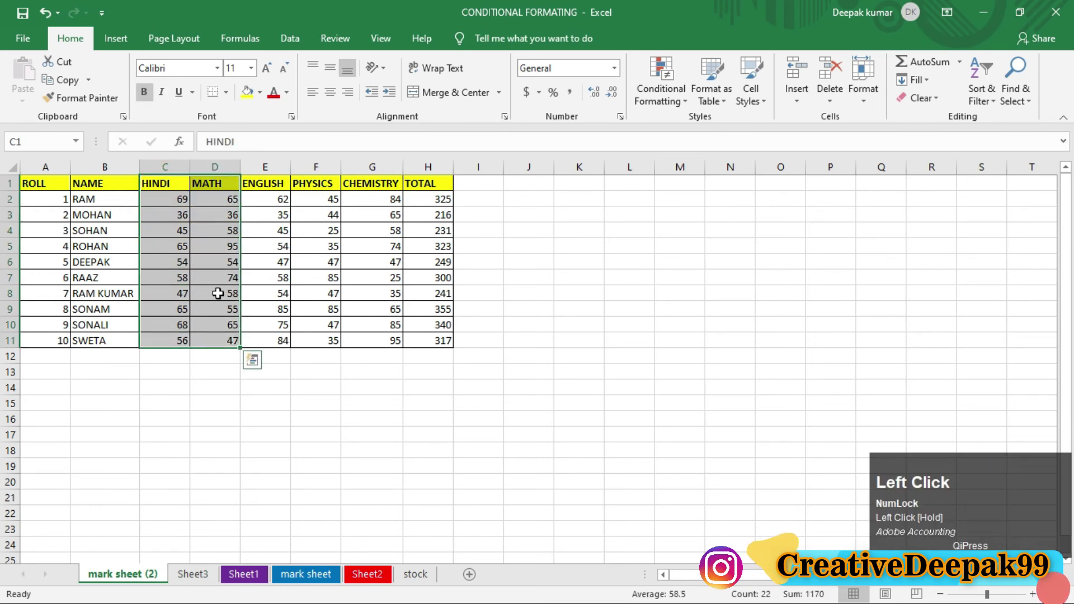
Step: Protect the sheet with a password entered twice, then select L11 to test editing
{"action": "left_click", "coordinate": [861, 92]}
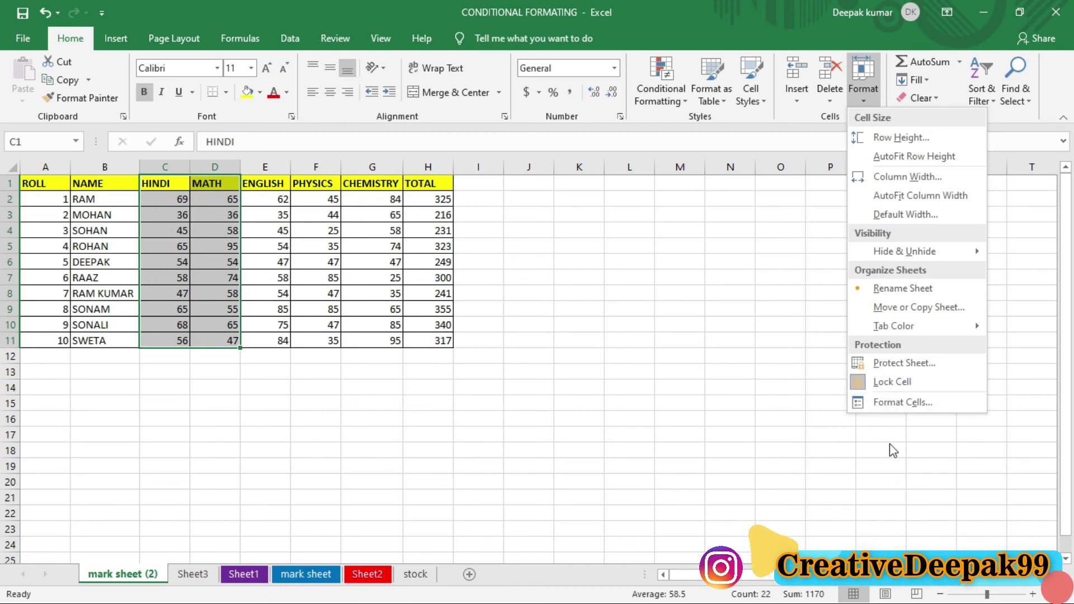
{"action": "left_click", "coordinate": [903, 380]}
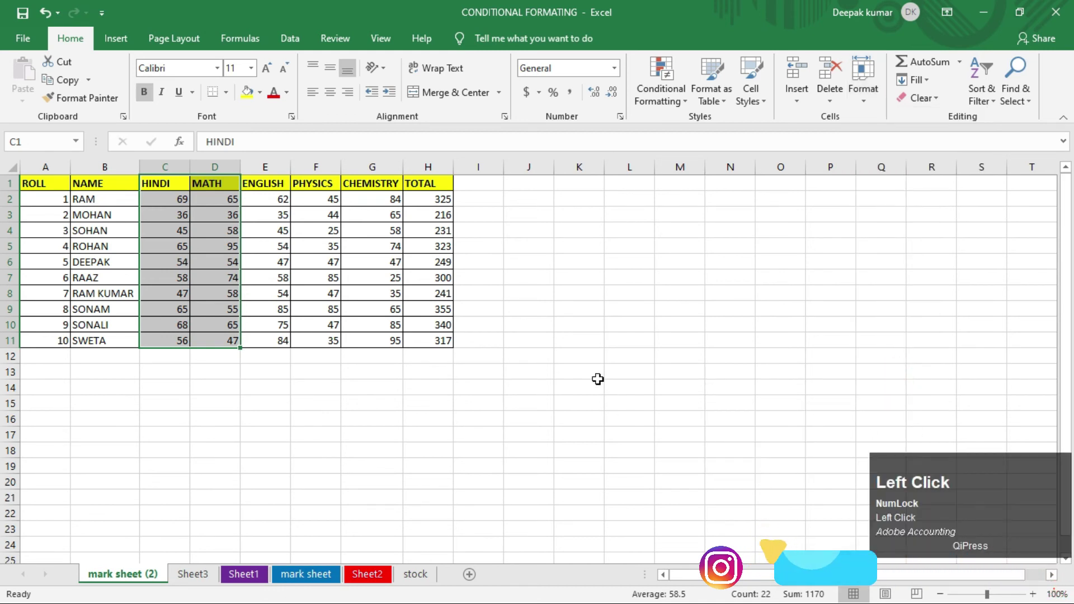
{"action": "left_click", "coordinate": [862, 99]}
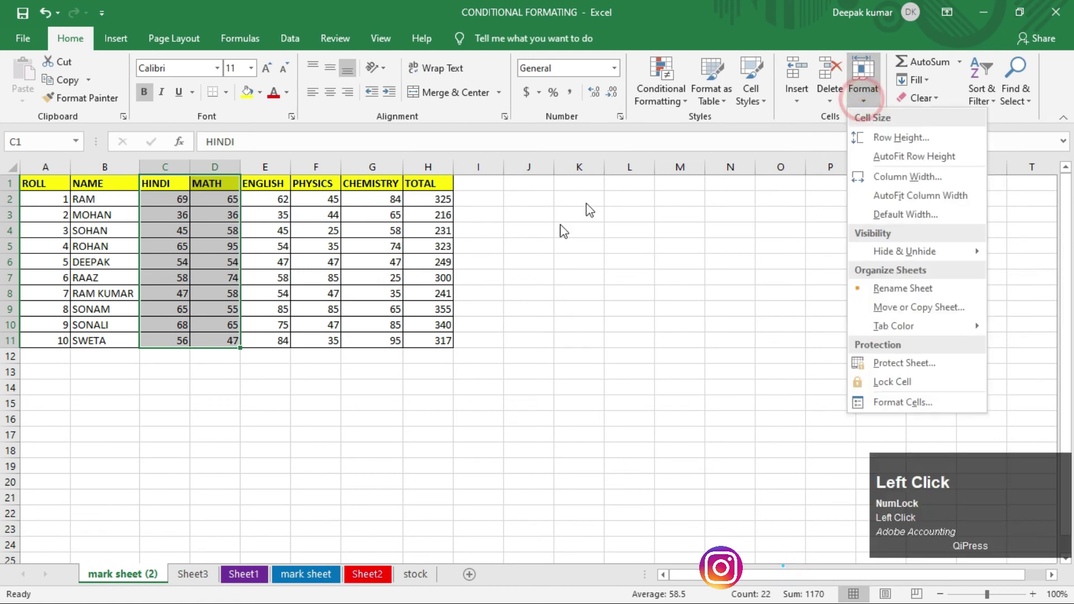
{"action": "left_click", "coordinate": [907, 368]}
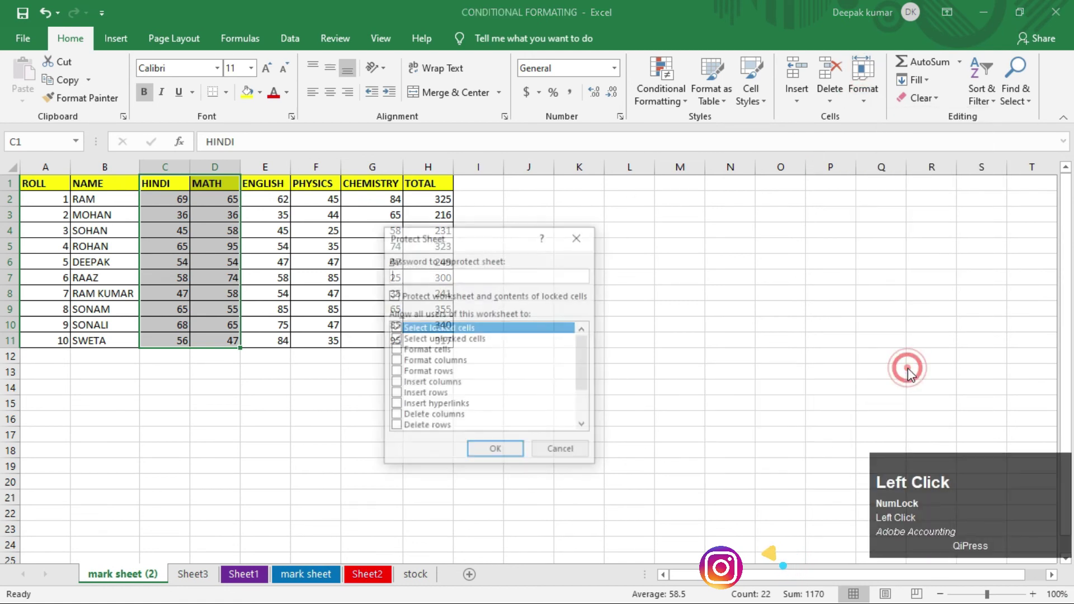
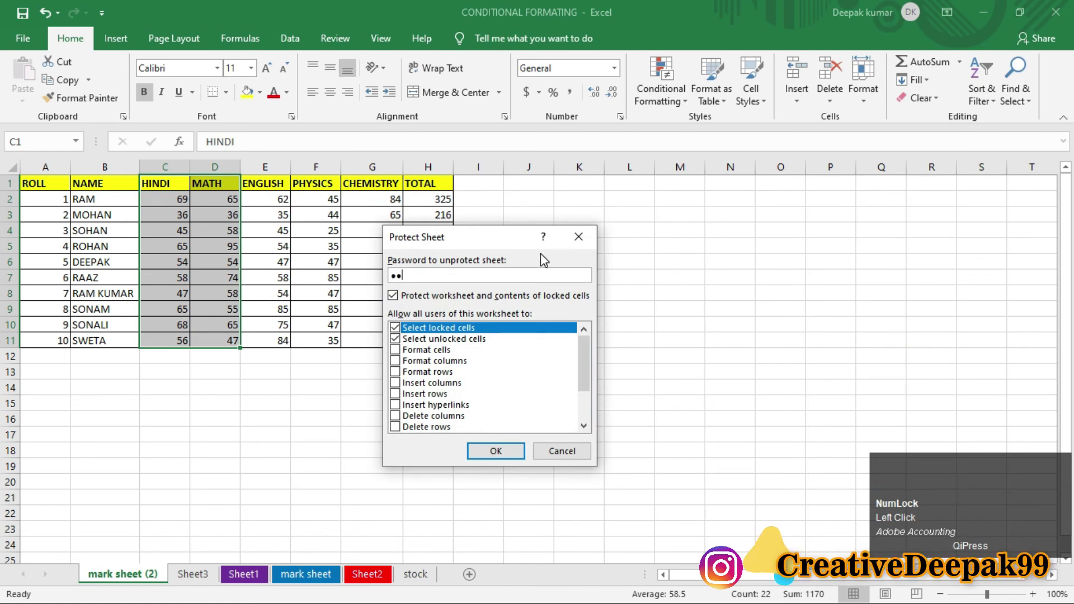
{"action": "key", "text": "Return"}
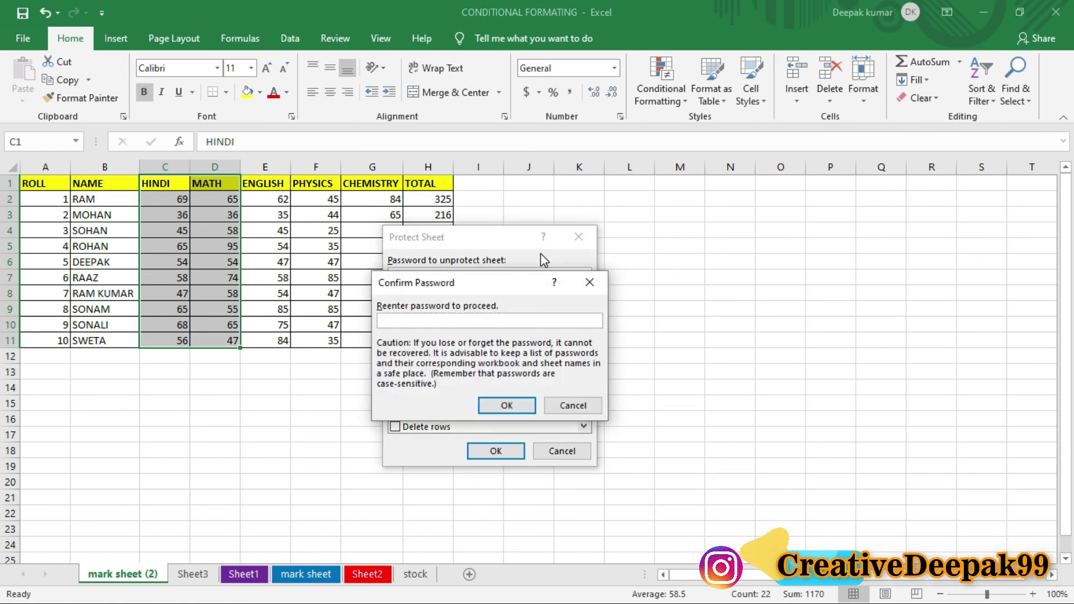
{"action": "key", "text": "Return"}
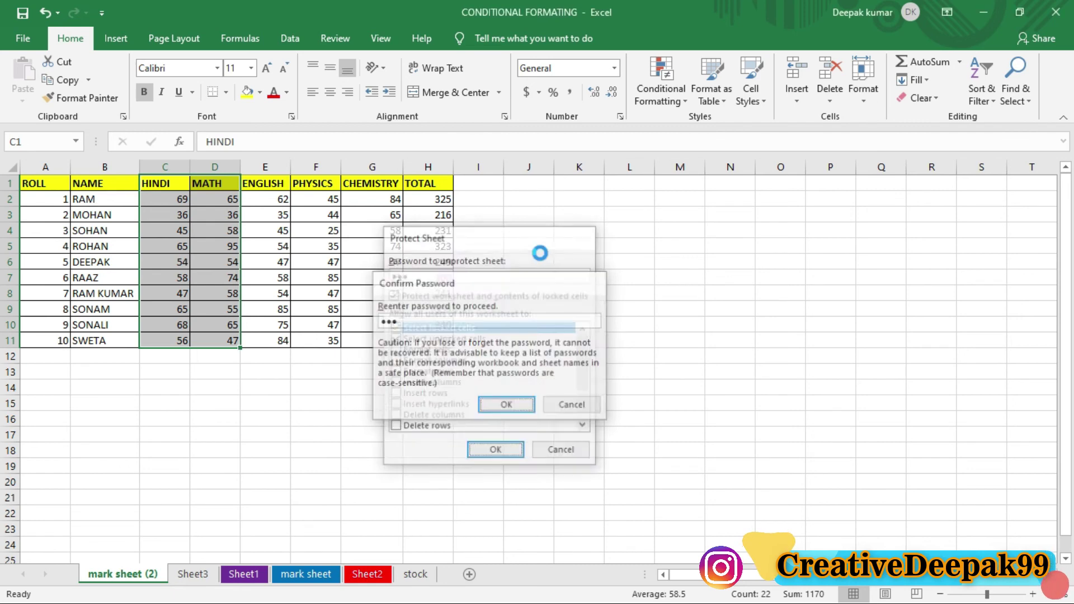
{"action": "left_click", "coordinate": [631, 341]}
Step: Try typing into L11, L3 and G17, dismissing each protected-sheet warning
{"action": "type", "text": "fghff"}
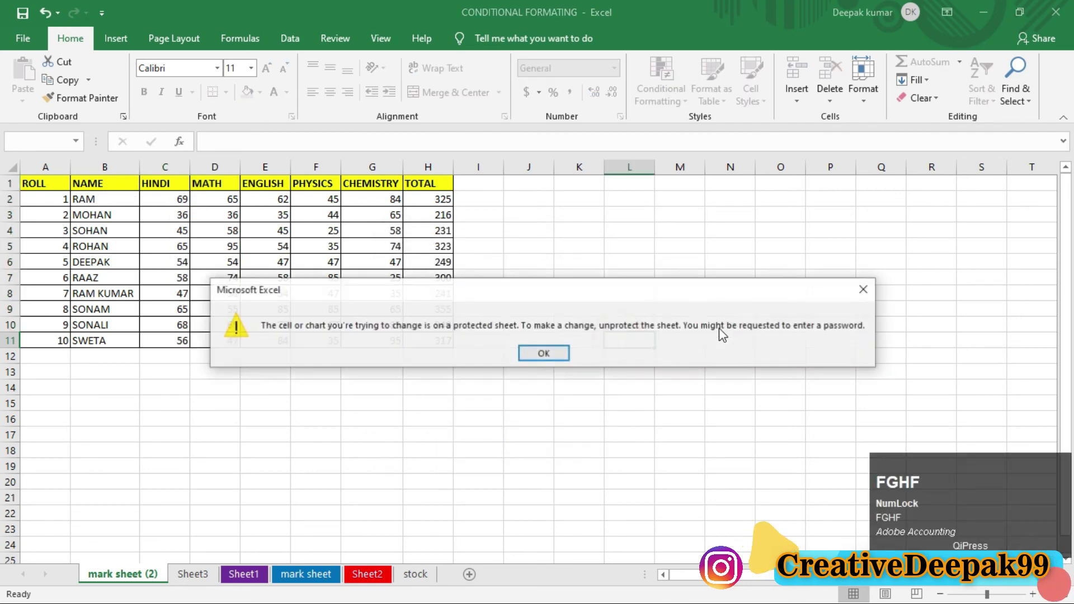
{"action": "left_click", "coordinate": [562, 353]}
{"action": "left_click", "coordinate": [562, 354]}
{"action": "left_click", "coordinate": [621, 213]}
{"action": "type", "text": "hfghfg"}
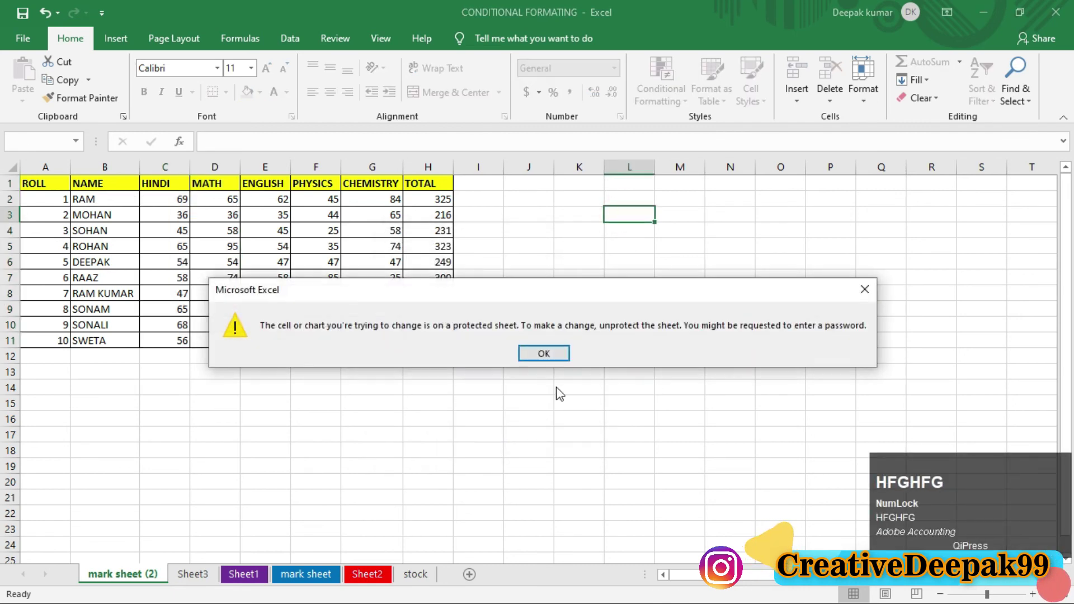
{"action": "left_click", "coordinate": [546, 354]}
{"action": "left_click", "coordinate": [387, 428]}
{"action": "type", "text": "hgfh"}
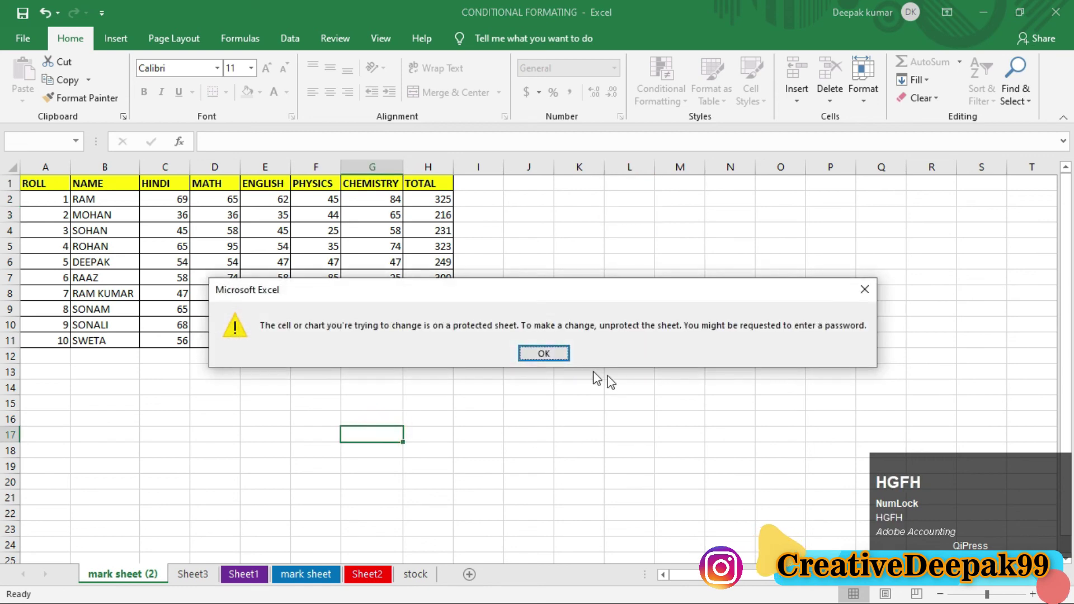
{"action": "left_click", "coordinate": [562, 354]}
Step: Try editing CHEMISTRY marks G5 and G8, dismiss the warnings, then select HINDI mark C2
{"action": "left_click", "coordinate": [676, 314]}
{"action": "left_click", "coordinate": [383, 246]}
{"action": "type", "text": "fghgfg"}
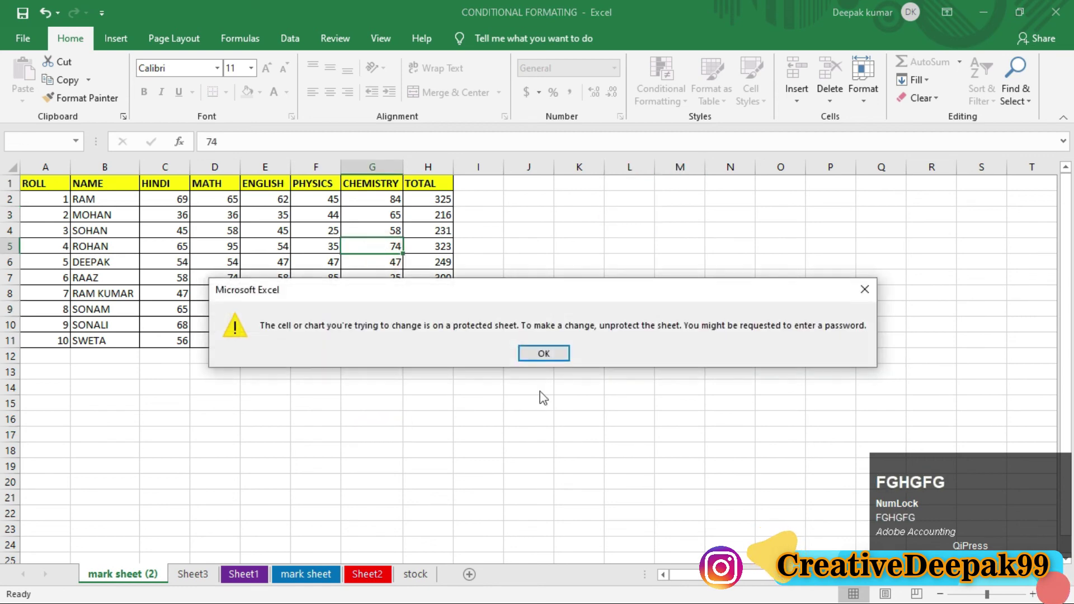
{"action": "left_click", "coordinate": [551, 352]}
{"action": "left_click", "coordinate": [381, 292]}
{"action": "type", "text": "ghgh"}
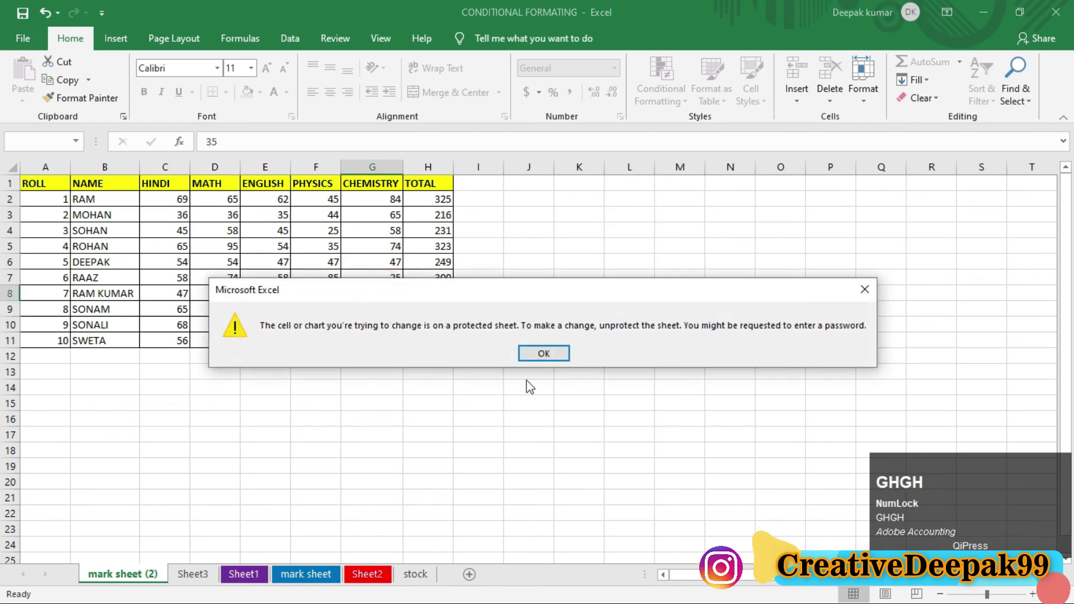
{"action": "left_click", "coordinate": [545, 353]}
{"action": "left_click", "coordinate": [540, 399]}
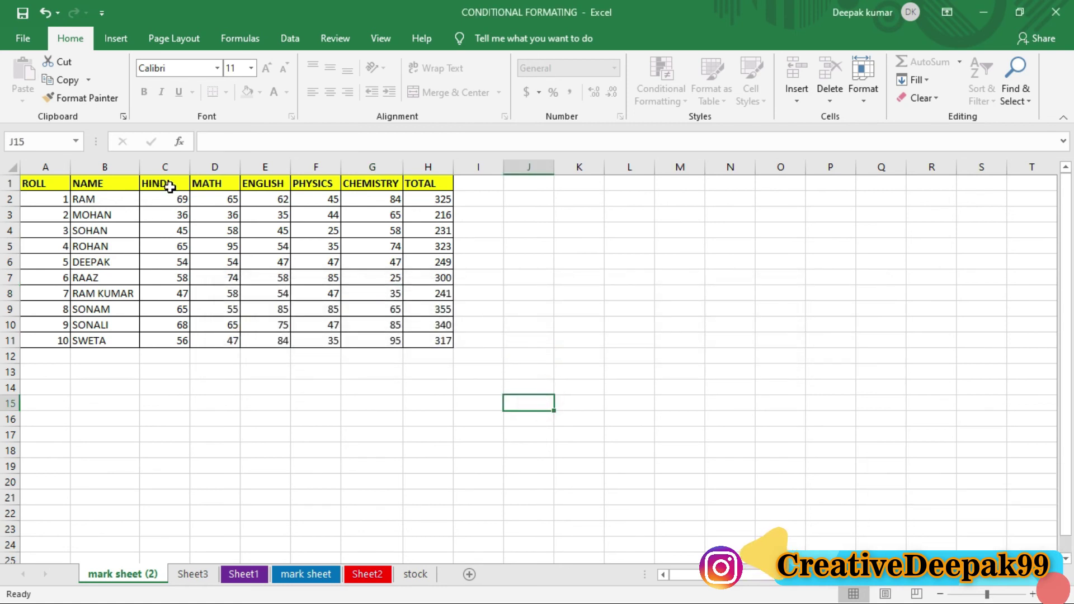
{"action": "left_click_drag", "start_coordinate": [169, 187], "coordinate": [216, 335]}
{"action": "left_click", "coordinate": [173, 198]}
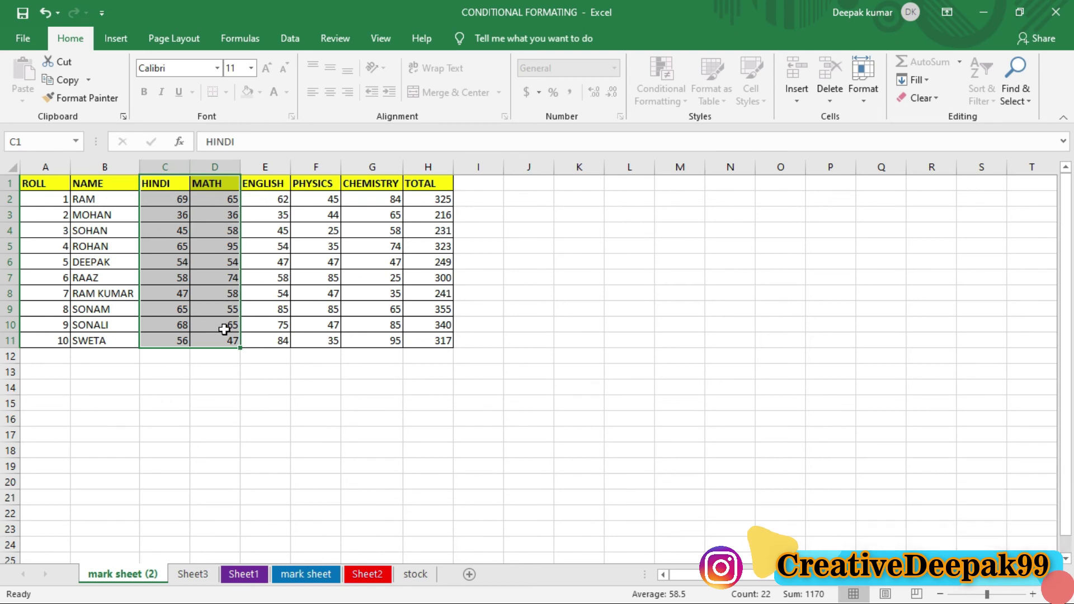
Step: Enter HINDI marks 85, 54, 25, 36, 54, 98, 45, 85 and 65 down C2:C10
{"action": "left_click", "coordinate": [176, 201]}
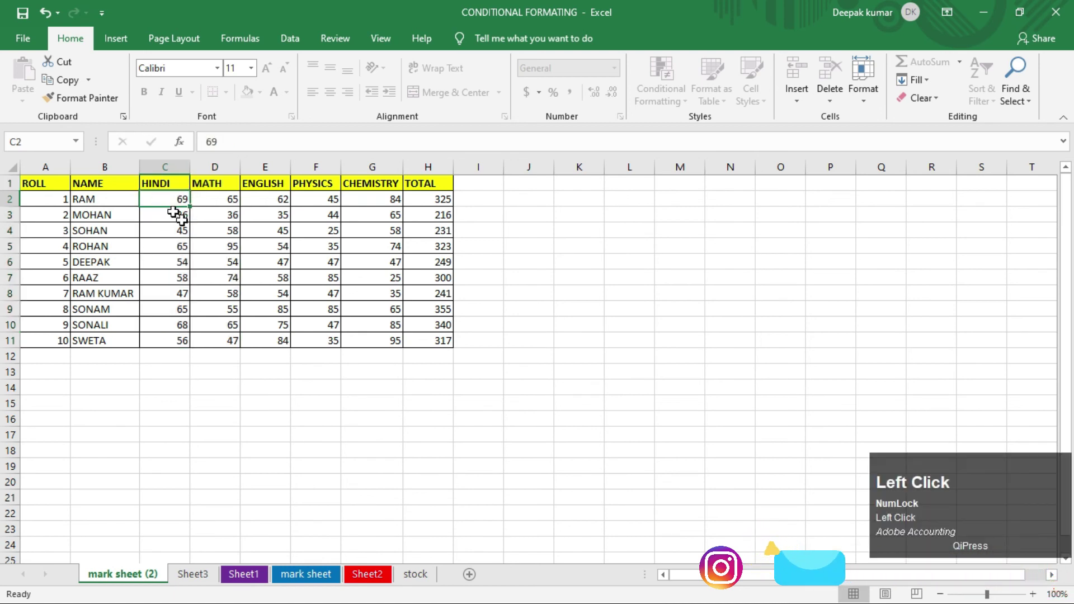
{"action": "type", "text": "85"}
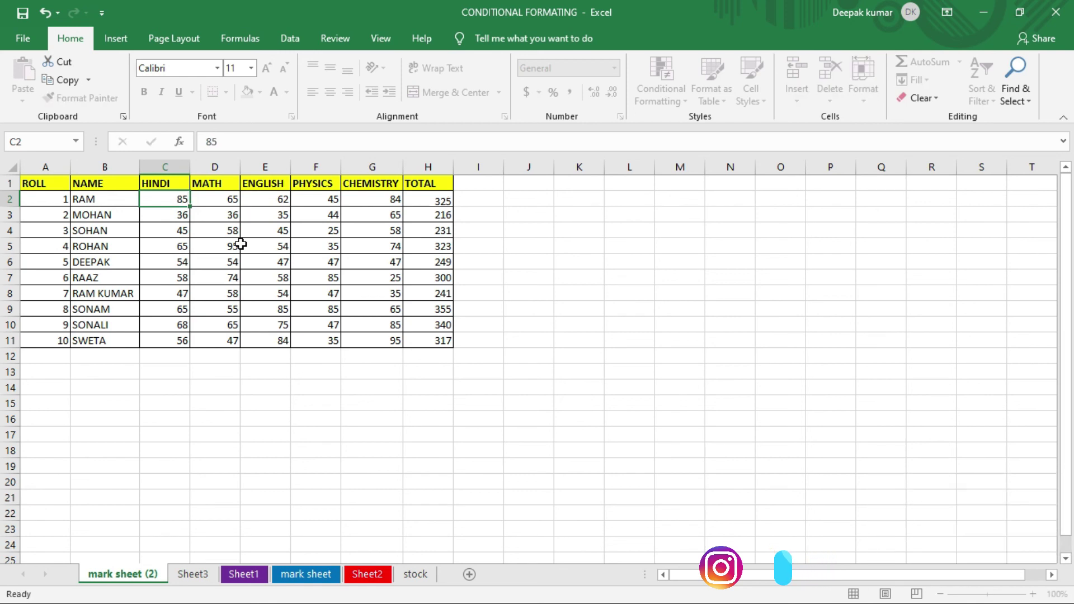
{"action": "key", "text": "Return"}
{"action": "type", "text": "54"}
{"action": "key", "text": "Return"}
{"action": "type", "text": "25"}
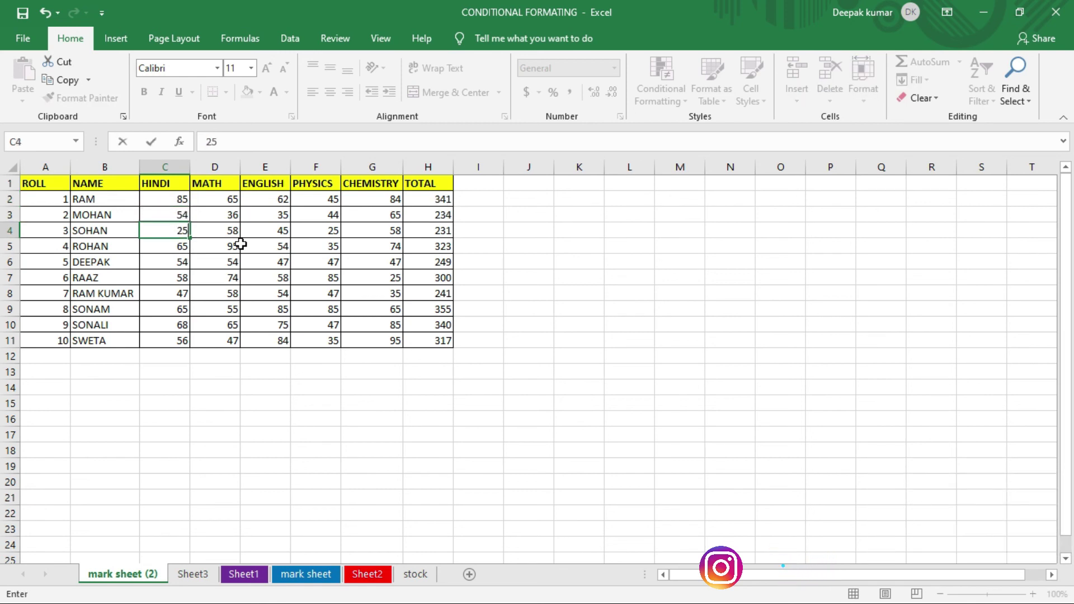
{"action": "key", "text": "Return"}
{"action": "type", "text": "36"}
{"action": "key", "text": "Return"}
{"action": "type", "text": "54"}
{"action": "key", "text": "Return"}
{"action": "type", "text": "98"}
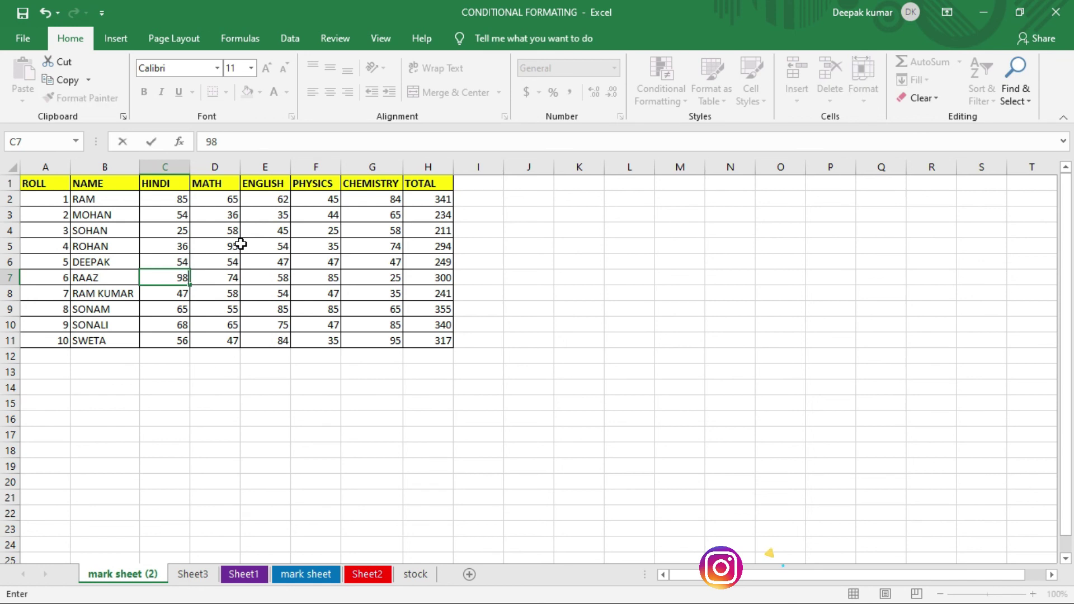
{"action": "key", "text": "Return"}
{"action": "type", "text": "45"}
{"action": "key", "text": "Return"}
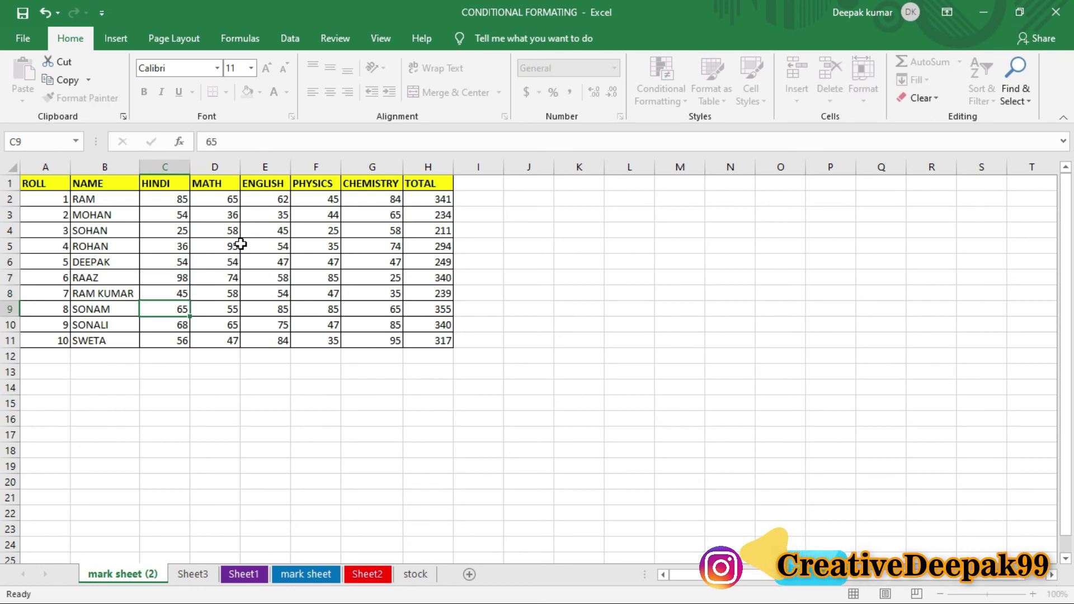
{"action": "type", "text": "85"}
{"action": "key", "text": "Return"}
{"action": "type", "text": "65"}
{"action": "key", "text": "Return"}
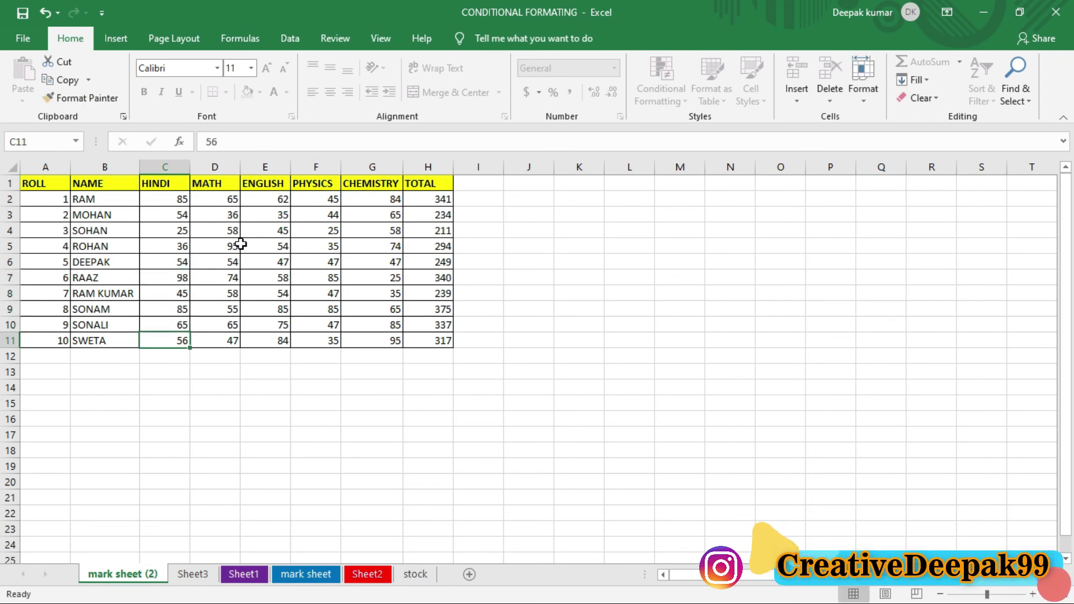
Step: Set MATH mark D7 to 85 and D4 to 96, then select C1:D11
{"action": "left_click", "coordinate": [217, 275]}
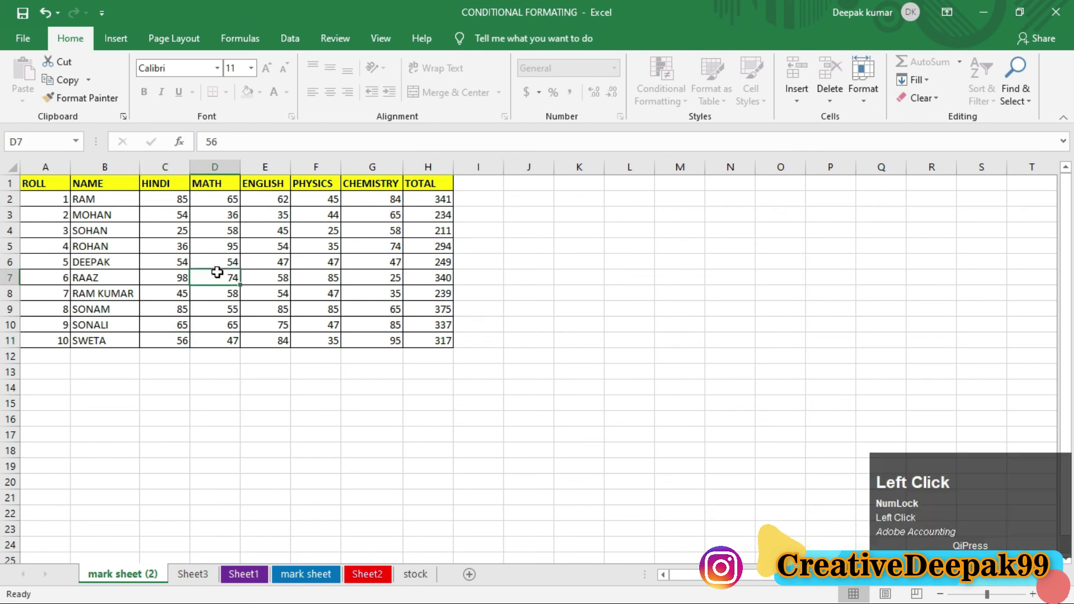
{"action": "type", "text": "dfgfdh"}
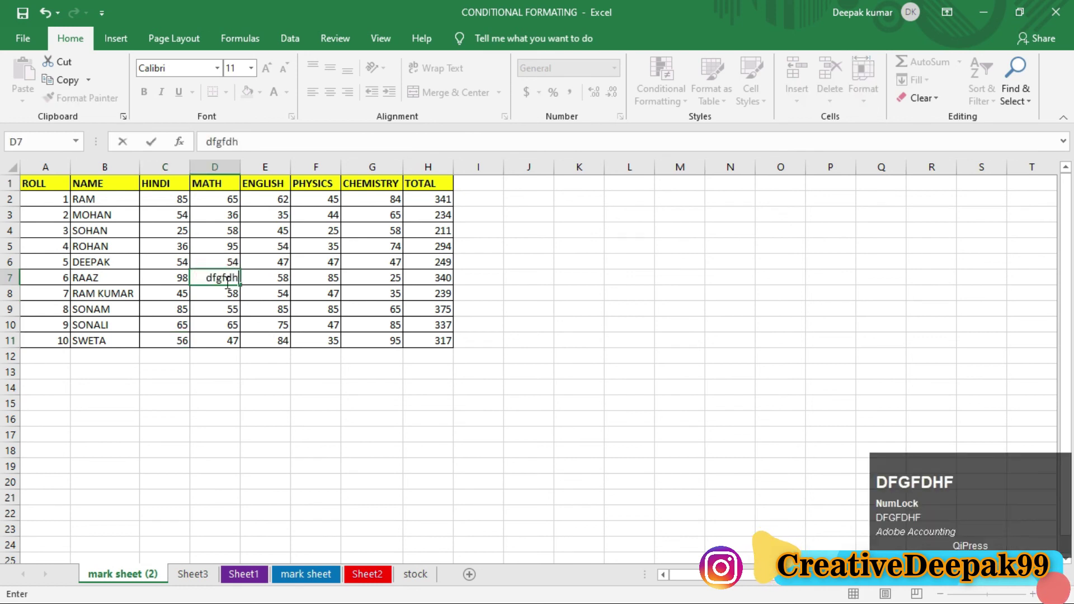
{"action": "type", "text": "ffghfgh"}
{"action": "left_click", "coordinate": [223, 371]}
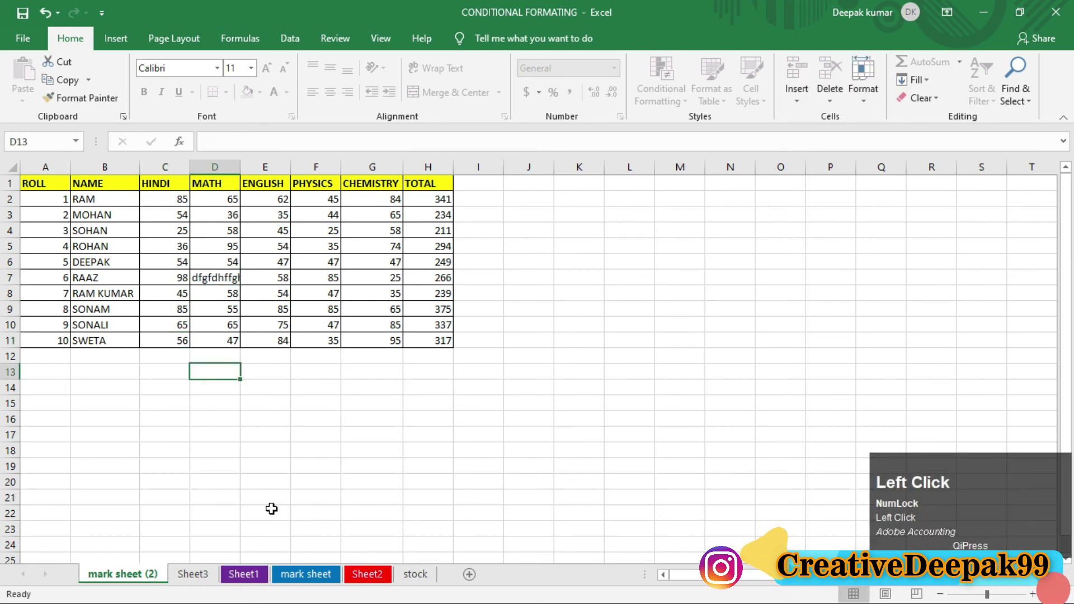
{"action": "left_click", "coordinate": [218, 276]}
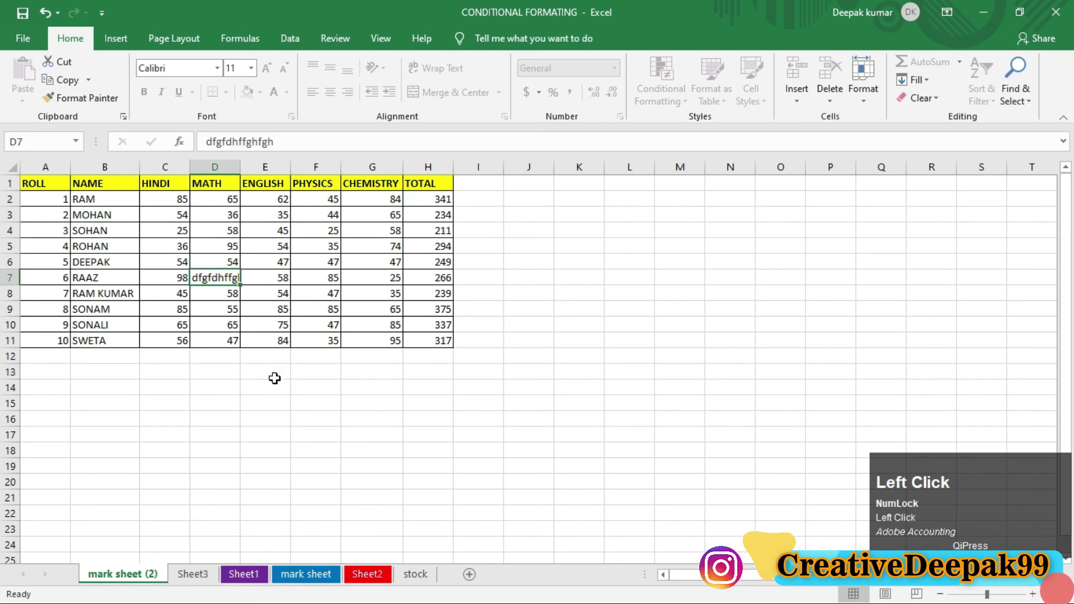
{"action": "type", "text": "85"}
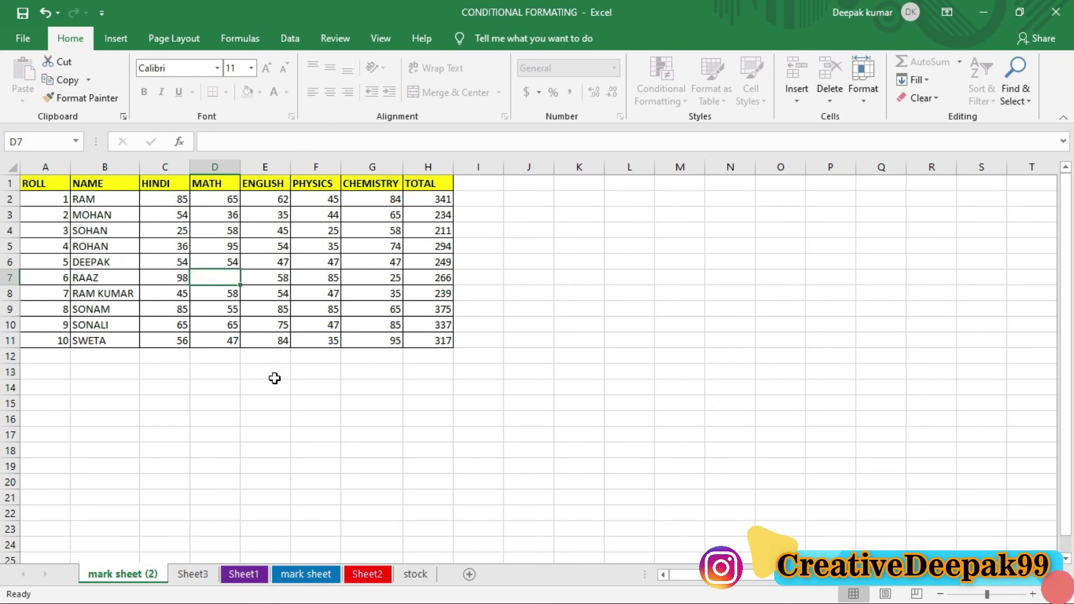
{"action": "key", "text": "Return"}
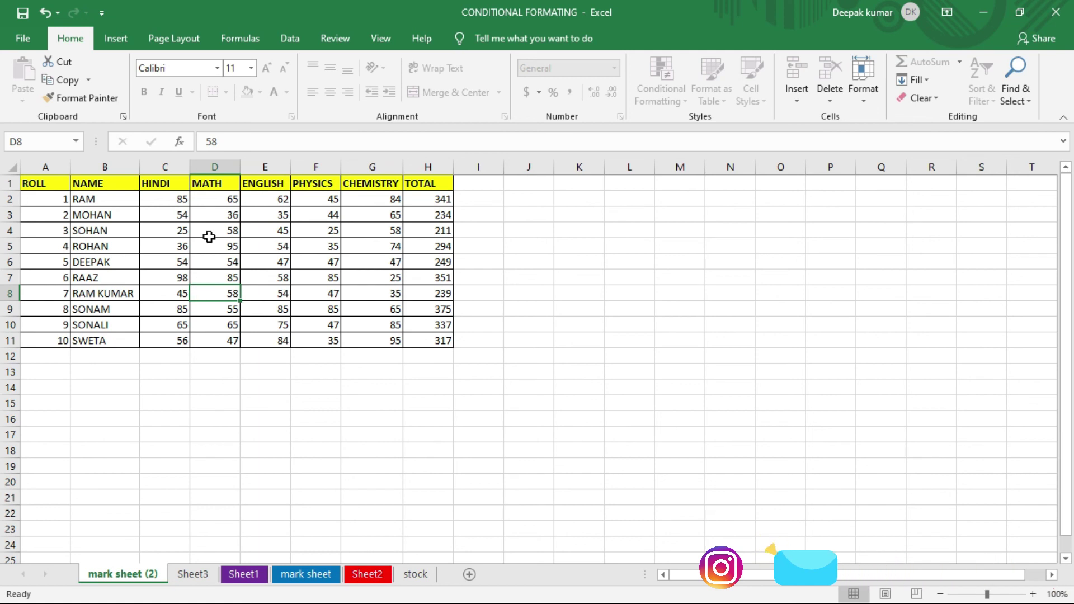
{"action": "left_click", "coordinate": [212, 237]}
{"action": "type", "text": "96"}
{"action": "key", "text": "Return"}
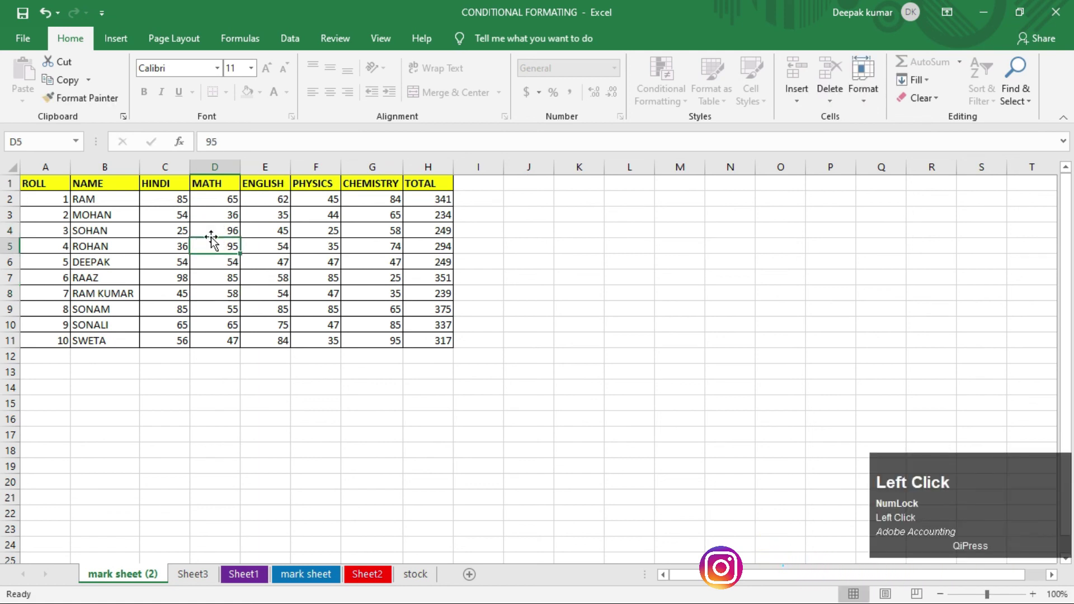
{"action": "left_click_drag", "start_coordinate": [163, 183], "coordinate": [213, 340]}
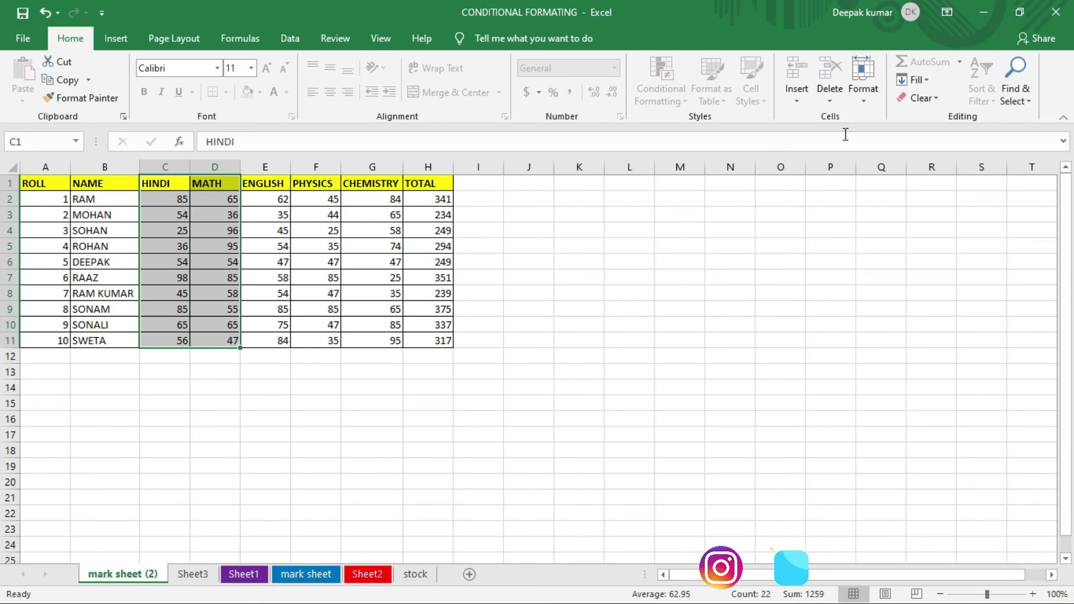
Step: Try typing into locked cells M6 and L8, dismissing the protected-sheet warnings
{"action": "left_click", "coordinate": [688, 263]}
{"action": "type", "text": "hth"}
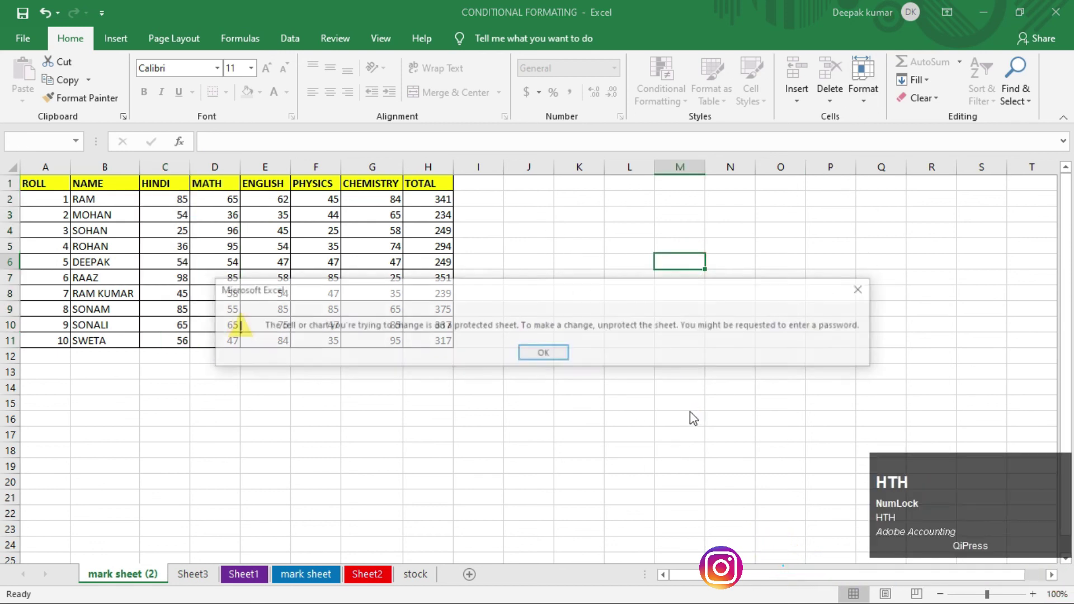
{"action": "type", "text": "gfh"}
{"action": "left_click", "coordinate": [551, 353]}
{"action": "left_click", "coordinate": [645, 293]}
{"action": "type", "text": "ghj"}
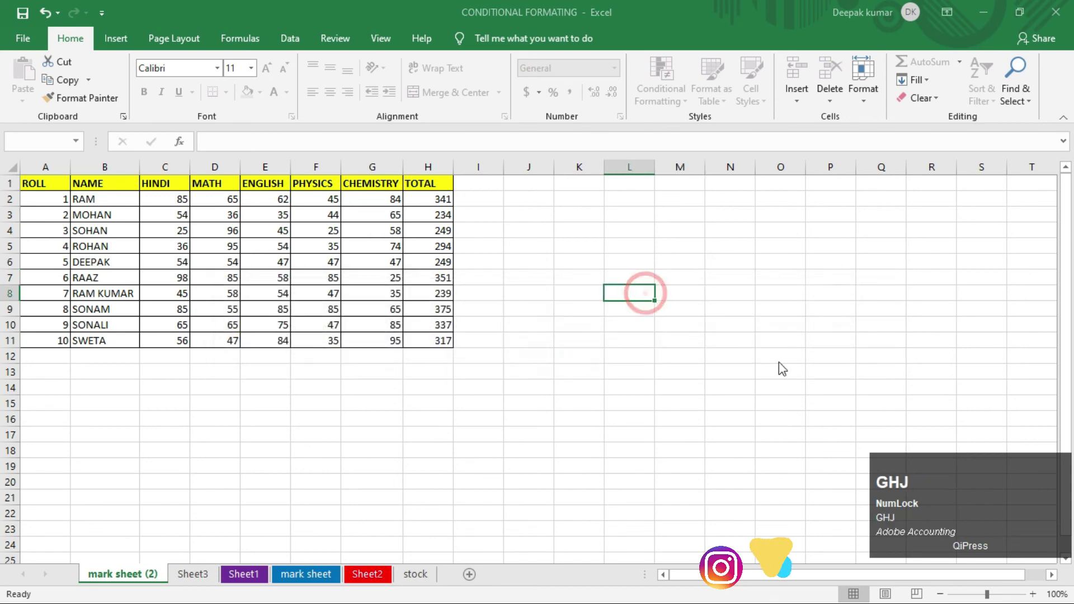
{"action": "left_click", "coordinate": [774, 348]}
{"action": "left_click", "coordinate": [544, 353]}
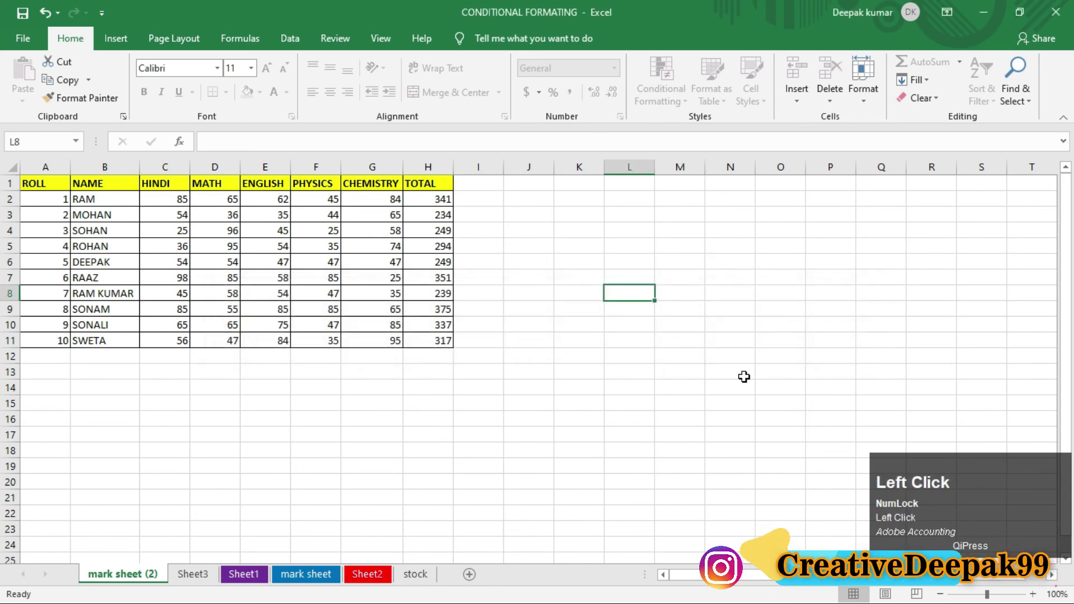
Step: Unprotect the sheet via Format > Unprotect Sheet, entering the password
{"action": "left_click", "coordinate": [863, 84]}
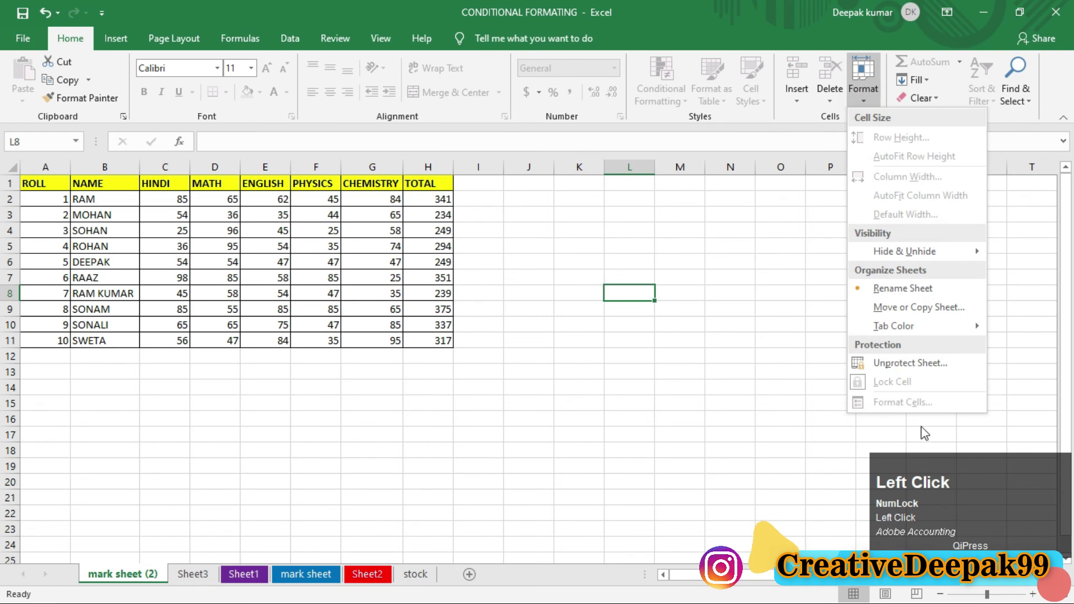
{"action": "left_click", "coordinate": [883, 363]}
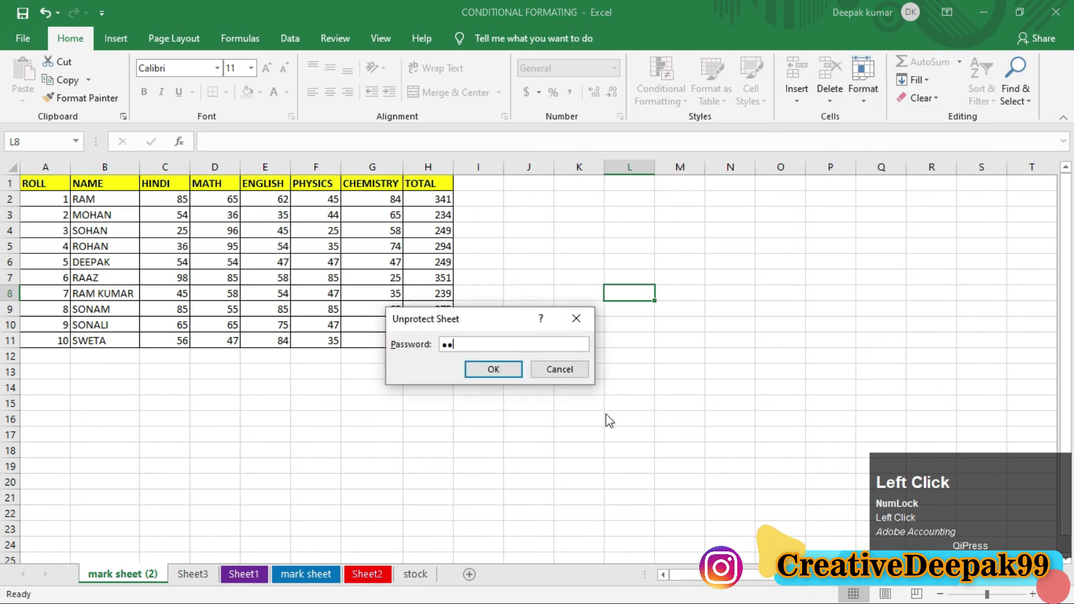
{"action": "key", "text": "Return"}
Step: Type test entries into cells M10 and K7 to confirm editing works
{"action": "type", "text": "jjhg"}
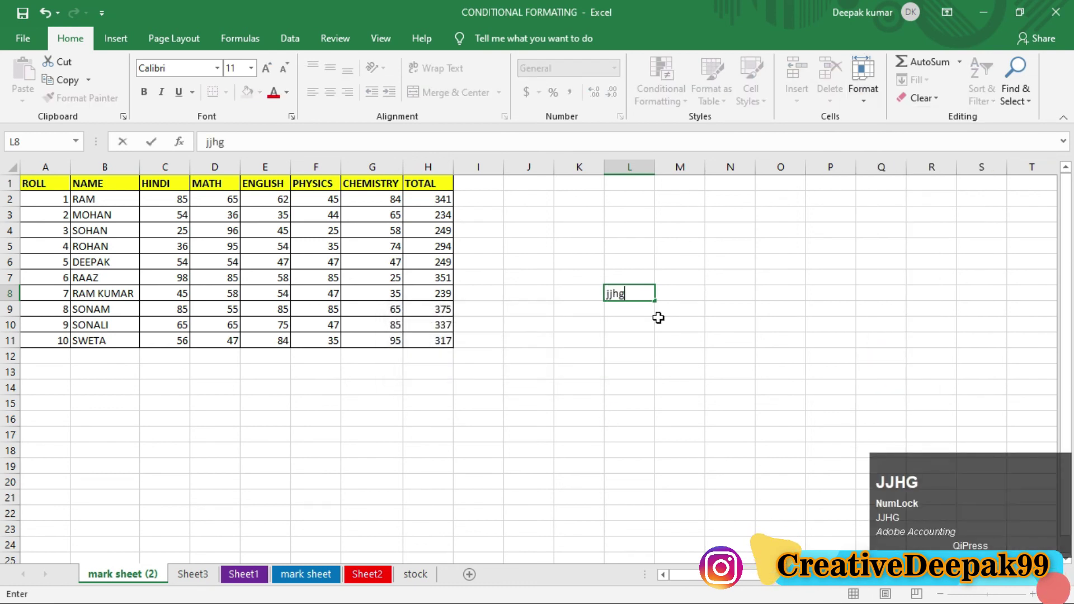
{"action": "left_click", "coordinate": [662, 325]}
{"action": "type", "text": "ghgf"}
{"action": "left_click", "coordinate": [585, 278]}
{"action": "type", "text": "gj"}
{"action": "left_click", "coordinate": [630, 402]}
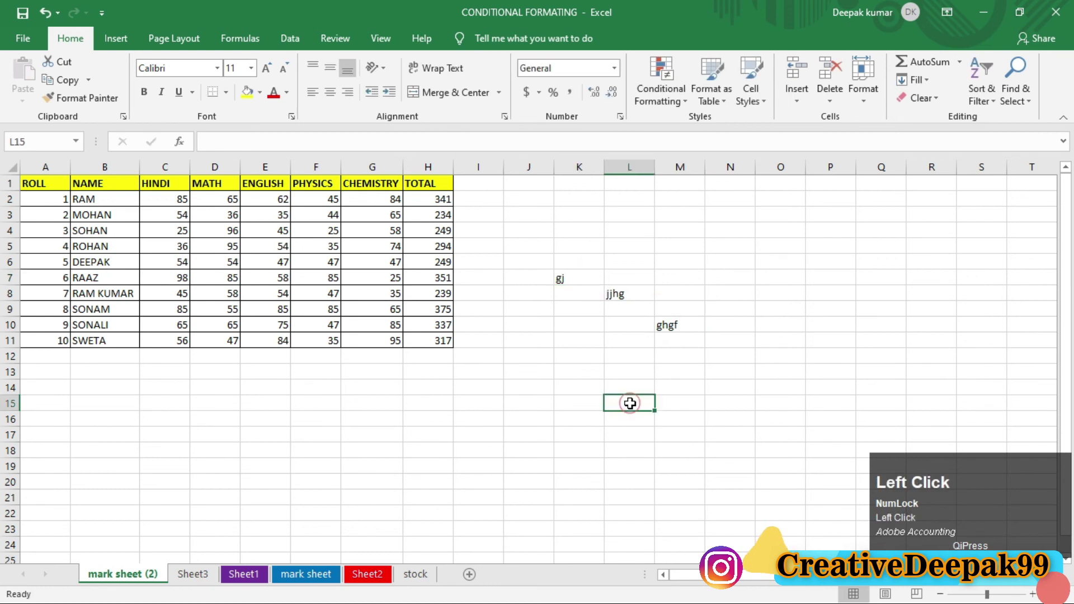
Step: Clear the test entries from J6:N12 and deselect to L9
{"action": "left_click", "coordinate": [688, 273]}
{"action": "left_click_drag", "start_coordinate": [539, 259], "coordinate": [744, 360]}
{"action": "key", "text": "Delete"}
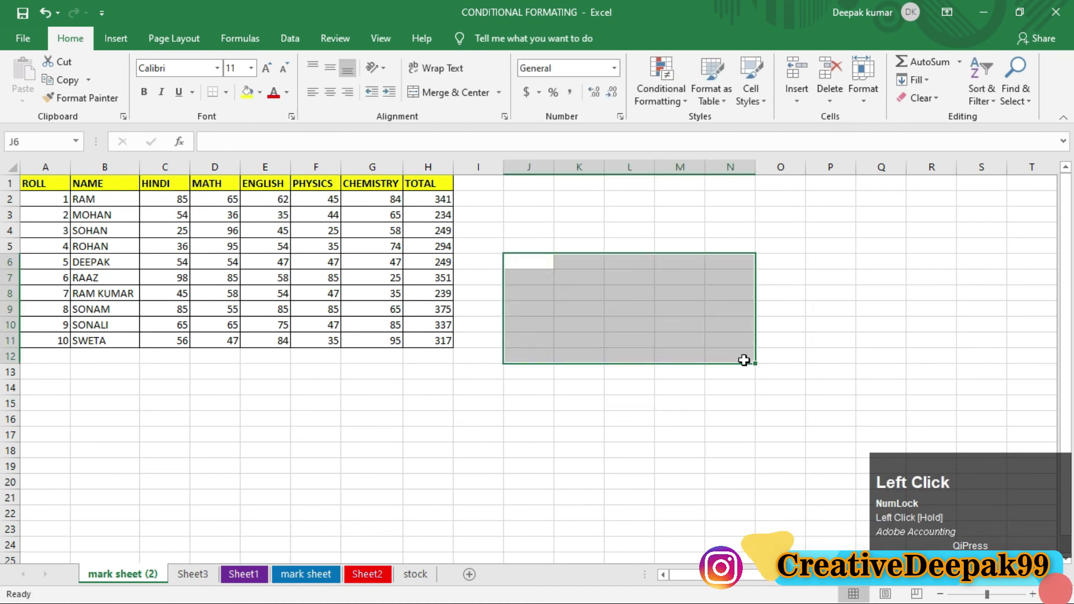
{"action": "left_click", "coordinate": [634, 312]}
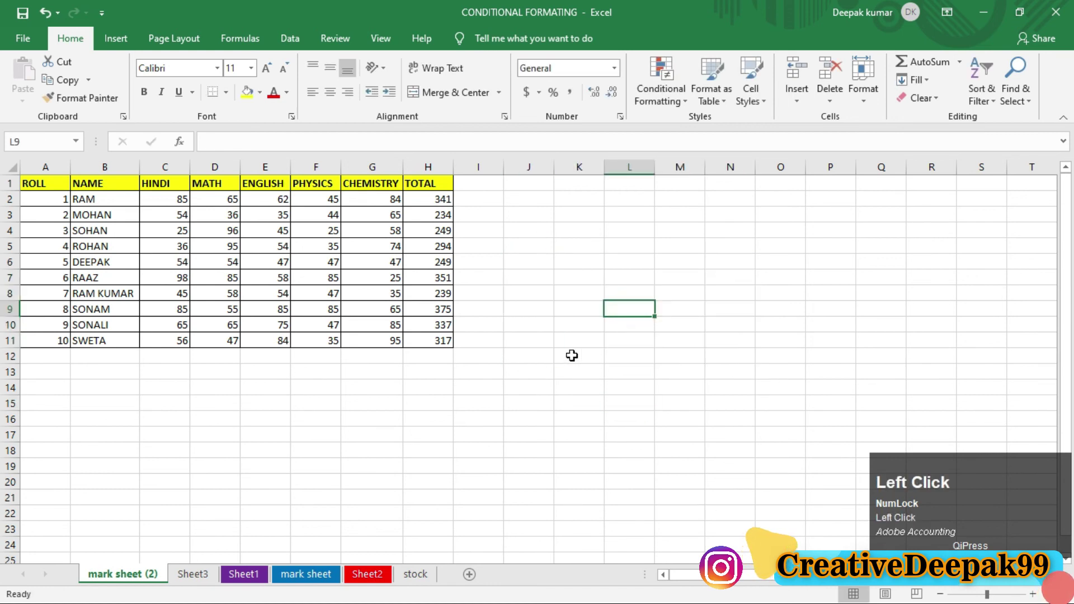